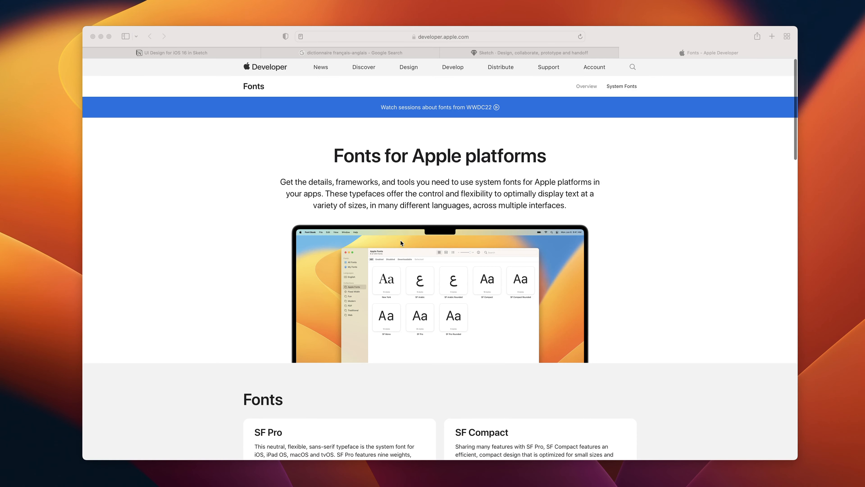
# Step: Review Apple's Fonts and SF Symbols pages, and the Explore navigation design for iOS session in the Developer app
pyautogui.scroll(-8, 326, 274)
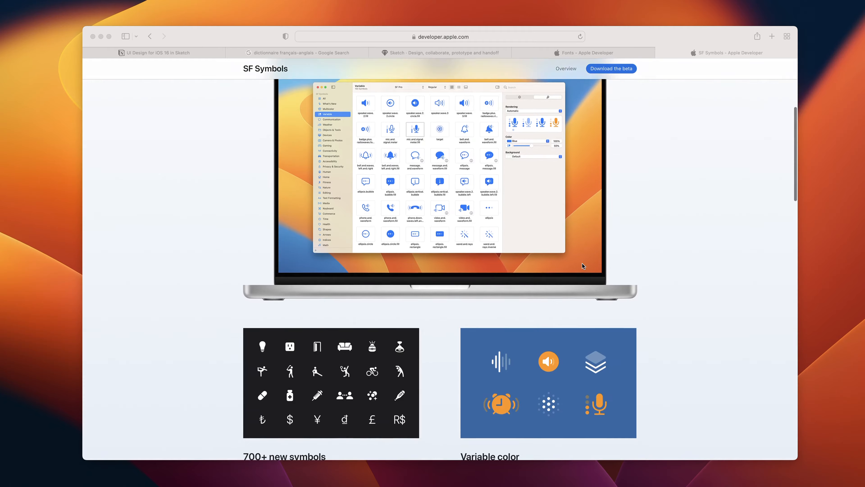
pyautogui.scroll(-15, 582, 263)
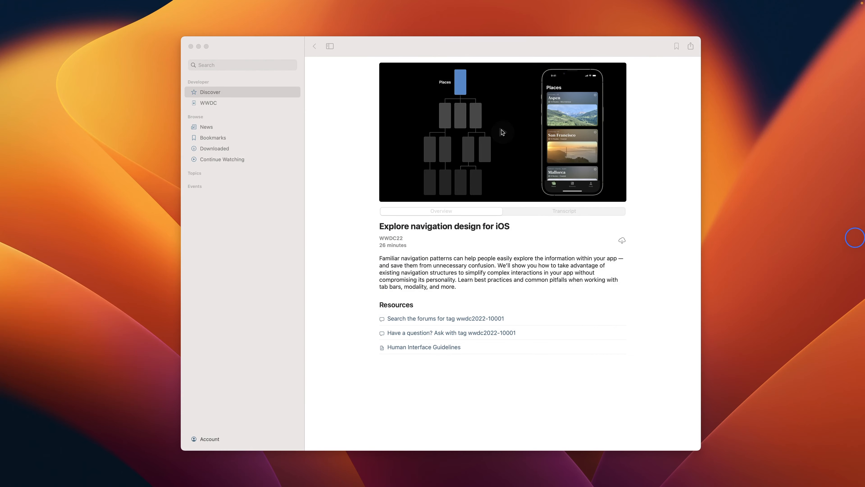
pyautogui.click(501, 131)
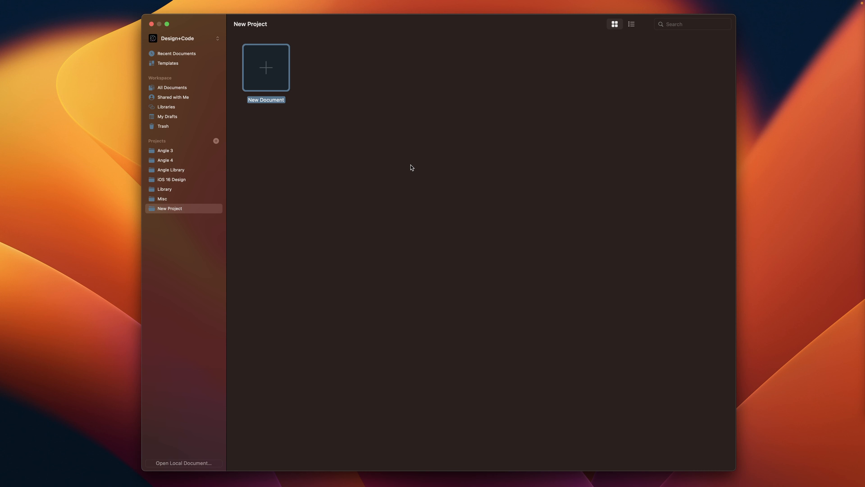
# Step: Switch to Sketch, create a new document in New Project and add an iPhone 13 Pro artboard
pyautogui.doubleClick(267, 67)
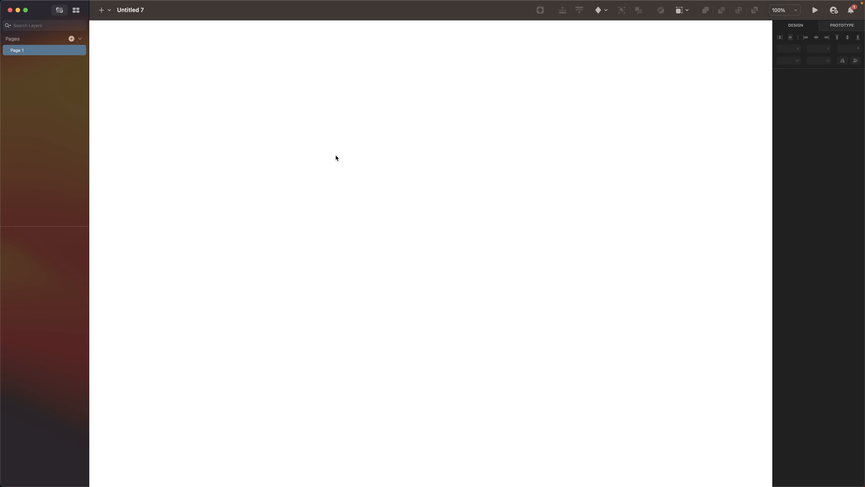
pyautogui.press('a')
pyautogui.scroll(-5, 826, 375)
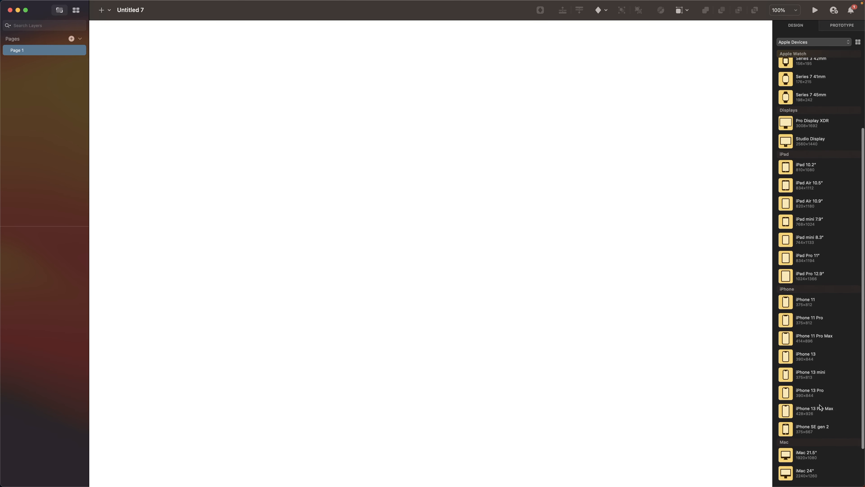
pyautogui.click(815, 395)
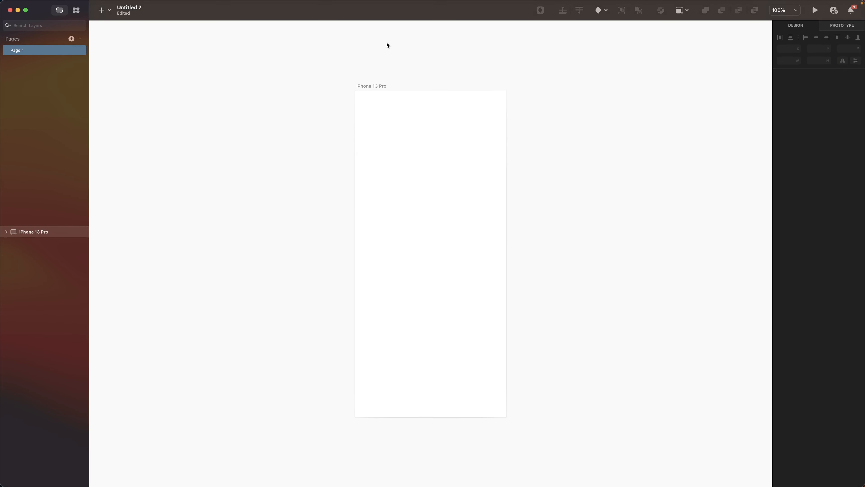
# Step: Set the iPhone 13 Pro artboard's background color to #131524
pyautogui.click(848, 111)
pyautogui.write('131')
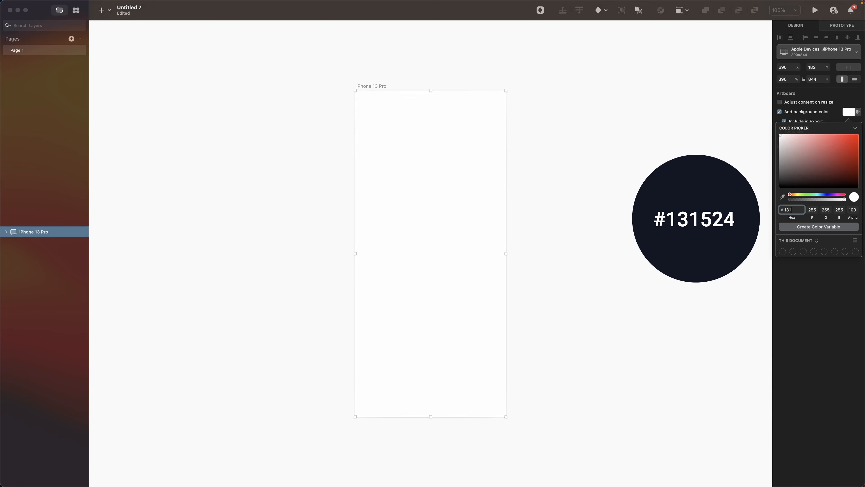
pyautogui.write('524')
pyautogui.press('Return')
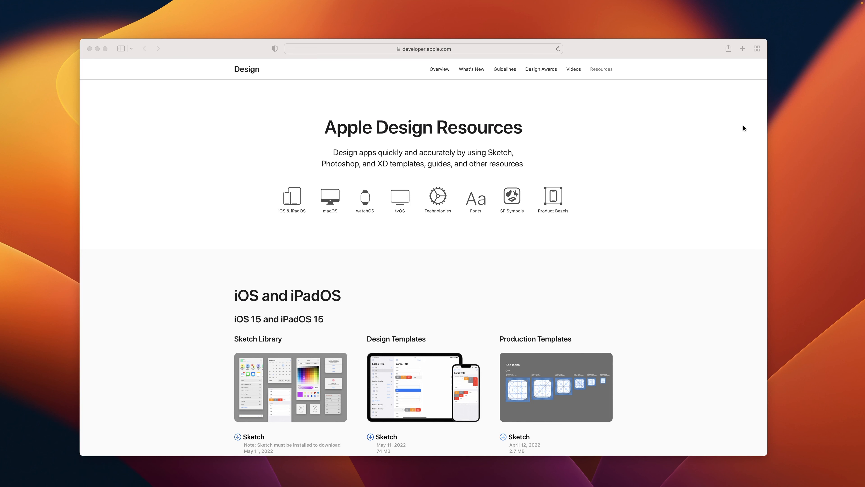
# Step: Get the iOS 15 Sketch Library from Apple Design Resources and enable the Apple iOS UI library in Sketch's preferences
pyautogui.click(730, 122)
pyautogui.scroll(-3, 477, 252)
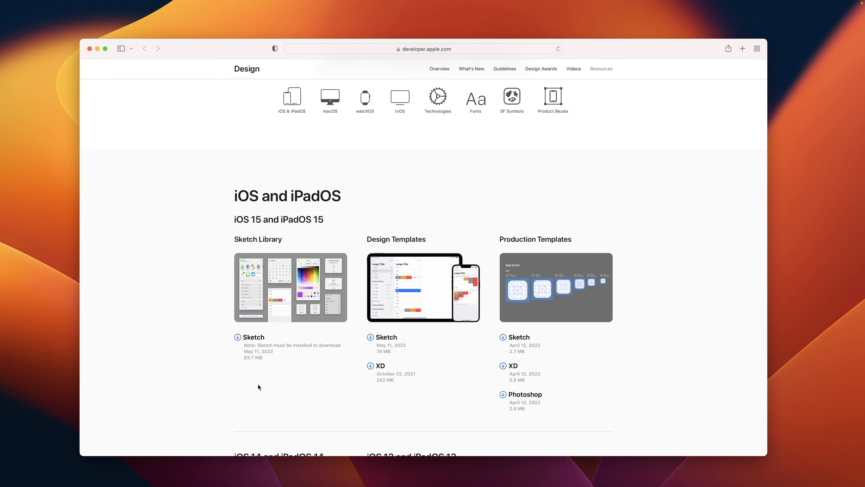
pyautogui.click(257, 337)
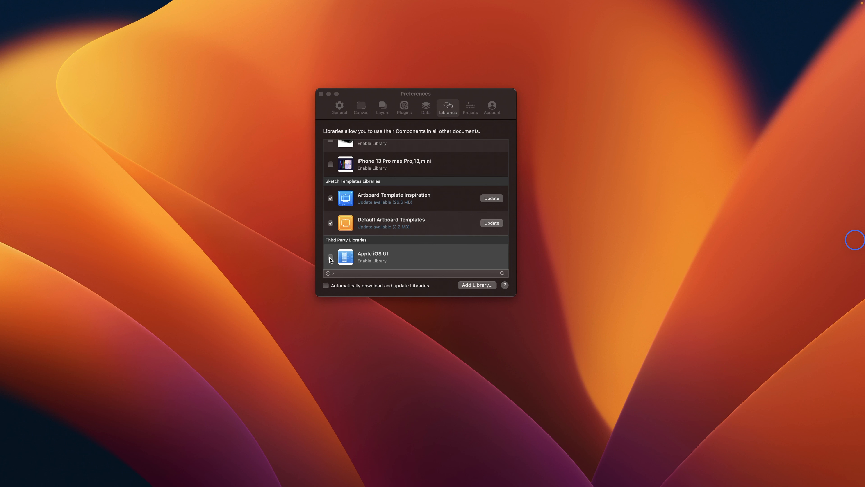
pyautogui.click(330, 257)
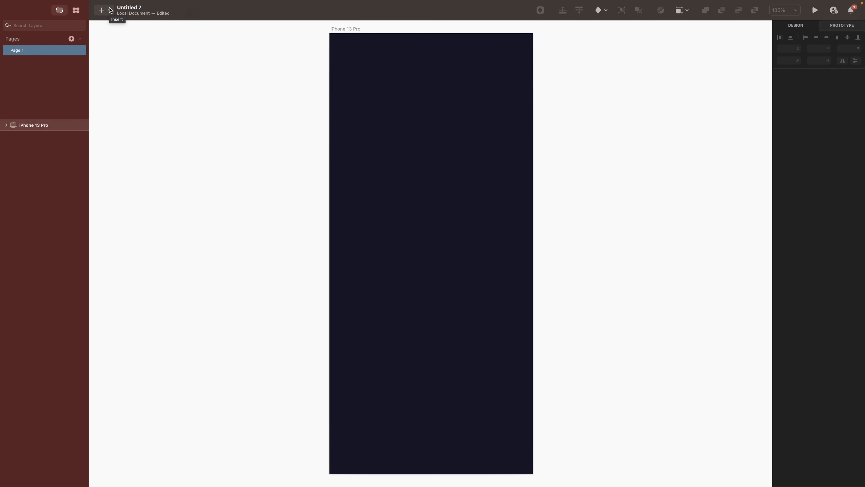
# Step: Insert the Dark iPhone status bar symbol from Apple iOS UI and align it to the artboard's top edge
pyautogui.click(110, 11)
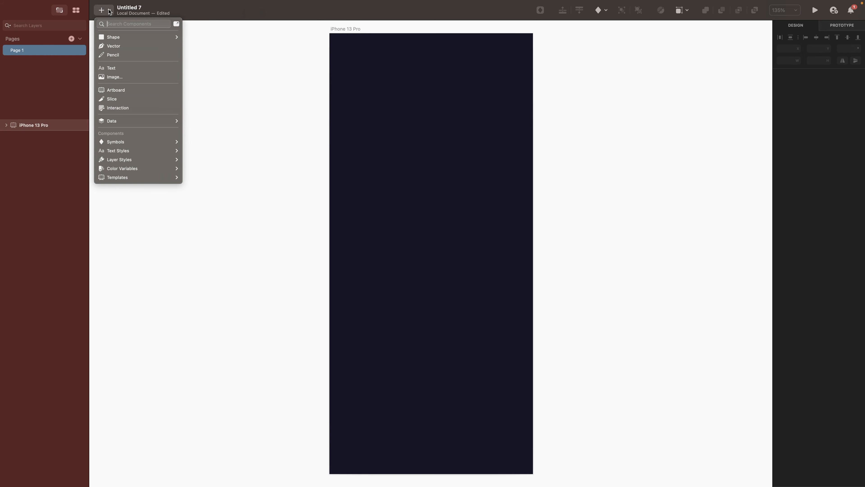
pyautogui.write('status bar')
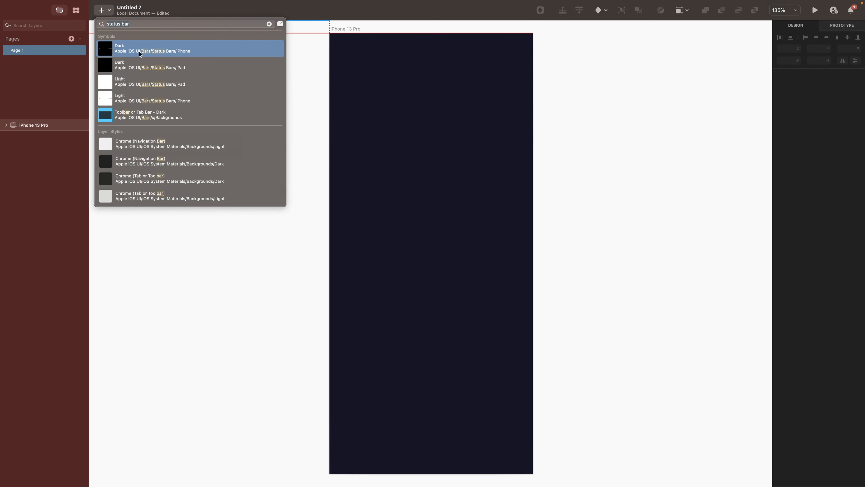
pyautogui.click(193, 50)
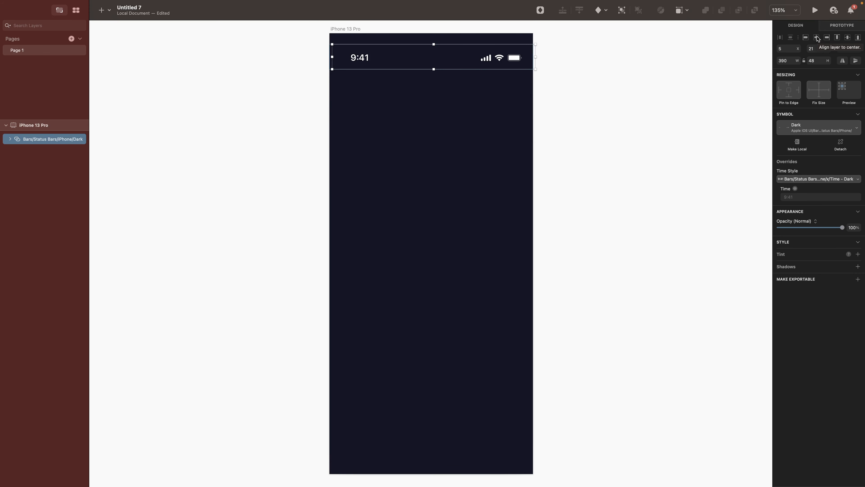
pyautogui.click(836, 37)
# Step: Insert the Dark - Portrait iPhone home indicator symbol and align it to the artboard's bottom center
pyautogui.click(101, 10)
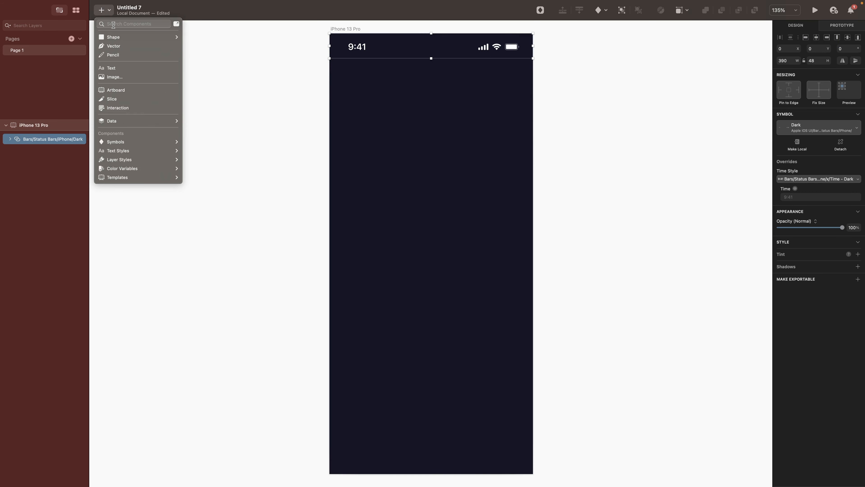
pyautogui.write('home indicator')
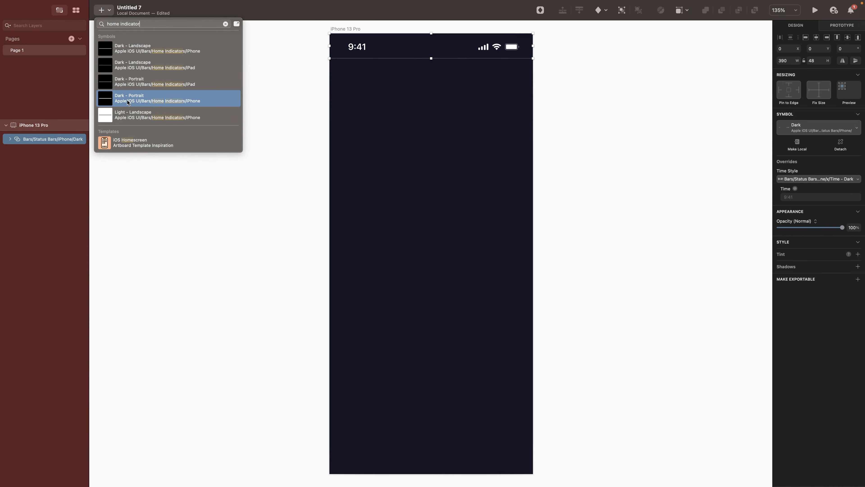
pyautogui.click(197, 101)
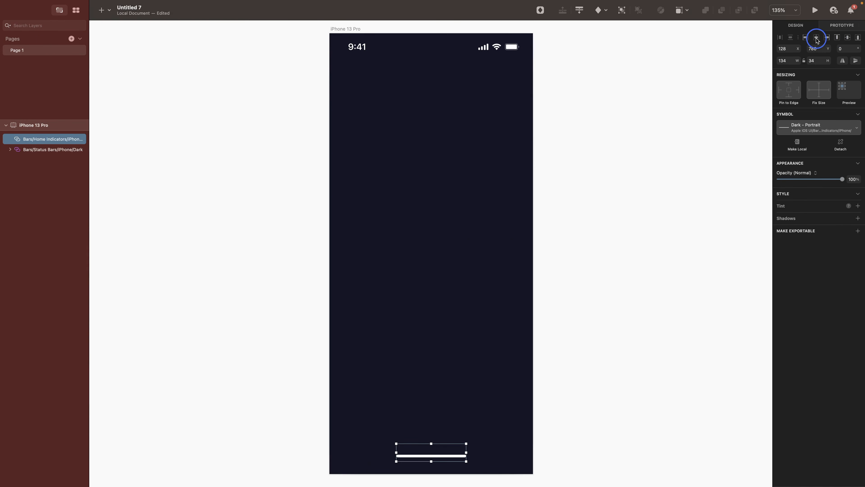
pyautogui.click(856, 37)
pyautogui.press('Escape')
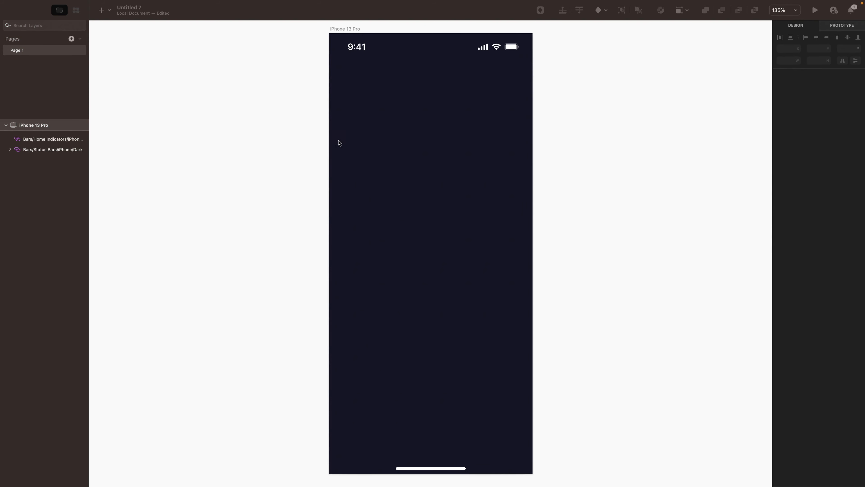
# Step: Draw a circle below the status bar's clock and set its size to 32 × 32
pyautogui.click(418, 101)
pyautogui.press('o')
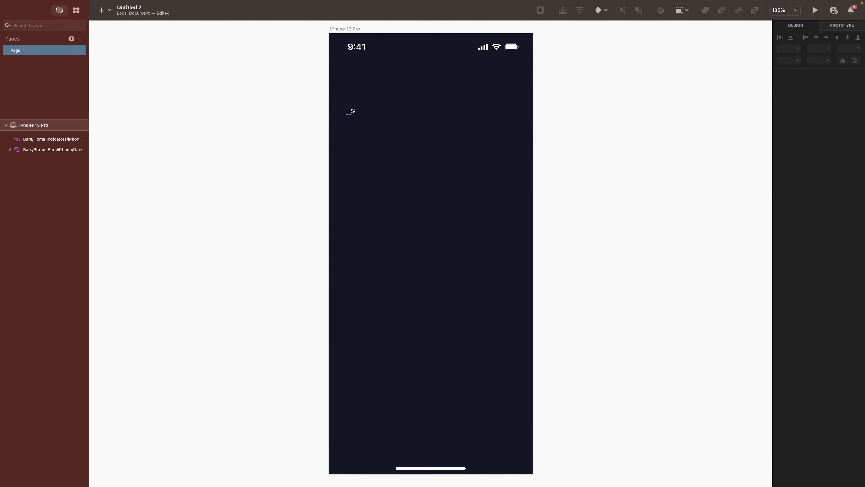
pyautogui.moveTo(344, 98); pyautogui.dragTo(355, 117)
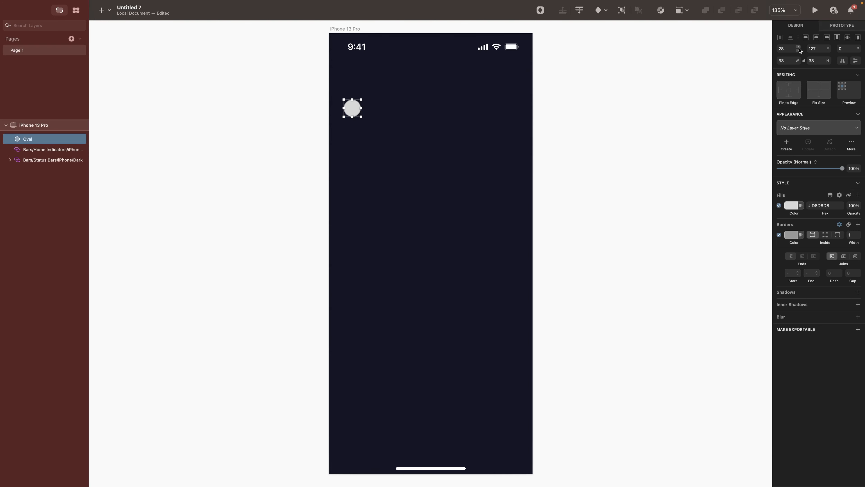
pyautogui.click(787, 61)
pyautogui.write('32')
pyautogui.press('Return')
# Step: Change the 32 px circle's fill to an image fill and open the image chooser
pyautogui.click(791, 206)
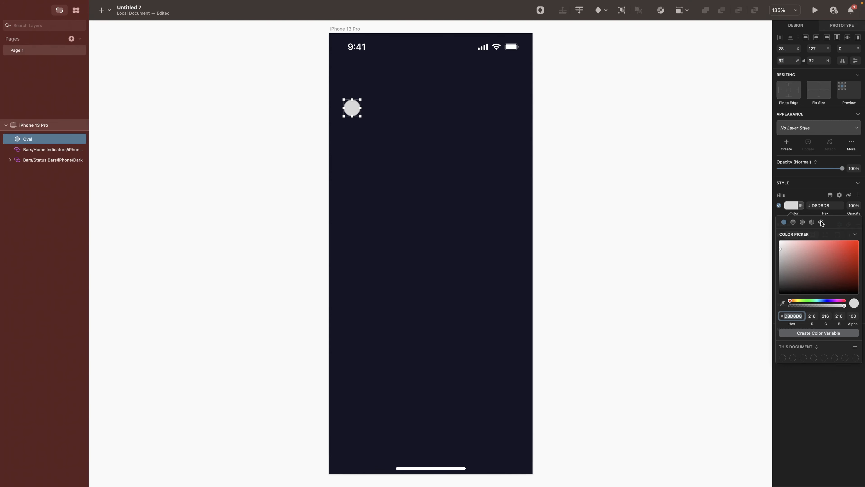
pyautogui.click(821, 222)
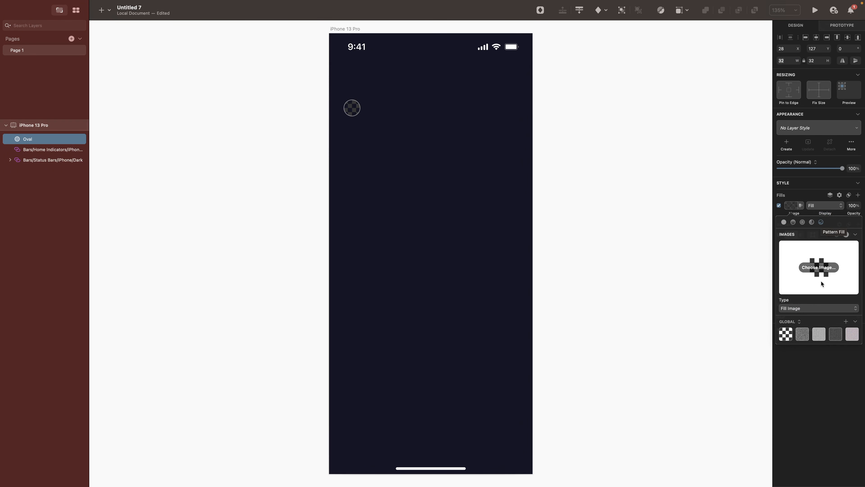
pyautogui.click(819, 267)
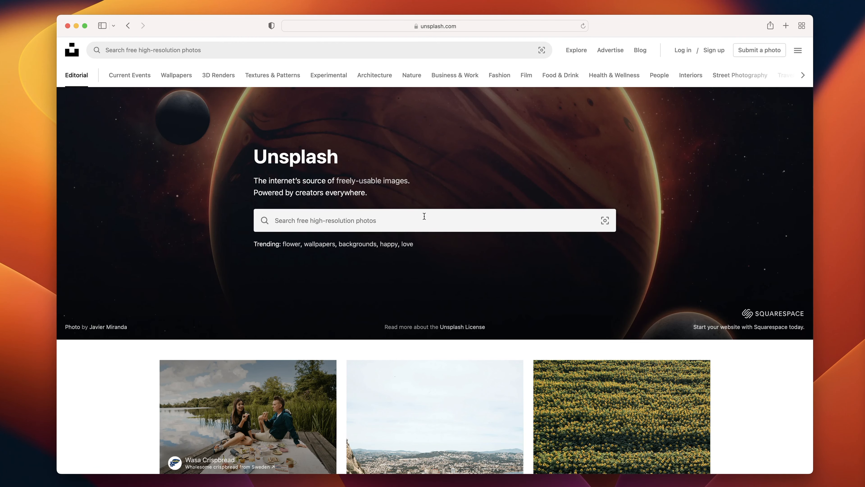
# Step: Search Unsplash for "face" and browse the portrait photos for an avatar image
pyautogui.click(424, 216)
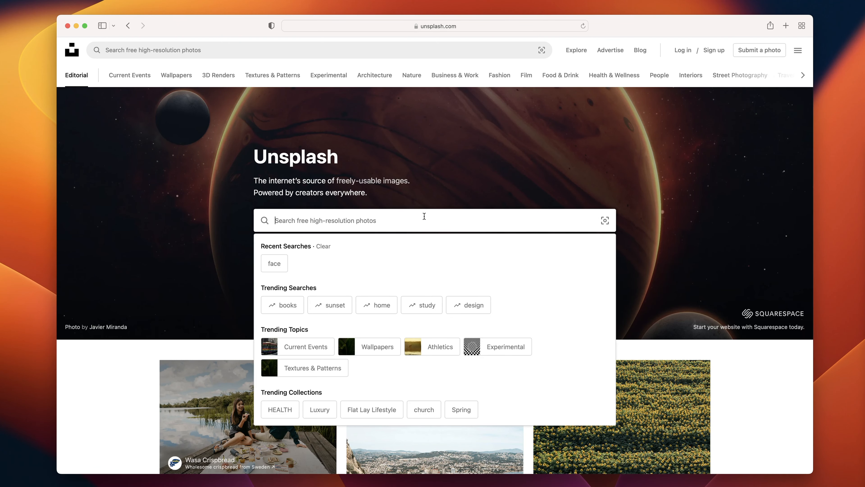
pyautogui.write('face')
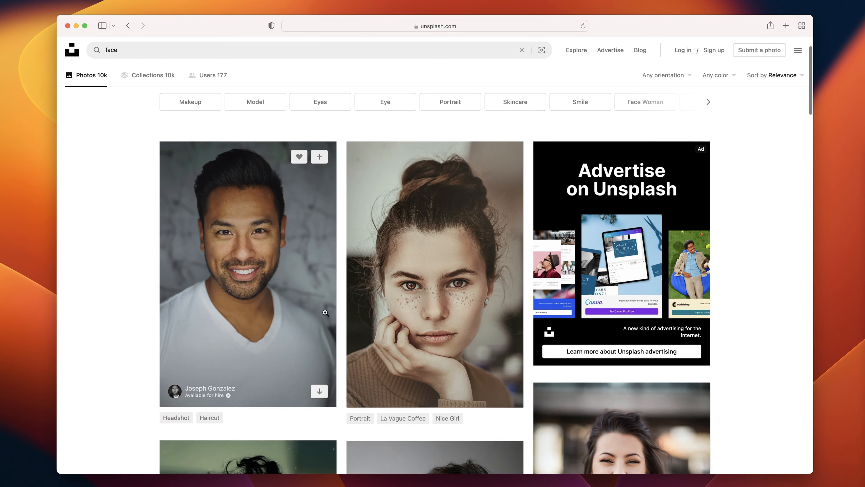
pyautogui.scroll(-10, 325, 311)
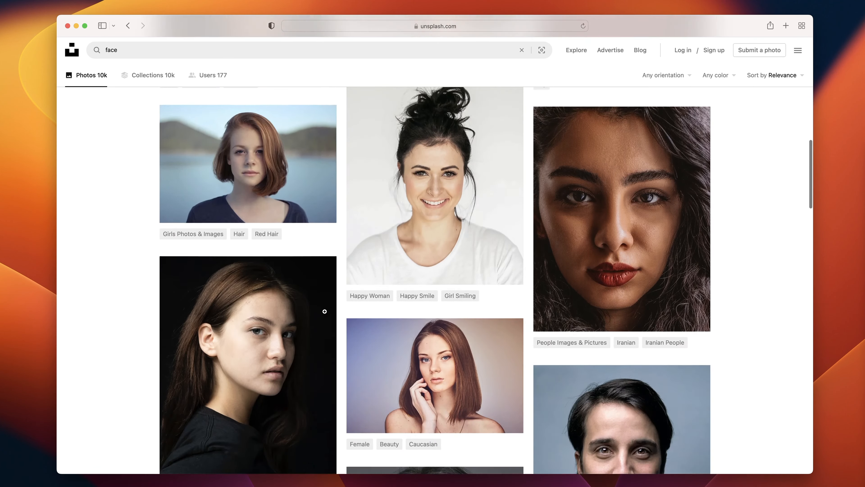
pyautogui.scroll(-7, 325, 311)
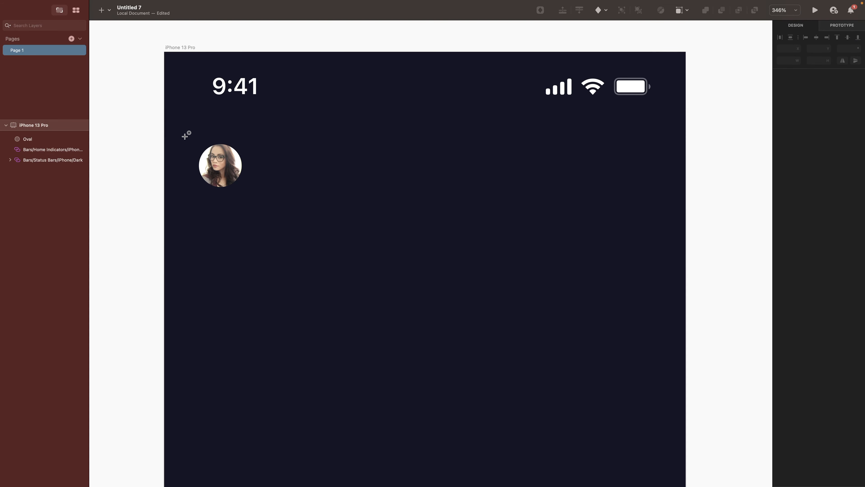
# Step: Draw a 44 × 44 circle around the avatar photo and fill it with #21243E
pyautogui.moveTo(186, 135); pyautogui.dragTo(245, 195)
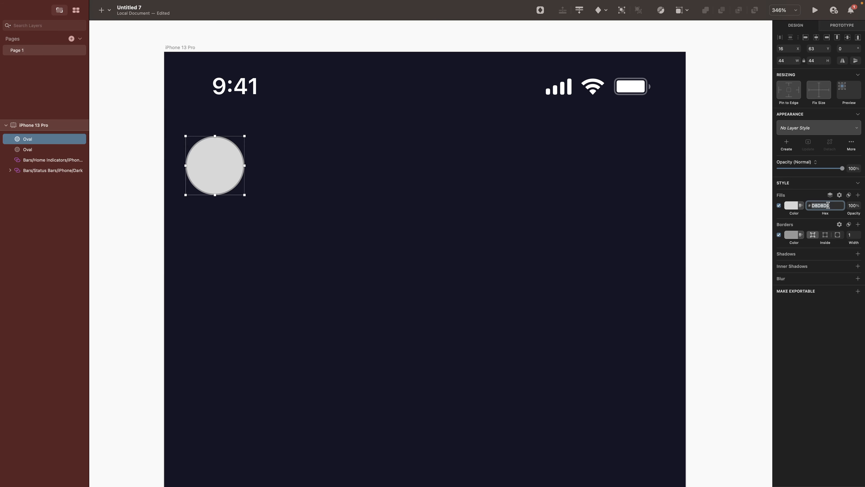
pyautogui.write('21243E')
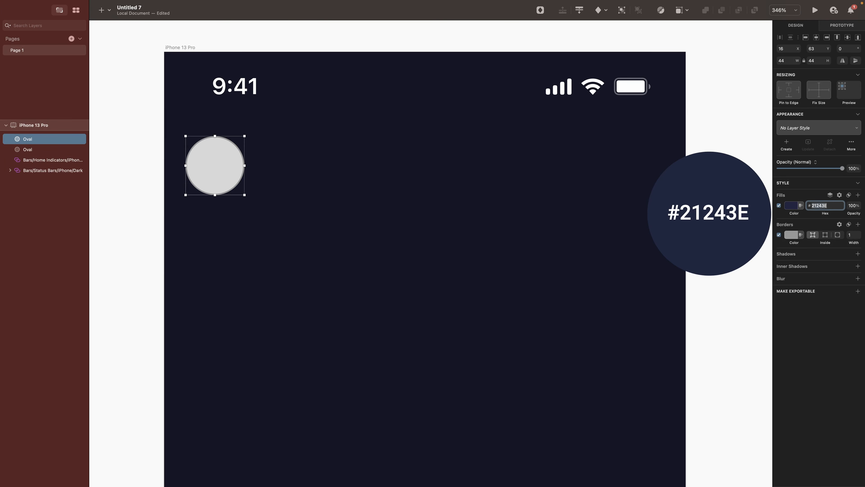
pyautogui.press('Return')
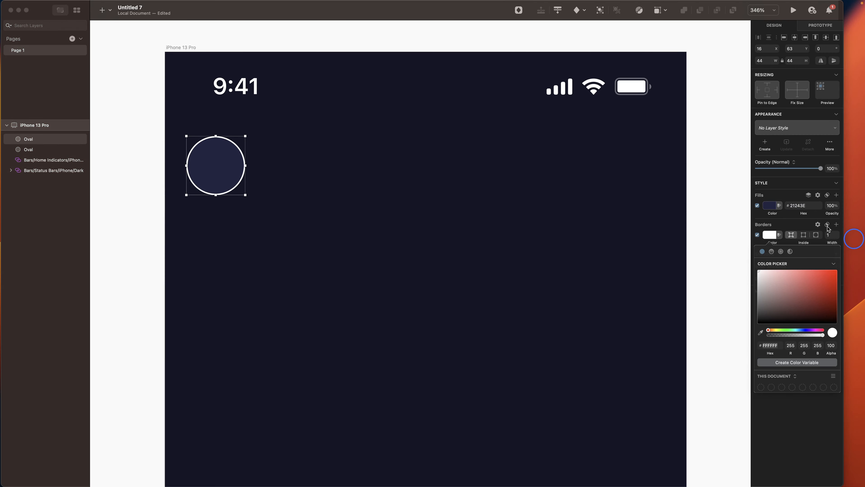
# Step: Give the 44 px circle a white border with the Overlay blend mode
pyautogui.click(827, 225)
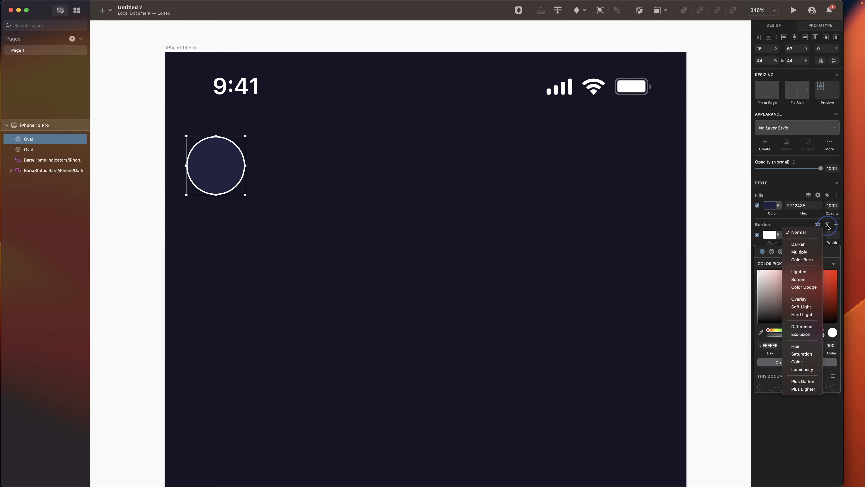
pyautogui.click(801, 299)
pyautogui.click(855, 240)
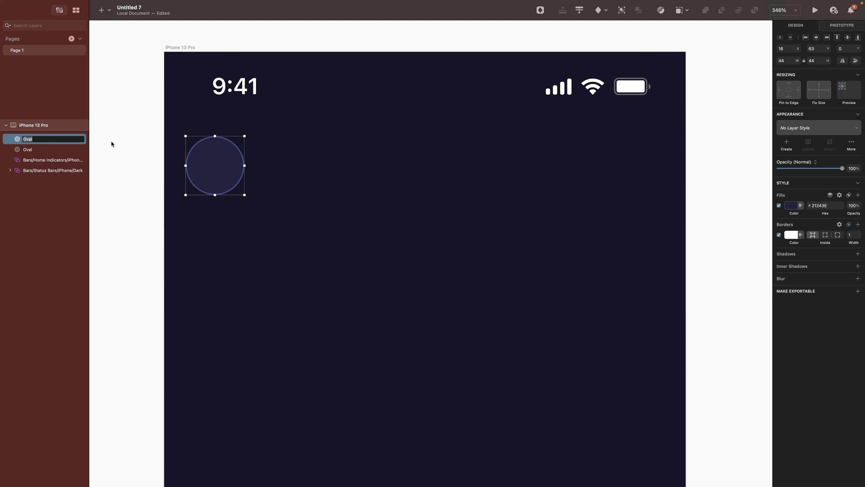
# Step: Rename the 44 px circle layer as Border and the photo circle layer as Avatar
pyautogui.write('Border')
pyautogui.press('Tab')
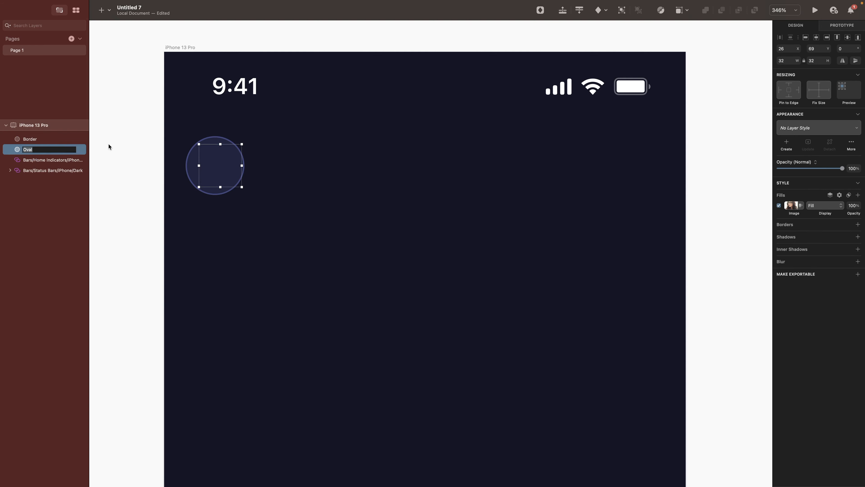
pyautogui.write('Avatar')
# Step: Move the Border layer beneath the Avatar layer and select both layers
pyautogui.click(31, 141)
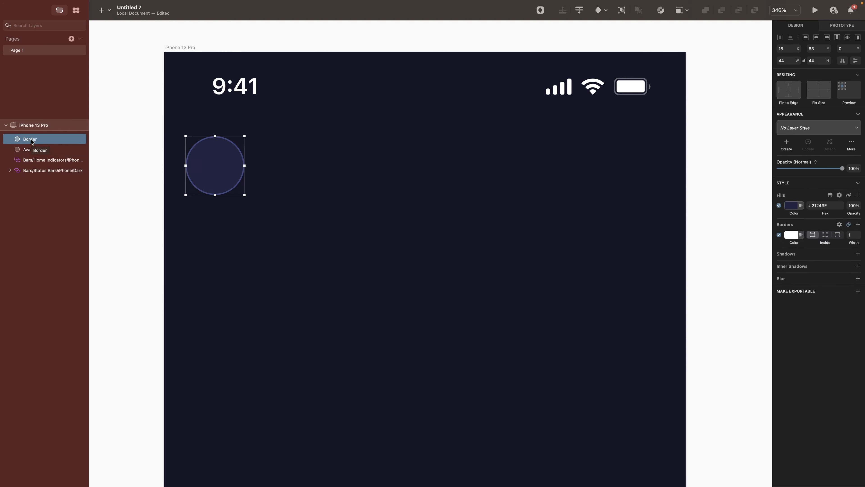
pyautogui.moveTo(31, 141); pyautogui.dragTo(31, 155)
pyautogui.keyDown('shift'); pyautogui.click(30, 141); pyautogui.keyUp('shift')
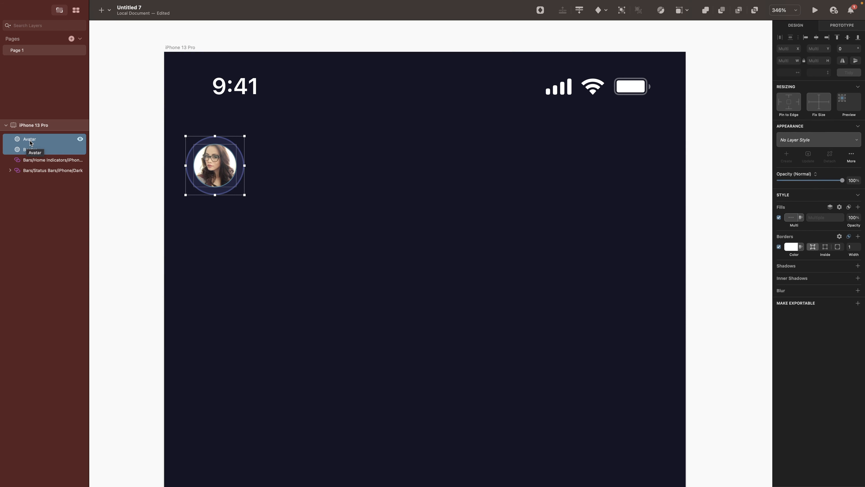
# Step: Group the Avatar and Border layers, name the group Avatar and set its X position to 20
pyautogui.press('super+g')
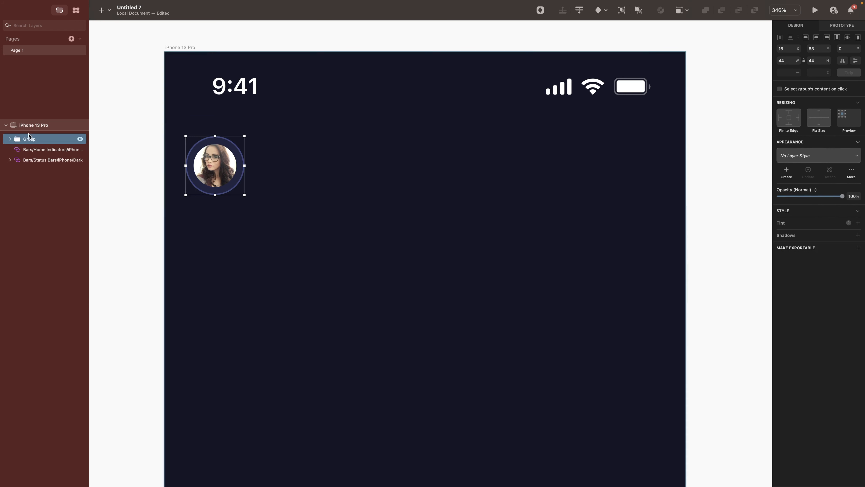
pyautogui.doubleClick(30, 139)
pyautogui.write('Avatar')
pyautogui.click(793, 49)
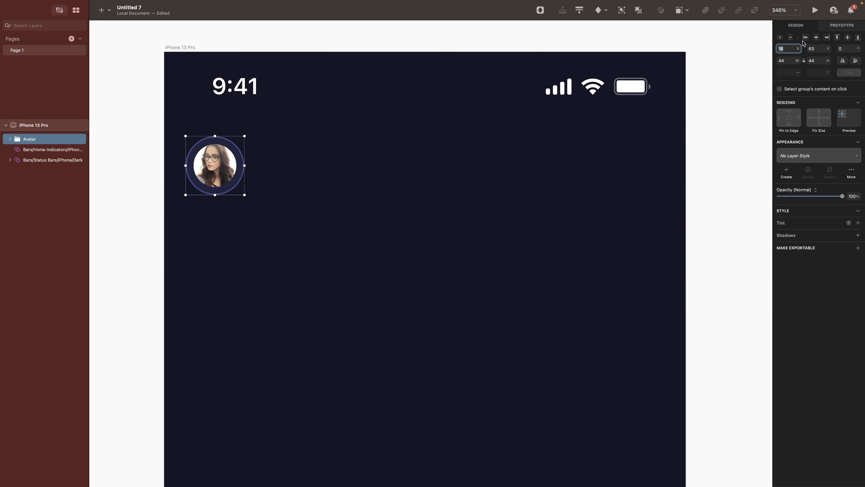
pyautogui.write('20')
pyautogui.press('Return')
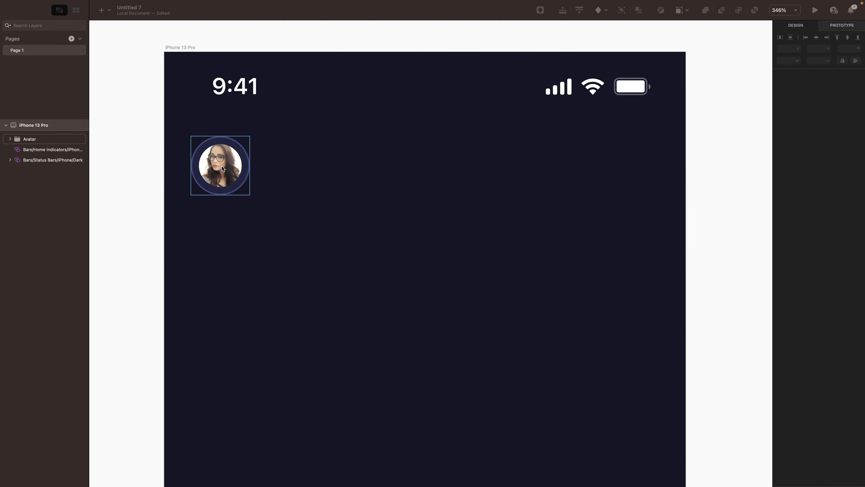
# Step: Duplicate the Avatar group near the artboard's upper-right corner and delete the photo from the copy
pyautogui.click(222, 167)
pyautogui.moveTo(222, 168); pyautogui.dragTo(600, 172)
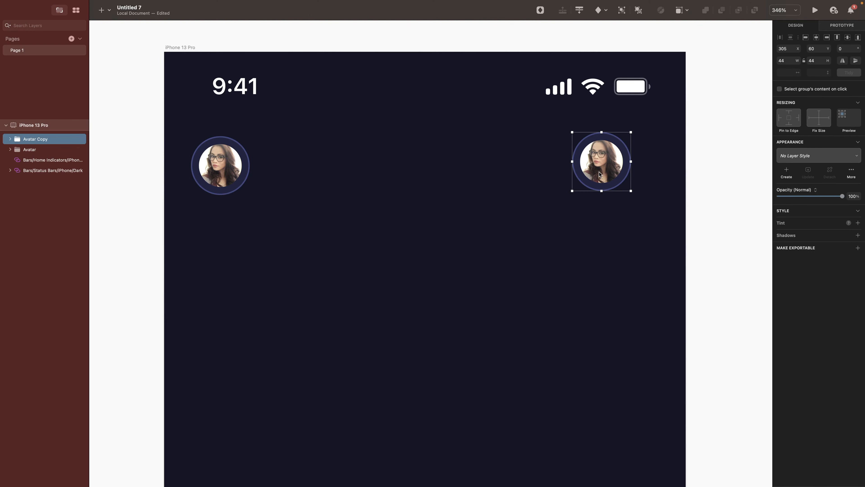
pyautogui.doubleClick(606, 160)
pyautogui.press('Delete')
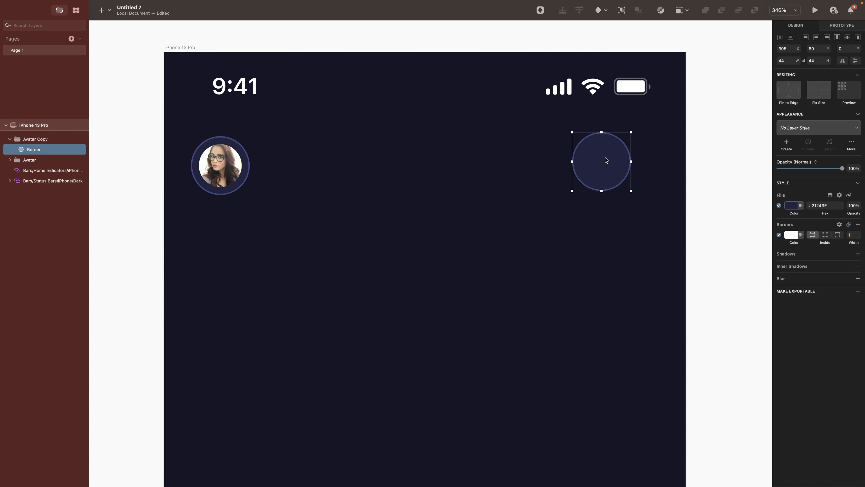
# Step: Paste a person symbol as a text layer inside the copied circle and open its text color
pyautogui.press('t')
pyautogui.click(603, 160)
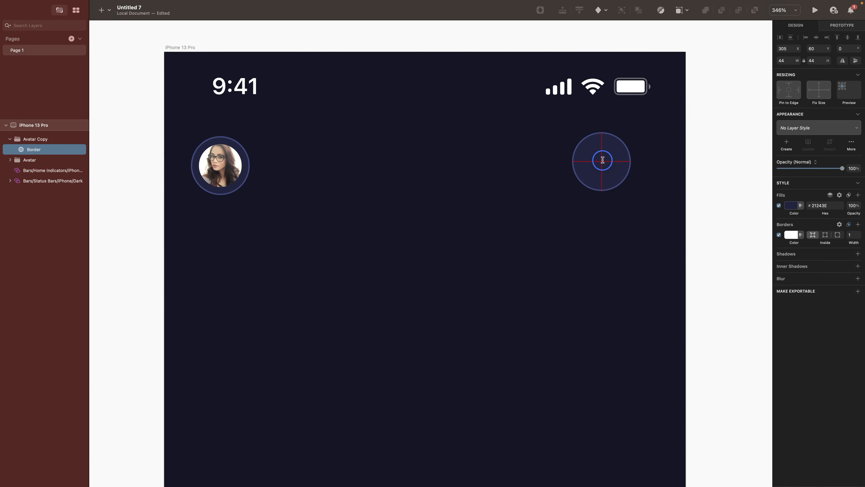
pyautogui.press('super+v')
pyautogui.click(847, 165)
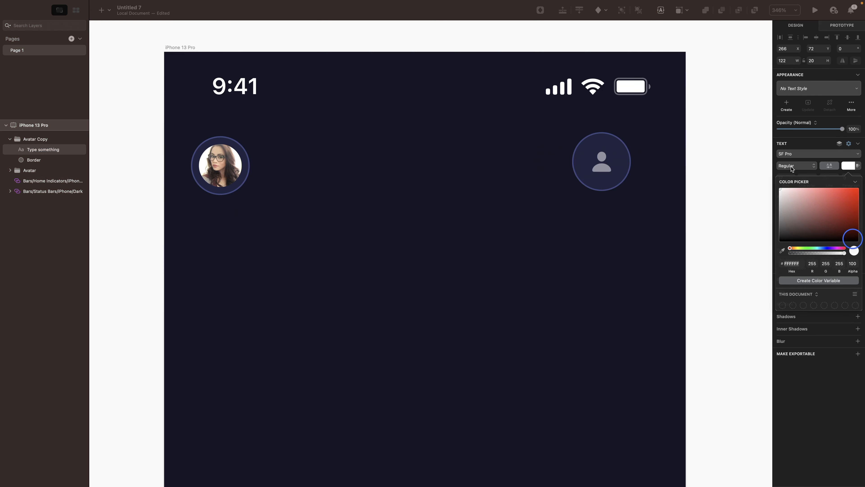
pyautogui.click(790, 167)
pyautogui.click(848, 165)
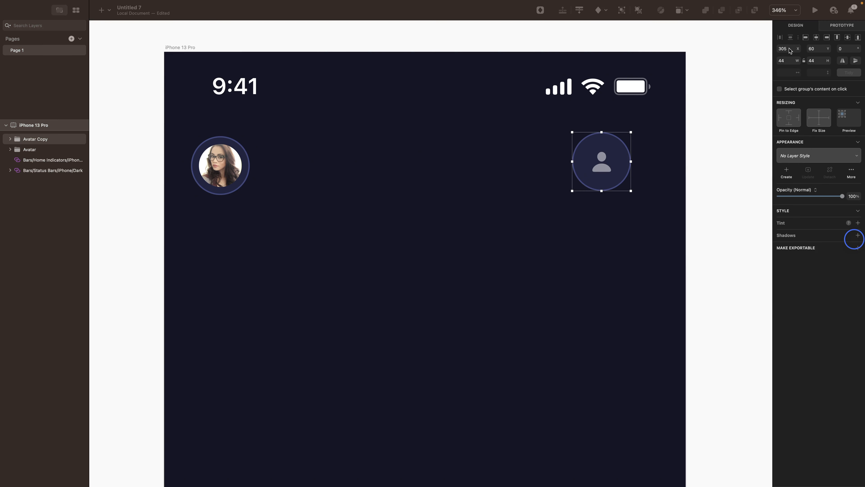
# Step: Position the copied avatar group at X 326 and Y 63 and rename it as Account
pyautogui.click(789, 49)
pyautogui.click(790, 48)
pyautogui.write('326')
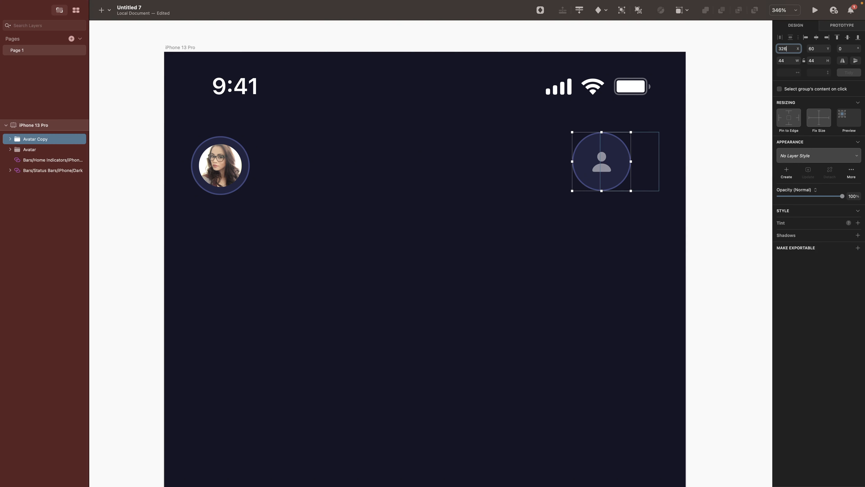
pyautogui.press('Tab')
pyautogui.write('63')
pyautogui.press('Return')
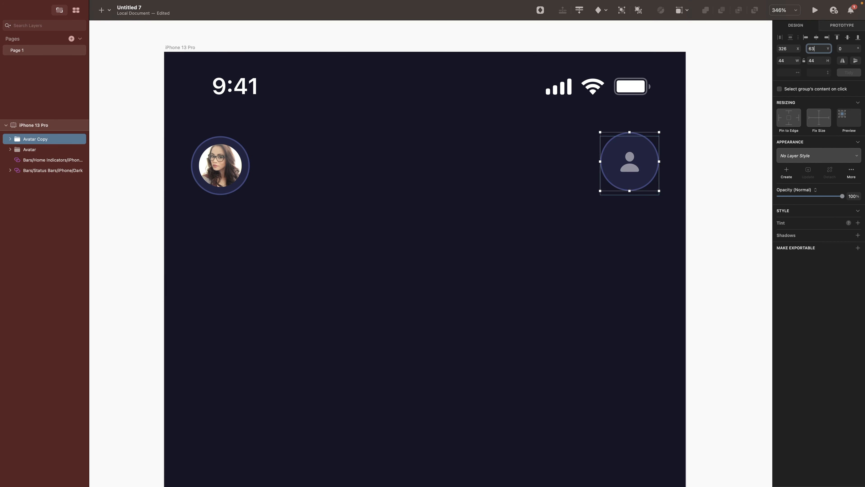
pyautogui.press('super+r')
pyautogui.write('Ri')
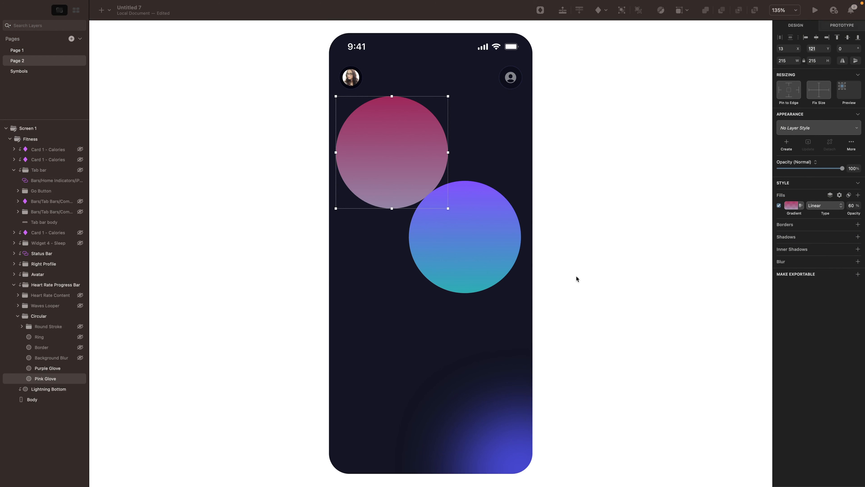
# Step: Show the hidden Background Blur layer of the reference design on Page 2
pyautogui.click(80, 357)
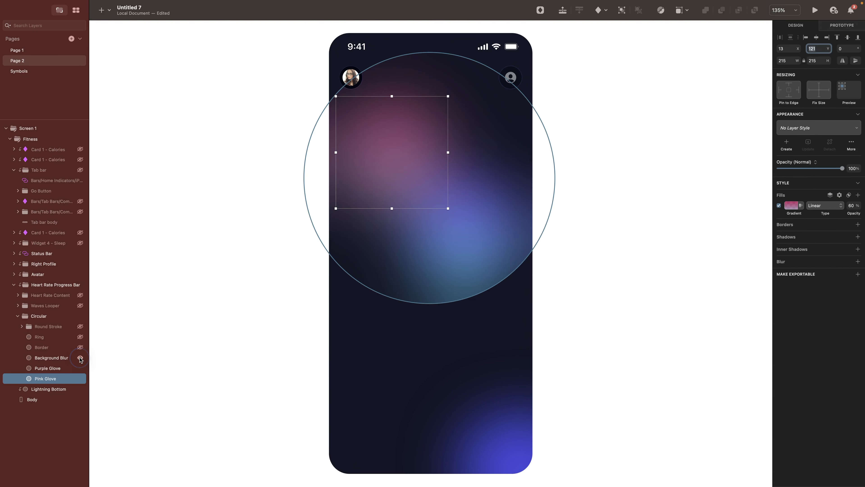
# Step: Draw a circle about 216 × 216 below the avatar on Page 1 and position it at X 13, Y 121
pyautogui.moveTo(342, 103); pyautogui.dragTo(416, 215)
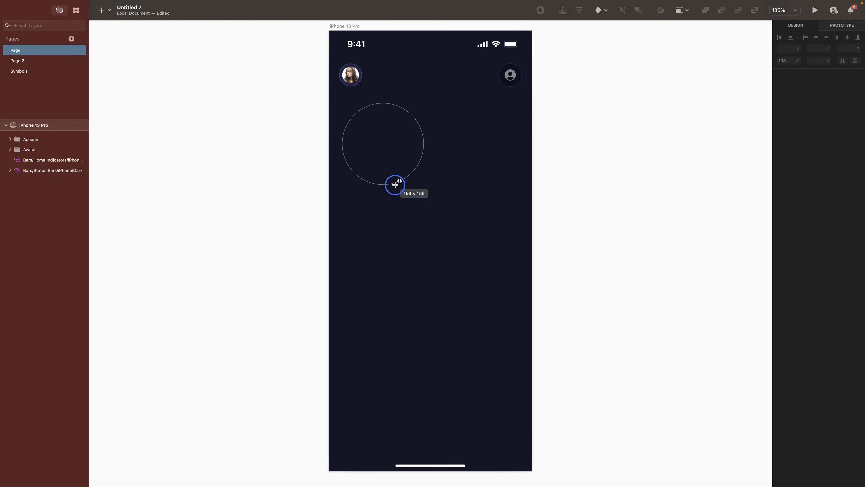
pyautogui.doubleClick(785, 49)
pyautogui.write('13')
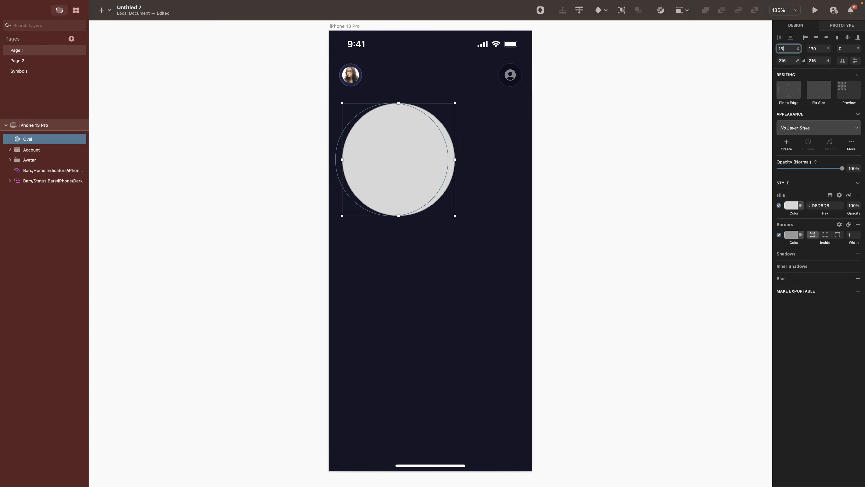
pyautogui.press('Return')
pyautogui.press('Tab')
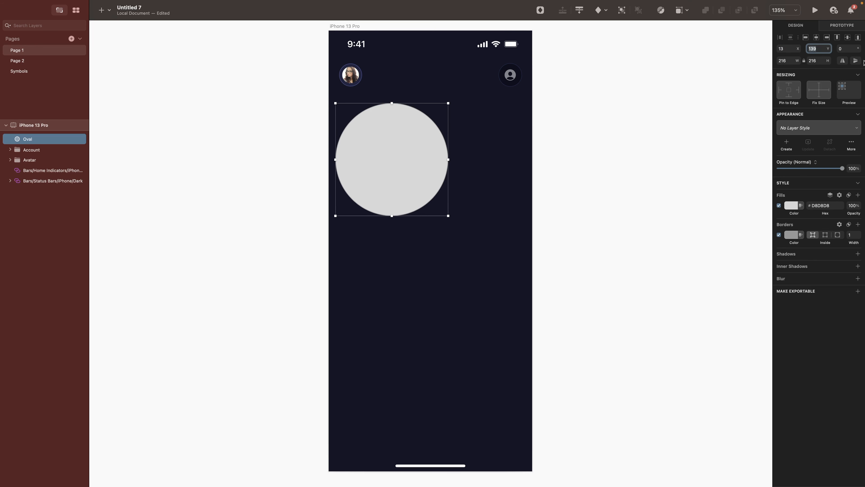
pyautogui.write('121')
pyautogui.press('Return')
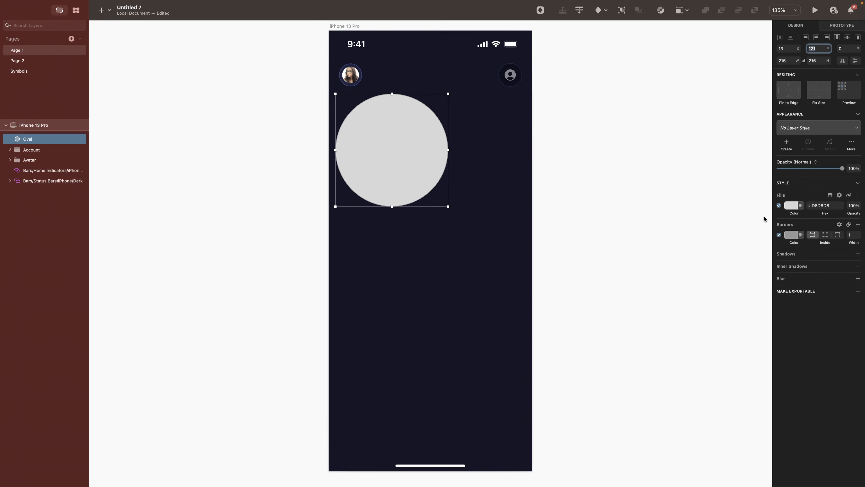
# Step: Fill the new circle with a linear gradient and set its top color stop to #FC347F
pyautogui.click(789, 205)
pyautogui.click(793, 222)
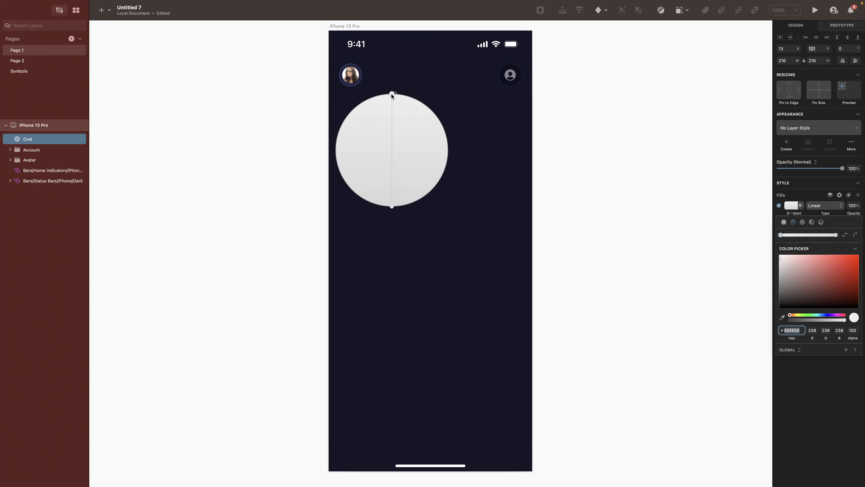
pyautogui.click(795, 329)
pyautogui.write('FC')
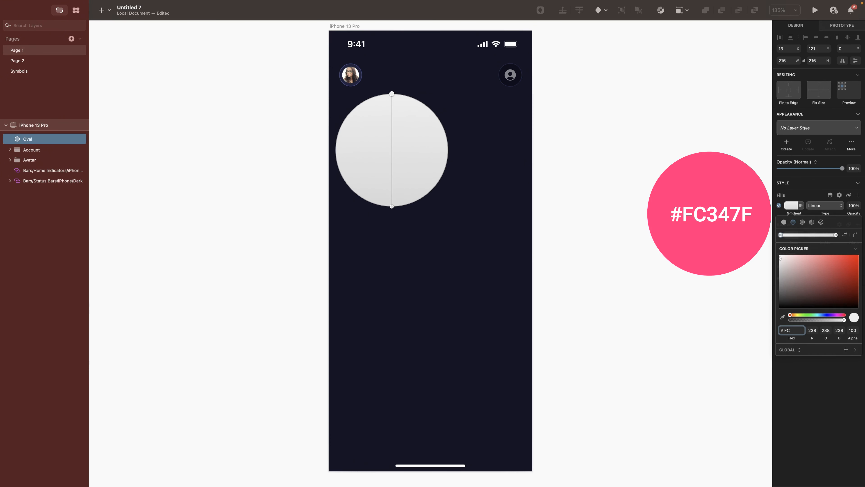
pyautogui.write('347F')
pyautogui.press('Return')
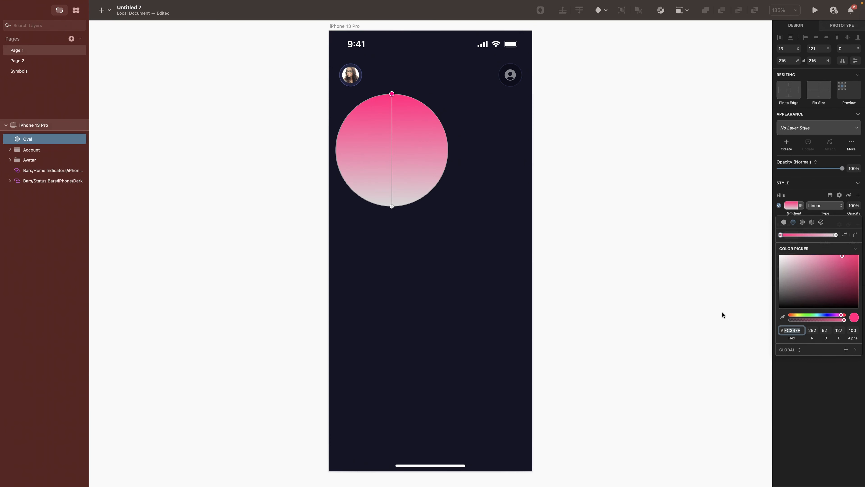
# Step: Set the pink gradient circle's opacity to 60% and turn off its border
pyautogui.press('Escape')
pyautogui.press('6')
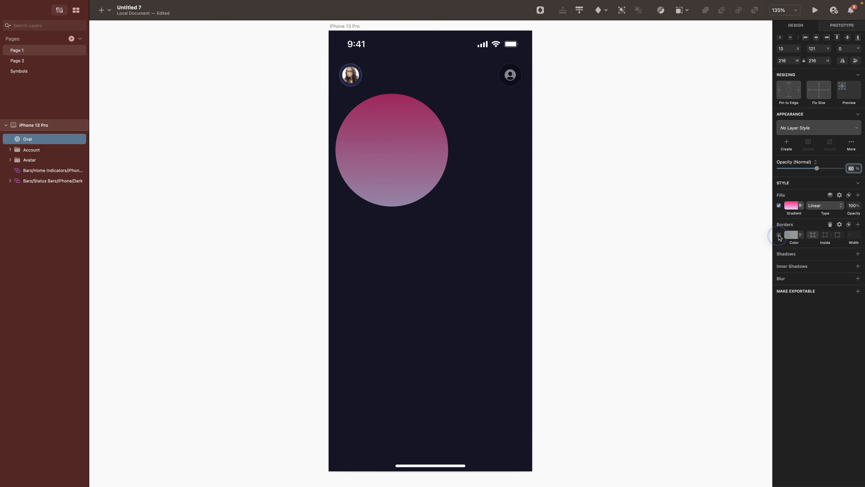
pyautogui.click(471, 189)
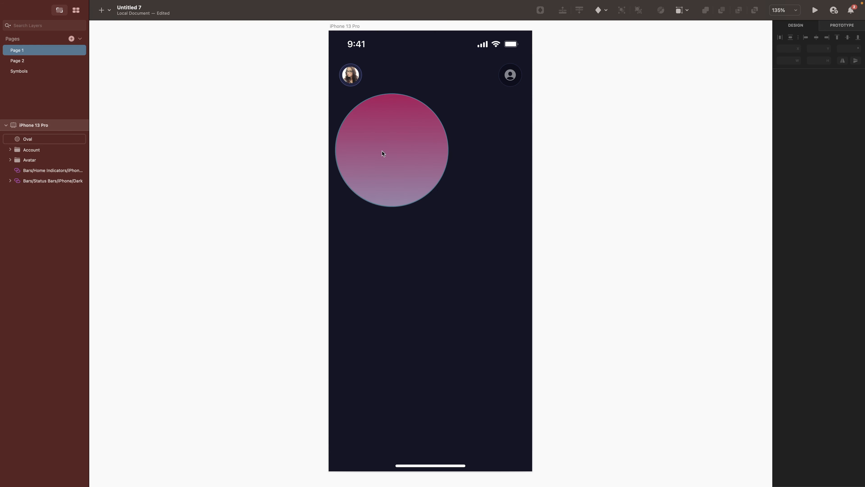
# Step: Duplicate the pink circle and place the copy diagonally below it to the right, at about X 154, Y 296
pyautogui.click(358, 133)
pyautogui.press('super+d')
pyautogui.moveTo(383, 132); pyautogui.dragTo(438, 230)
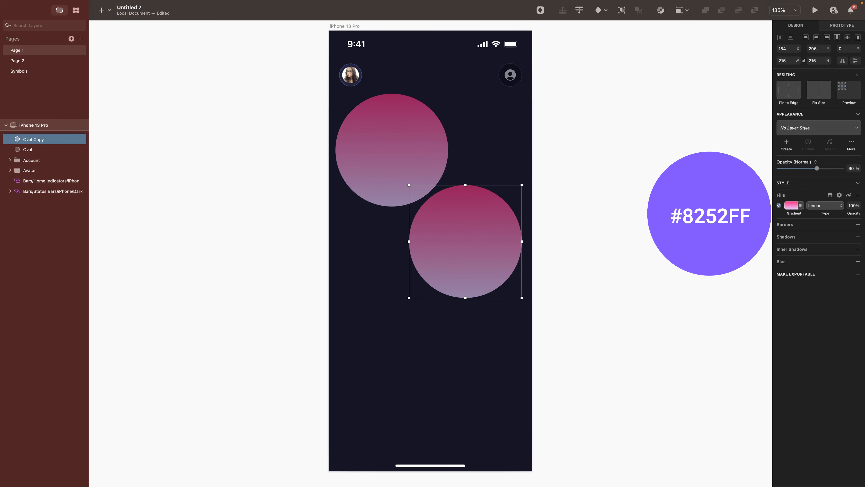
# Step: Change the copied circle's gradient to run from #8252FF at the top to #2DAEB3 at the bottom
pyautogui.click(791, 205)
pyautogui.write('8252')
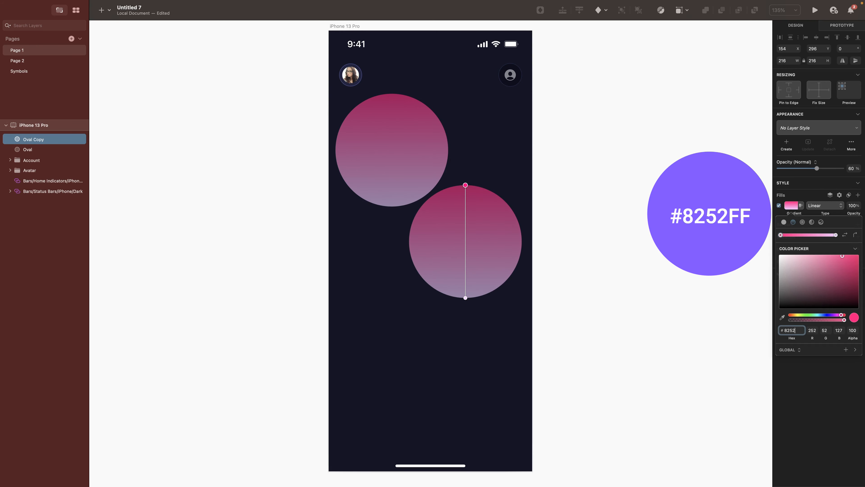
pyautogui.write('FF')
pyautogui.press('Return')
pyautogui.write('2')
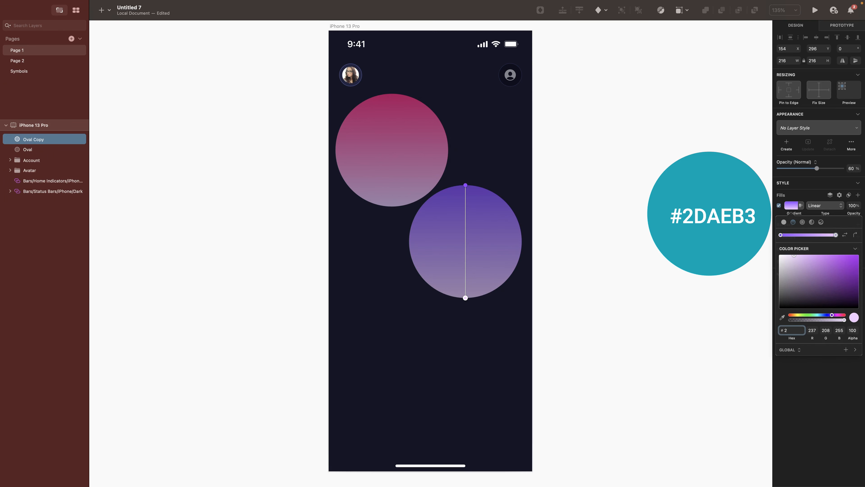
pyautogui.write('DAEB3')
pyautogui.press('Return')
# Step: Set the purple-teal circle's opacity to 100% and shift it slightly upward
pyautogui.moveTo(817, 168); pyautogui.dragTo(855, 167)
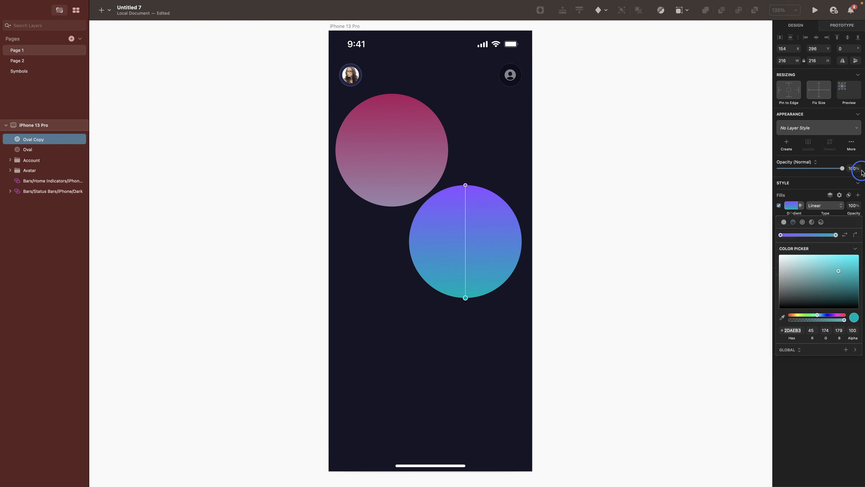
pyautogui.click(581, 164)
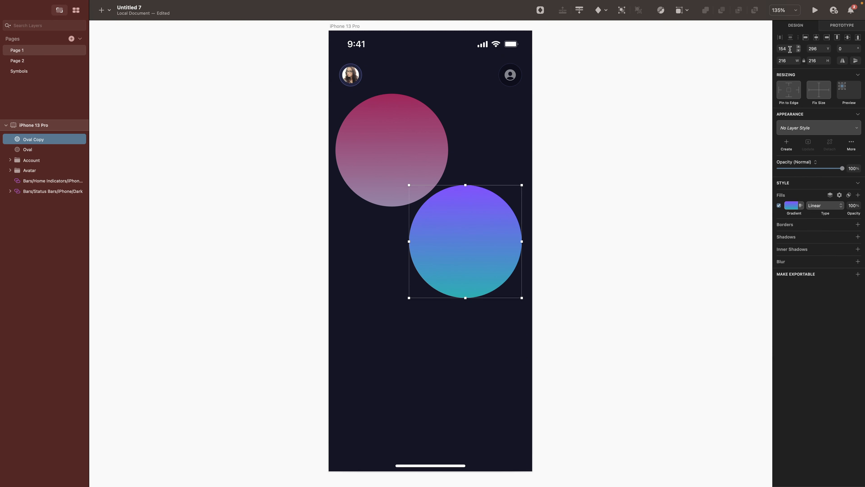
pyautogui.click(799, 51)
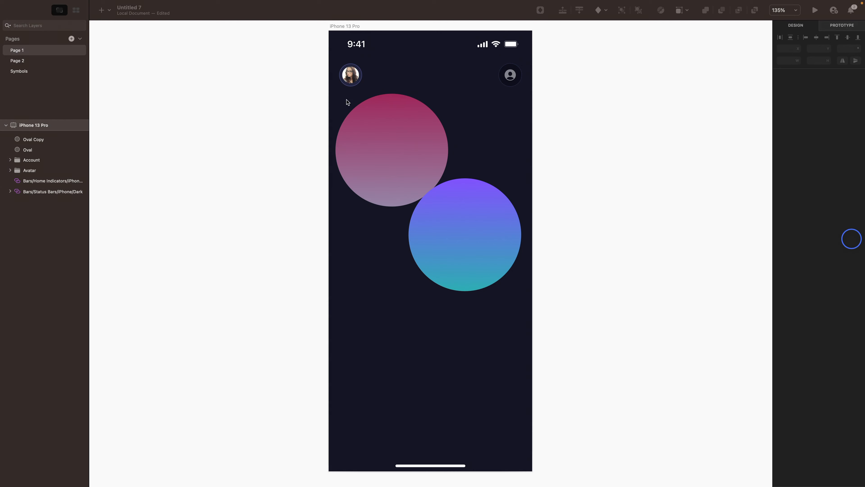
# Step: Draw a 480 × 480 circle over both gradient circles and position it at X -48, Y 37
pyautogui.click(346, 100)
pyautogui.press('o')
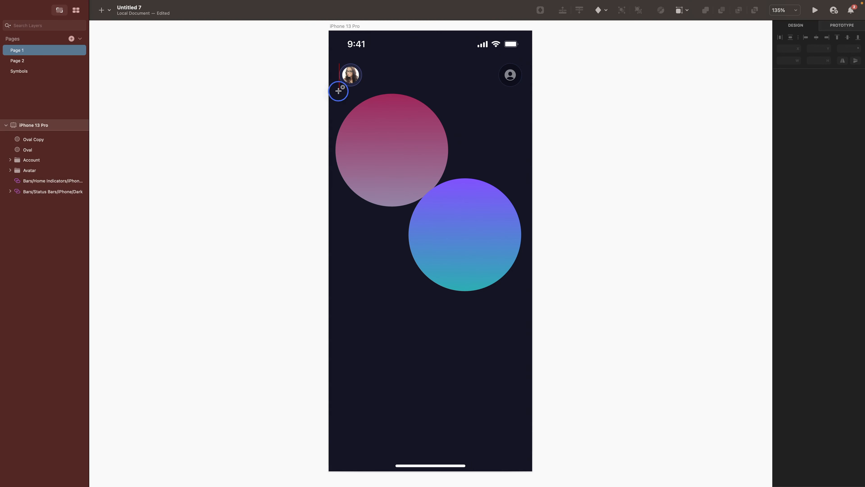
pyautogui.moveTo(339, 91)
pyautogui.mouseDown()
pyautogui.moveTo(428, 281)
pyautogui.moveTo(450, 304)
pyautogui.moveTo(456, 341)
pyautogui.mouseUp()
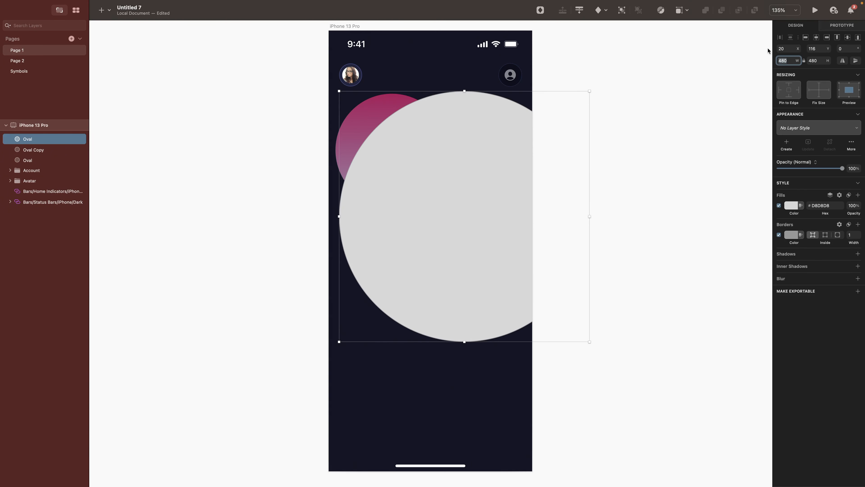
pyautogui.click(779, 48)
pyautogui.write('-48')
pyautogui.press('Return')
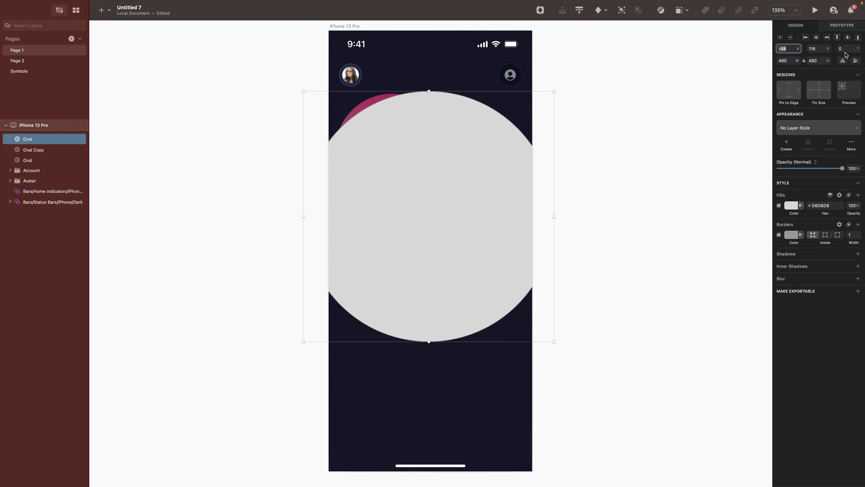
pyautogui.click(819, 49)
pyautogui.write('37')
pyautogui.press('Return')
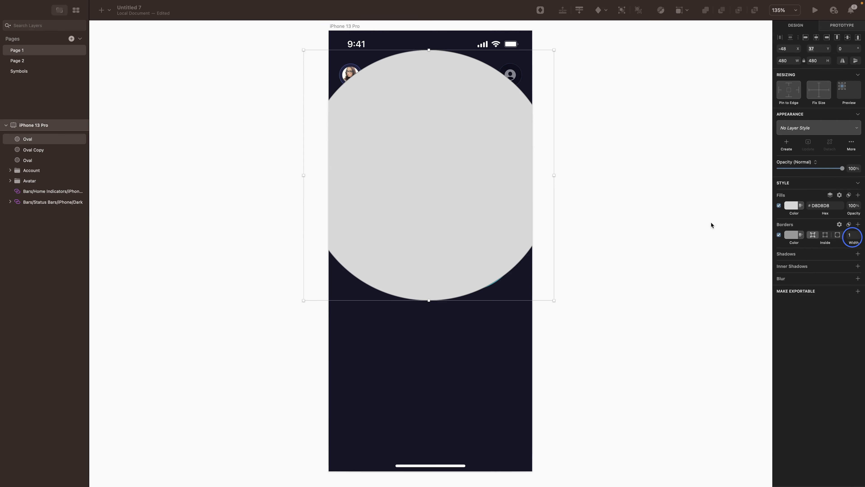
# Step: Replace the large circle's fill and border with a background blur and rename its layer as Background Blur
pyautogui.click(858, 279)
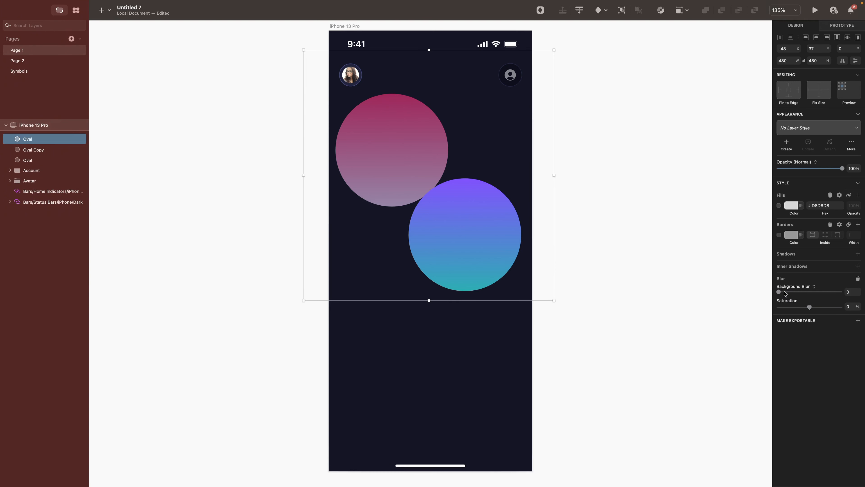
pyautogui.click(779, 292)
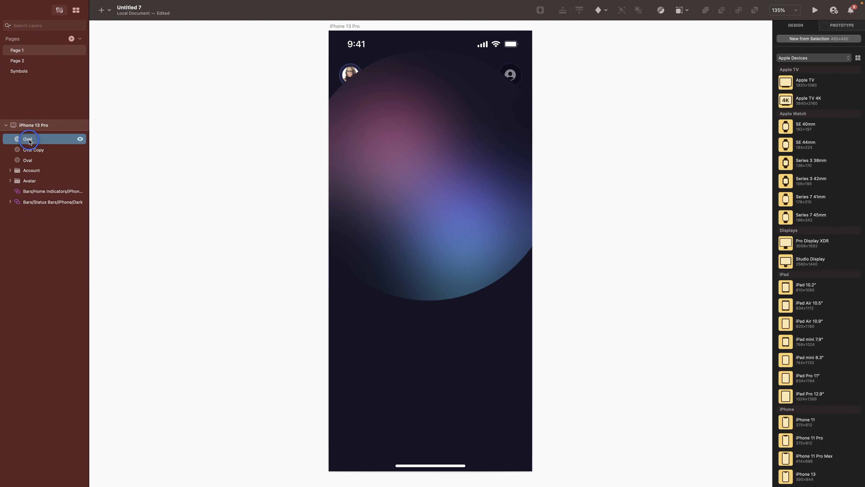
pyautogui.doubleClick(31, 139)
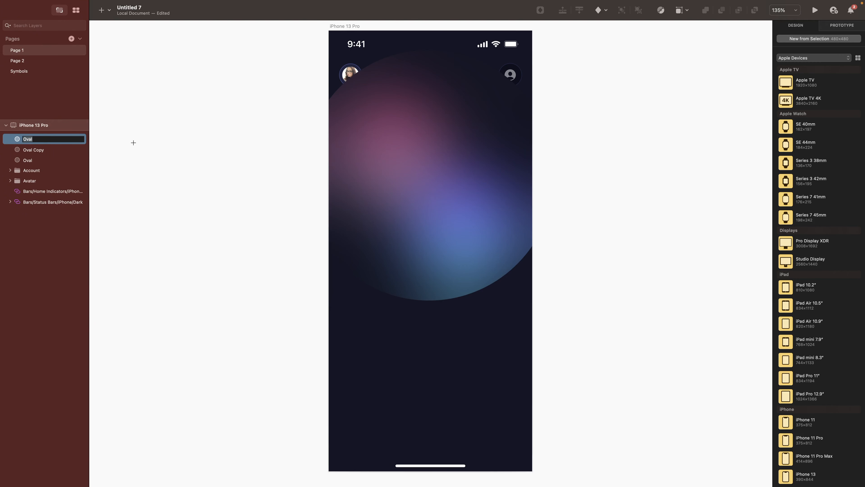
pyautogui.write('Background Blur')
pyautogui.press('Return')
# Step: Move the Account and Avatar groups above the Background Blur layer in the layer order
pyautogui.click(32, 170)
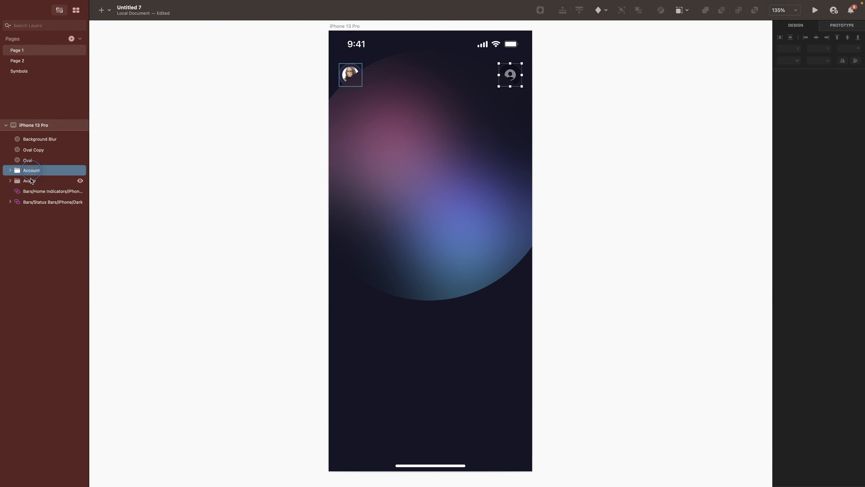
pyautogui.keyDown('shift'); pyautogui.click(29, 183); pyautogui.keyUp('shift')
pyautogui.moveTo(29, 183); pyautogui.dragTo(20, 134)
pyautogui.click(216, 168)
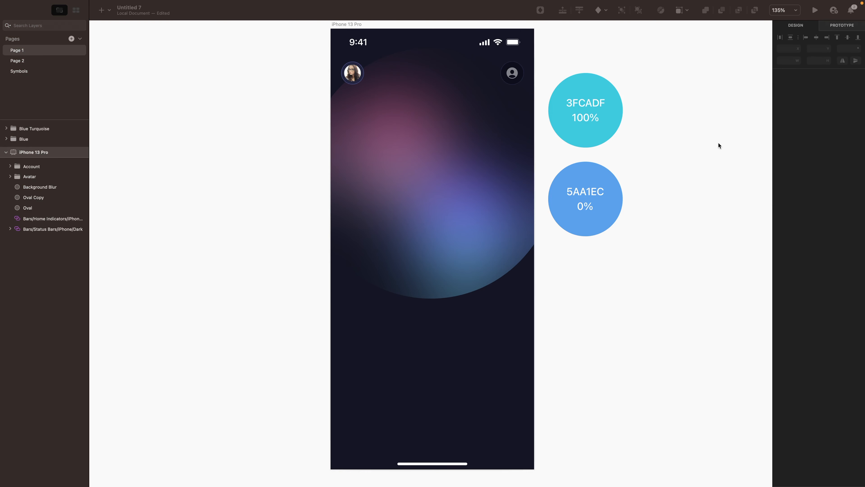
# Step: Draw a 444 × 444 circle directly above the Background Blur layer and position it at X -29, Y 58
pyautogui.click(509, 108)
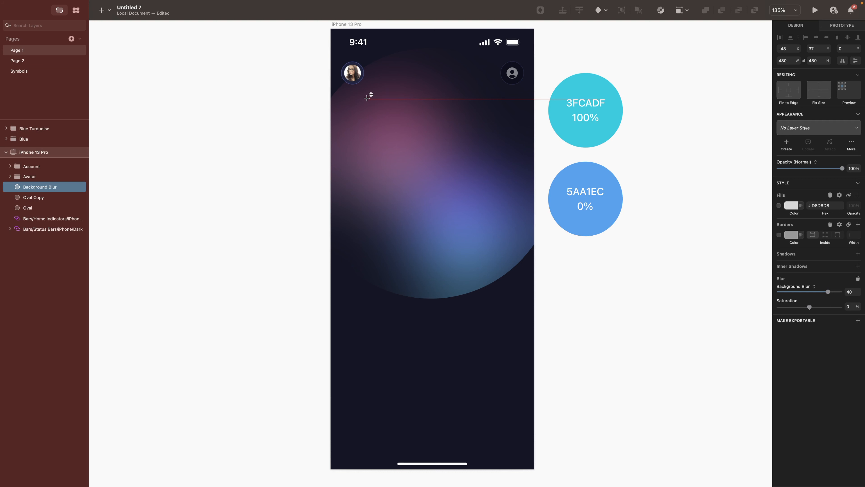
pyautogui.click(345, 92)
pyautogui.moveTo(344, 92)
pyautogui.mouseDown()
pyautogui.moveTo(477, 293)
pyautogui.moveTo(576, 323)
pyautogui.mouseUp()
pyautogui.click(785, 47)
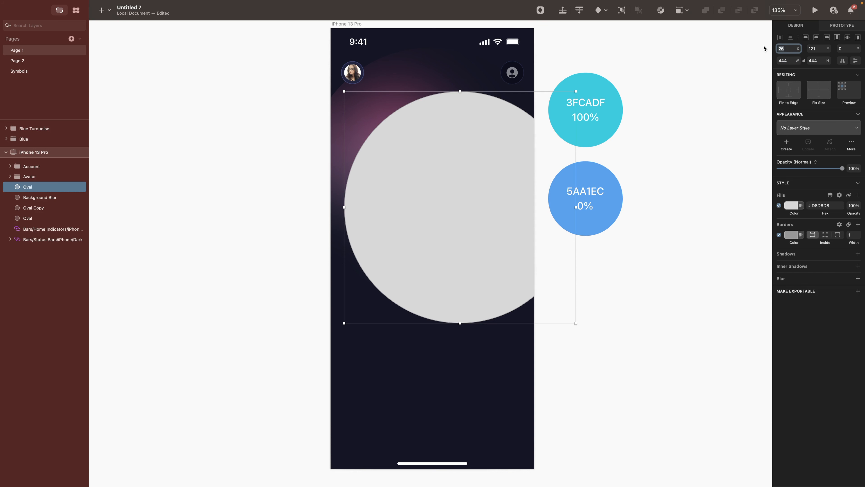
pyautogui.write('-29')
pyautogui.press('Return')
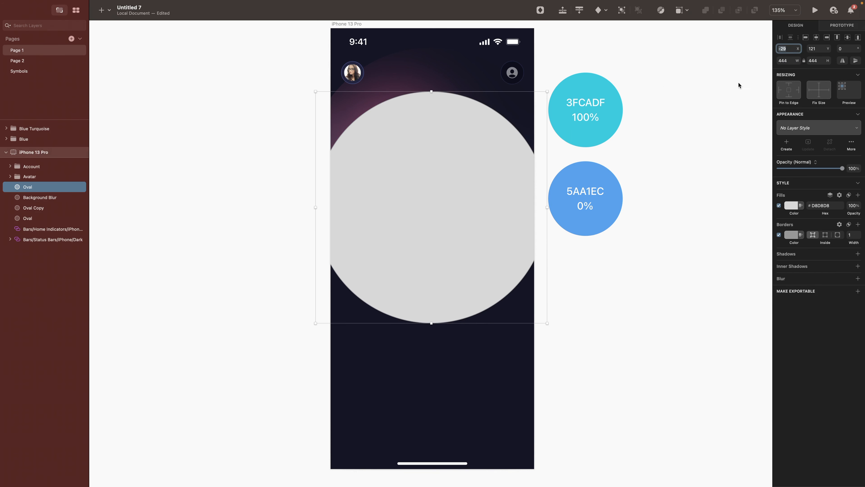
pyautogui.press('Tab')
pyautogui.write('58')
pyautogui.press('Return')
# Step: Replace the new circle's fill with an 8 px translucent black inside border and rename its layer as Border
pyautogui.click(780, 206)
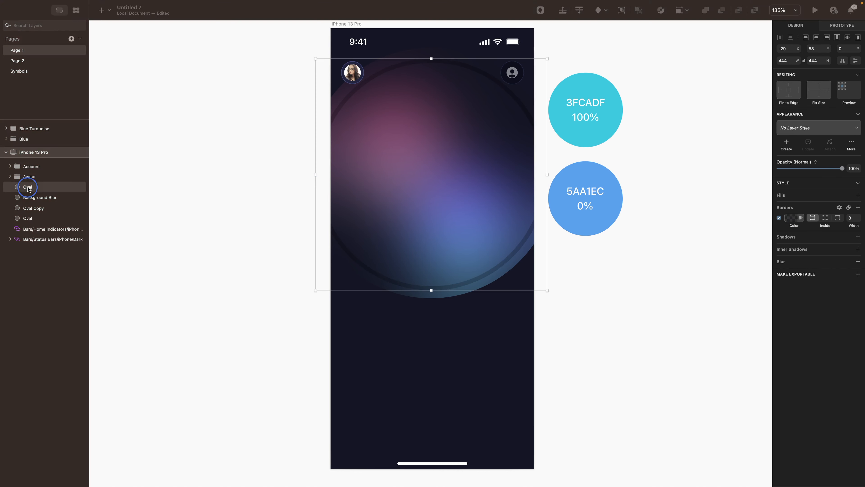
pyautogui.doubleClick(27, 187)
pyautogui.write('Border')
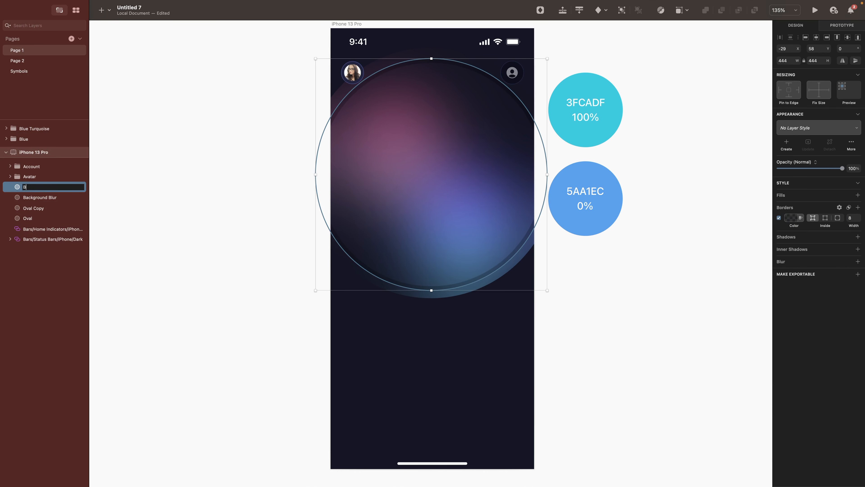
pyautogui.press('Return')
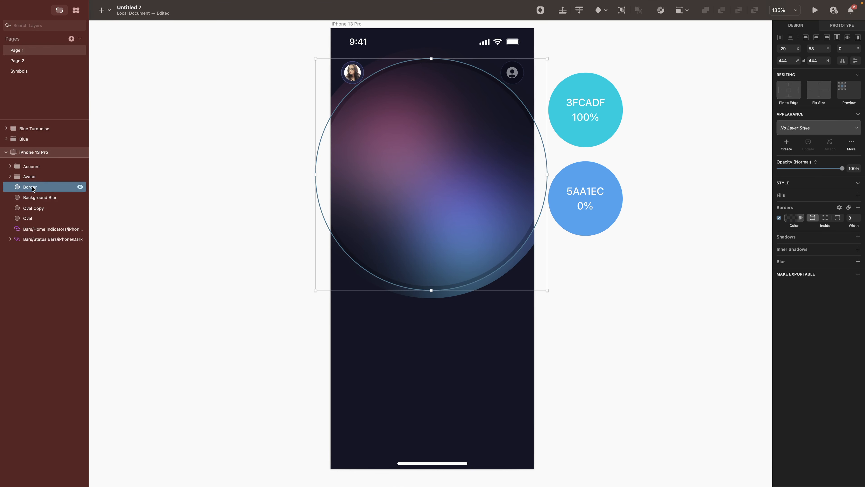
# Step: Duplicate the Border circle and give the copy's border a diagonal gradient from #3FCADF at upper right to #5AA1EC at 0% opacity at lower left
pyautogui.press('super+d')
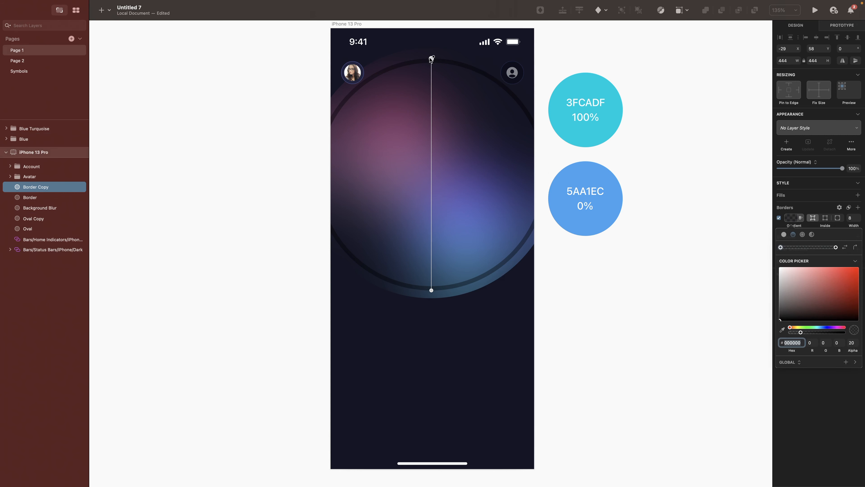
pyautogui.click(431, 58)
pyautogui.click(582, 87)
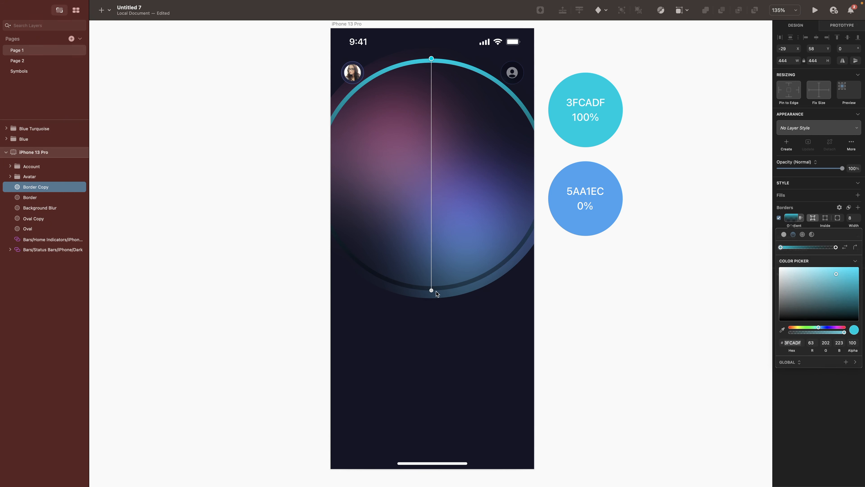
pyautogui.click(431, 290)
pyautogui.hotkey('ctrl', 'c')
pyautogui.click(586, 221)
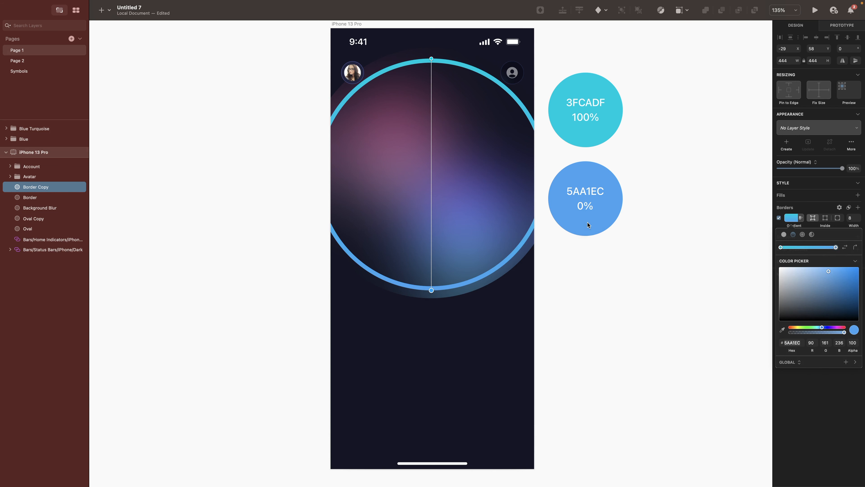
pyautogui.moveTo(845, 333); pyautogui.dragTo(738, 338)
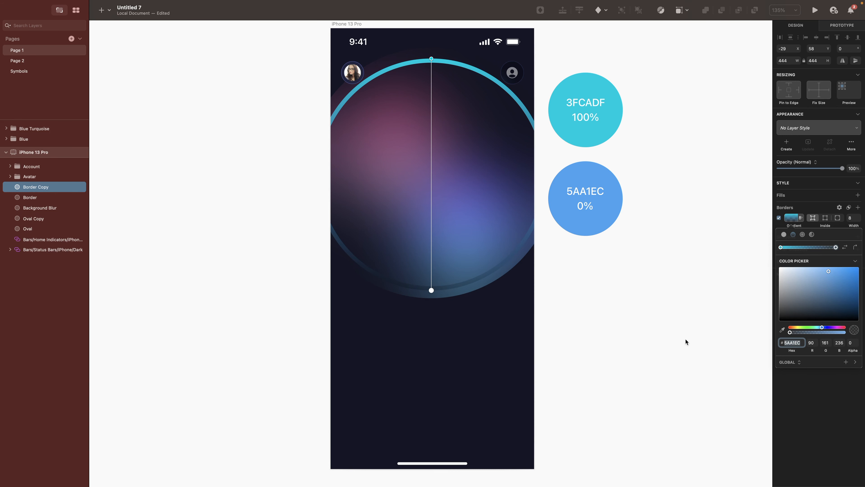
pyautogui.moveTo(431, 59); pyautogui.dragTo(511, 87)
pyautogui.moveTo(431, 291); pyautogui.dragTo(385, 269)
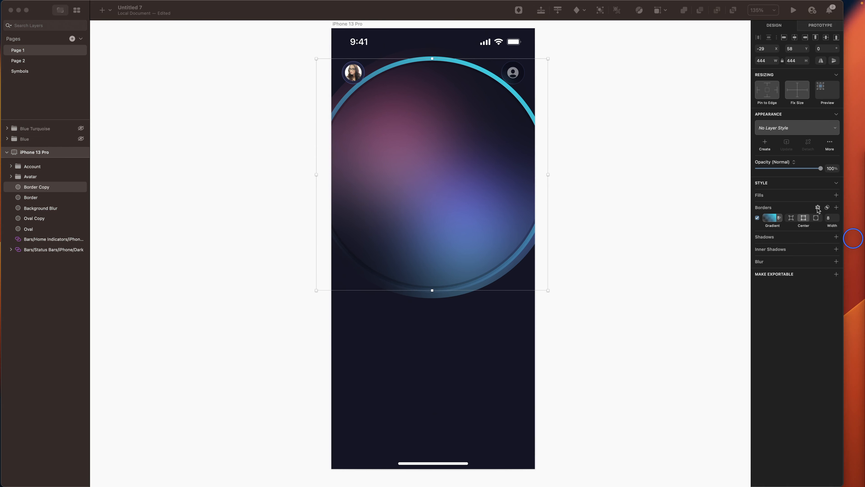
# Step: Give the copied circle's centered border a dash of 952, a gap of 1400 and rounded ends
pyautogui.click(811, 256)
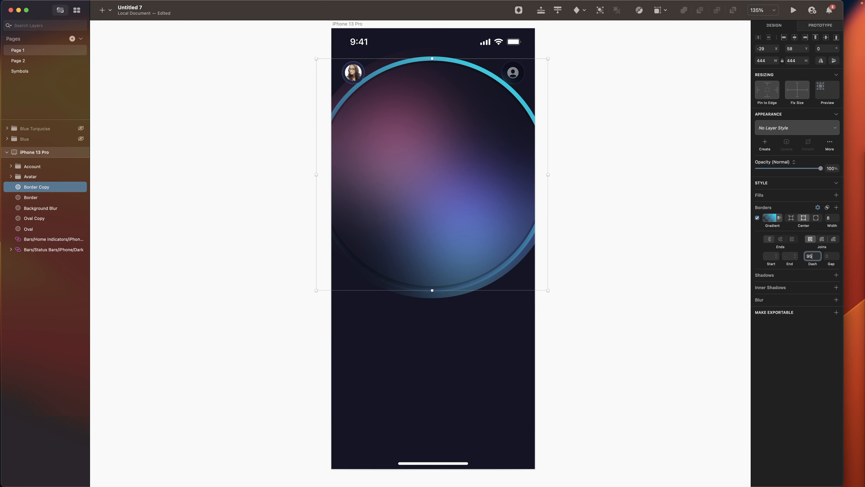
pyautogui.press('Tab')
pyautogui.write('14')
pyautogui.press('Return')
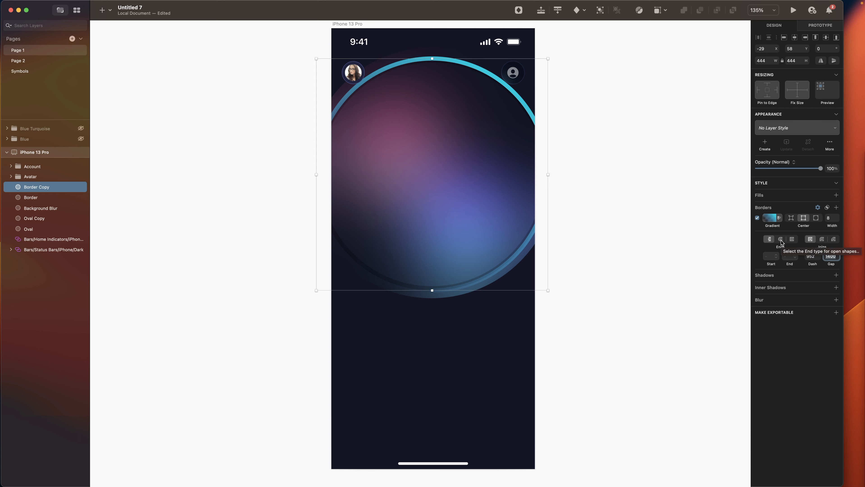
pyautogui.click(780, 239)
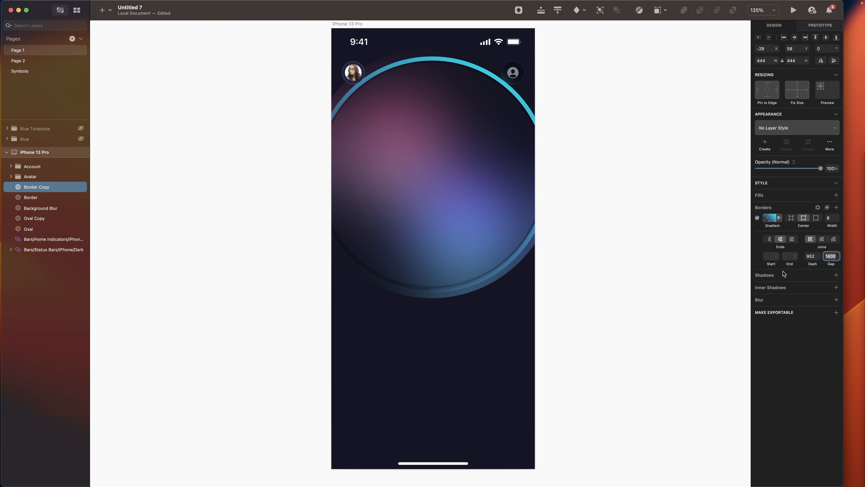
# Step: Rotate the gradient ring by 90° and realign its gradient from the arc's upper-right end to the circle's lower left
pyautogui.click(826, 49)
pyautogui.write('90')
pyautogui.press('Return')
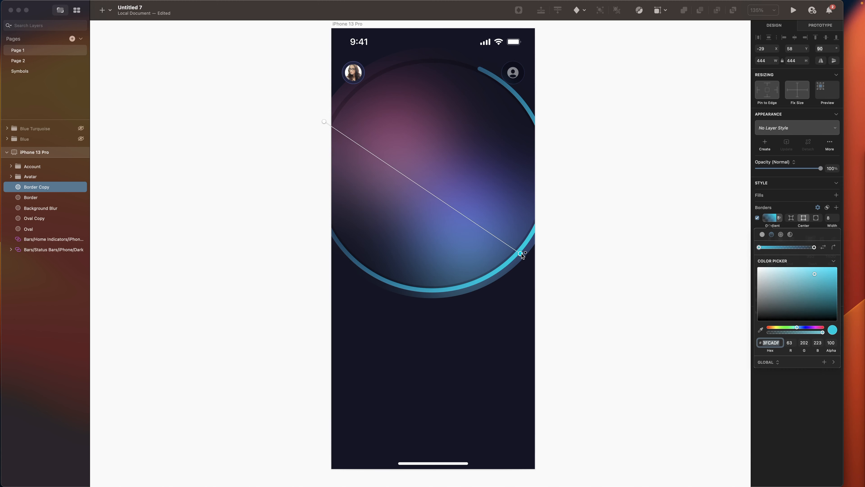
pyautogui.moveTo(522, 252); pyautogui.dragTo(496, 76)
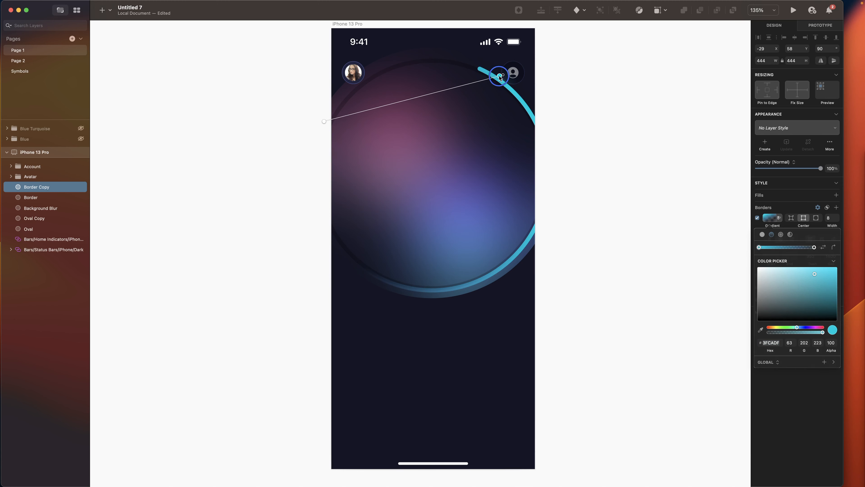
pyautogui.moveTo(324, 121); pyautogui.dragTo(371, 263)
pyautogui.click(855, 240)
# Step: Rename the Border Copy layer as Ring and deselect it
pyautogui.press('super+r')
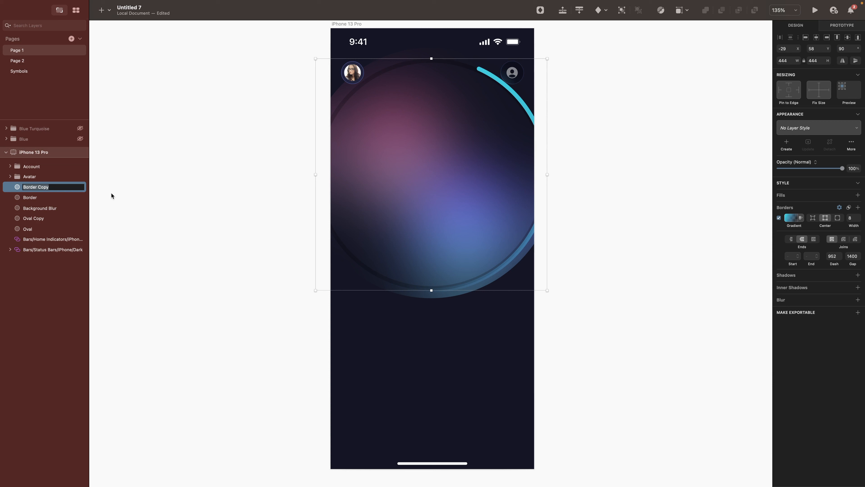
pyautogui.write('Ring')
pyautogui.press('Return')
pyautogui.click(666, 161)
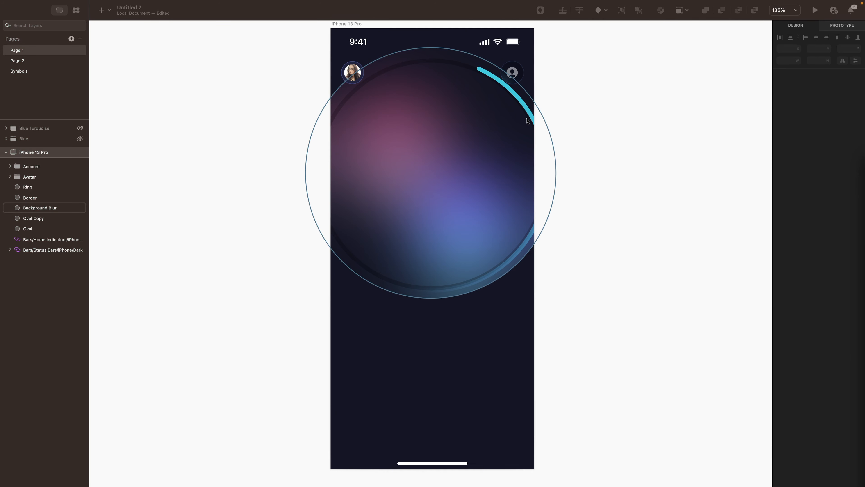
# Step: Draw a 380 × 380 circle inside the ring, centered horizontally, with no fill and a white border
pyautogui.press('o')
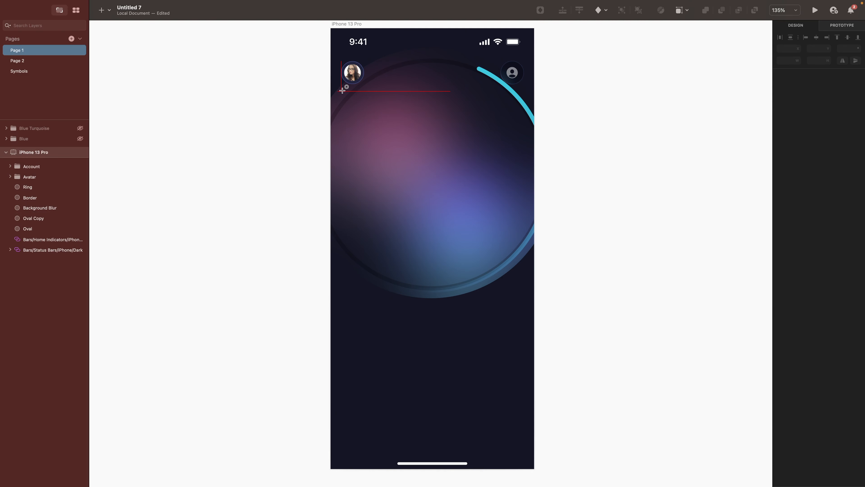
pyautogui.moveTo(340, 91); pyautogui.dragTo(539, 289)
pyautogui.click(778, 205)
pyautogui.click(791, 234)
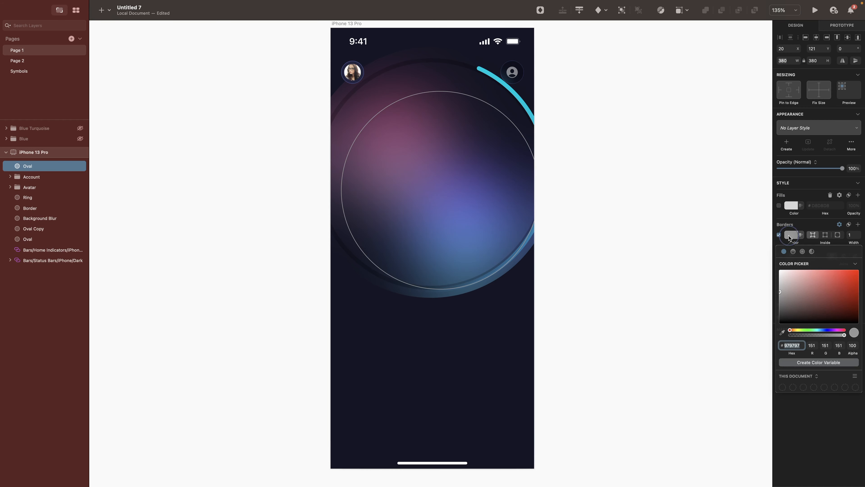
pyautogui.click(780, 271)
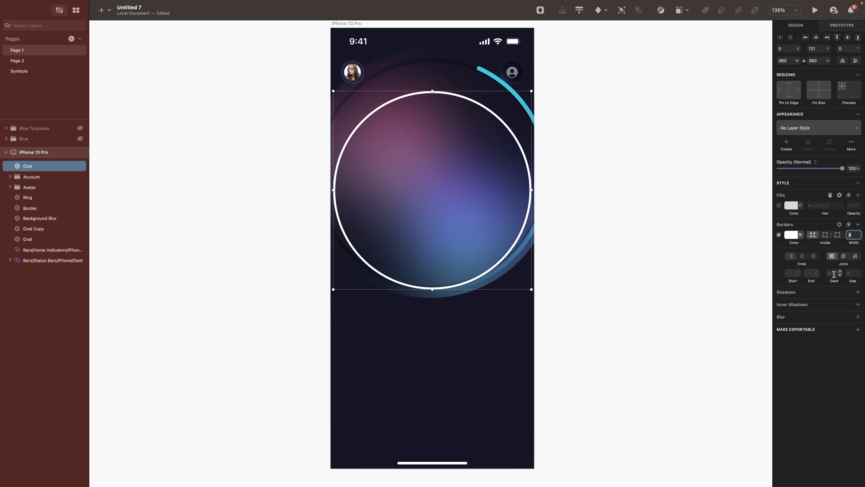
# Step: Turn the white circle's border into a centered 4 px dotted line with dash 2, gap 8 and rounded ends
pyautogui.click(834, 274)
pyautogui.write('2')
pyautogui.press('Tab')
pyautogui.write('8')
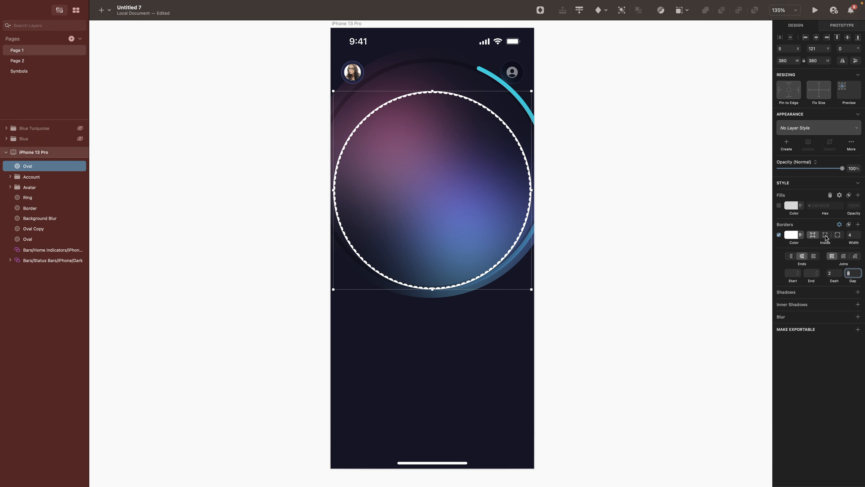
pyautogui.click(825, 234)
pyautogui.click(791, 256)
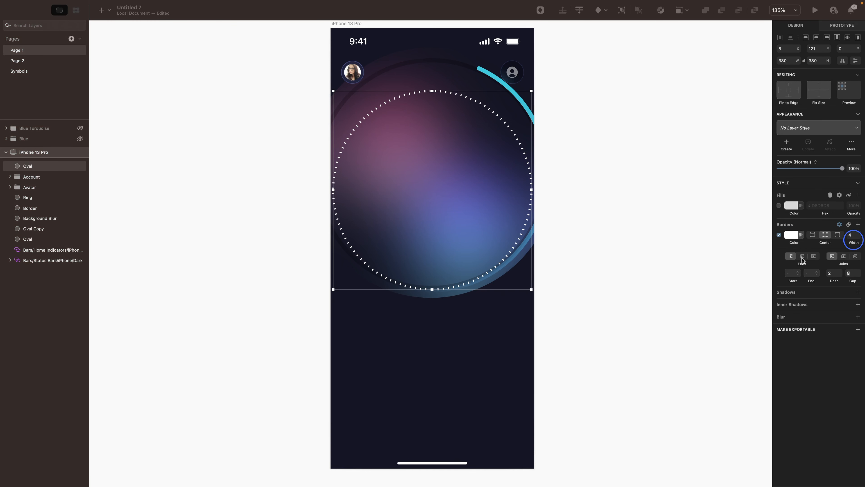
pyautogui.click(802, 256)
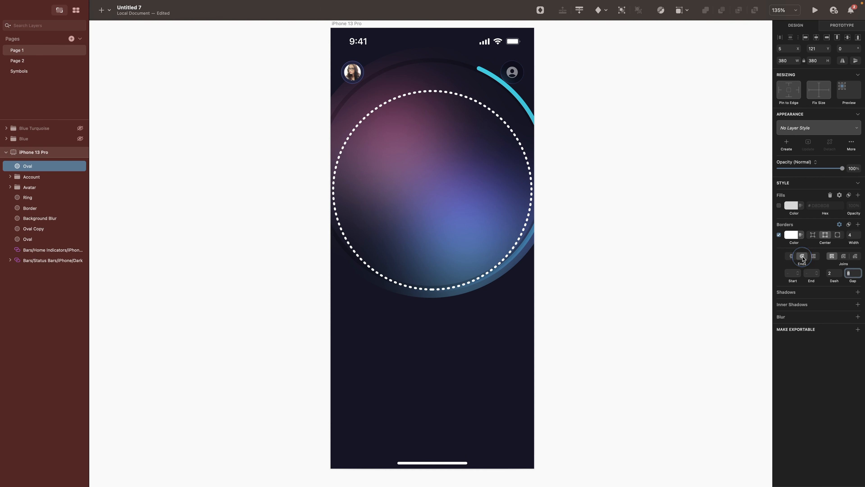
# Step: Move the dotted circle up to Y 94
pyautogui.hotkey('shift', 'Up')
pyautogui.hotkey('shift', 'Up')
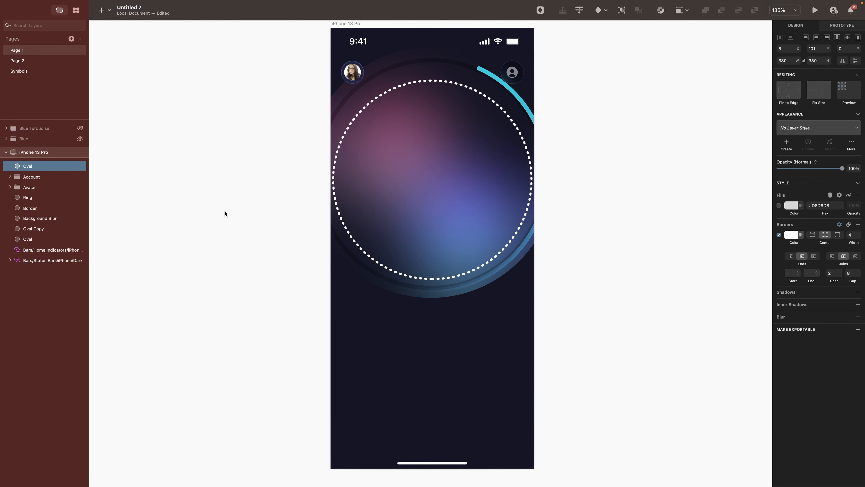
pyautogui.press('Up')
pyautogui.press('Up')
pyautogui.press('Up')
pyautogui.press('Up')
pyautogui.press('Up')
pyautogui.press('Up')
pyautogui.press('Up')
pyautogui.press('super+d')
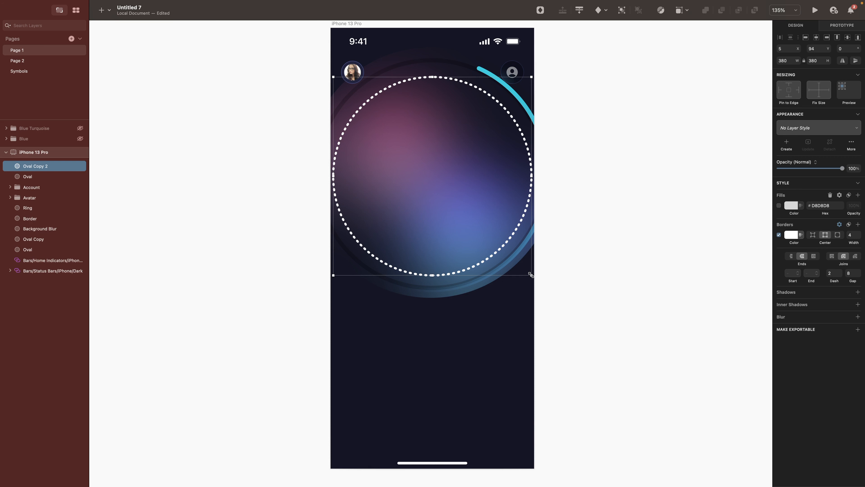
pyautogui.press('super+k')
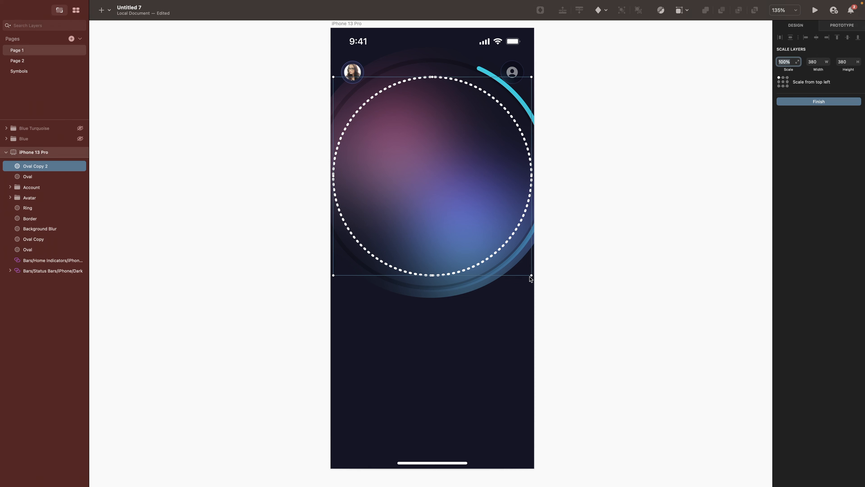
pyautogui.moveTo(530, 275); pyautogui.dragTo(522, 268)
pyautogui.moveTo(522, 269); pyautogui.dragTo(523, 269)
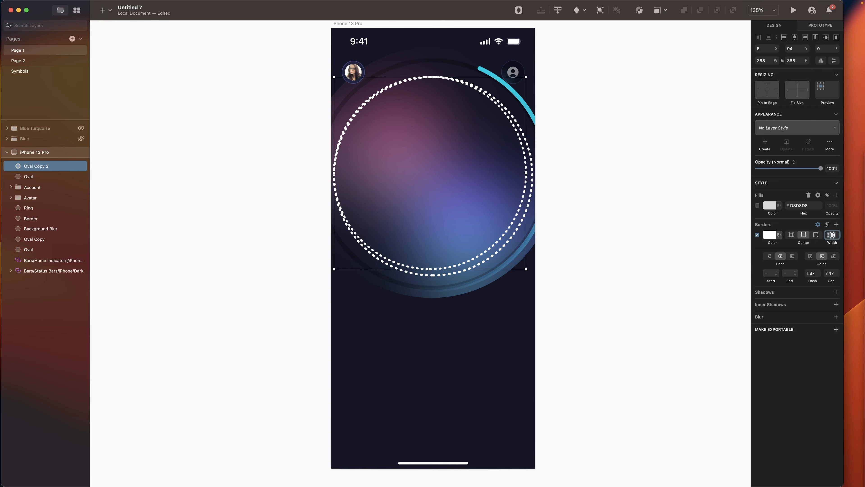
pyautogui.write('3')
pyautogui.press('Return')
pyautogui.click(795, 37)
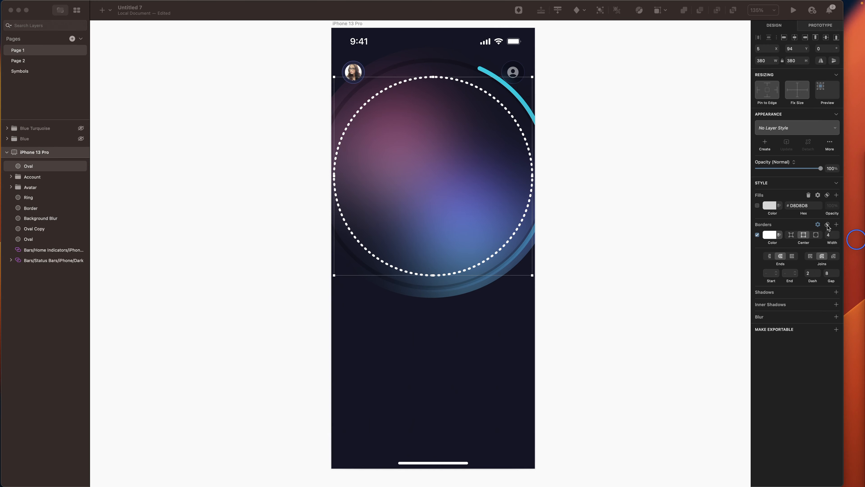
# Step: Change the blending mode of the dotted circle's border, duplicate the circle and resize the copy to 368 × 368
pyautogui.click(827, 224)
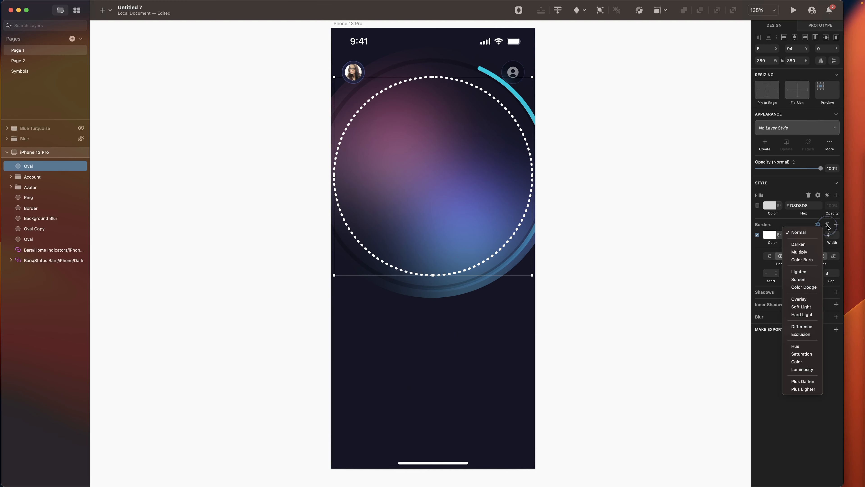
pyautogui.click(802, 304)
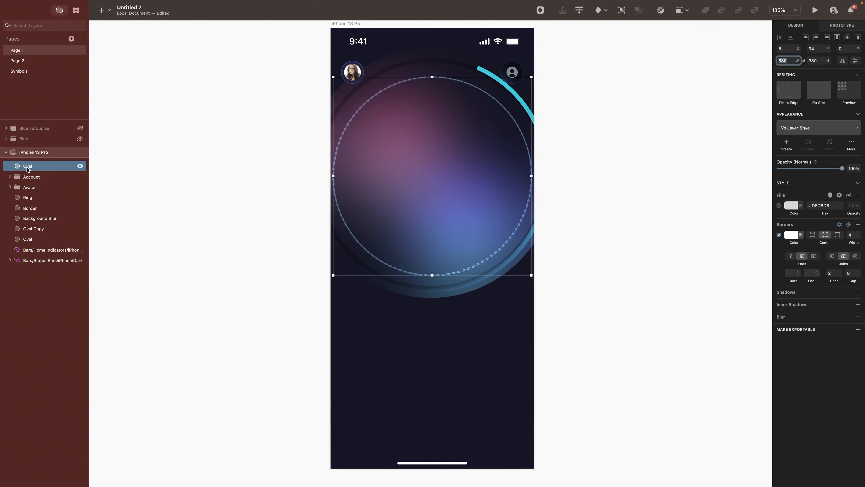
pyautogui.press('super+d')
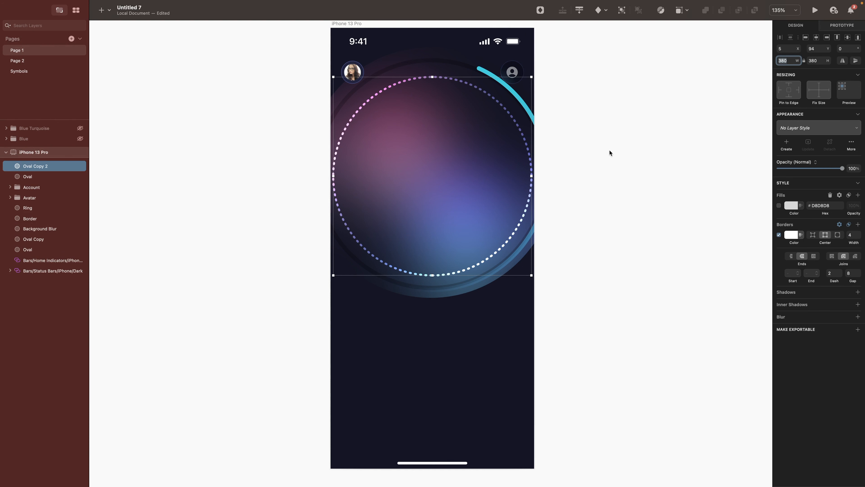
pyautogui.write('368')
pyautogui.press('Return')
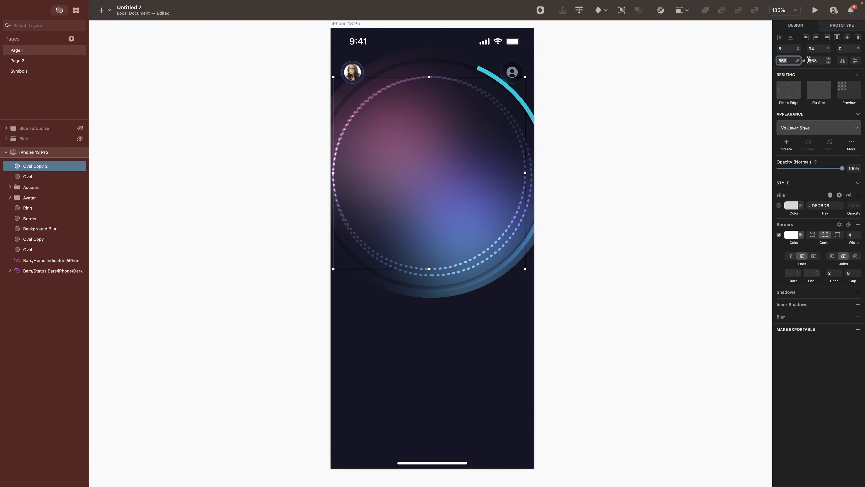
# Step: Center the 368 × 368 dotted circle horizontally, move it down to Y 100 and set its border width to 3
pyautogui.click(816, 37)
pyautogui.click(38, 168)
pyautogui.press('Down')
pyautogui.press('Down')
pyautogui.press('Down')
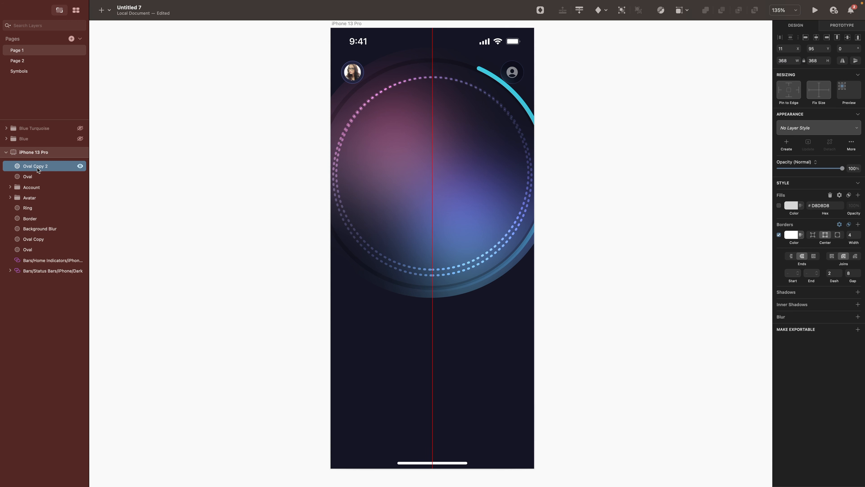
pyautogui.press('Down')
pyautogui.press('Down')
pyautogui.press('Down')
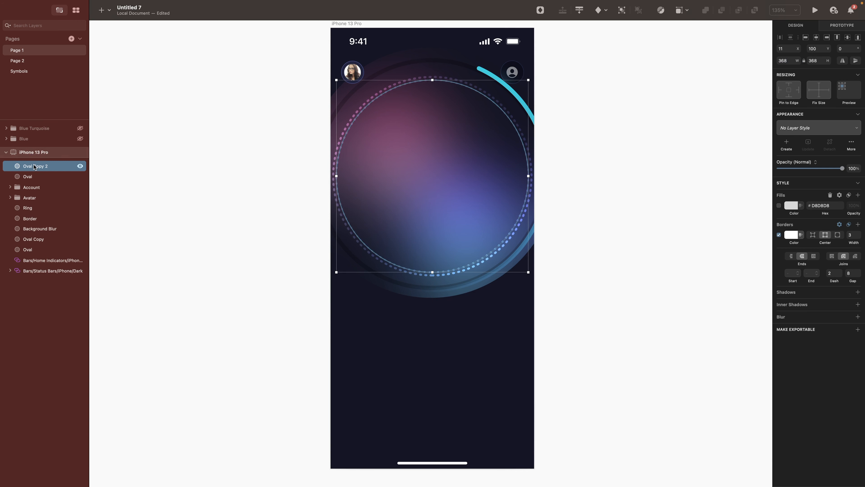
# Step: Duplicate the 368 px dotted circle as a 360 × 360 copy with a 2 px border and move it down to Y 103
pyautogui.press('super+d')
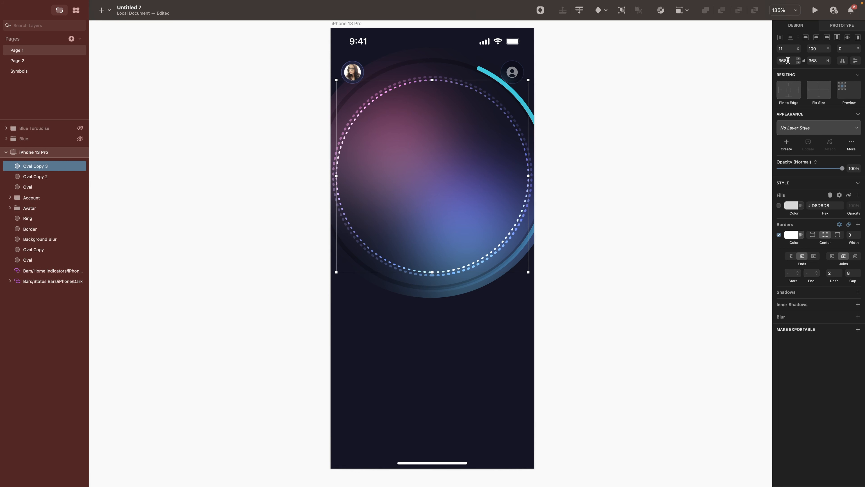
pyautogui.click(787, 60)
pyautogui.press('BackSpace')
pyautogui.write('0')
pyautogui.press('Return')
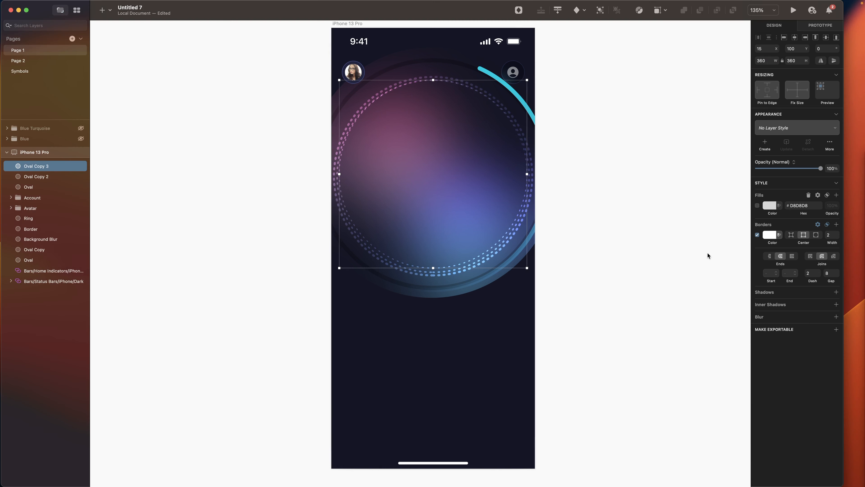
pyautogui.press('Down')
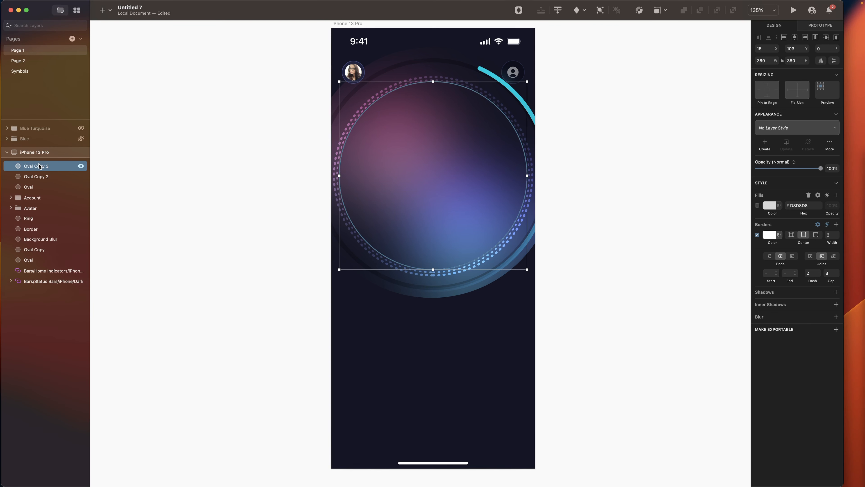
# Step: Duplicate the 360 px dotted circle, resize the copy to 352 × 352 and reduce its border width
pyautogui.press('super+d')
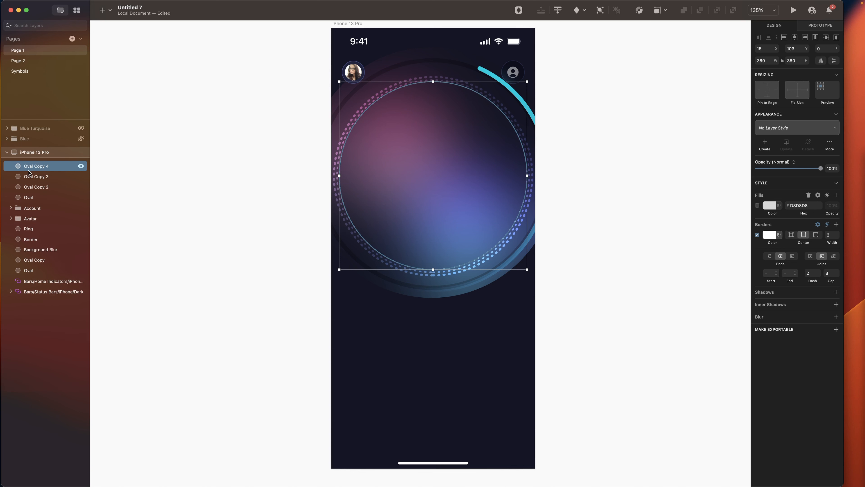
pyautogui.click(766, 60)
pyautogui.write('3')
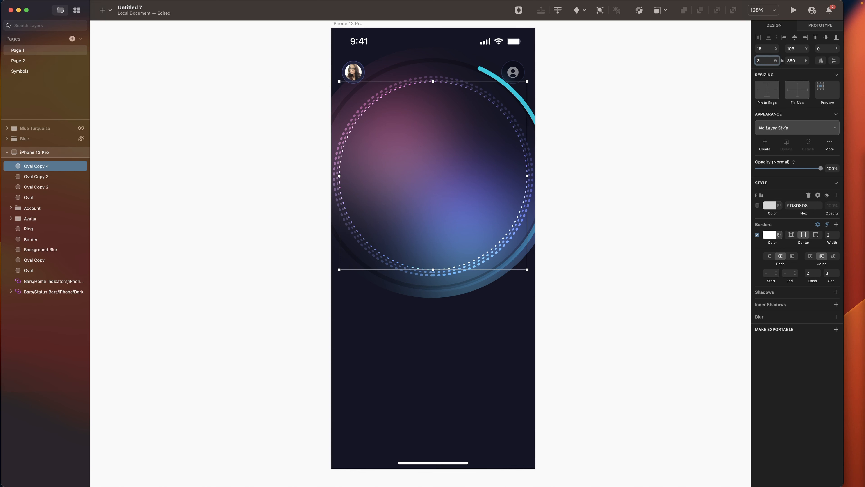
pyautogui.write('52')
pyautogui.press('Return')
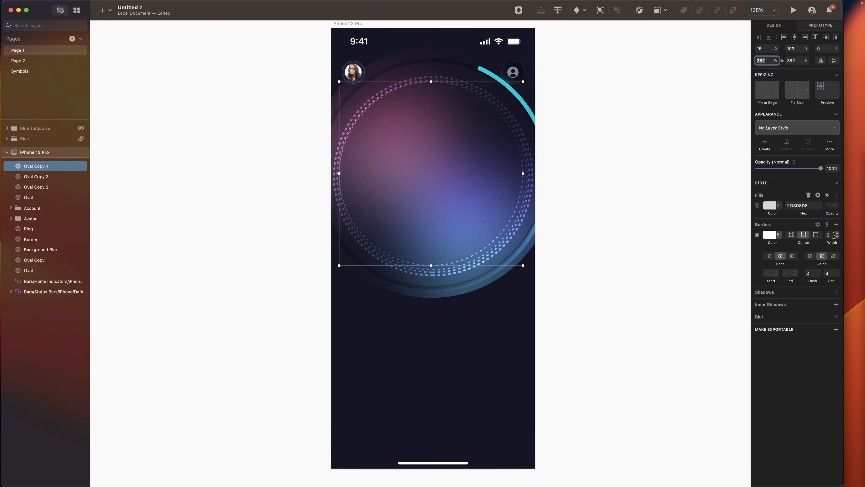
pyautogui.moveTo(832, 234); pyautogui.dragTo(807, 238)
# Step: Select all four dotted circles and align their centers horizontally and vertically
pyautogui.keyDown('shift'); pyautogui.click(28, 197); pyautogui.keyUp('shift')
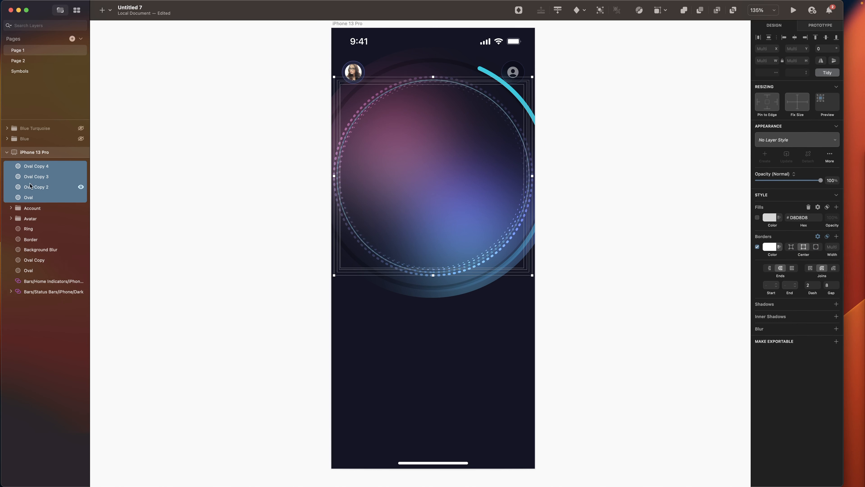
pyautogui.click(795, 37)
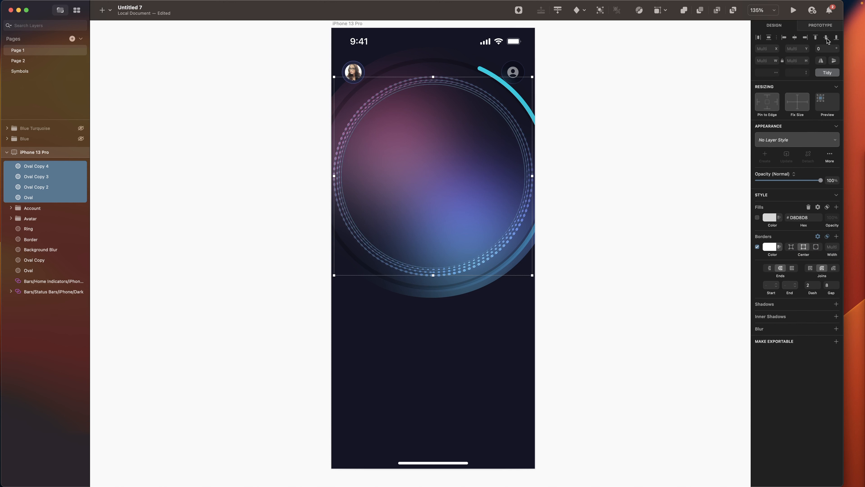
pyautogui.click(826, 37)
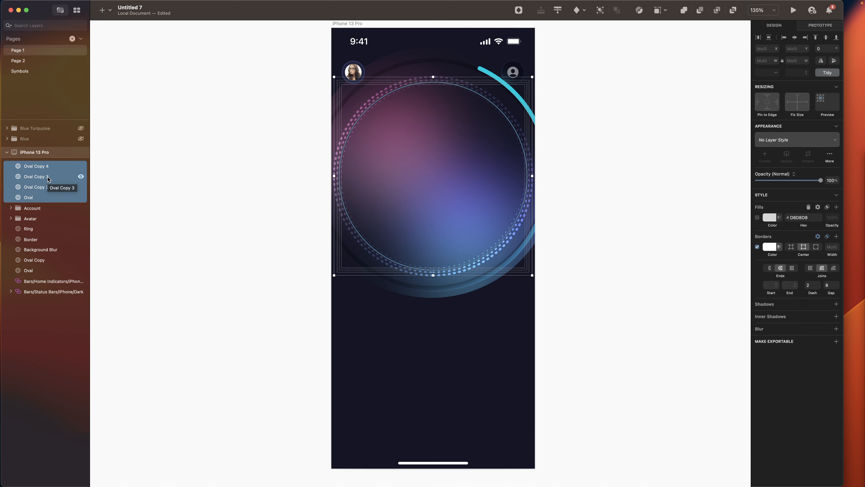
# Step: Group the four dotted circles as "Strokes" and change the group's Y position
pyautogui.press('super+g')
pyautogui.doubleClick(43, 169)
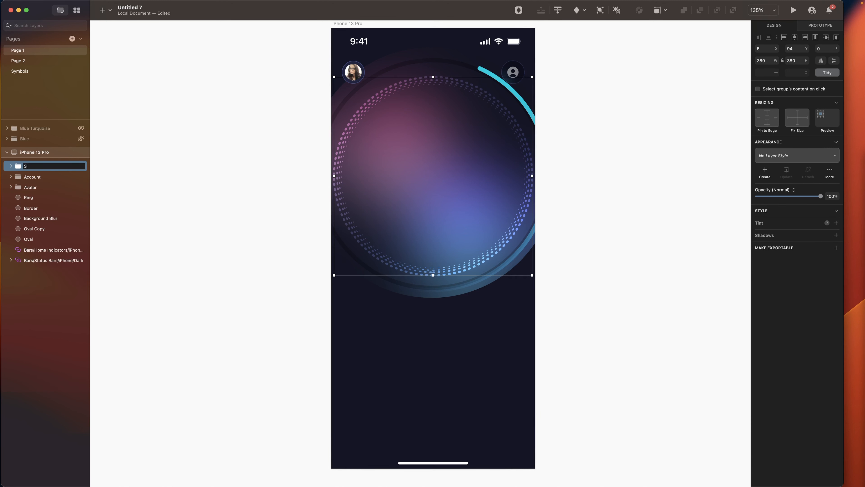
pyautogui.write('Strokes')
pyautogui.press('Return')
pyautogui.click(783, 48)
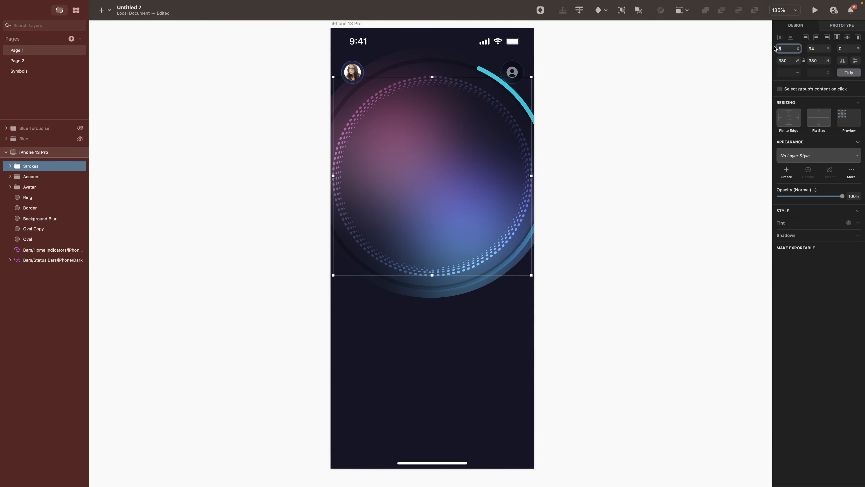
pyautogui.press('Tab')
pyautogui.write('8')
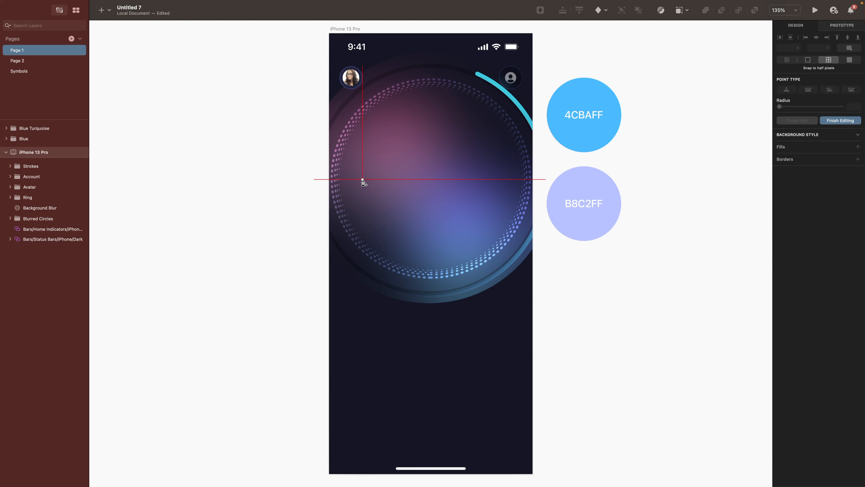
# Step: Draw an open wavy path across the artboard through the dotted circles, about 412 × 102, shaping its points into smooth curves
pyautogui.click(363, 179)
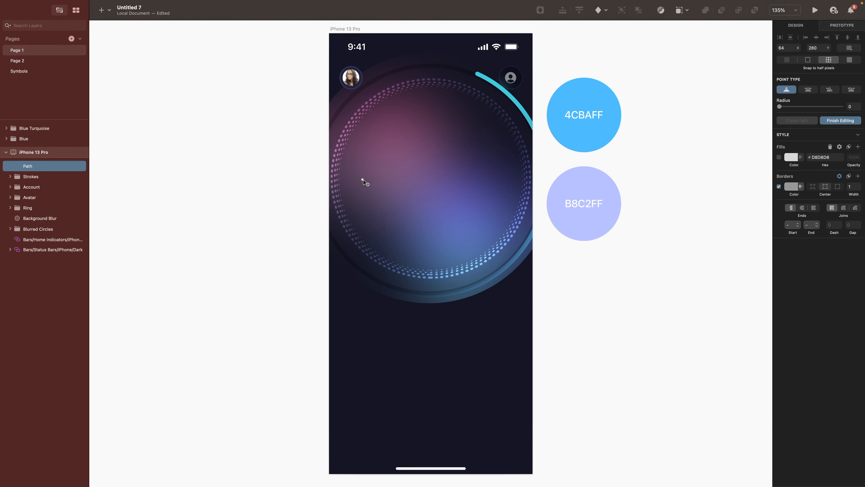
pyautogui.moveTo(405, 154); pyautogui.dragTo(442, 167)
pyautogui.moveTo(441, 166); pyautogui.dragTo(434, 147)
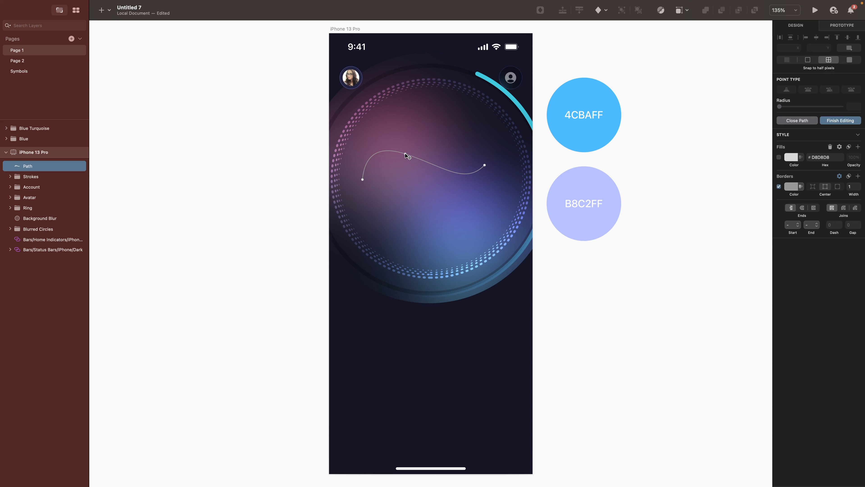
pyautogui.moveTo(484, 165); pyautogui.dragTo(499, 171)
pyautogui.moveTo(477, 192)
pyautogui.mouseDown()
pyautogui.moveTo(465, 205)
pyautogui.moveTo(466, 182)
pyautogui.mouseUp()
pyautogui.moveTo(433, 147); pyautogui.dragTo(446, 135)
pyautogui.moveTo(362, 178); pyautogui.dragTo(359, 184)
pyautogui.moveTo(409, 123); pyautogui.dragTo(384, 194)
pyautogui.moveTo(449, 135); pyautogui.dragTo(421, 139)
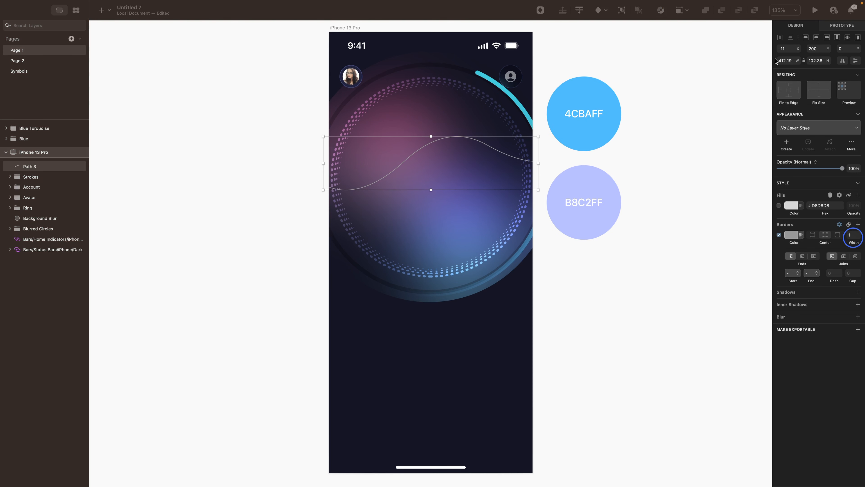
# Step: Position the wavy path at X -13, Y 266
pyautogui.click(782, 48)
pyautogui.write('-13')
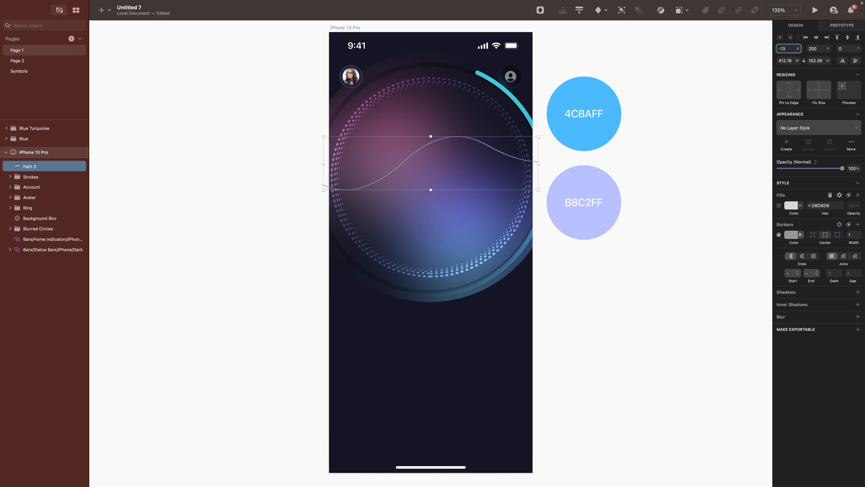
pyautogui.press('Tab')
pyautogui.write('266')
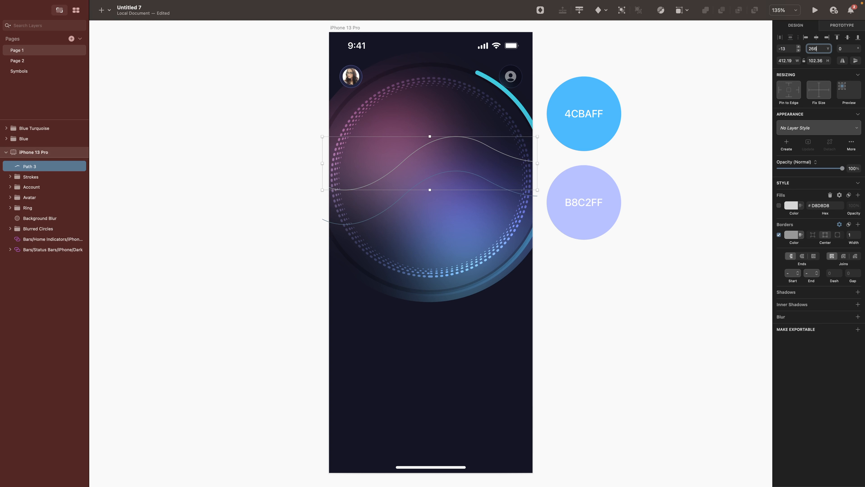
pyautogui.press('Return')
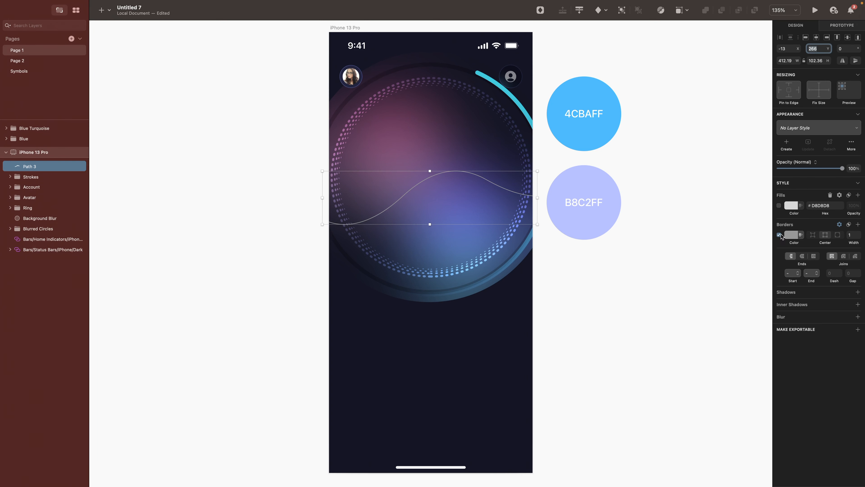
# Step: Give the wave's border a linear gradient from 4CBAFF at the top to B8C2FF at the bottom
pyautogui.click(789, 235)
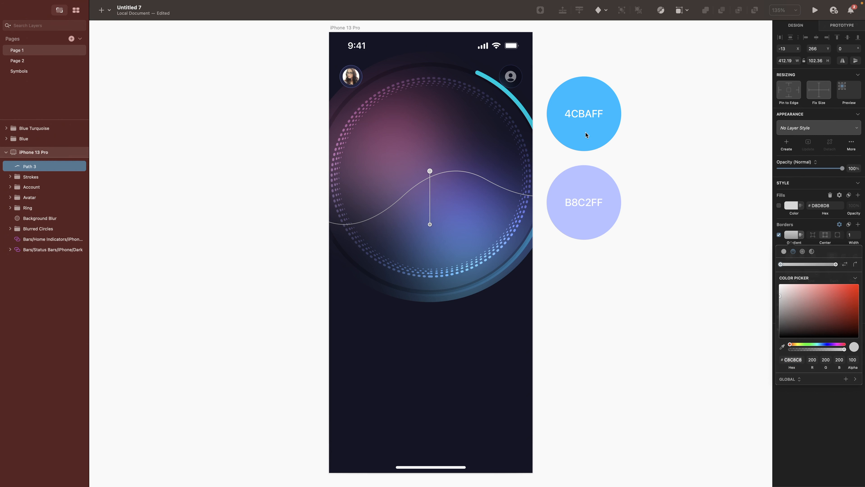
pyautogui.hotkey('ctrl', 'c')
pyautogui.click(586, 133)
pyautogui.click(430, 224)
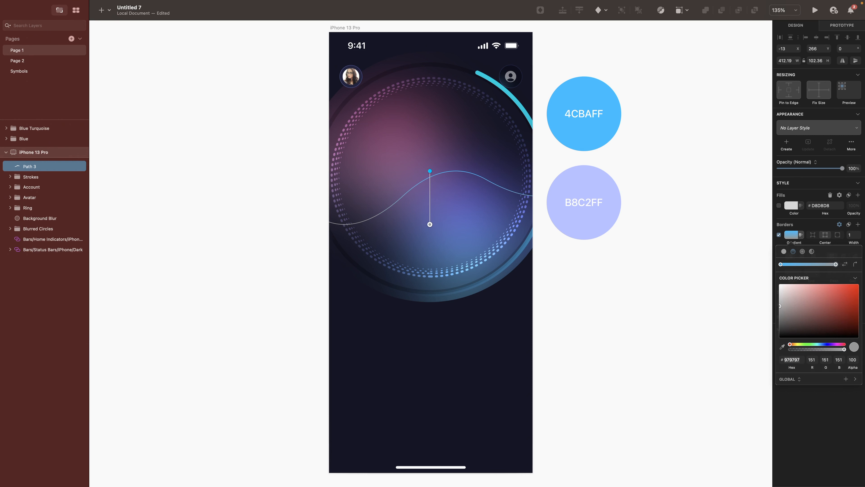
pyautogui.hotkey('ctrl', 'c')
pyautogui.click(585, 222)
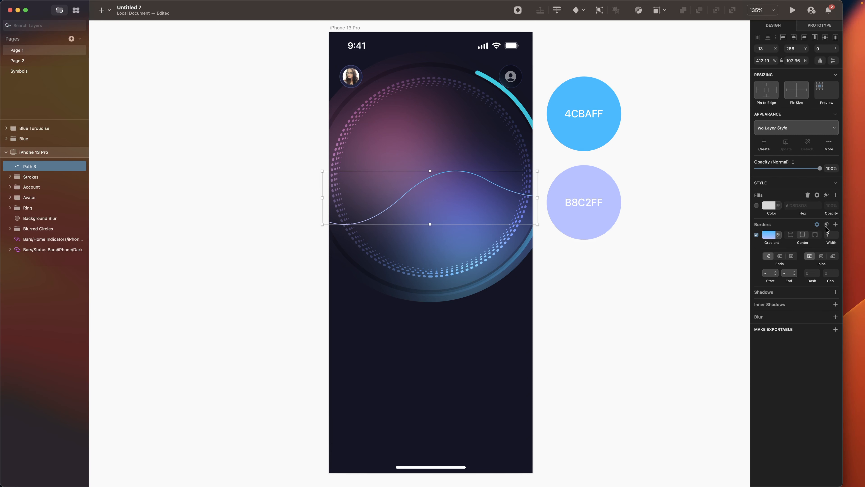
# Step: Duplicate the wavy path and rotate the copy to -2°
pyautogui.press('super+d')
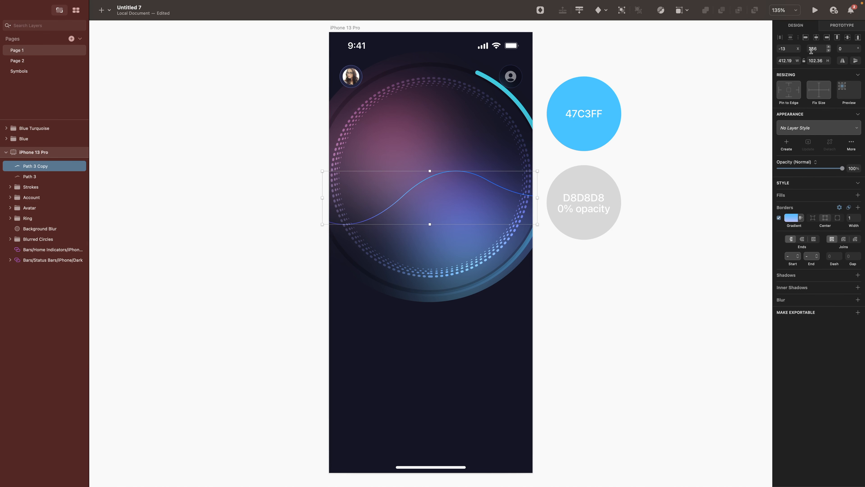
pyautogui.click(853, 49)
pyautogui.write('-2')
pyautogui.press('Return')
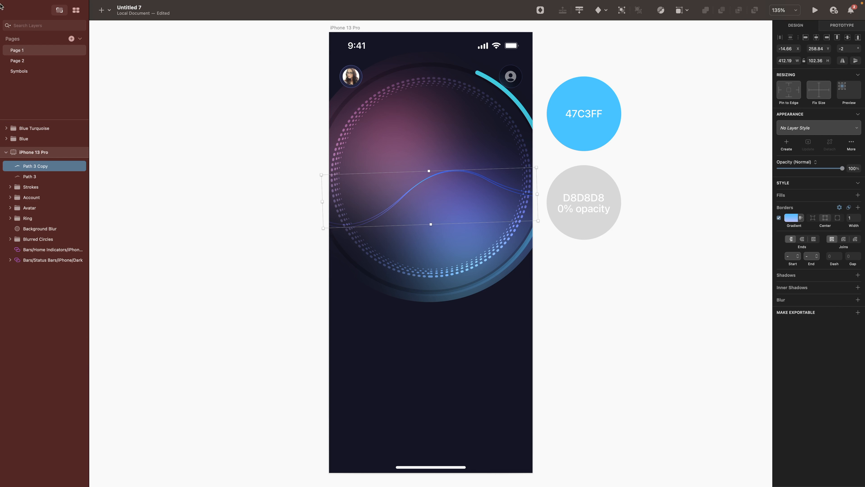
# Step: Duplicate the topmost wave five more times, rotating the successive copies to -4°, -6°, -8°, -10° and -12°
pyautogui.press('super+d')
pyautogui.doubleClick(858, 50)
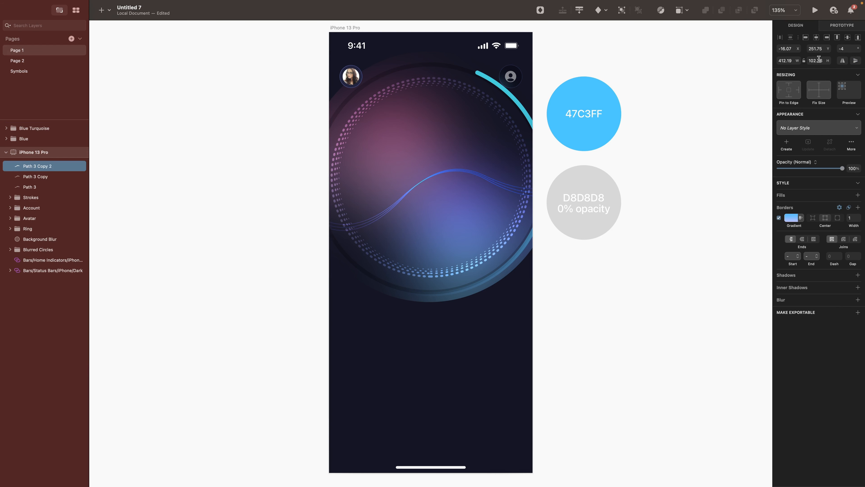
pyautogui.press('super+d')
pyautogui.doubleClick(858, 51)
pyautogui.click(34, 169)
pyautogui.press('super+d')
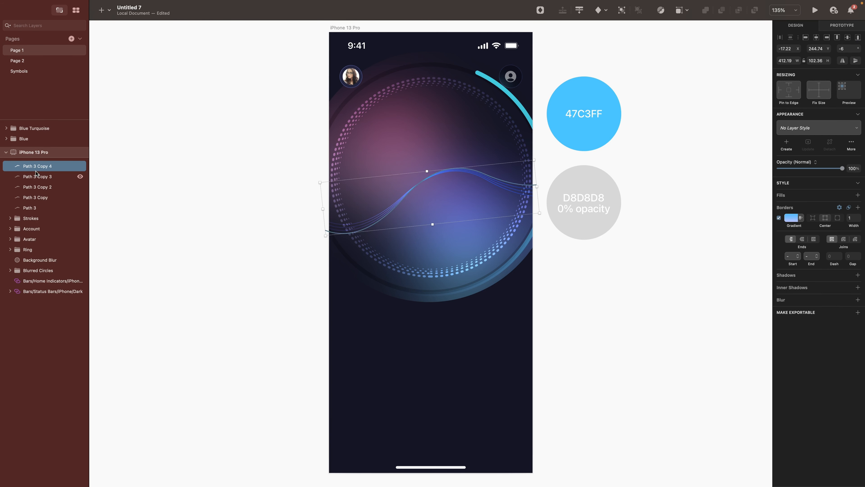
pyautogui.doubleClick(858, 50)
pyautogui.click(34, 168)
pyautogui.press('super+d')
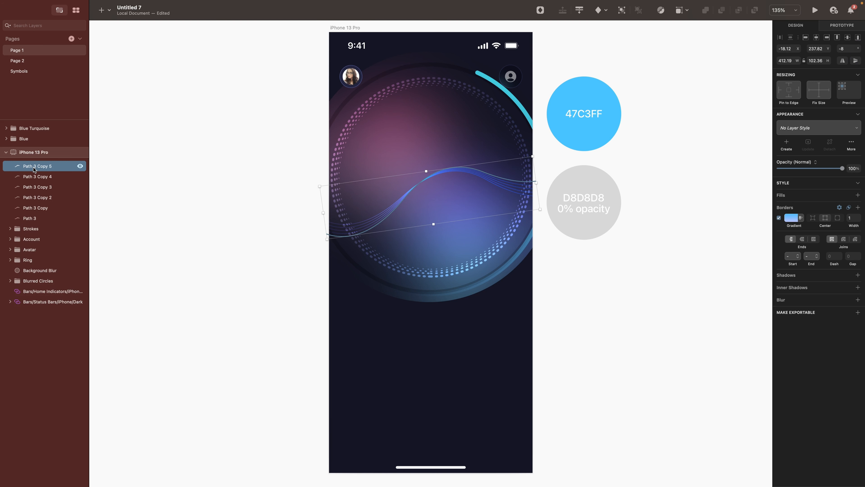
pyautogui.doubleClick(858, 50)
pyautogui.click(34, 167)
pyautogui.press('super+d')
pyautogui.doubleClick(859, 50)
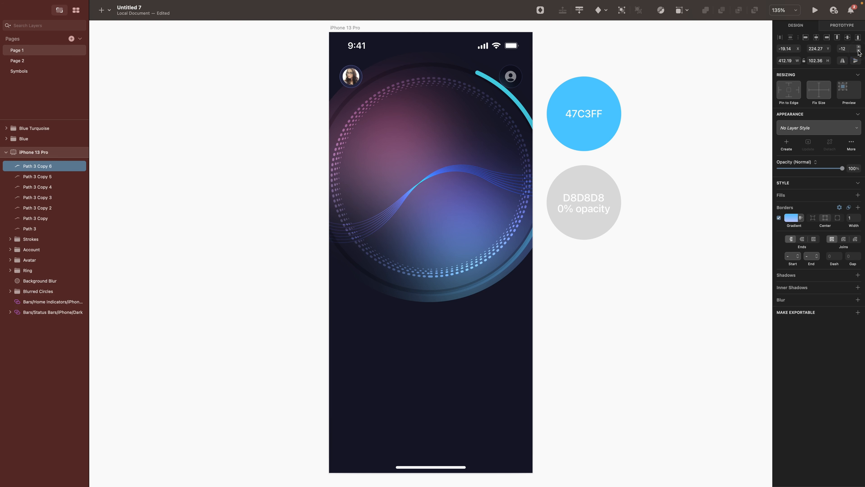
# Step: Edit the topmost wave copy and close its path to form a shape
pyautogui.click(49, 166)
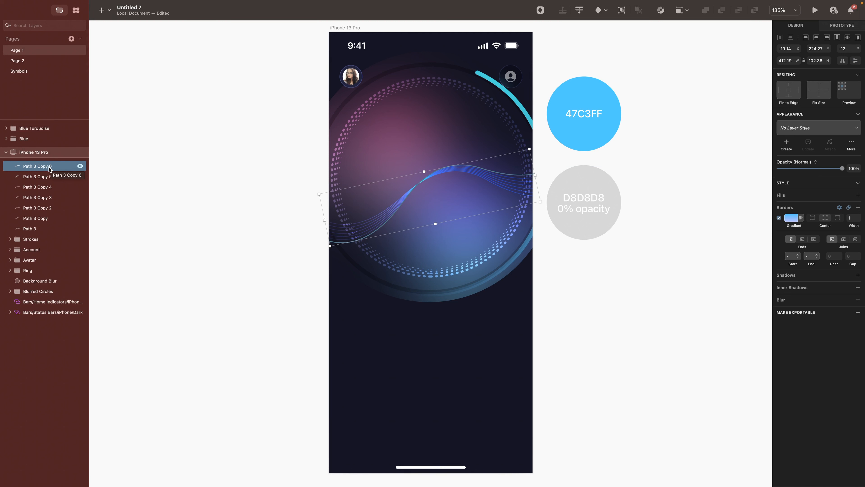
pyautogui.press('Return')
pyautogui.click(799, 117)
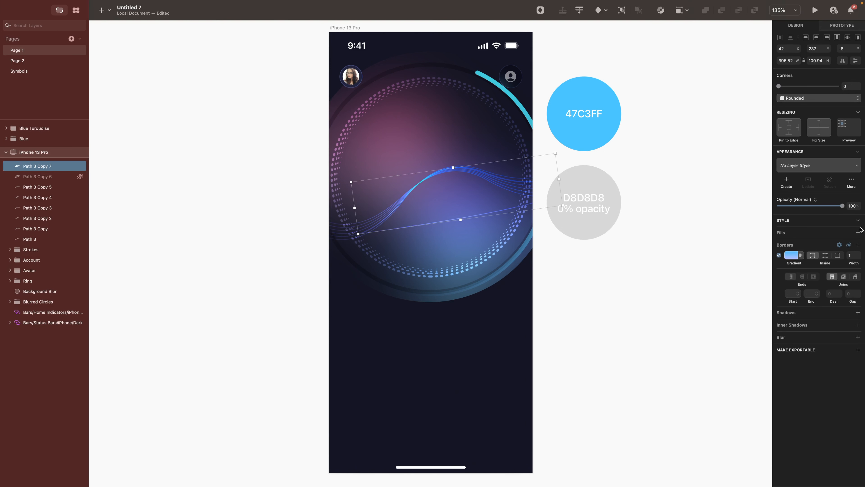
# Step: Fill the closed wave with a linear gradient from 47C3FF to D8D8D8 at 0% opacity and turn off its border
pyautogui.click(857, 233)
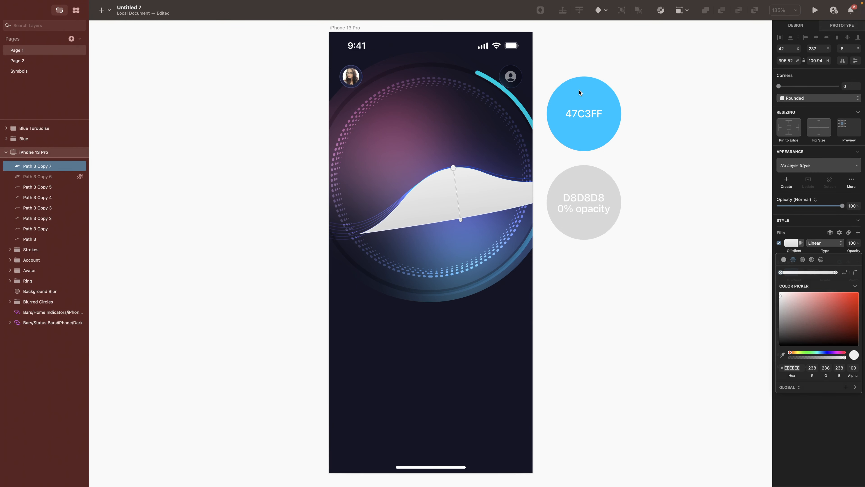
pyautogui.click(579, 91)
pyautogui.click(460, 219)
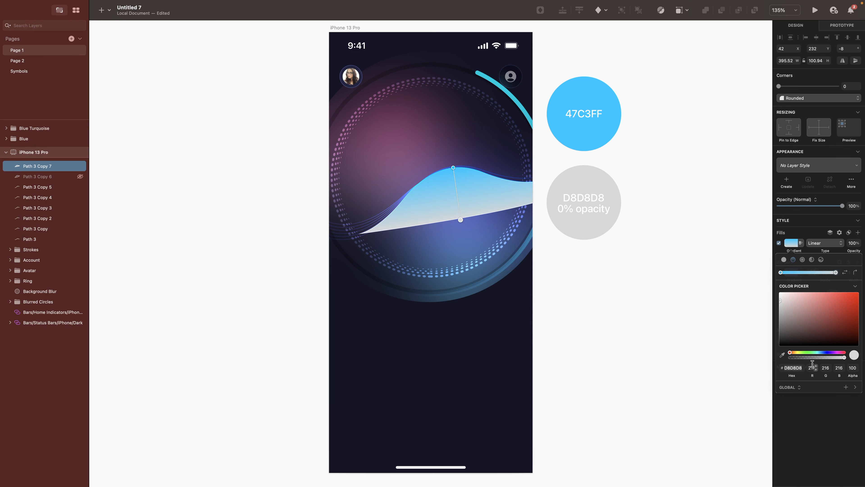
pyautogui.moveTo(844, 357); pyautogui.dragTo(763, 357)
pyautogui.press('Escape')
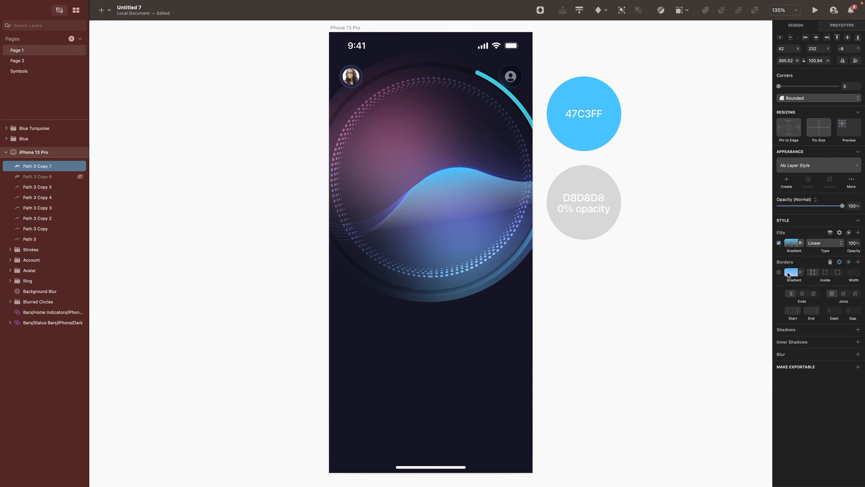
pyautogui.click(791, 243)
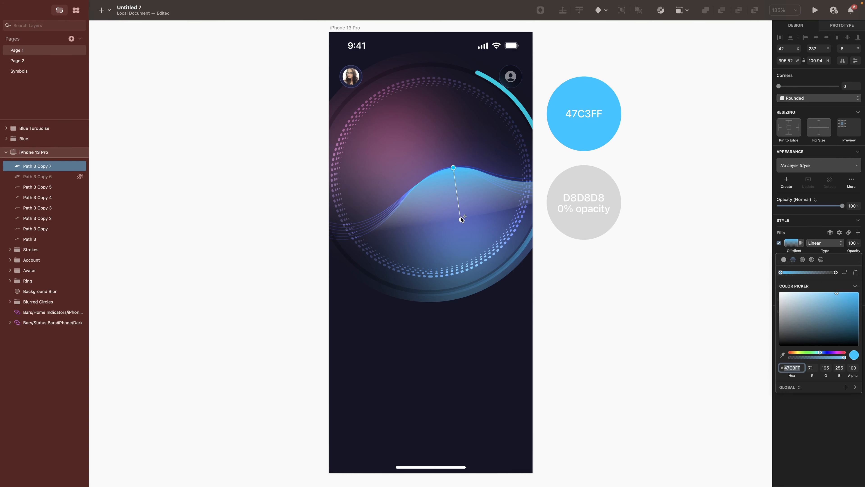
pyautogui.click(462, 211)
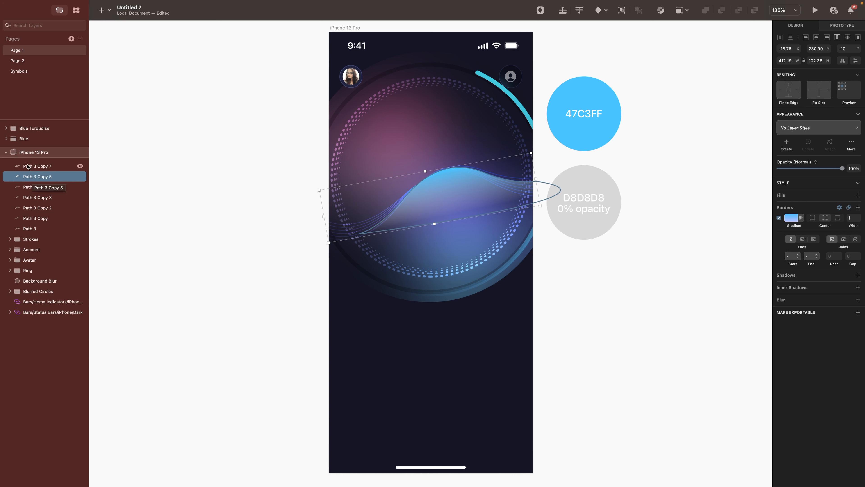
# Step: Duplicate the -10° wave line just beneath the filled wave and place the copy above the filled wave in the layer order
pyautogui.moveTo(28, 167); pyautogui.dragTo(31, 169)
pyautogui.click(35, 167)
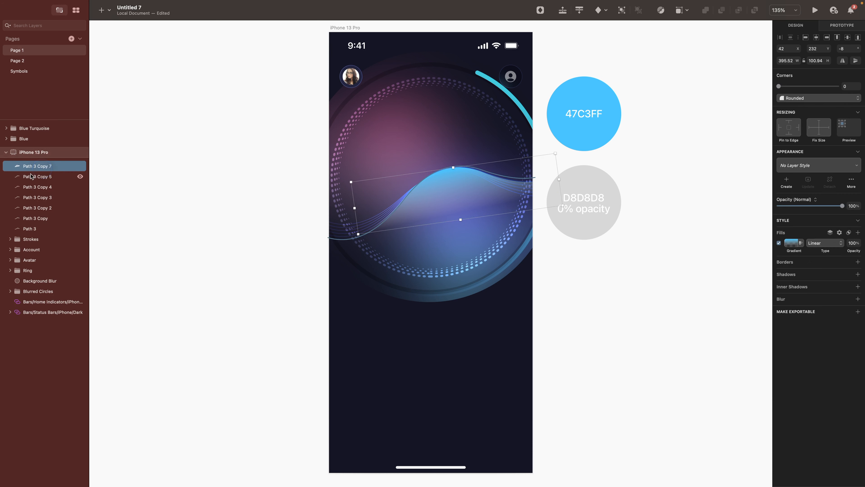
pyautogui.click(34, 178)
pyautogui.press('super+d')
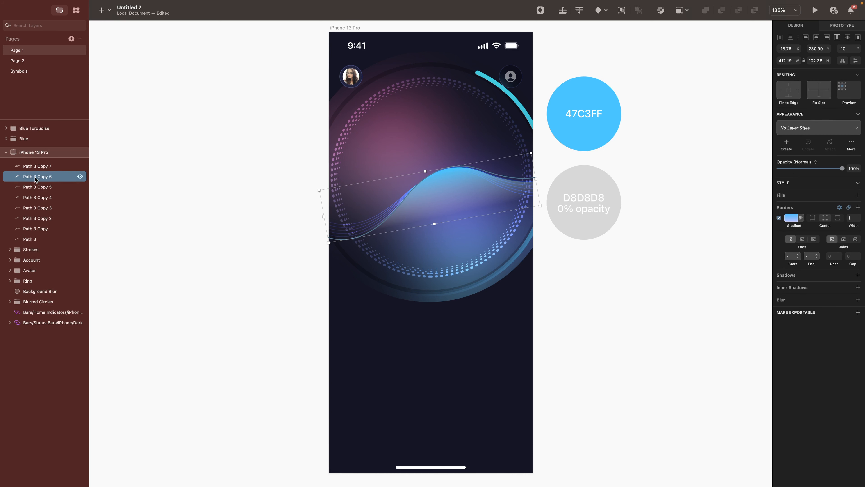
pyautogui.keyDown('shift'); pyautogui.click(36, 168); pyautogui.keyUp('shift')
pyautogui.click(34, 179)
pyautogui.moveTo(28, 177); pyautogui.dragTo(26, 162)
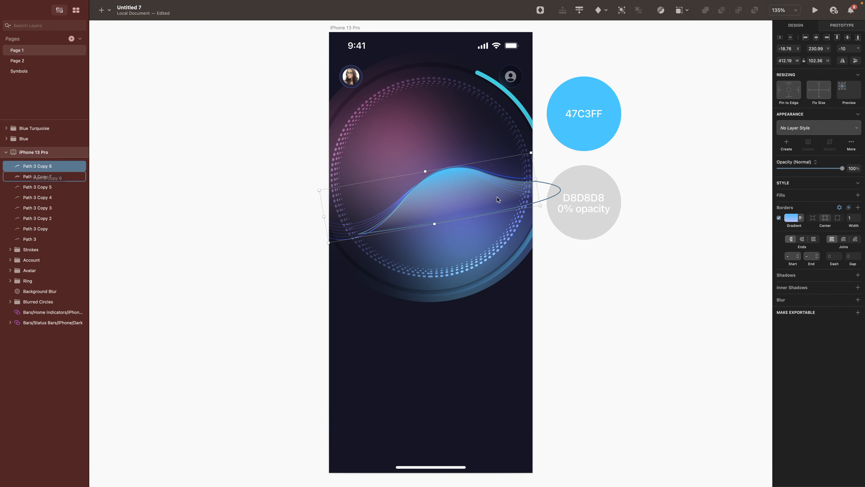
# Step: Add a Gaussian blur of 5 to the topmost wave line and rotate it to -9°
pyautogui.click(857, 299)
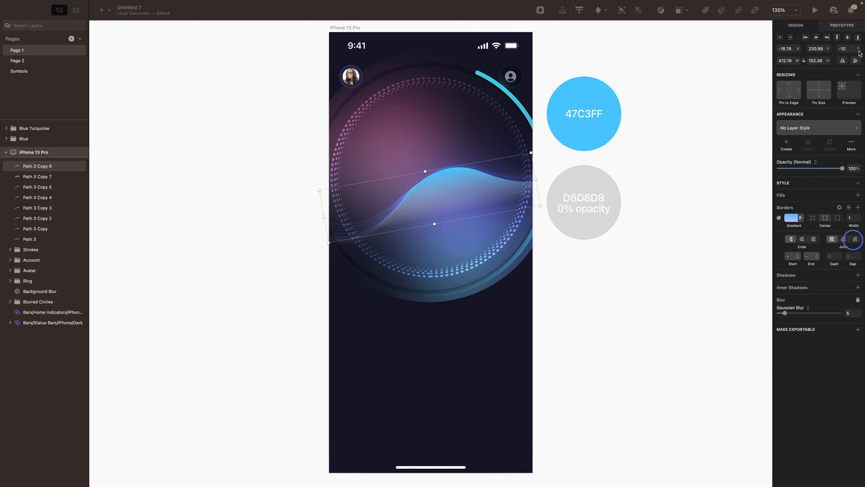
pyautogui.click(858, 50)
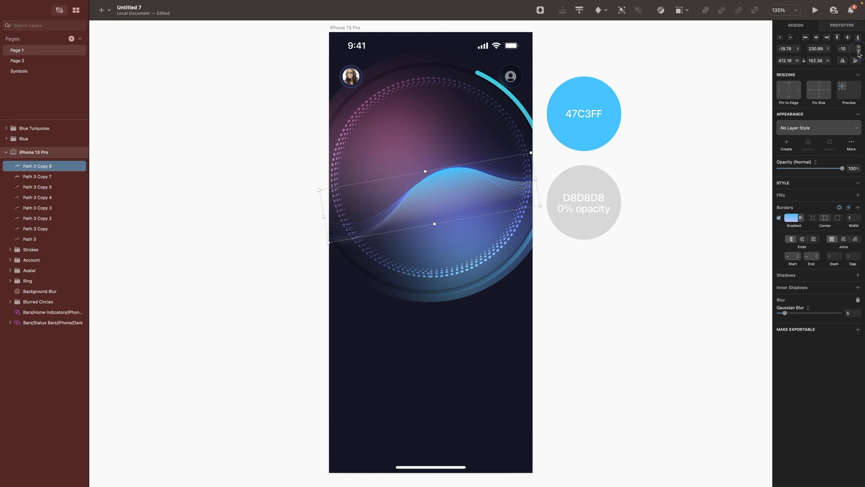
pyautogui.click(858, 52)
# Step: Group all the wave path layers under the name Looper
pyautogui.click(609, 318)
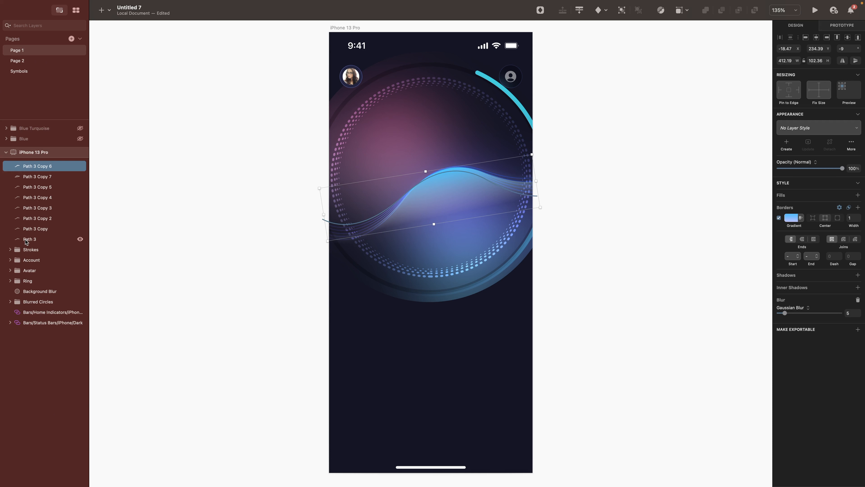
pyautogui.press('super+g')
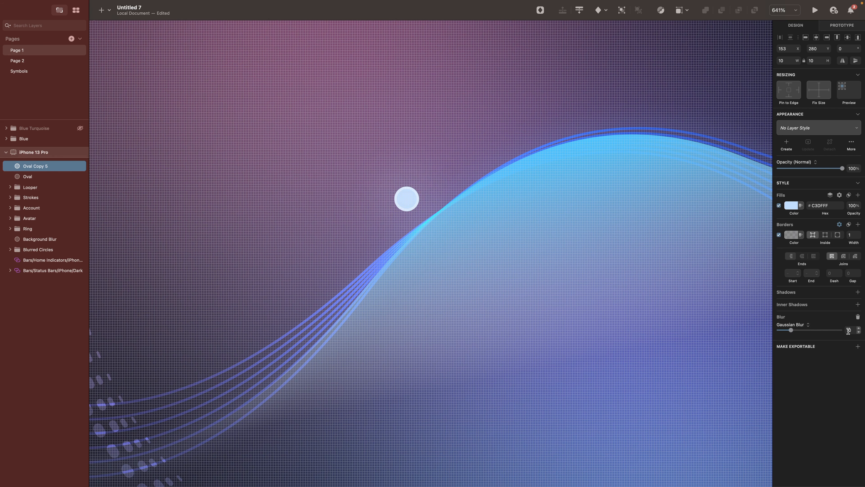
# Step: Group the two small light-blue ovals as Glow and place the group on the wave's rising edge
pyautogui.keyDown('shift'); pyautogui.click(34, 179); pyautogui.keyUp('shift')
pyautogui.press('super+g')
pyautogui.doubleClick(31, 168)
pyautogui.write('Glow')
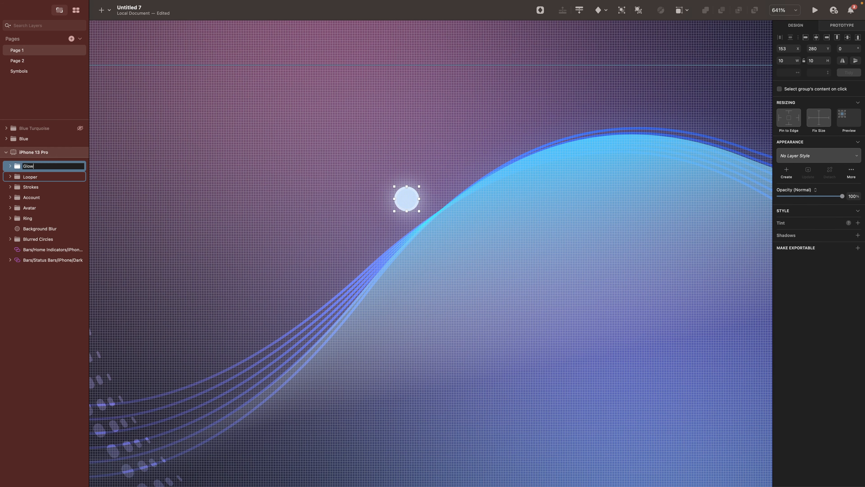
pyautogui.moveTo(332, 191); pyautogui.dragTo(305, 236)
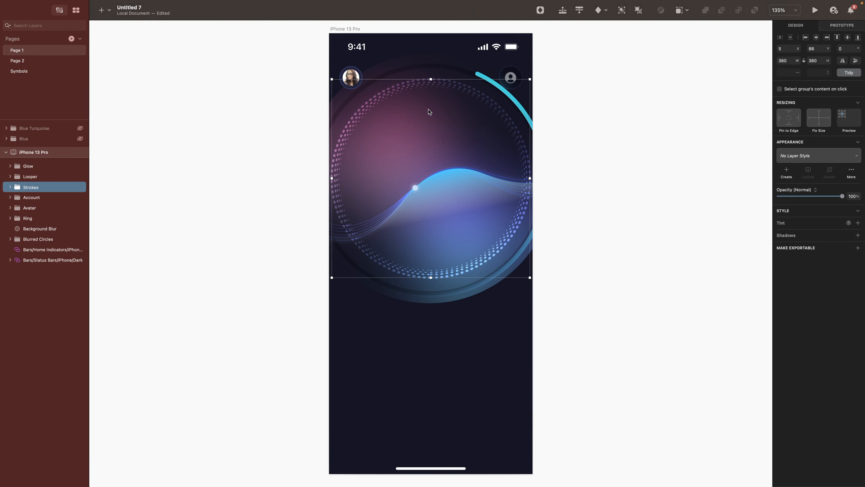
# Step: Add the text label "Heart Rate" above the wave and centre it horizontally on the artboard
pyautogui.click(412, 117)
pyautogui.write('Heart Rate')
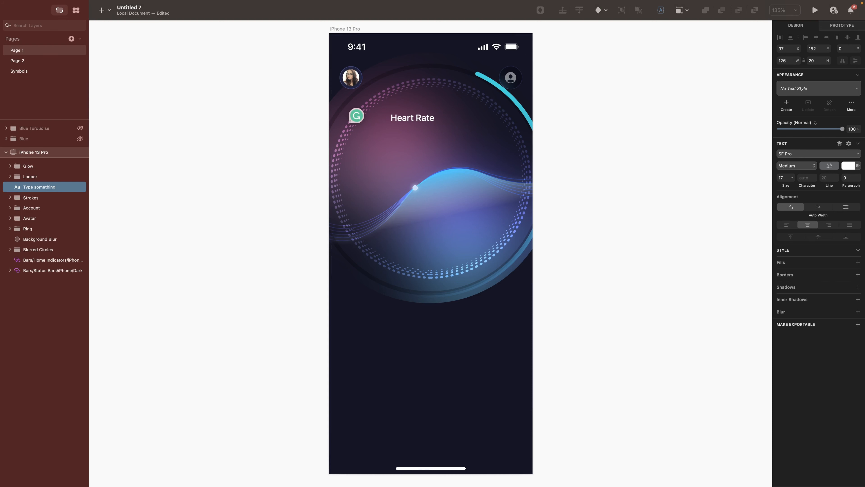
pyautogui.press('Escape')
pyautogui.click(816, 38)
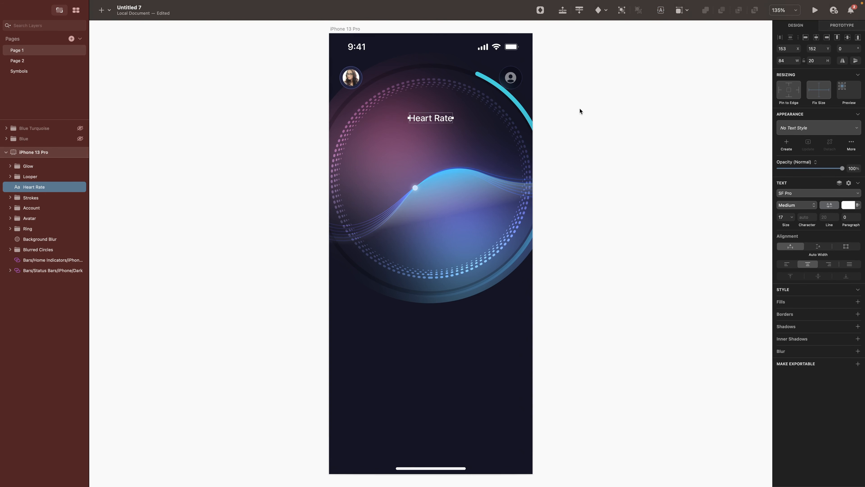
# Step: Duplicate the Heart Rate label below itself and change the copy's text to 120
pyautogui.moveTo(425, 119); pyautogui.dragTo(435, 155)
pyautogui.doubleClick(446, 136)
pyautogui.press('super+a')
pyautogui.write('120')
pyautogui.press('Escape')
# Step: Change the lowest 120 text copy to "bmp" followed by a pasted heart symbol
pyautogui.click(434, 154)
pyautogui.click(435, 154)
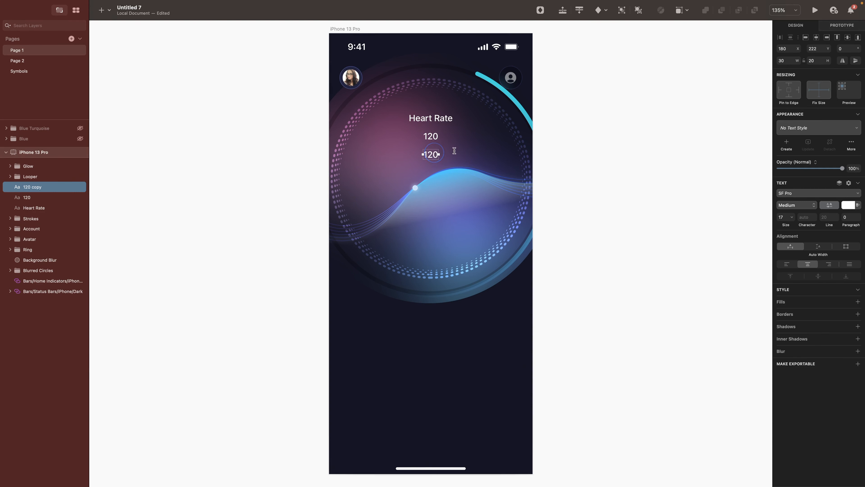
pyautogui.doubleClick(435, 154)
pyautogui.write('bmp')
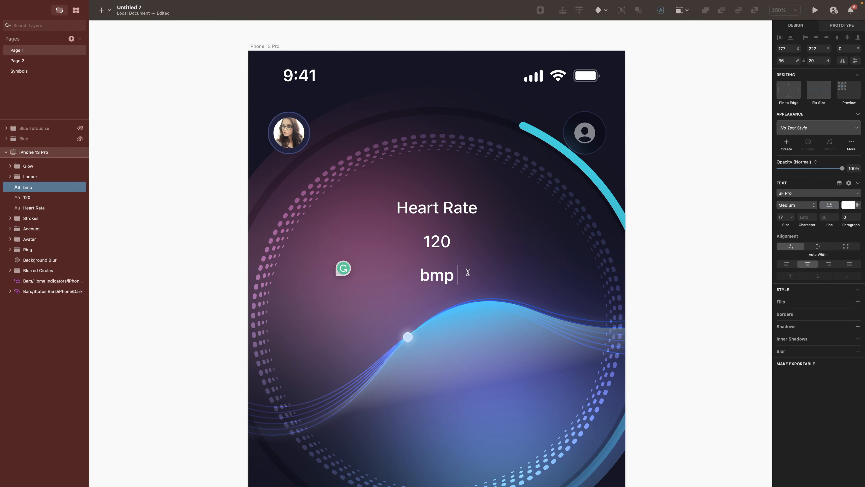
pyautogui.press('super+v')
pyautogui.press('Escape')
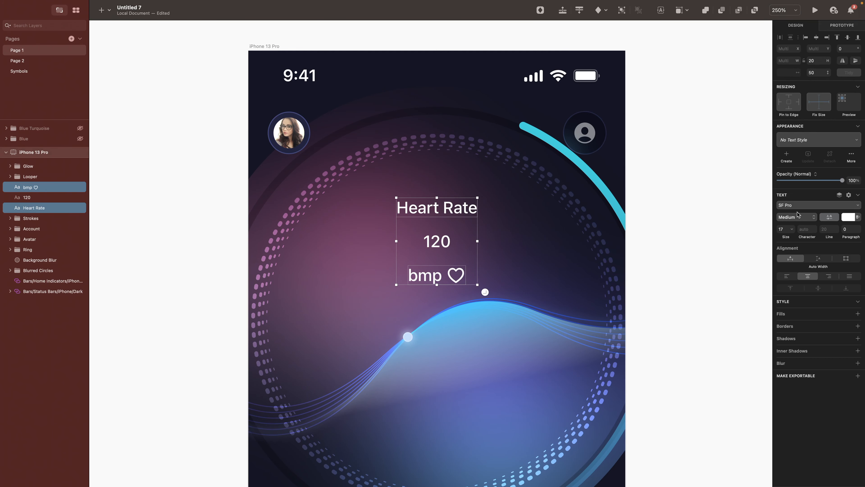
# Step: Set the Heart Rate and bmp labels to Expanded Medium weight and the 120 label to Expanded Bold at size 64
pyautogui.click(795, 216)
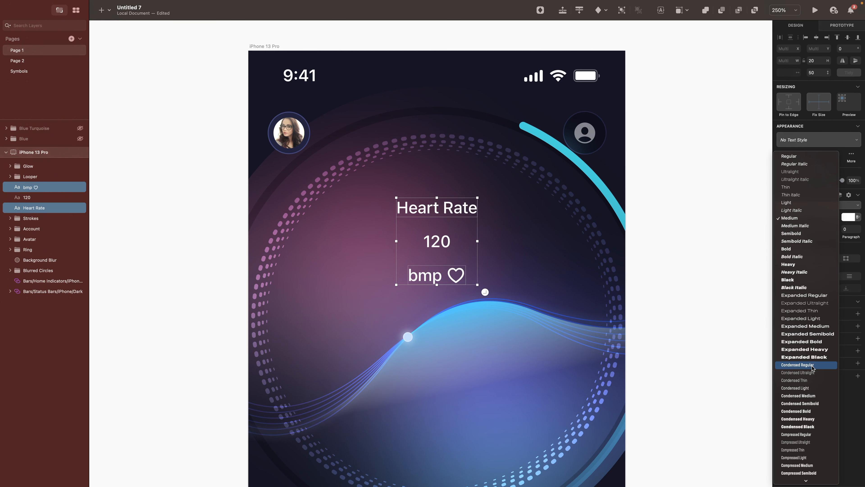
pyautogui.click(805, 326)
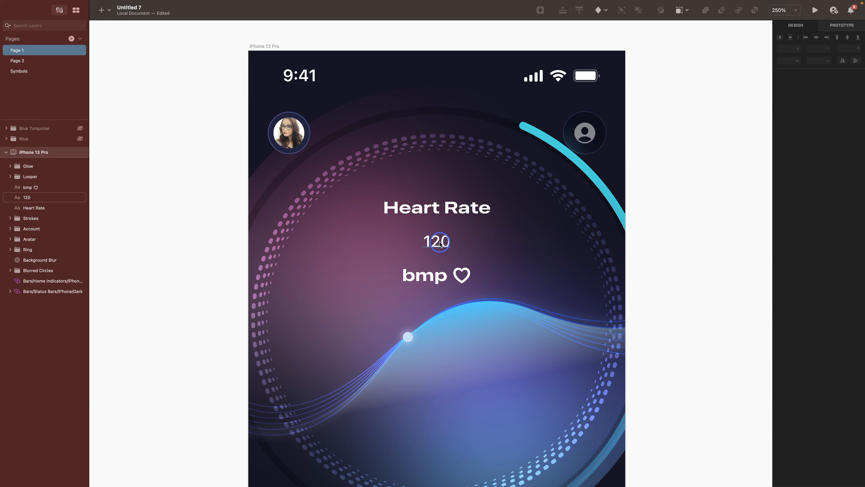
pyautogui.click(442, 242)
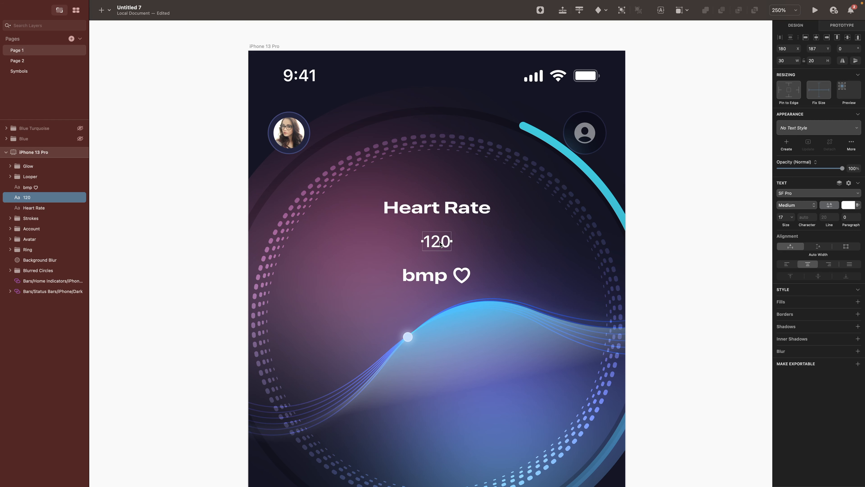
pyautogui.click(787, 206)
pyautogui.click(797, 340)
pyautogui.click(782, 217)
pyautogui.write('6')
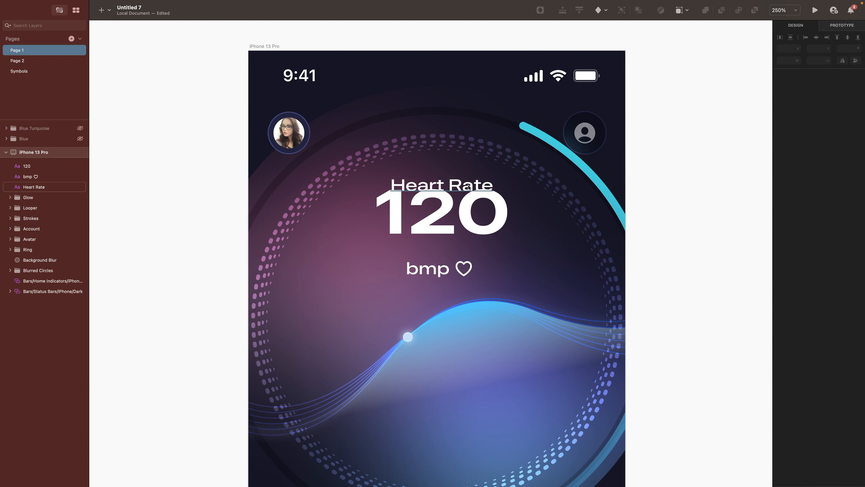
# Step: Increase the vertical spacing between the Heart Rate label and the large 120 so they no longer overlap
pyautogui.click(469, 187)
pyautogui.keyDown('shift'); pyautogui.click(444, 213); pyautogui.keyUp('shift')
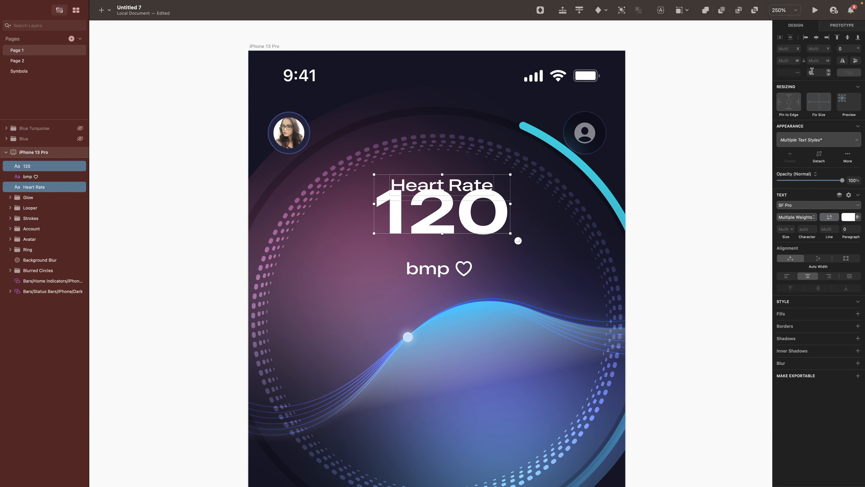
pyautogui.moveTo(814, 72); pyautogui.dragTo(790, 67)
pyautogui.write('2')
pyautogui.press('Return')
# Step: Adjust the gap between 120 and the bmp label, and centre-align all three text labels horizontally
pyautogui.click(446, 231)
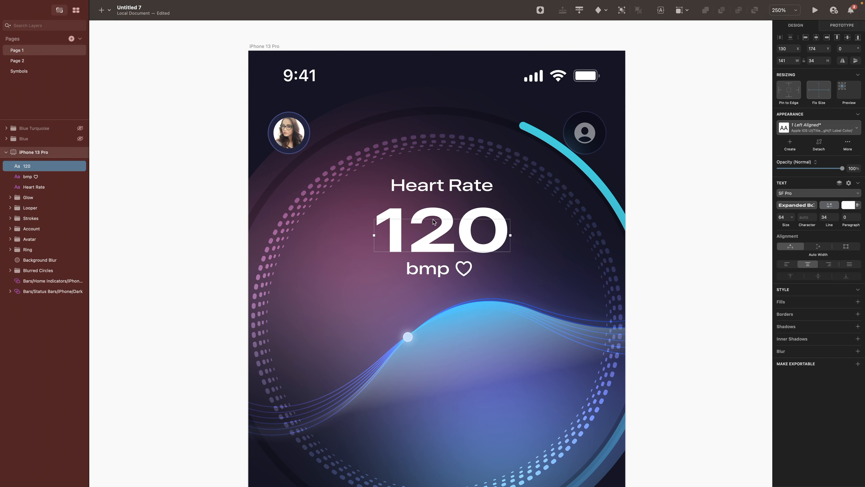
pyautogui.keyDown('shift'); pyautogui.click(437, 272); pyautogui.keyUp('shift')
pyautogui.keyDown('shift'); pyautogui.click(441, 185); pyautogui.keyUp('shift')
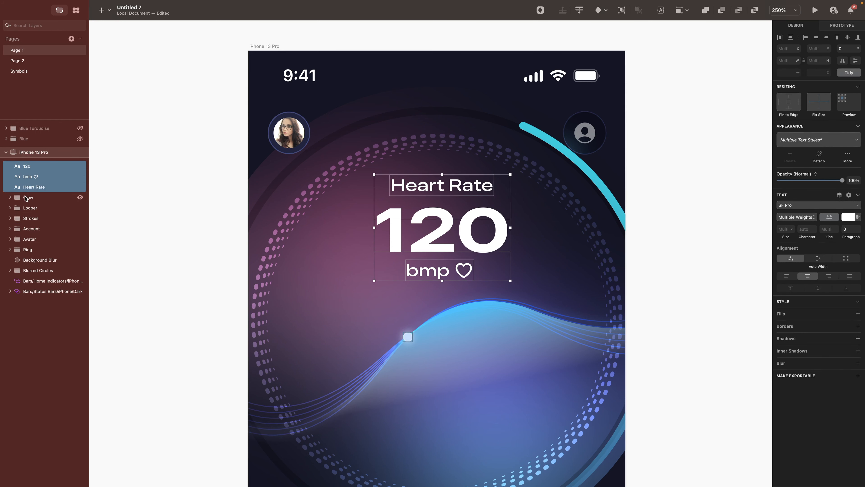
pyautogui.click(816, 37)
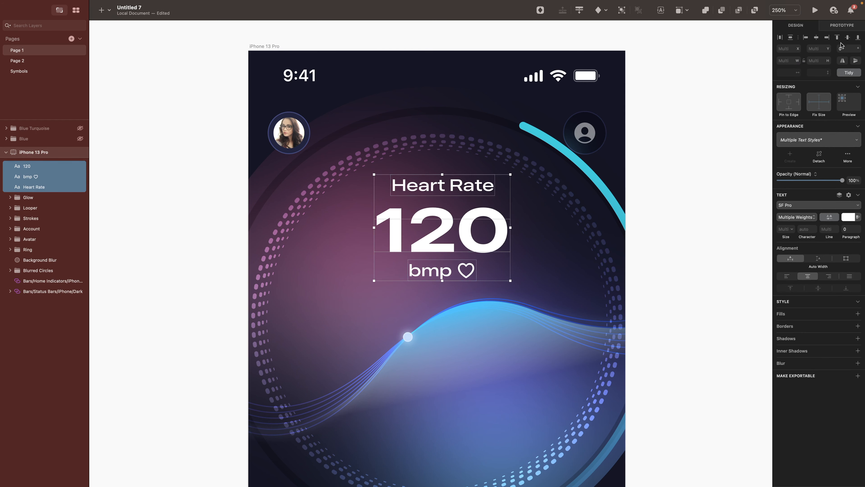
# Step: Group the three text labels and name the group Heart Rate Content
pyautogui.press('super+g')
pyautogui.doubleClick(33, 166)
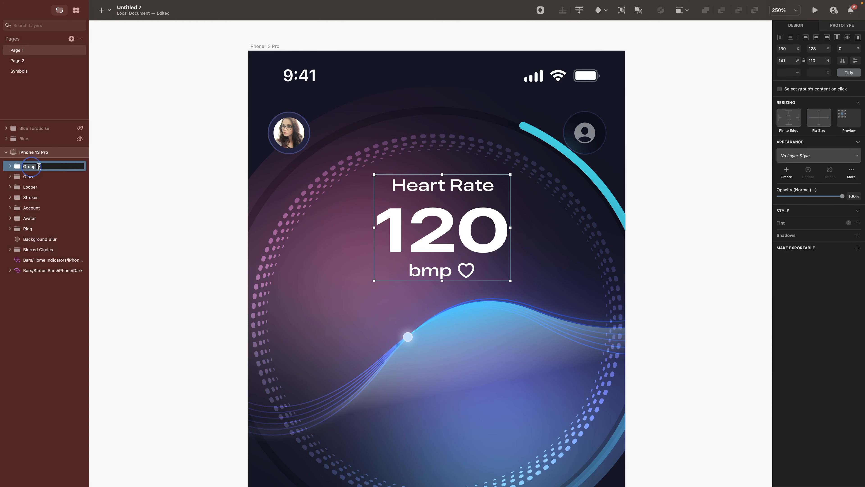
pyautogui.write('Heart Rate C')
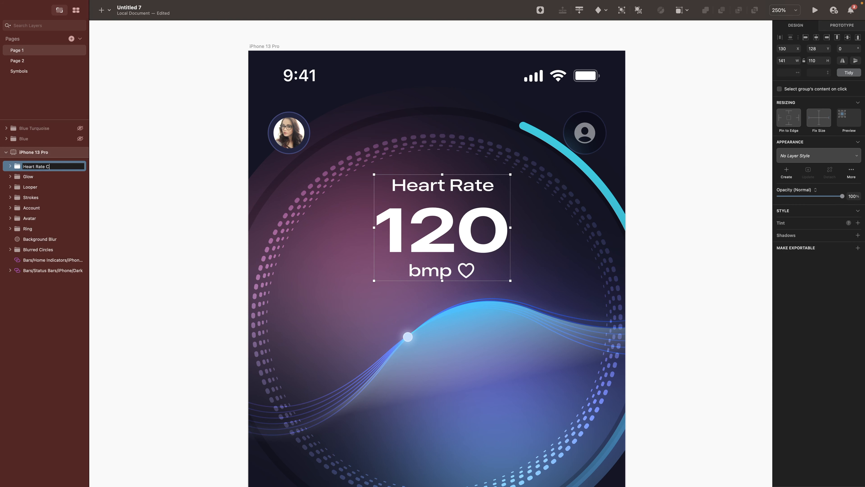
pyautogui.write('ontent')
# Step: Position the Heart Rate Content group at X 124 and Y 115
pyautogui.press('Tab')
pyautogui.write('12')
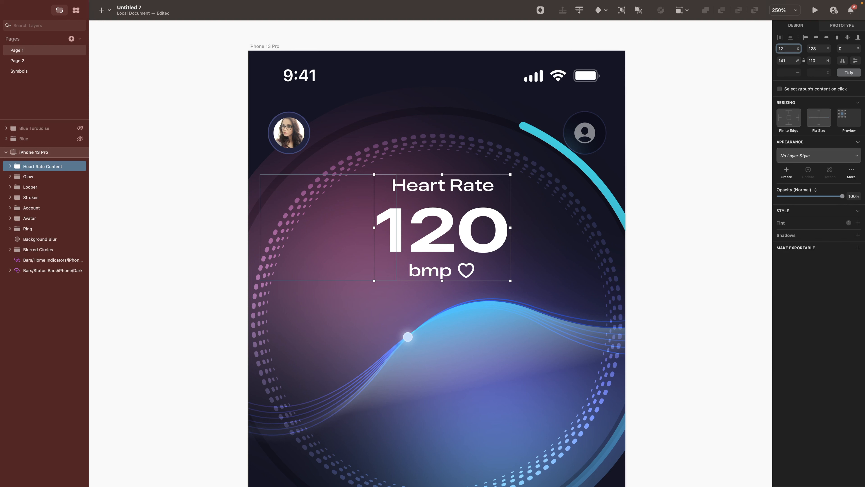
pyautogui.write('4')
pyautogui.press('Return')
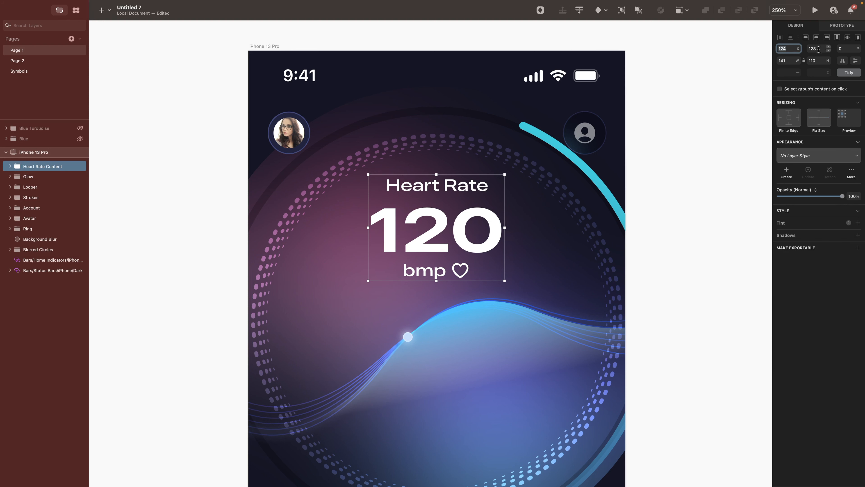
pyautogui.click(816, 48)
pyautogui.write('115')
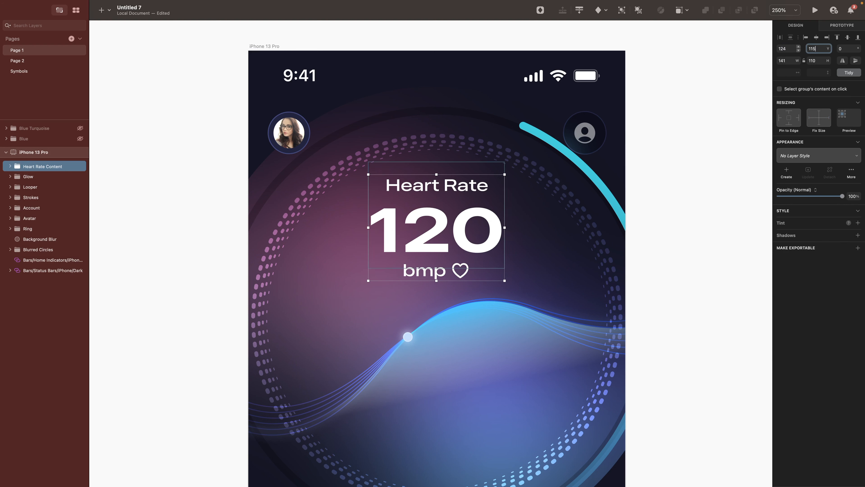
pyautogui.press('Return')
pyautogui.click(686, 209)
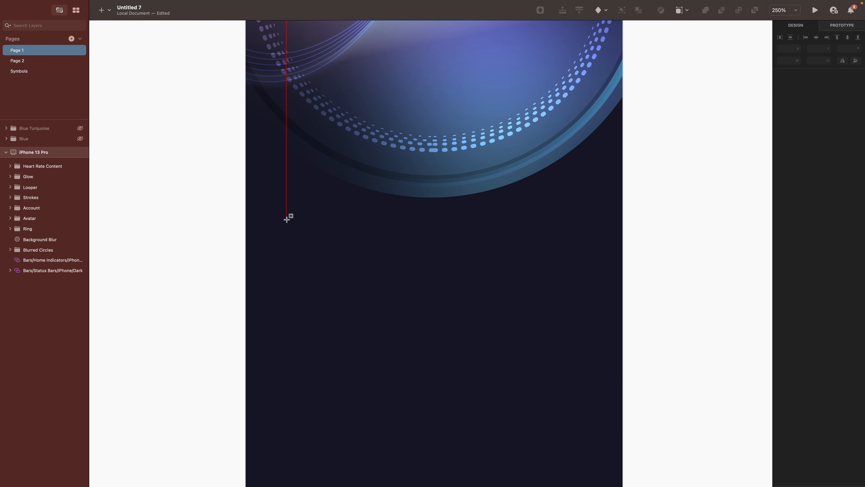
# Step: Draw a 164 × 210 card rectangle below the heart-rate ring, filled with #21243E and bordered in white #FFFFFF
pyautogui.moveTo(286, 205); pyautogui.dragTo(372, 308)
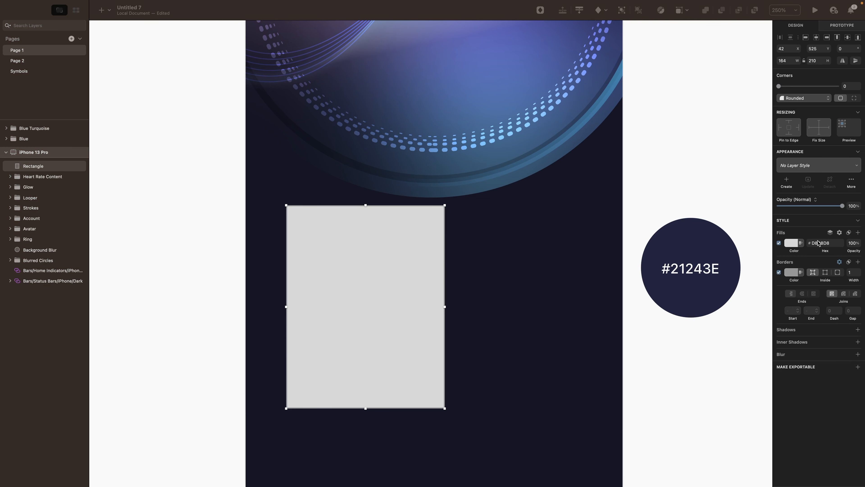
pyautogui.click(791, 243)
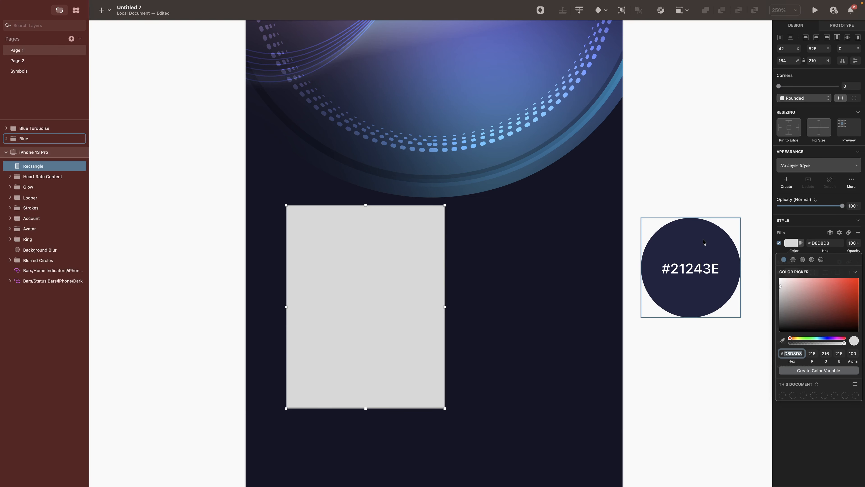
pyautogui.click(697, 243)
pyautogui.click(790, 272)
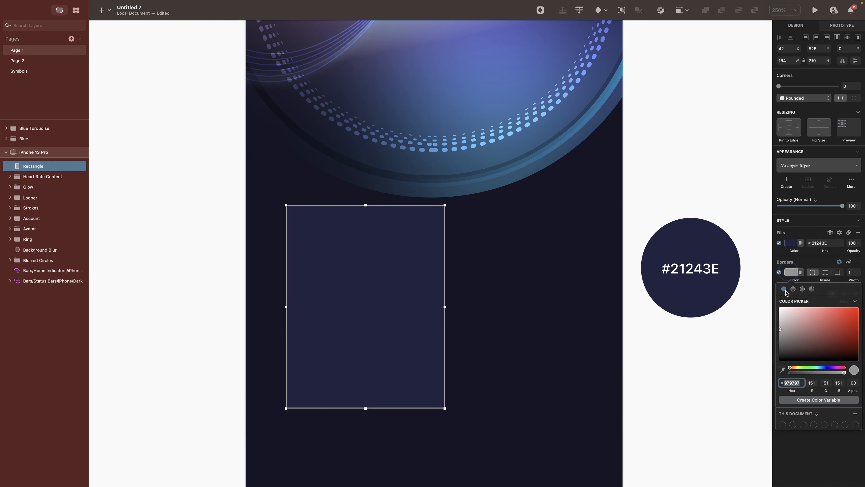
pyautogui.moveTo(787, 313); pyautogui.dragTo(775, 304)
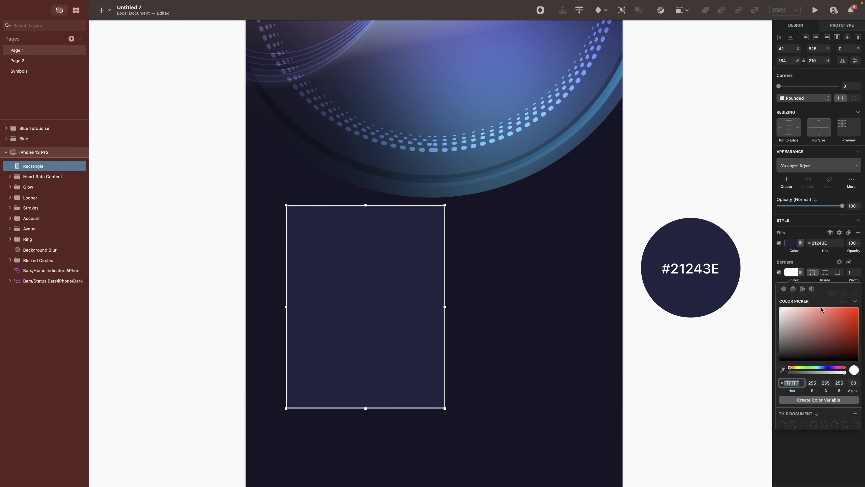
# Step: Give the card a corner radius of 30 and a background blur of 10, with its border blended as Overlay
pyautogui.click(850, 88)
pyautogui.click(845, 86)
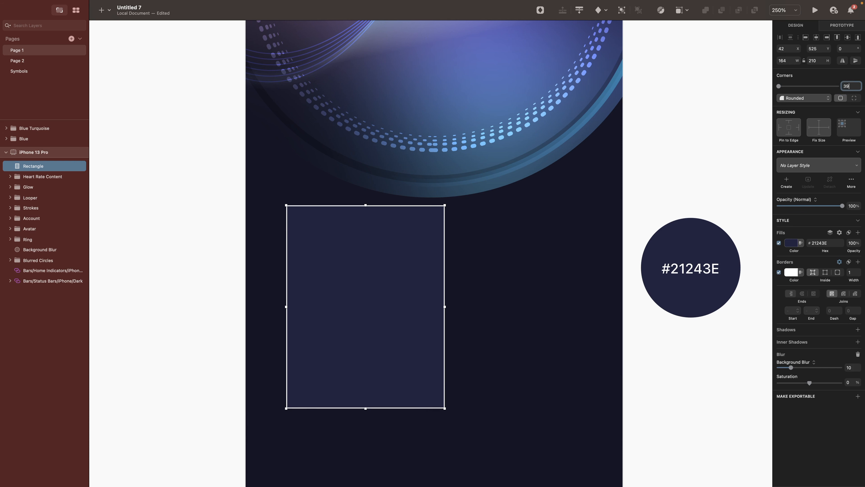
pyautogui.press('Return')
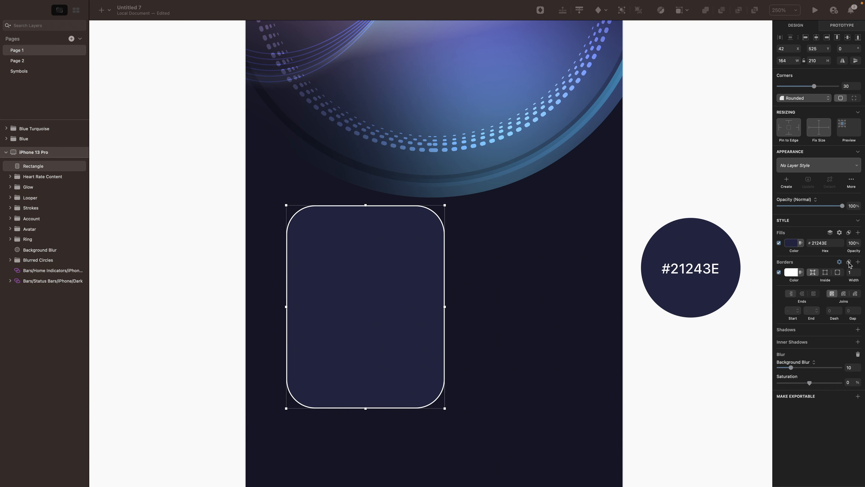
pyautogui.click(849, 262)
pyautogui.click(824, 336)
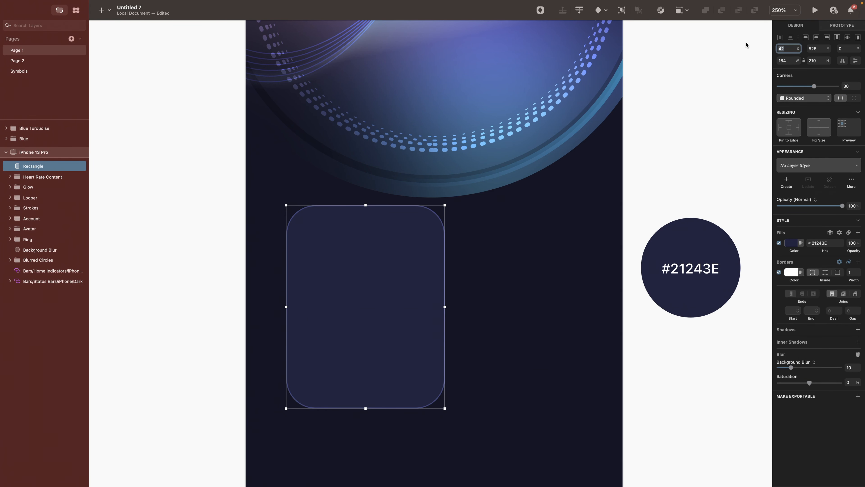
# Step: Position the card at X 10 and Y 411, and set its fill's blend mode to Overlay
pyautogui.write('10')
pyautogui.press('Tab')
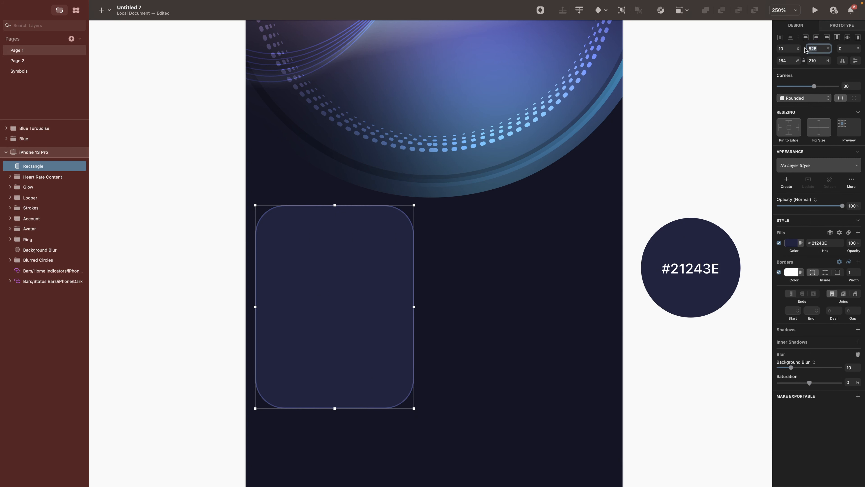
pyautogui.write('411')
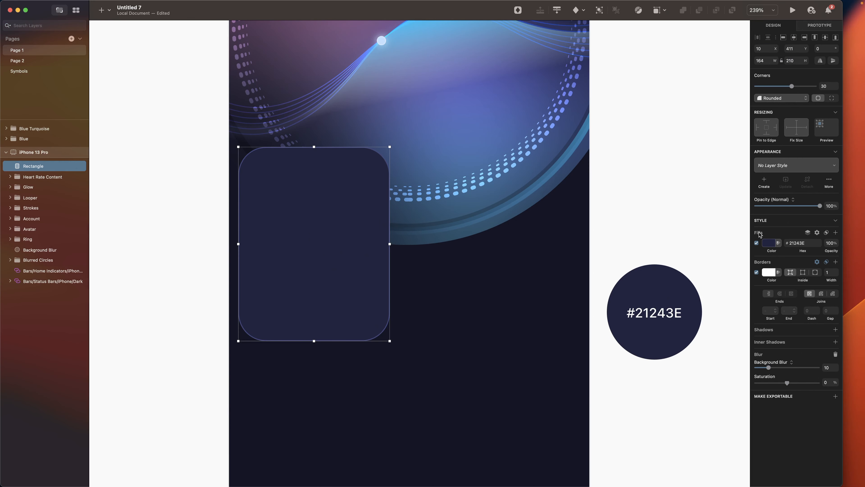
pyautogui.click(826, 232)
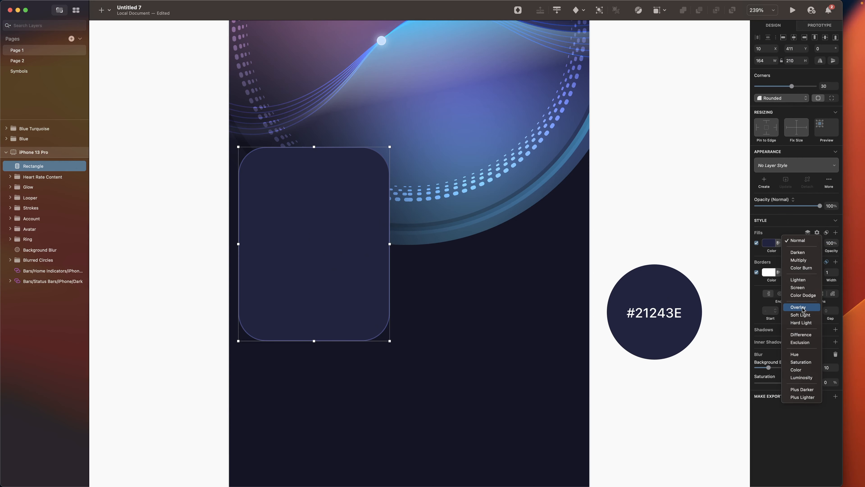
pyautogui.click(798, 307)
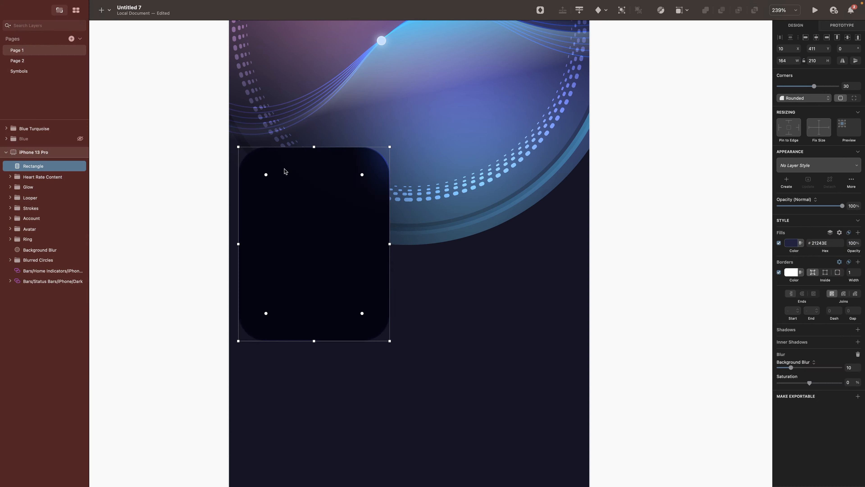
# Step: Add a text label reading Calories in the upper-left area of the dark card
pyautogui.press('t')
pyautogui.click(270, 170)
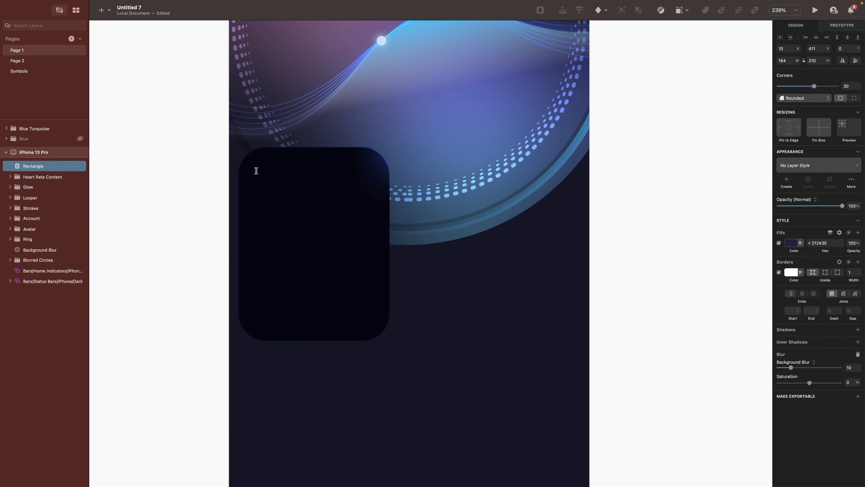
pyautogui.write('Calories')
pyautogui.press('Escape')
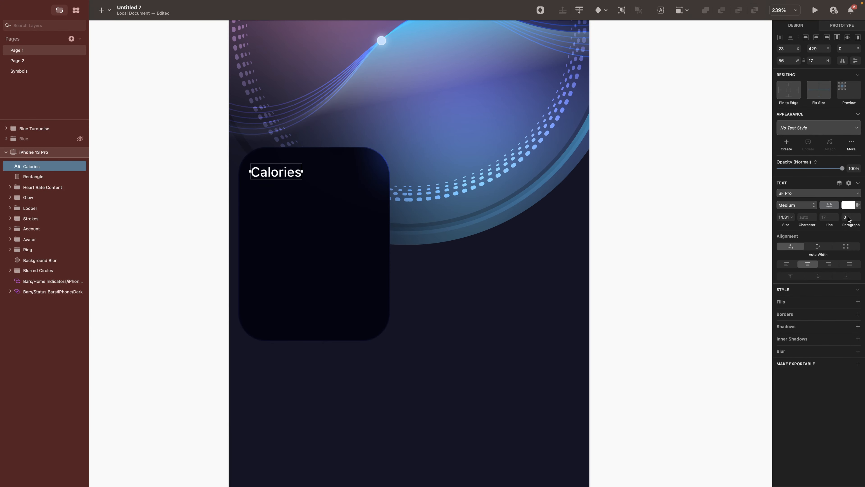
# Step: Set the Calories label to Expanded Semibold at size 11 and adjust its inset from the card's upper-left corner
pyautogui.click(794, 205)
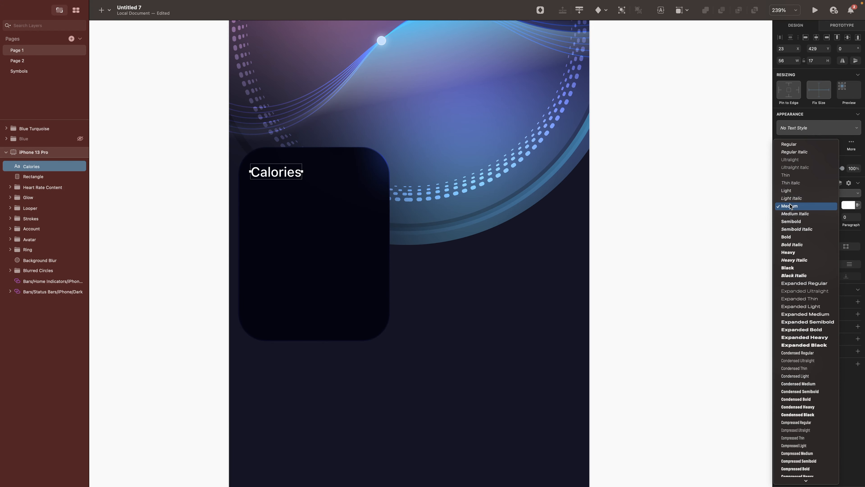
pyautogui.click(824, 321)
pyautogui.moveTo(785, 217); pyautogui.dragTo(762, 218)
pyautogui.write('11')
pyautogui.press('Return')
pyautogui.scroll(5, 222, 206)
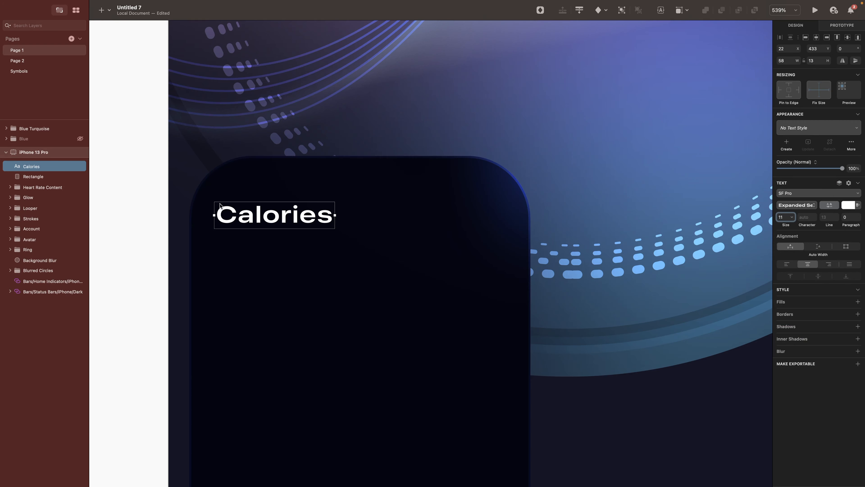
pyautogui.press('alt')
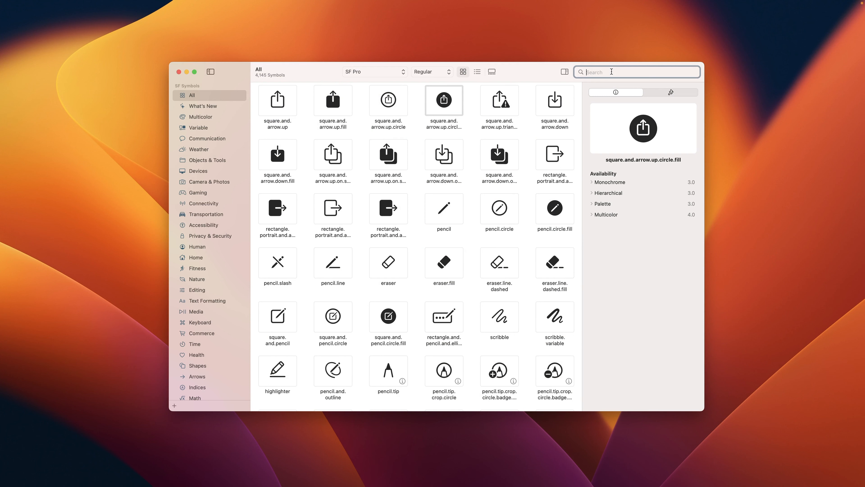
# Step: Find the flame.fill symbol in SF Symbols and place it as text in the Calories card's upper-right corner
pyautogui.write('Flame')
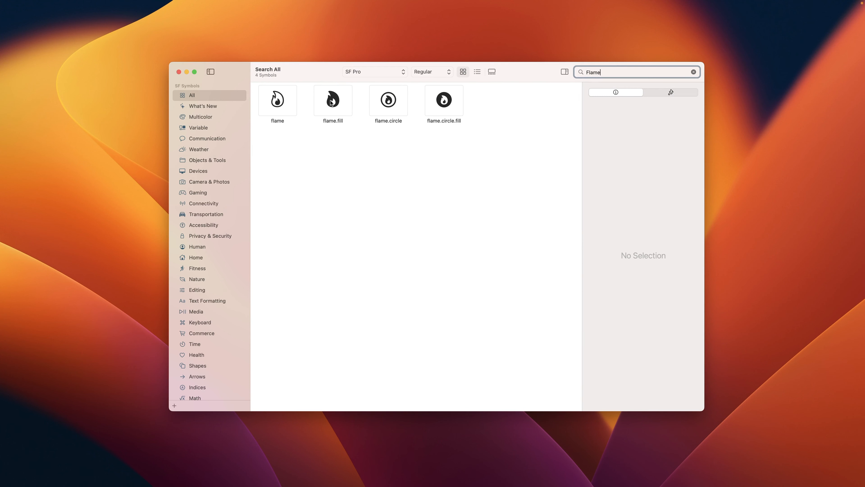
pyautogui.click(332, 102)
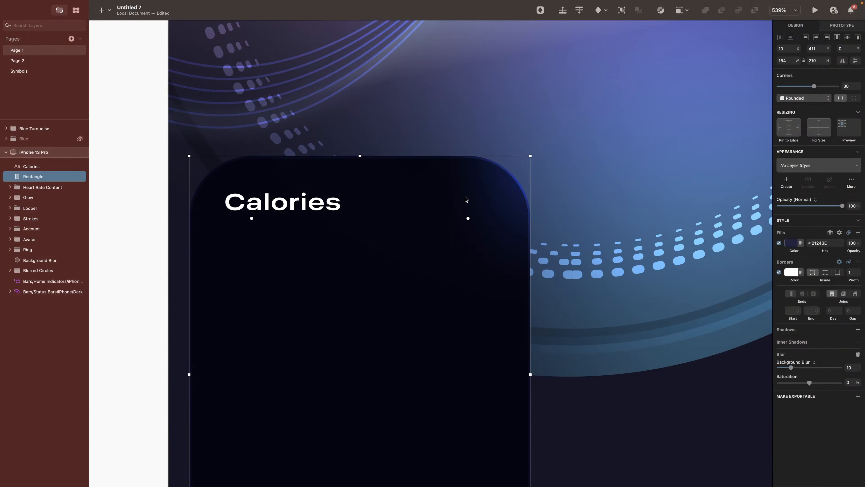
pyautogui.press('t')
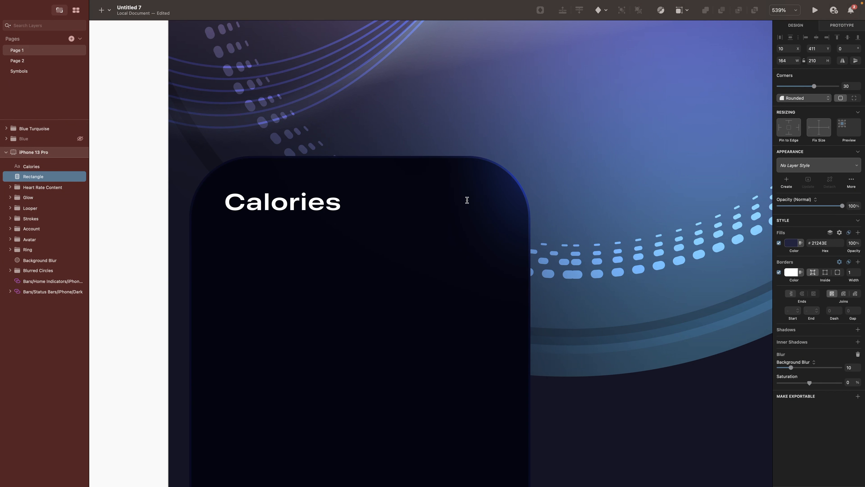
pyautogui.click(467, 199)
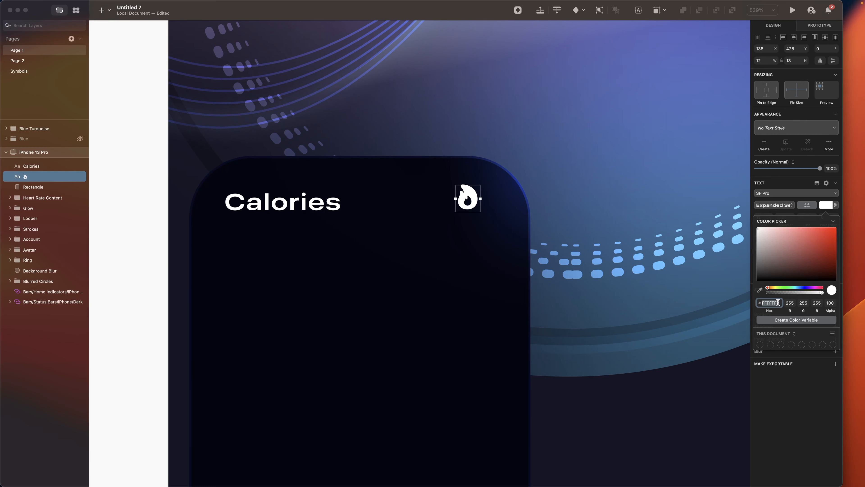
# Step: Set the flame icon's colour to #FE7C6F
pyautogui.click(779, 303)
pyautogui.press('BackSpace')
pyautogui.press('BackSpace')
pyautogui.press('BackSpace')
pyautogui.press('BackSpace')
pyautogui.press('BackSpace')
pyautogui.press('BackSpace')
pyautogui.write('FE7C6F')
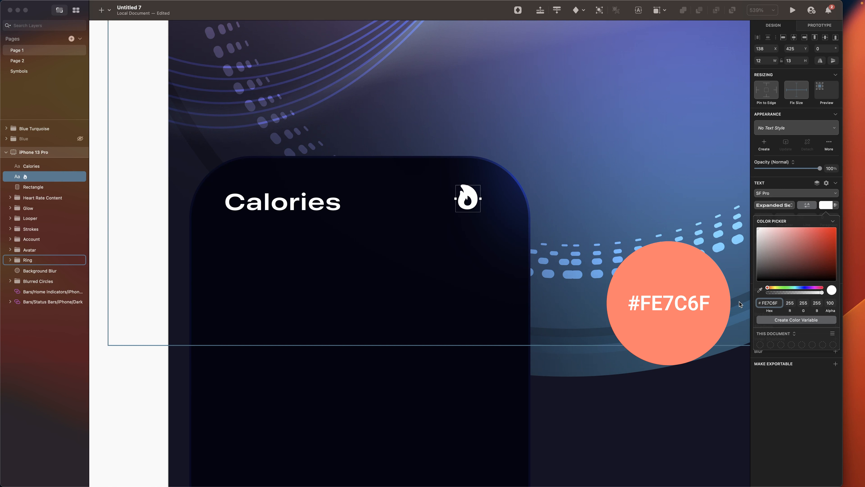
pyautogui.press('Return')
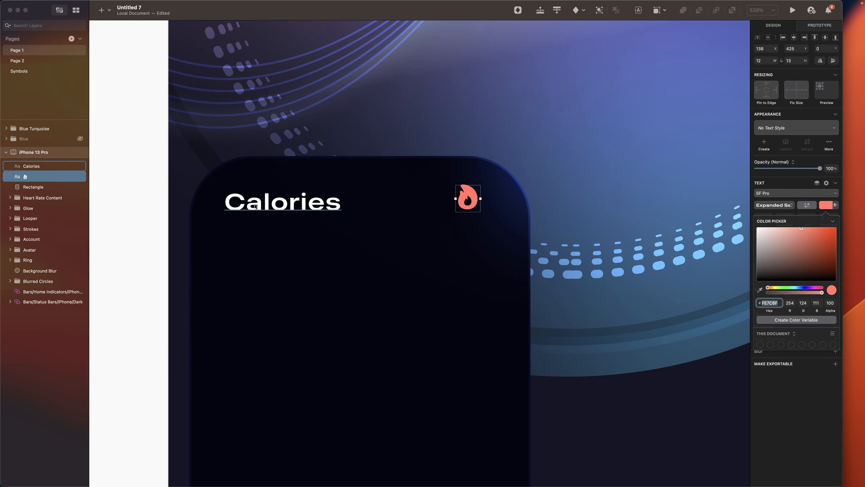
# Step: Nudge the flame icon 2 px down and 8 px right to even its margins from the card's edges
pyautogui.press('alt')
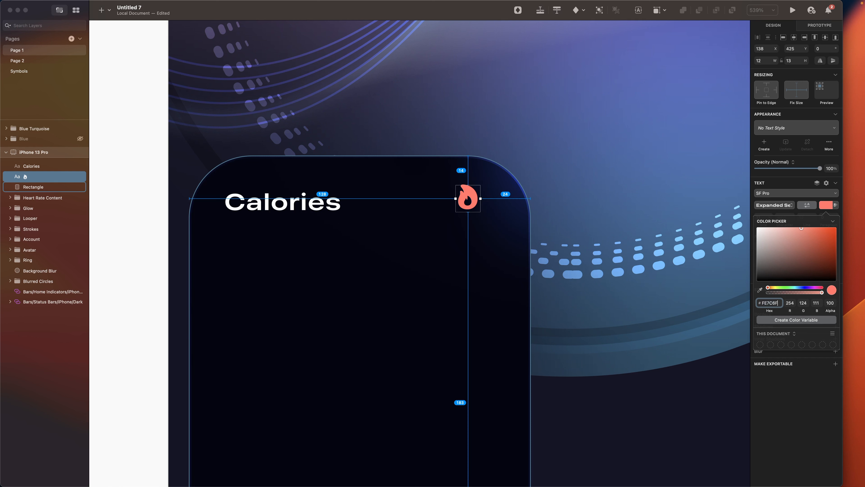
pyautogui.press('Escape')
pyautogui.hotkey('alt', 'Down')
pyautogui.hotkey('alt', 'Down')
pyautogui.hotkey('alt', 'Right')
pyautogui.hotkey('alt', 'Right')
pyautogui.hotkey('alt', 'Right')
pyautogui.hotkey('alt', 'Right')
pyautogui.hotkey('alt', 'Right')
pyautogui.hotkey('alt', 'Right')
pyautogui.hotkey('alt', 'Right')
pyautogui.hotkey('alt', 'Right')
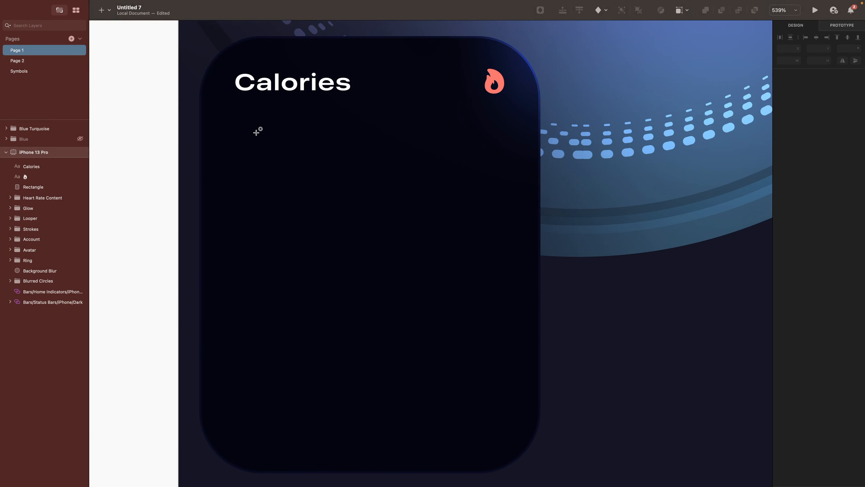
# Step: Draw a 112 × 104 oval in the card with no fill and a vertical gradient border from #FE7C6F to pink
pyautogui.moveTo(250, 130); pyautogui.dragTo(402, 285)
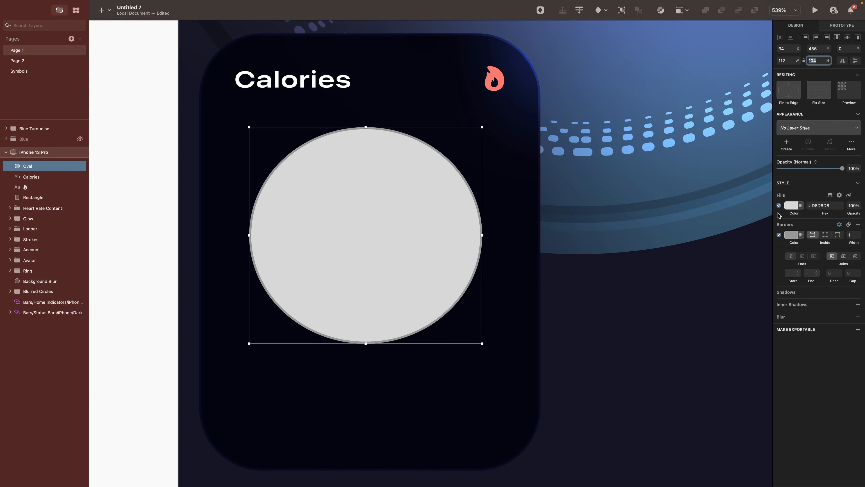
pyautogui.click(779, 206)
pyautogui.click(791, 219)
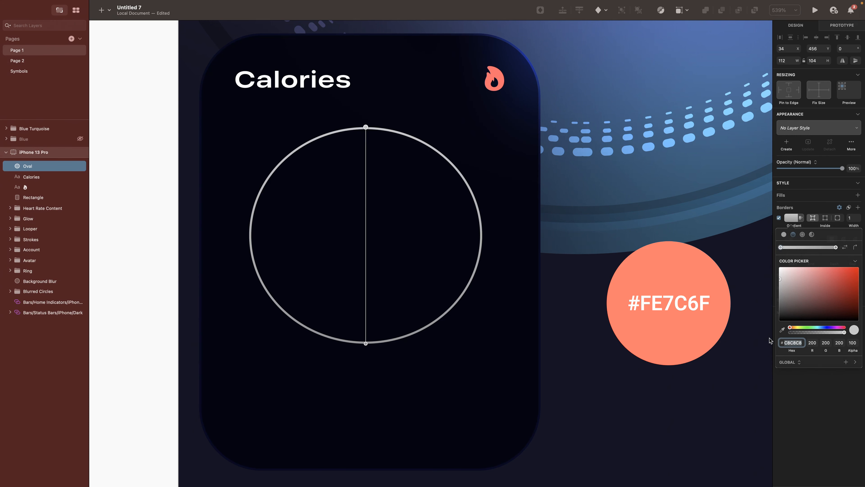
pyautogui.write('FE7C6F')
pyautogui.press('Return')
pyautogui.click(366, 343)
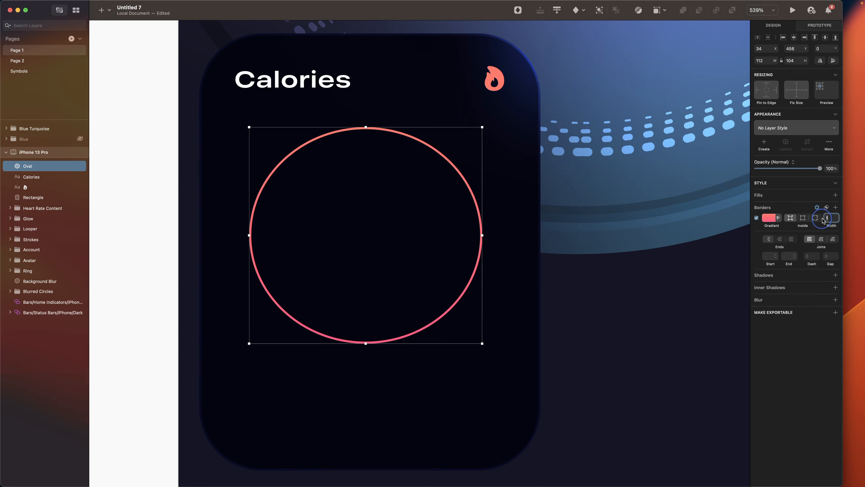
# Step: Set the gradient oval's border width to 8 and its opacity to 30%
pyautogui.click(853, 217)
pyautogui.write('8')
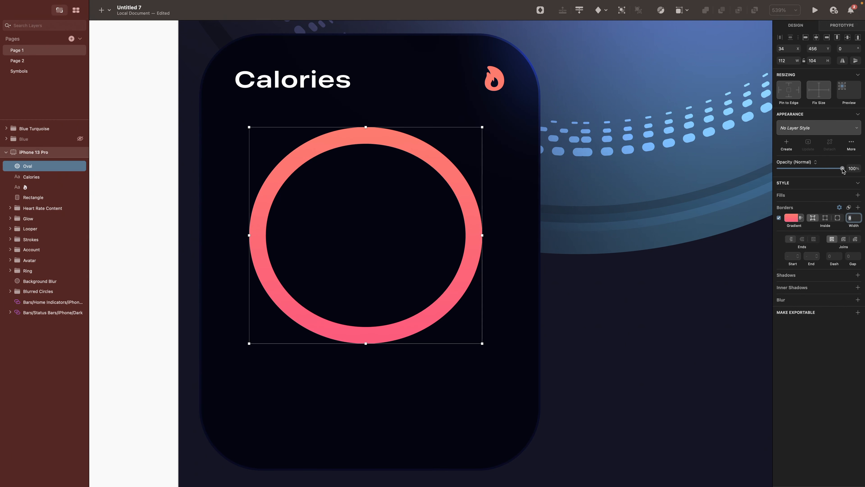
pyautogui.moveTo(842, 169); pyautogui.dragTo(797, 168)
# Step: Rename the oval layer to Border and duplicate it, setting the duplicate's opacity to 100%
pyautogui.press('super+r')
pyautogui.write('Bor')
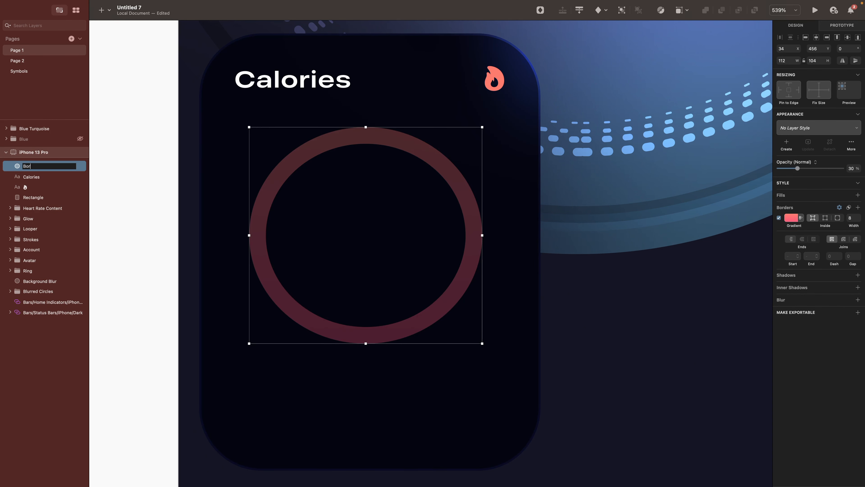
pyautogui.write('der')
pyautogui.press('Return')
pyautogui.press('super+d')
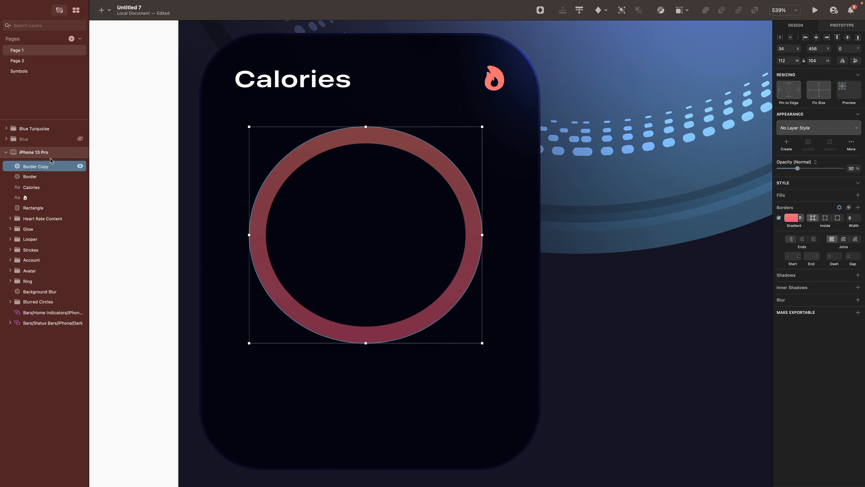
pyautogui.press('0')
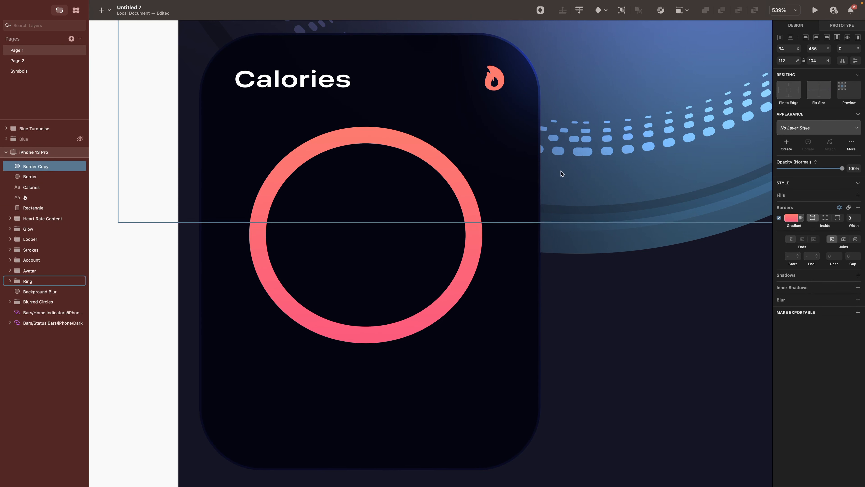
# Step: Set the duplicate oval's border to dash 162 and gap 348, with rounded ends and center position
pyautogui.click(839, 208)
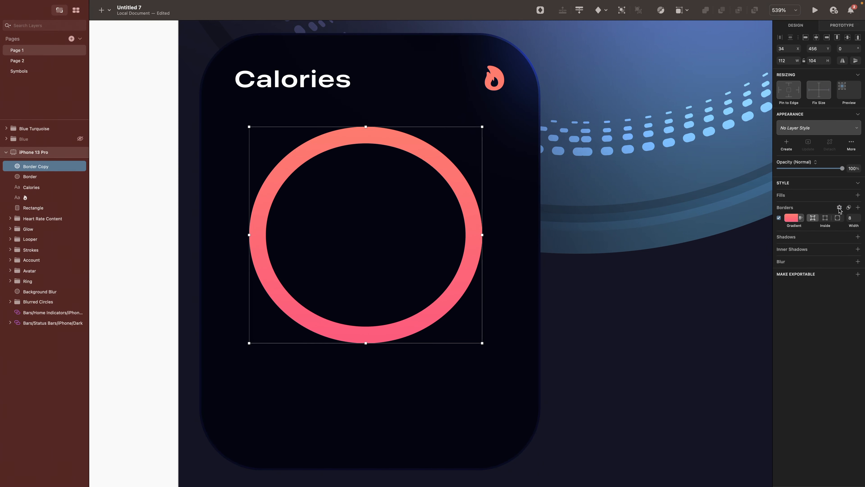
pyautogui.click(839, 208)
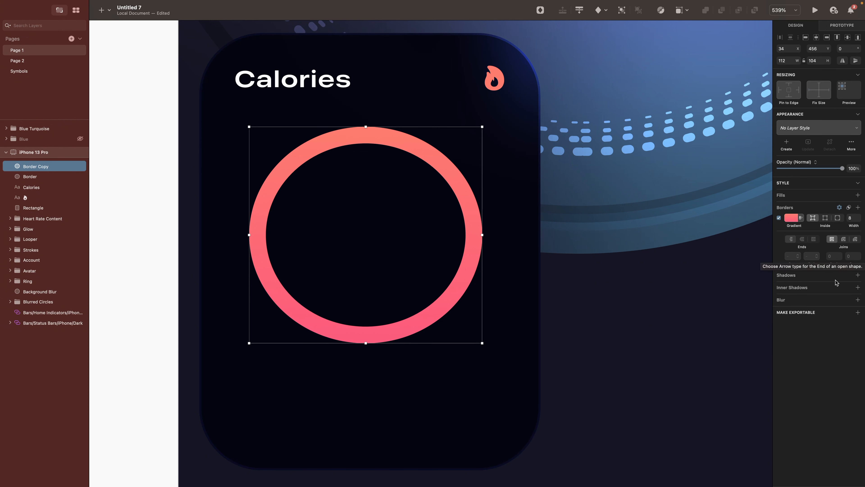
pyautogui.click(831, 255)
pyautogui.write('1')
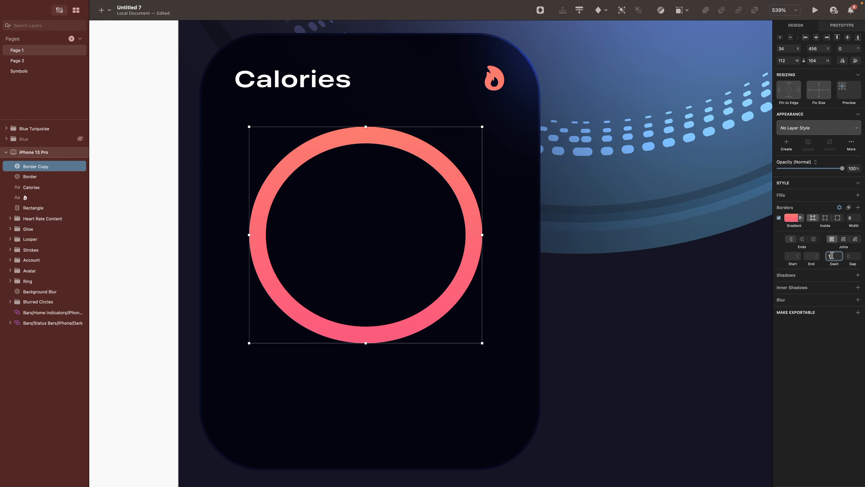
pyautogui.write('62')
pyautogui.press('Return')
pyautogui.click(854, 252)
pyautogui.write('3')
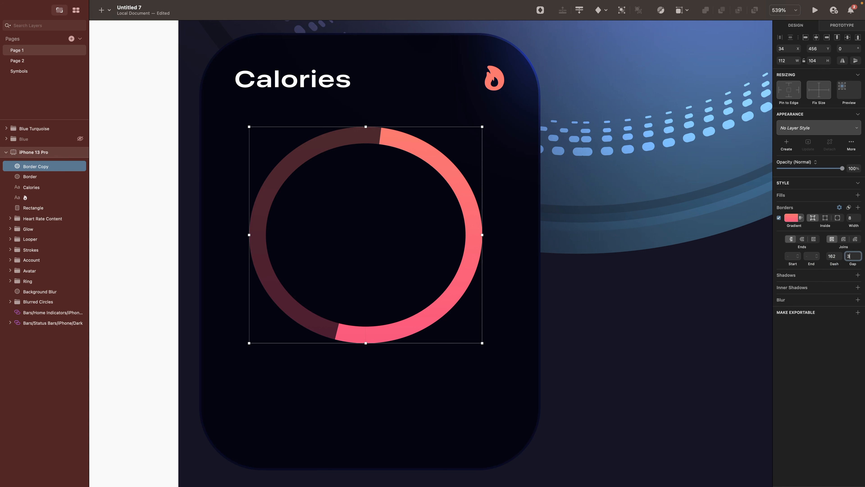
pyautogui.write('48')
pyautogui.press('Return')
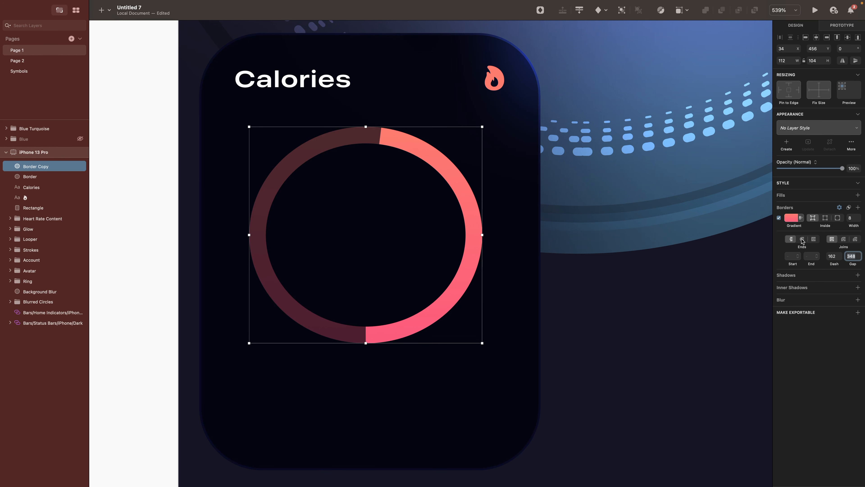
pyautogui.click(802, 239)
pyautogui.click(825, 218)
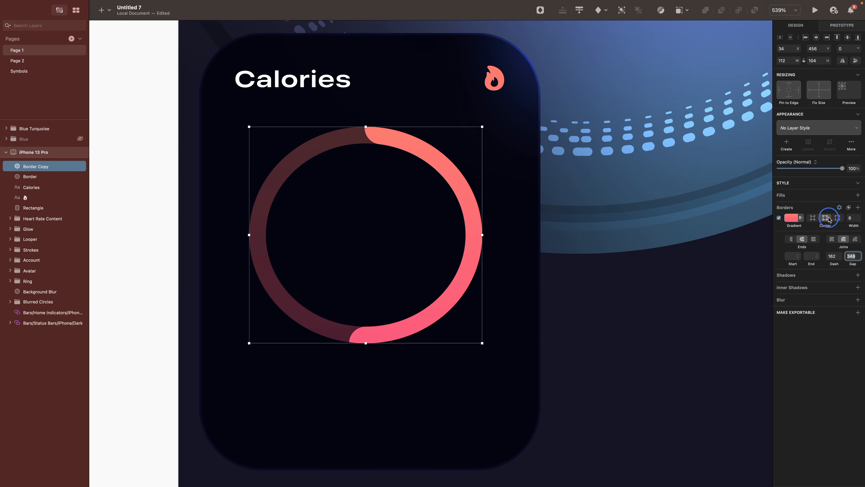
# Step: Rename the dashed oval layer to Ring and group it with Border in a group named Ring
pyautogui.click(45, 166)
pyautogui.doubleClick(51, 166)
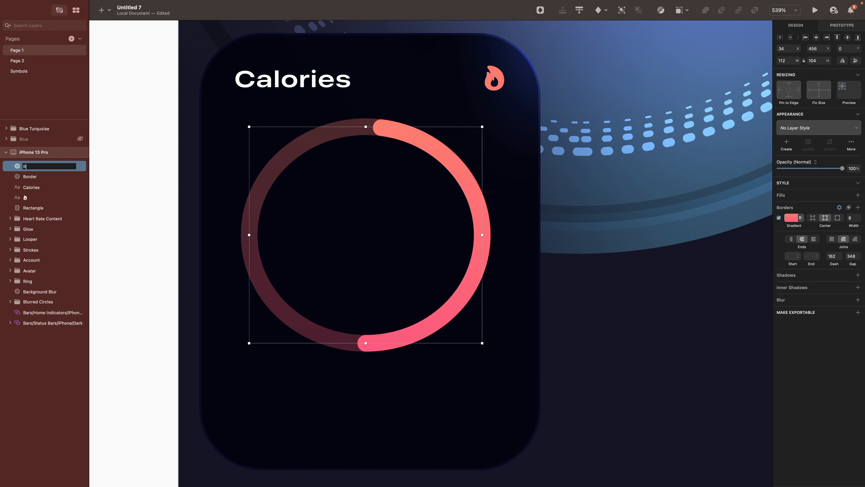
pyautogui.write('Ring')
pyautogui.keyDown('shift'); pyautogui.click(24, 174); pyautogui.keyUp('shift')
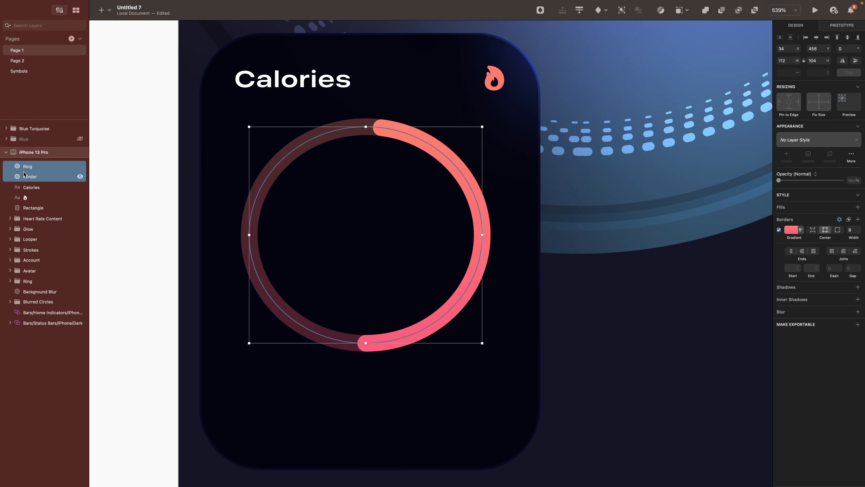
pyautogui.press('super+g')
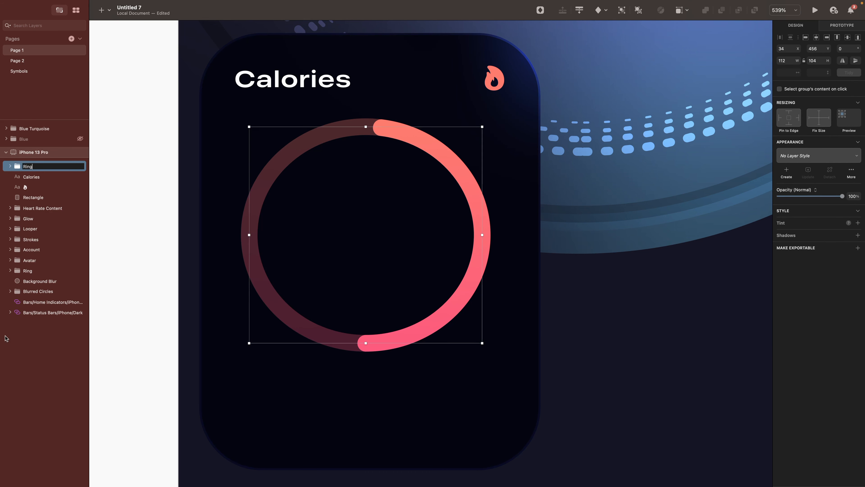
pyautogui.press('Return')
# Step: Add the text 312 in white inside the upper half of the progress ring
pyautogui.press('t')
pyautogui.click(345, 191)
pyautogui.write('312')
pyautogui.press('Escape')
pyautogui.click(848, 205)
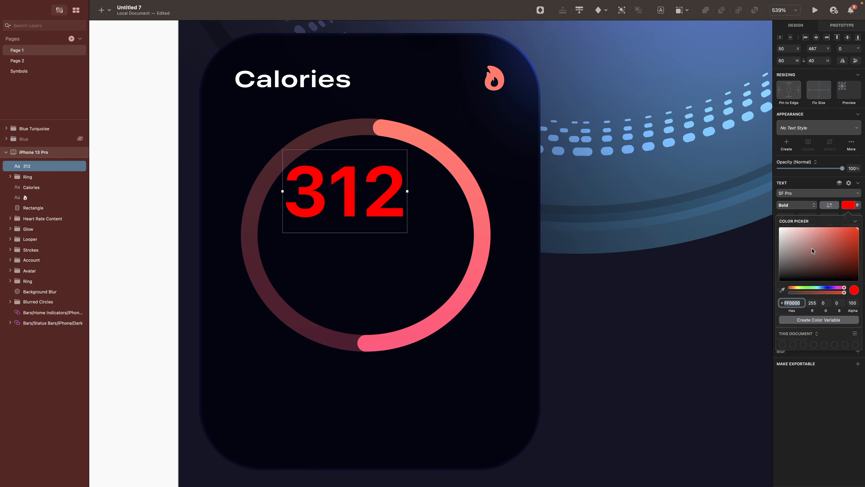
pyautogui.moveTo(802, 255); pyautogui.dragTo(615, 169)
pyautogui.moveTo(345, 192); pyautogui.dragTo(364, 200)
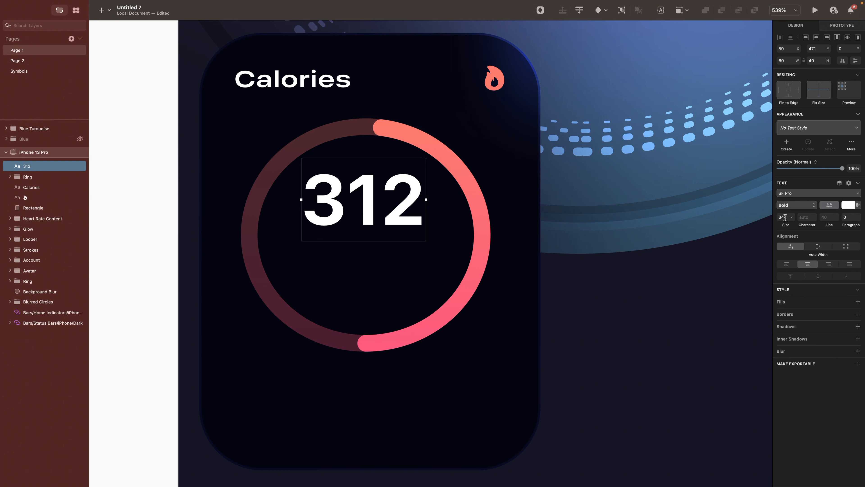
# Step: Add the text kcal below the 312 value and set its font size to 11
pyautogui.press('t')
pyautogui.click(376, 268)
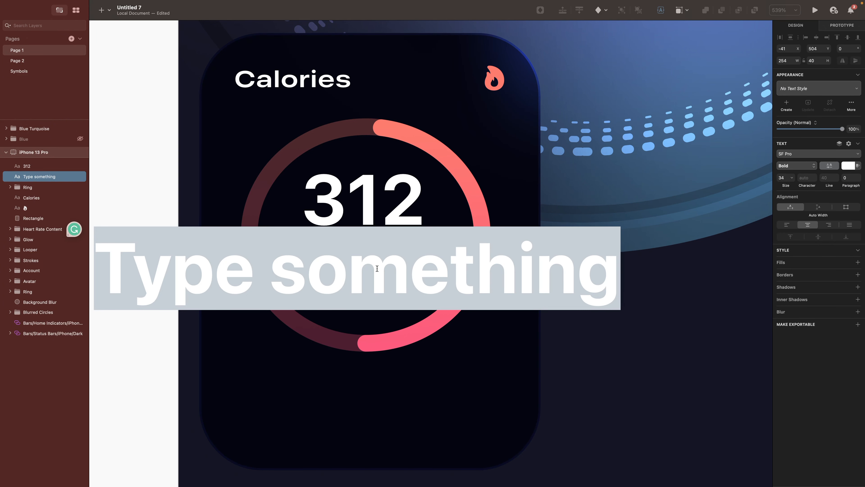
pyautogui.write('kcal')
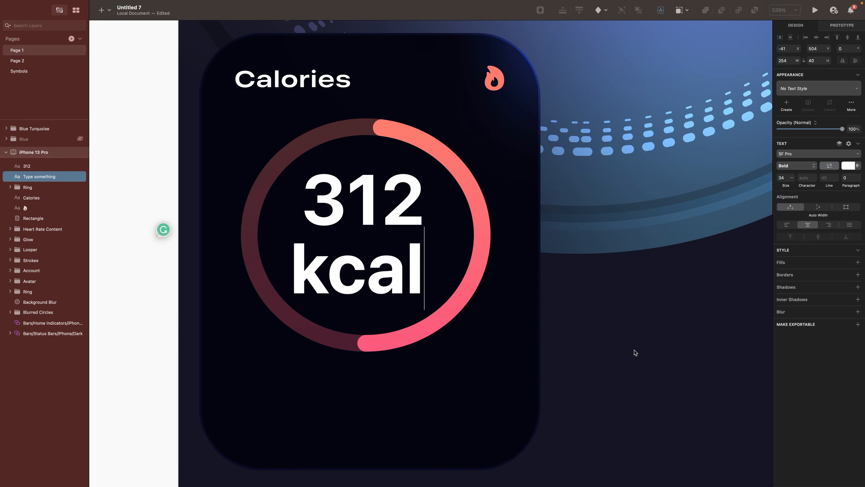
pyautogui.press('Escape')
pyautogui.click(786, 218)
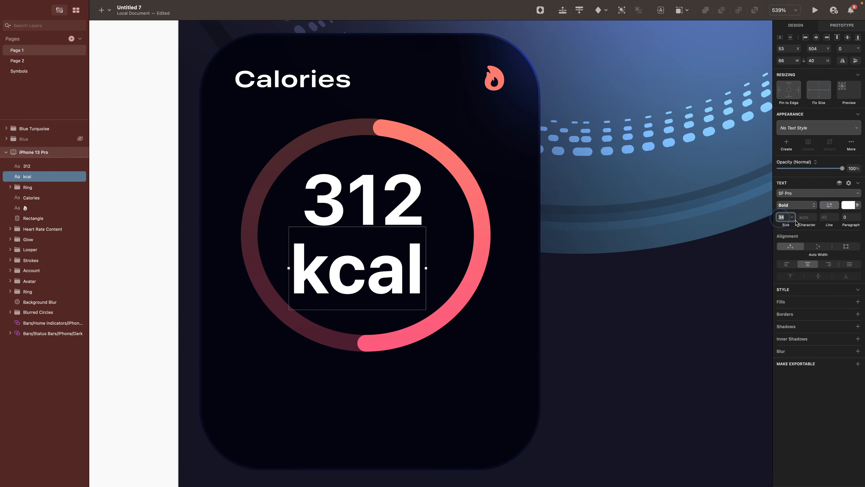
pyautogui.write('11')
# Step: Center kcal under 312, group the two texts, and center the group horizontally and vertically in the ring
pyautogui.keyDown('shift'); pyautogui.click(384, 220); pyautogui.keyUp('shift')
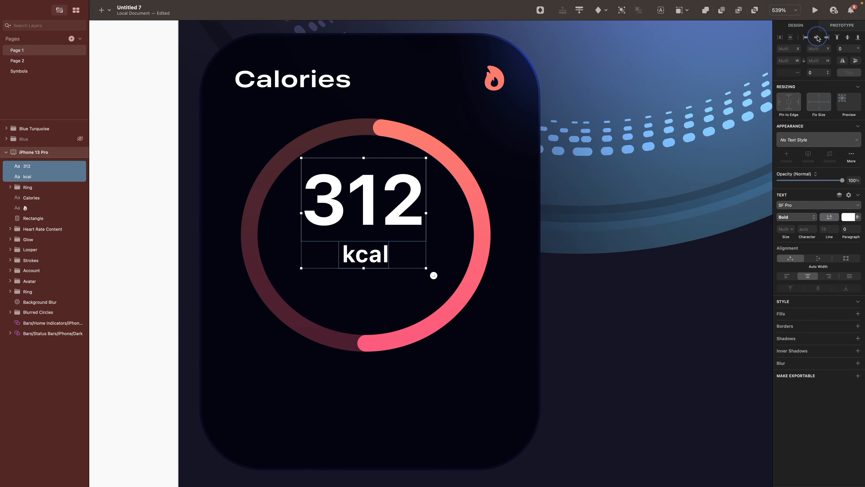
pyautogui.press('super+g')
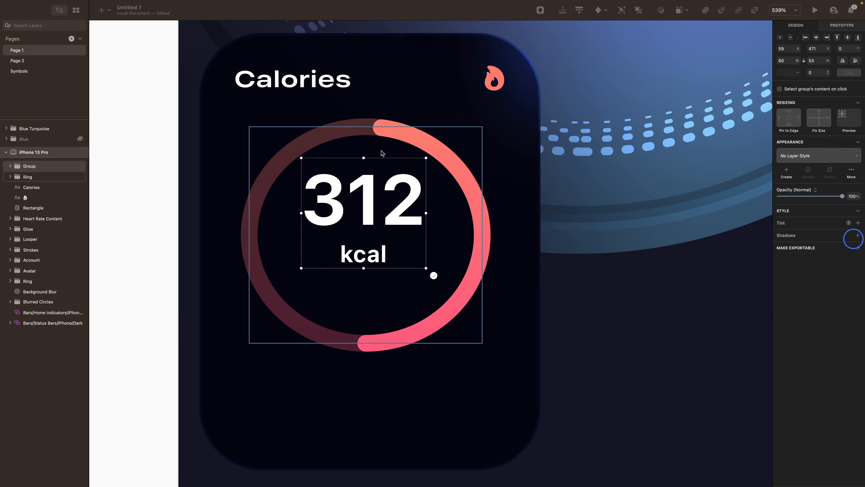
pyautogui.keyDown('shift'); pyautogui.keyDown('super'); pyautogui.click(365, 130); pyautogui.keyUp('super'); pyautogui.keyUp('shift')
pyautogui.click(816, 37)
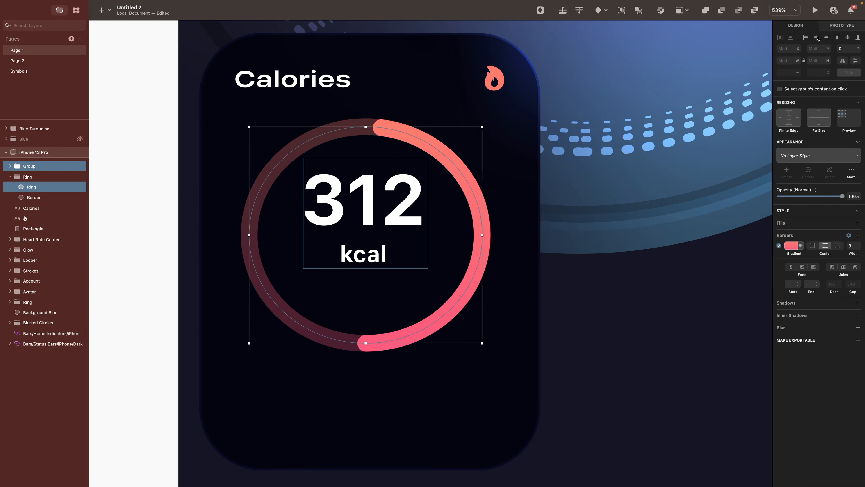
pyautogui.click(847, 37)
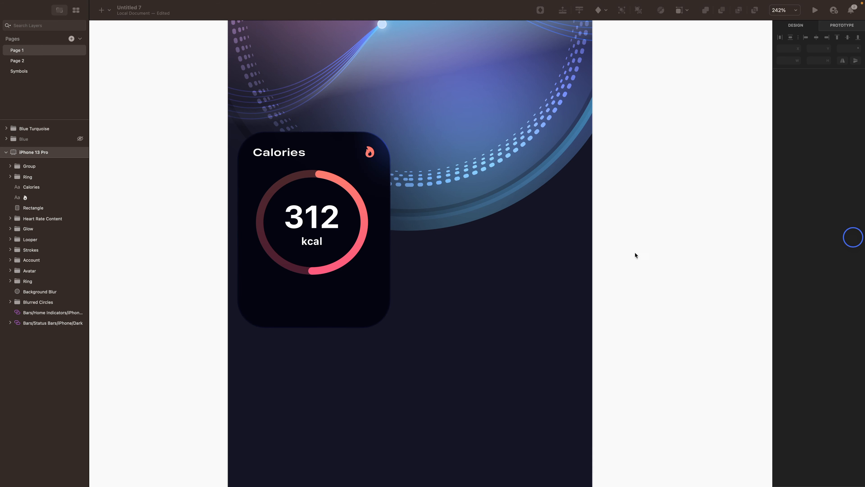
# Step: Insert the document symbol Card 3 / Water / Dark beside the Calories card
pyautogui.click(606, 10)
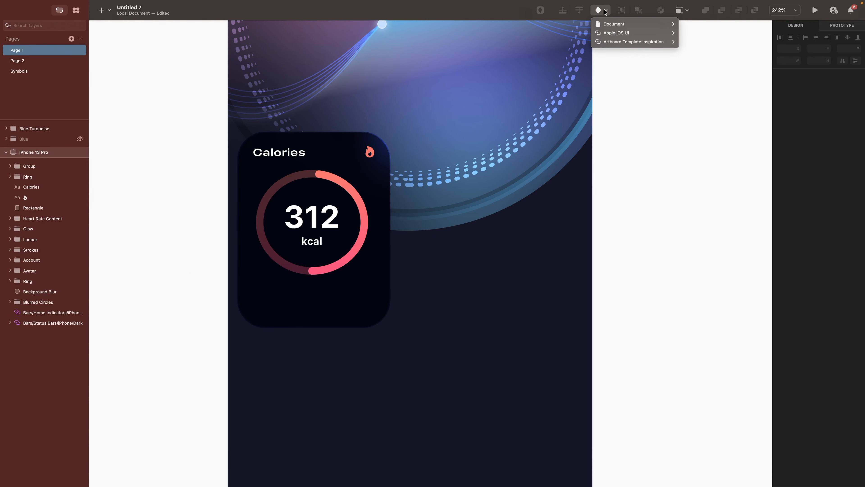
pyautogui.moveTo(640, 24)
pyautogui.click(713, 60)
pyautogui.click(500, 254)
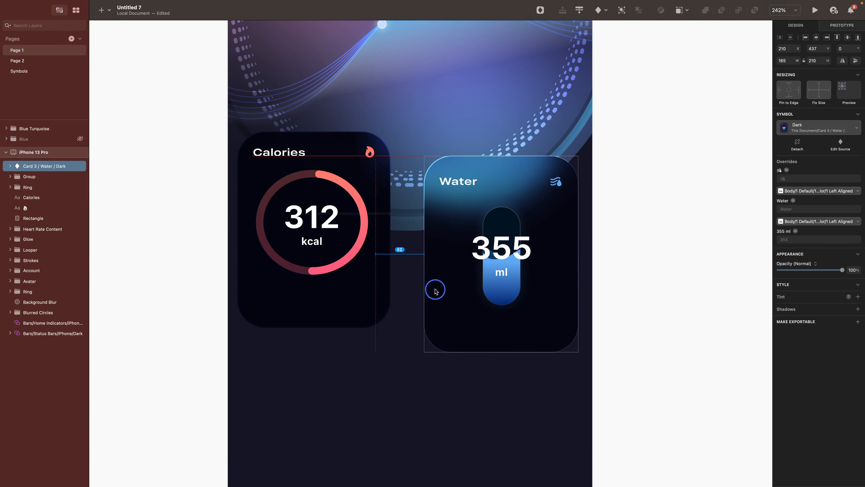
# Step: Group the Calories, Water, Steps and Sleep cards and name the group Cards
pyautogui.scroll(-3, 461, 111)
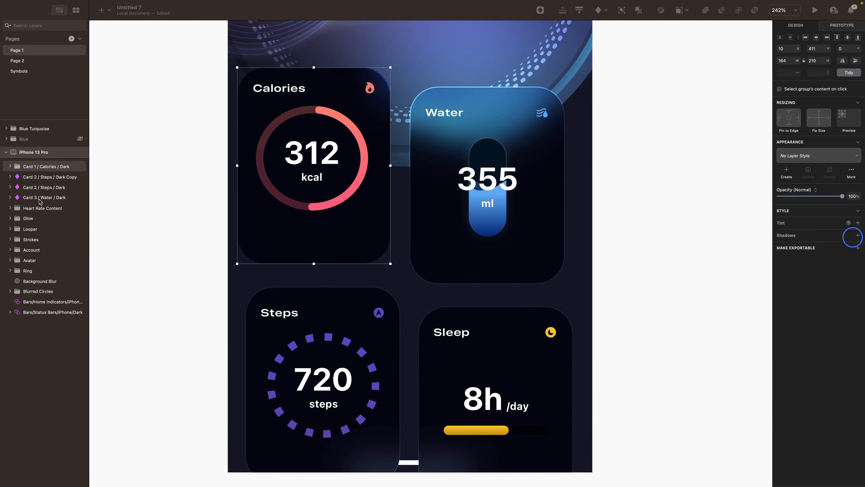
pyautogui.keyDown('shift'); pyautogui.click(29, 198); pyautogui.keyUp('shift')
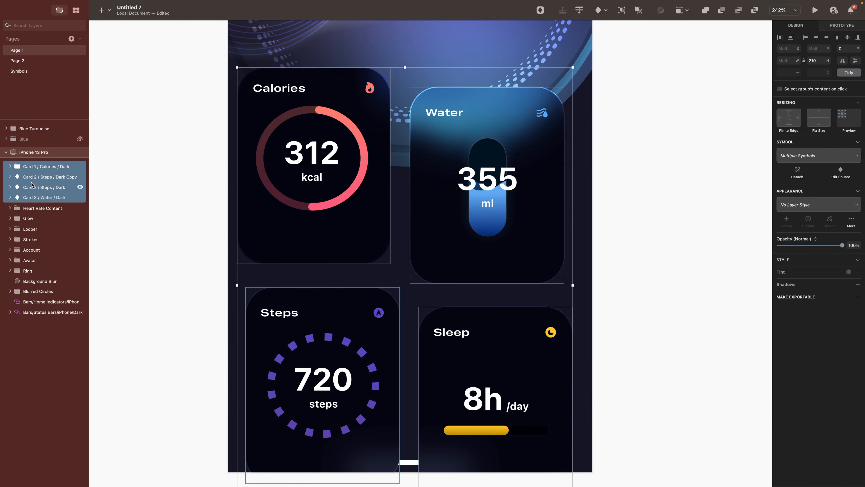
pyautogui.press('super+g')
pyautogui.doubleClick(33, 166)
pyautogui.write('Cards')
pyautogui.press('Return')
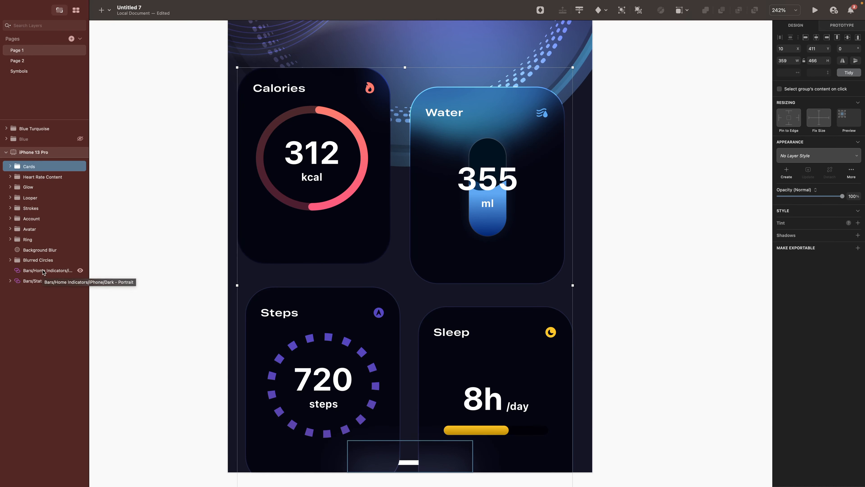
# Step: Move the home indicator and status bar layers above the Cards group in the layer order
pyautogui.click(41, 272)
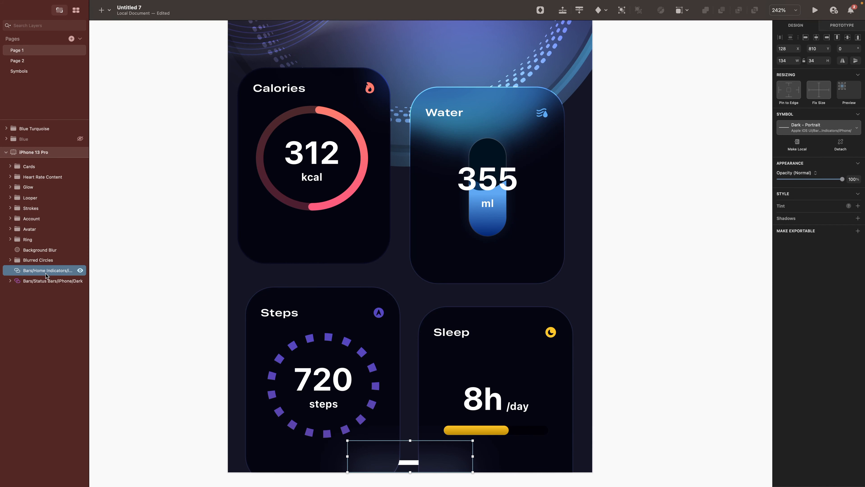
pyautogui.keyDown('shift'); pyautogui.click(43, 282); pyautogui.keyUp('shift')
pyautogui.moveTo(46, 271); pyautogui.dragTo(42, 162)
pyautogui.click(699, 384)
pyautogui.press('pagedown')
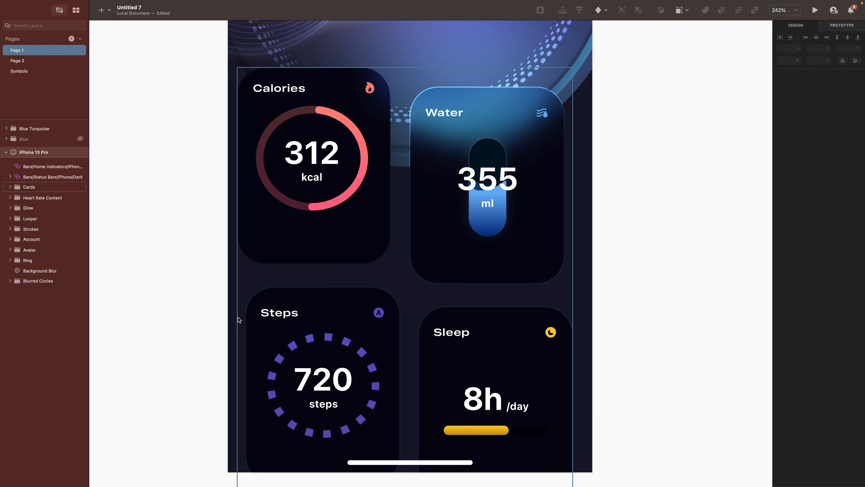
# Step: Draw a 390 × 88 rectangle across the artboard's lower part with no fill and a white 1 px inside border
pyautogui.press('r')
pyautogui.moveTo(228, 359); pyautogui.dragTo(592, 443)
pyautogui.click(779, 243)
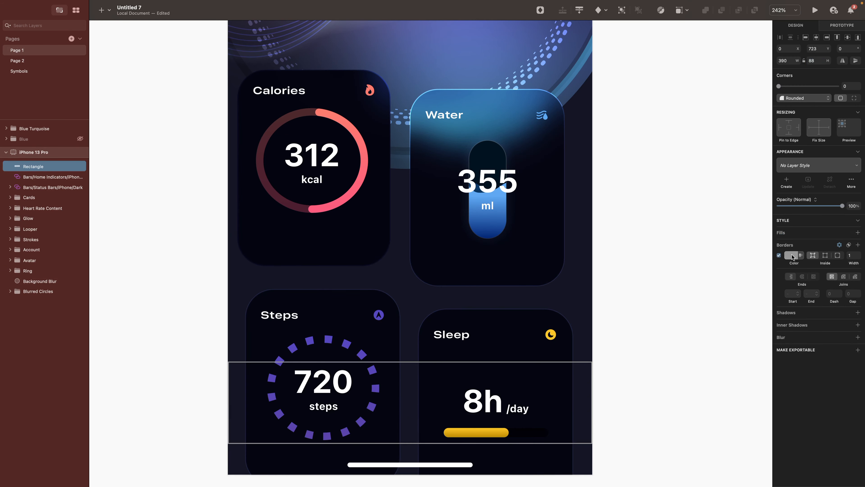
pyautogui.click(791, 256)
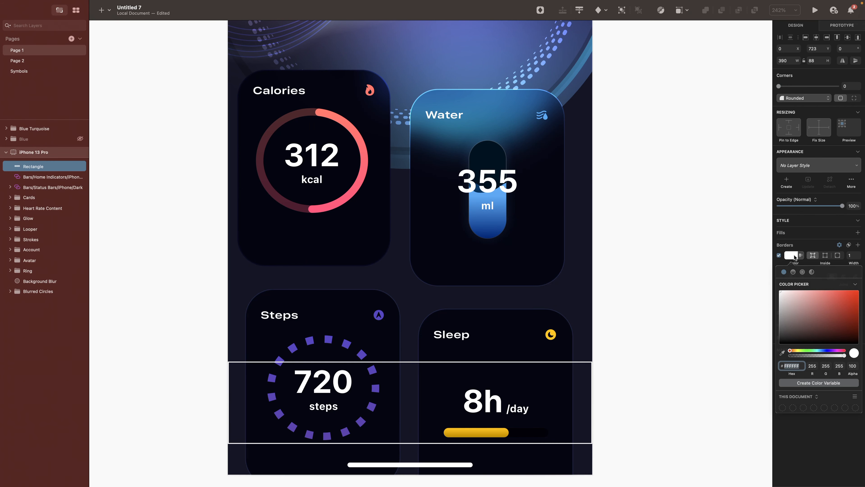
pyautogui.click(854, 255)
# Step: Apply a background blur of 24 to the full-width rectangle
pyautogui.click(858, 338)
pyautogui.click(798, 346)
pyautogui.click(792, 369)
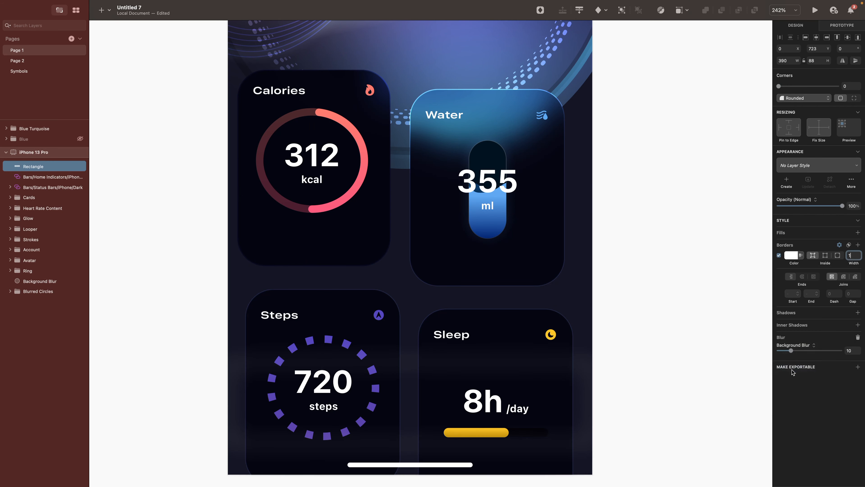
# Step: Align the blurred rectangle to the artboard's bottom edge and set its border's blend mode to Overlay
pyautogui.click(791, 255)
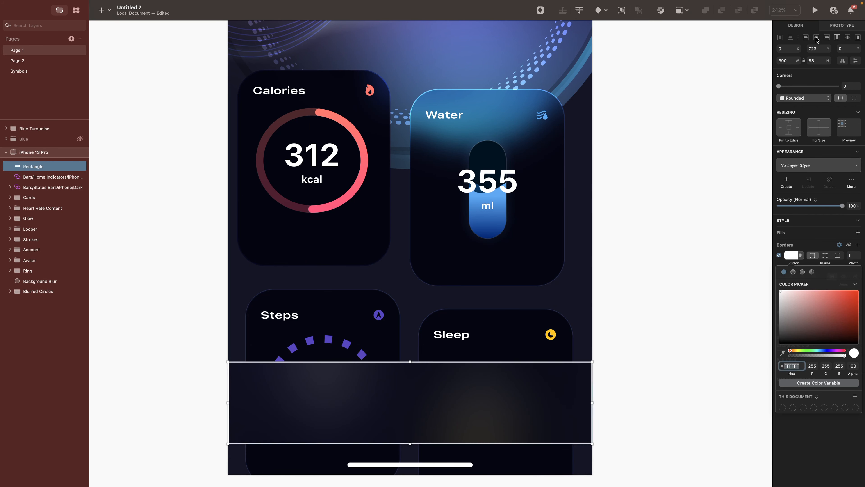
pyautogui.click(858, 37)
pyautogui.click(826, 245)
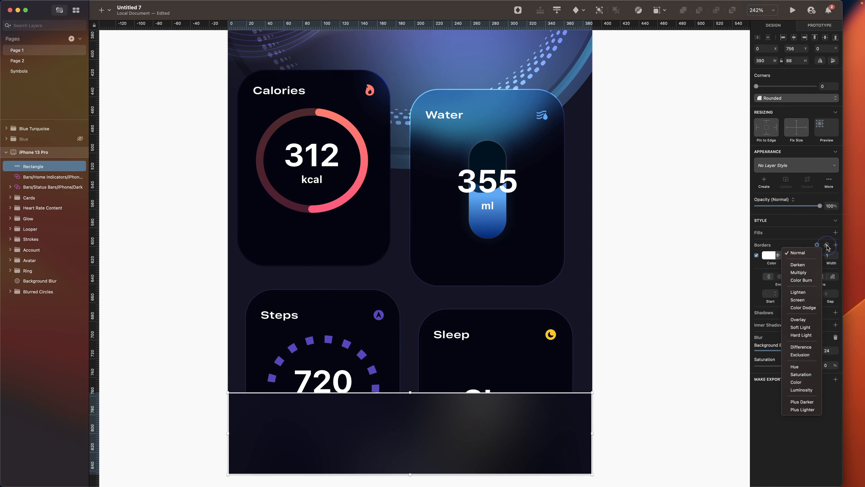
pyautogui.click(800, 320)
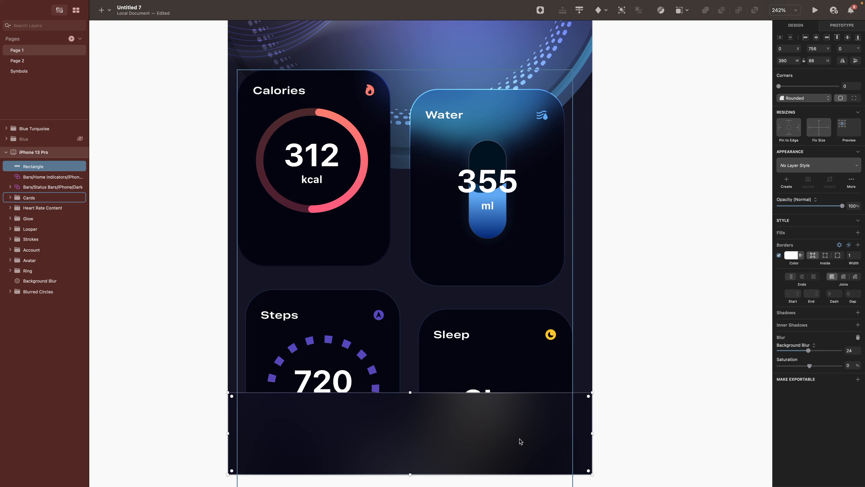
# Step: Add an anchor point at the middle of the blurred bottom rectangle's upper edge and show the canvas rulers
pyautogui.doubleClick(520, 441)
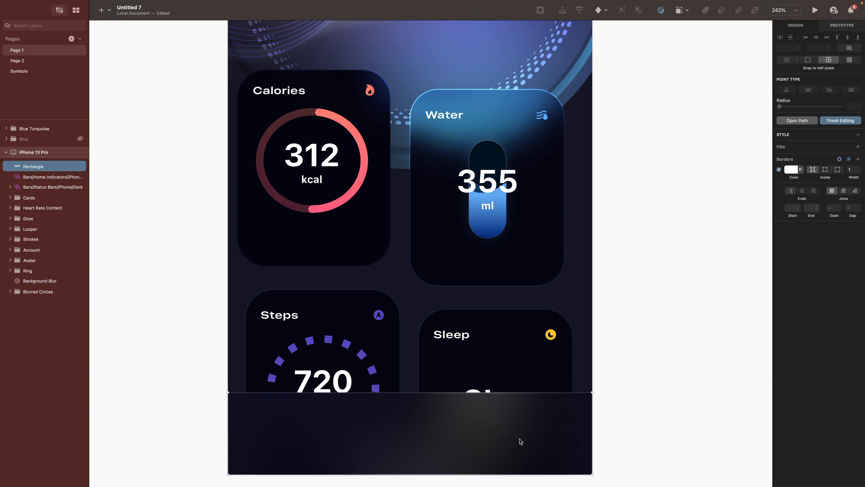
pyautogui.click(410, 394)
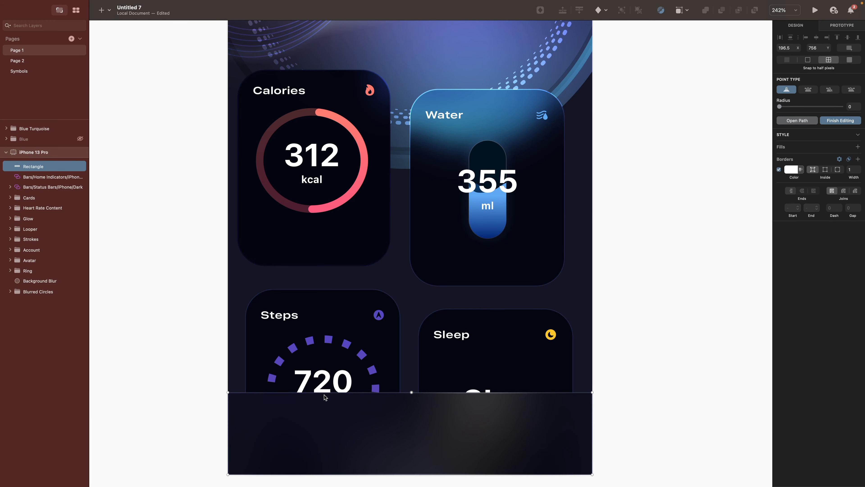
pyautogui.moveTo(125, 3)
pyautogui.click(227, 4)
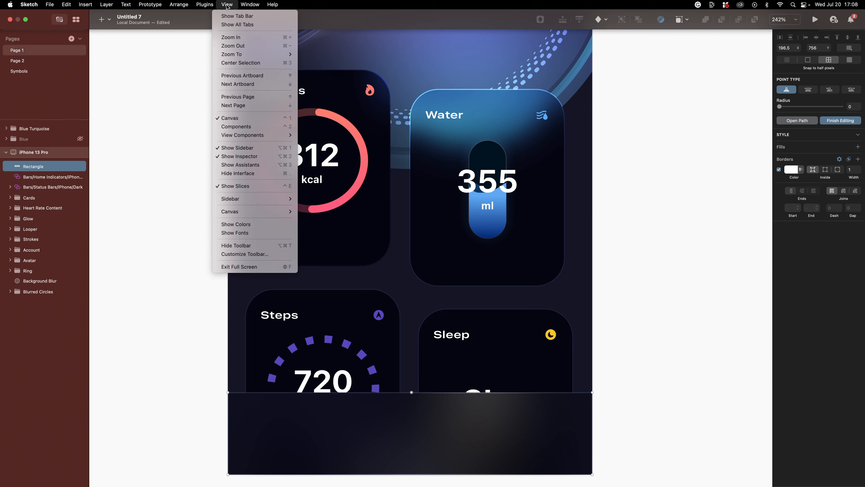
pyautogui.moveTo(290, 211)
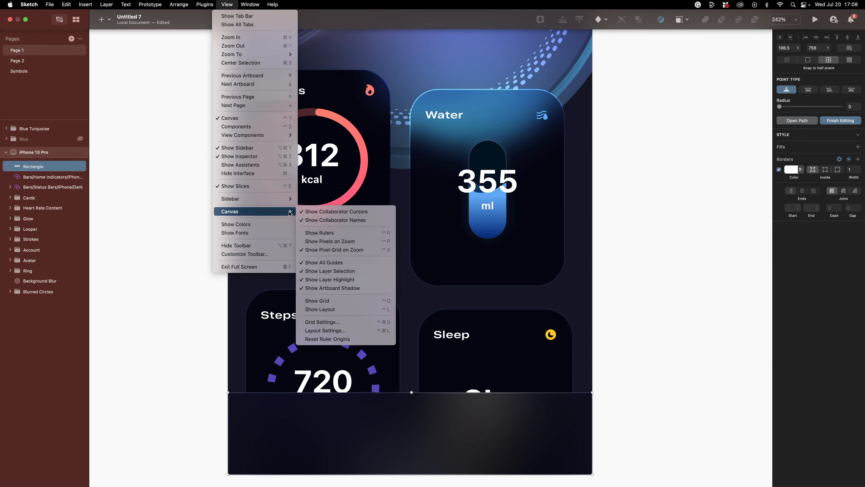
pyautogui.click(319, 233)
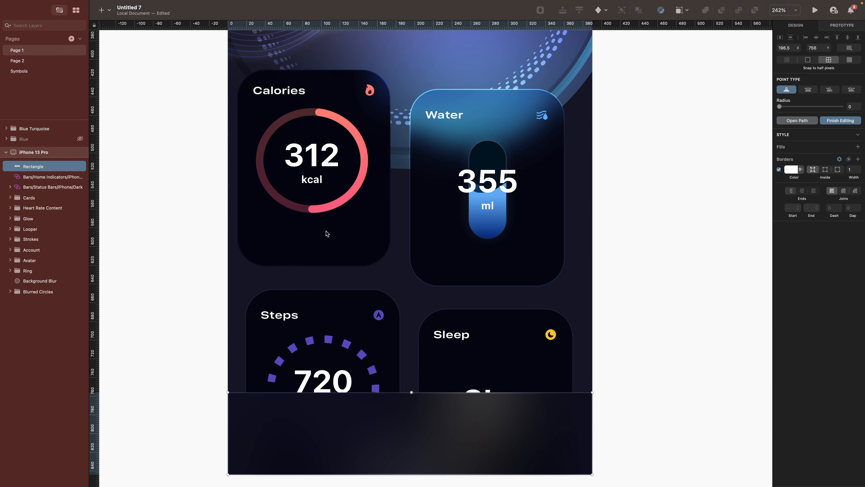
# Step: Place vertical guides at 195, 150 and 240, and add anchor points on the rectangle's upper edge at 150 and 240
pyautogui.click(410, 26)
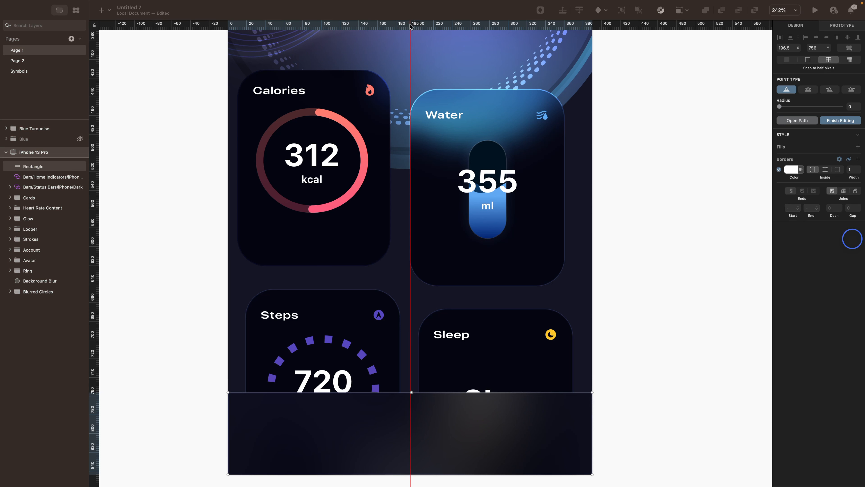
pyautogui.click(399, 24)
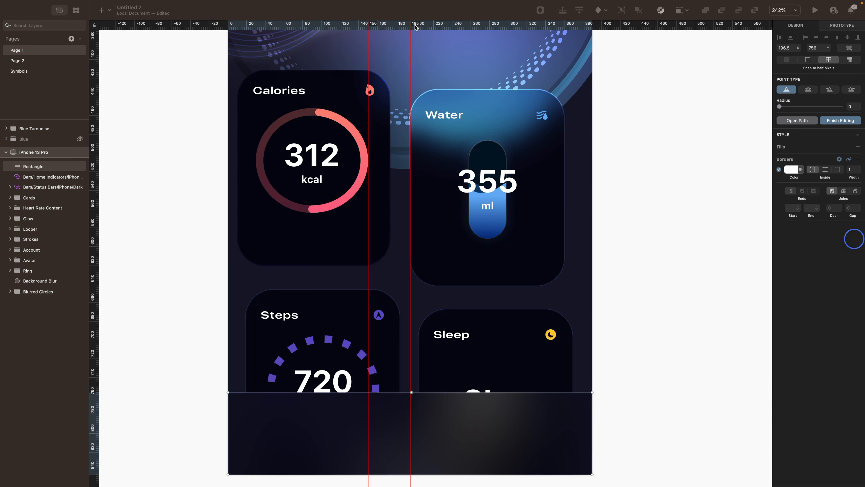
pyautogui.click(431, 26)
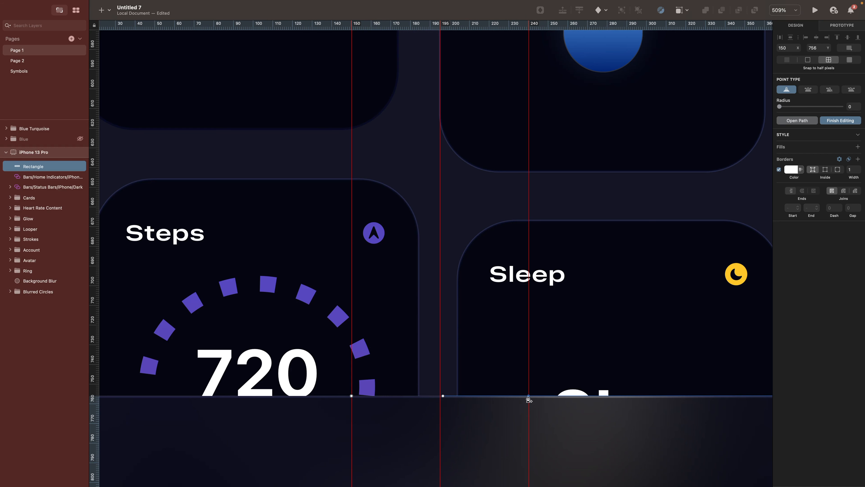
# Step: Lower the middle anchor point of the rectangle's upper edge to the horizontal guide at Y 793
pyautogui.moveTo(439, 338); pyautogui.dragTo(417, 369)
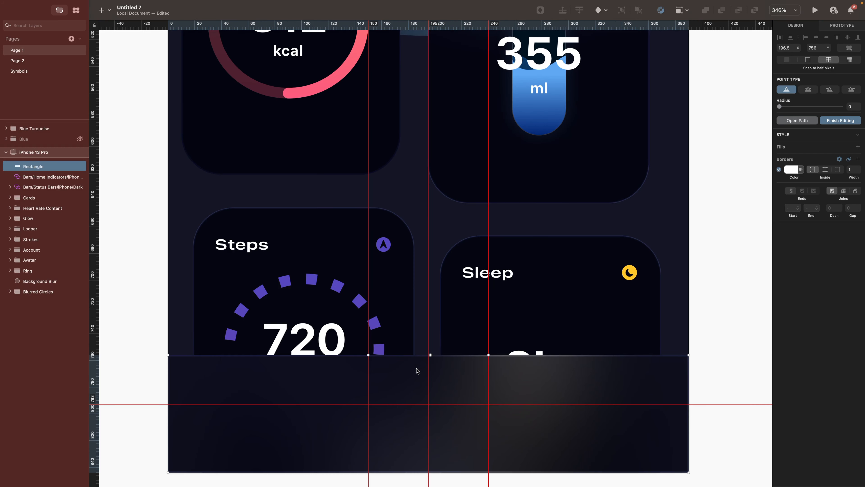
pyautogui.hotkey('shift', 'Down')
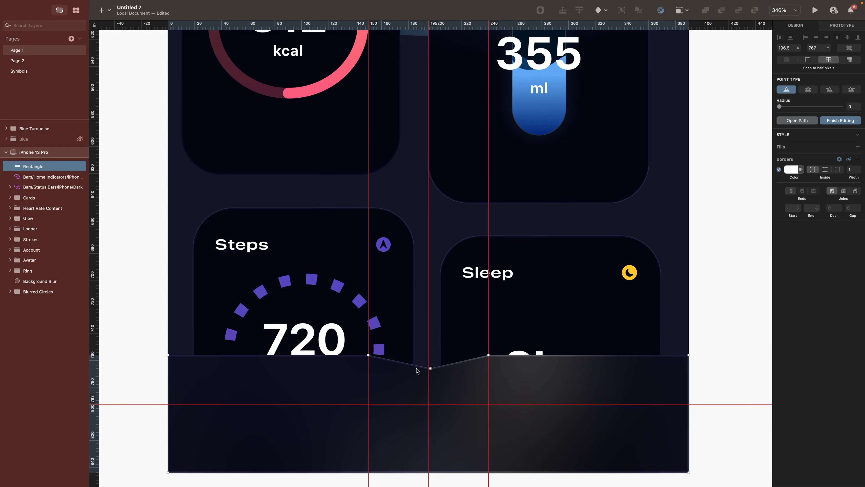
pyautogui.press('Down')
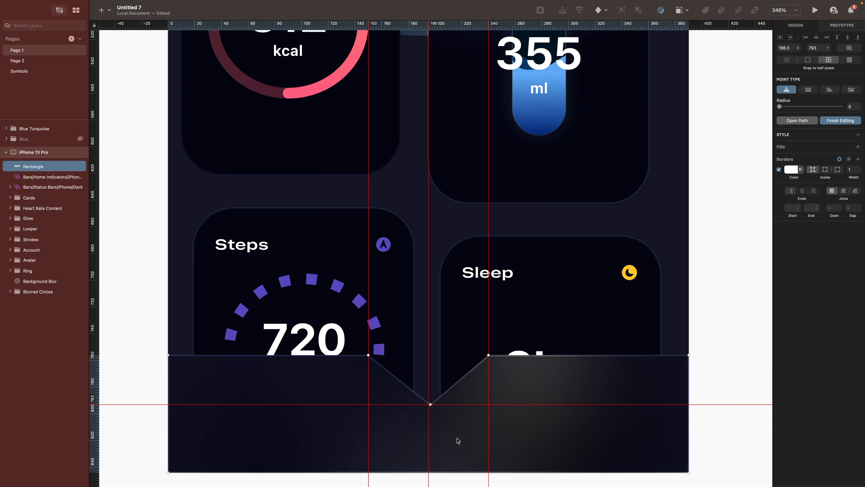
# Step: Round the lowered middle point and its two neighbouring anchor points to turn the notch into a smooth curve
pyautogui.moveTo(780, 109); pyautogui.dragTo(818, 108)
pyautogui.moveTo(352, 327); pyautogui.dragTo(494, 384)
pyautogui.moveTo(780, 108); pyautogui.dragTo(786, 109)
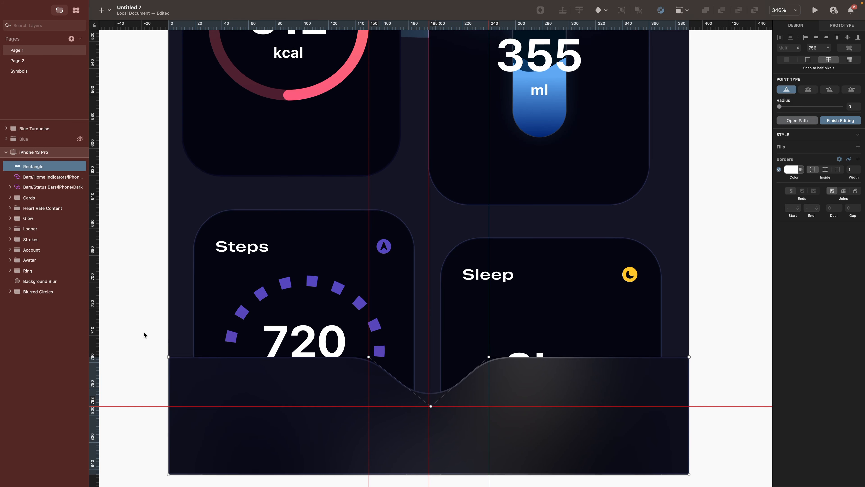
# Step: Lower the bar's two outer upper corner points to a guide at Y 766, round them with radius 35, and finish editing the path
pyautogui.moveTo(143, 333); pyautogui.dragTo(197, 386)
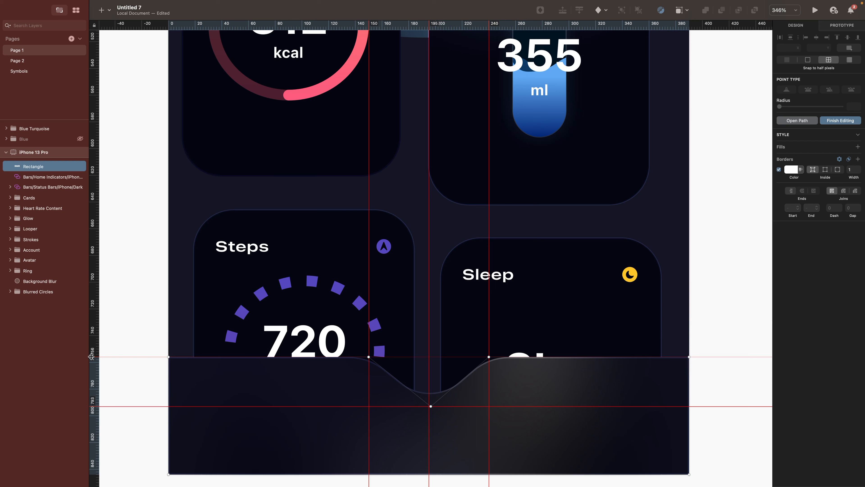
pyautogui.click(97, 370)
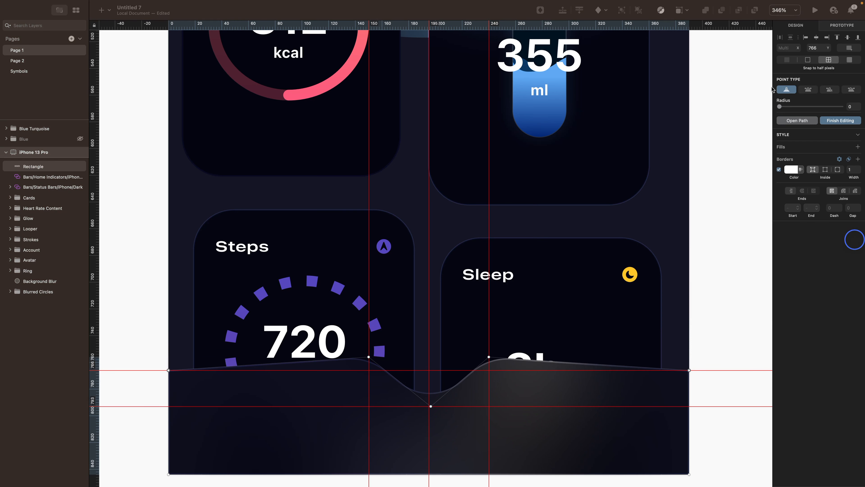
pyautogui.moveTo(779, 107); pyautogui.dragTo(796, 106)
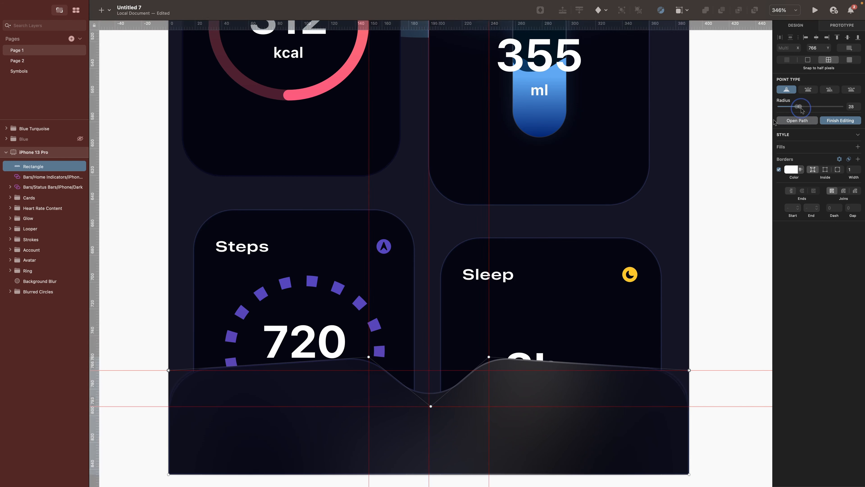
pyautogui.click(841, 121)
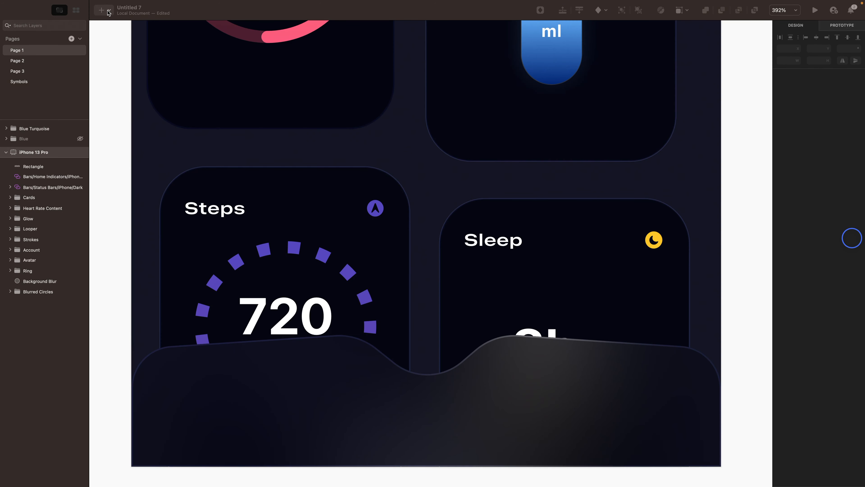
# Step: Insert the Apple iOS UI compact dark "4 Tabs" tab bar symbol over the curved bar at X 0, Y 785
pyautogui.click(109, 11)
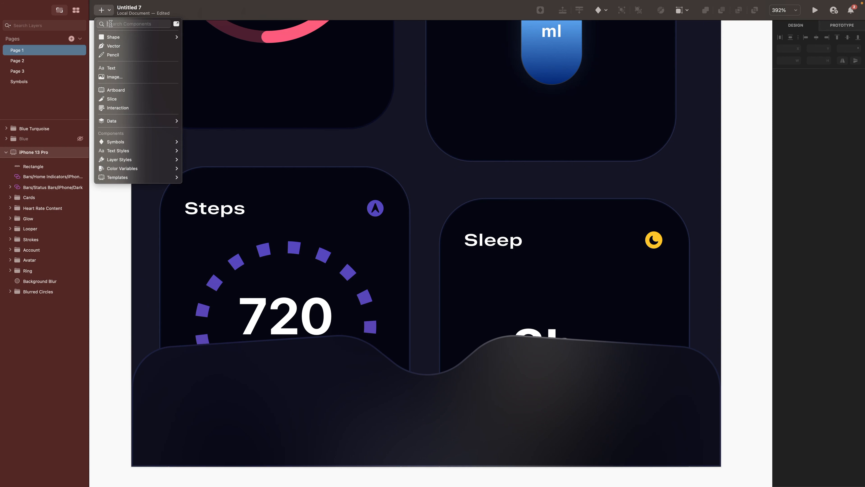
pyautogui.write('4 tabs')
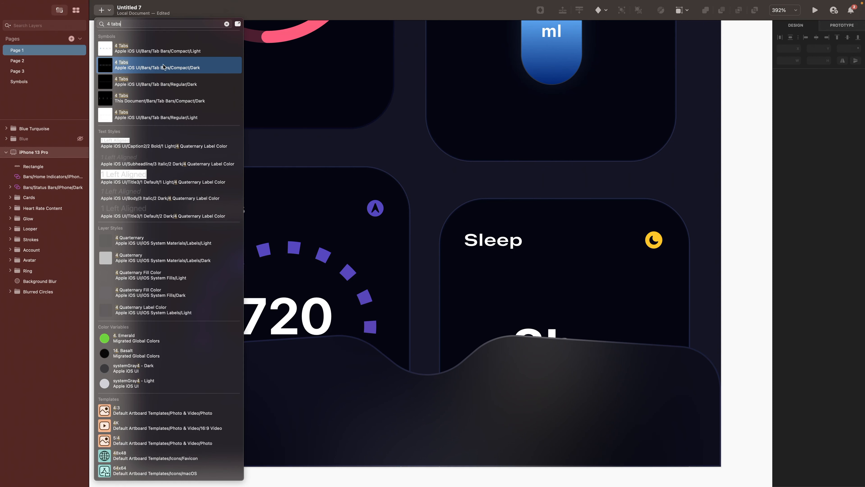
pyautogui.click(180, 67)
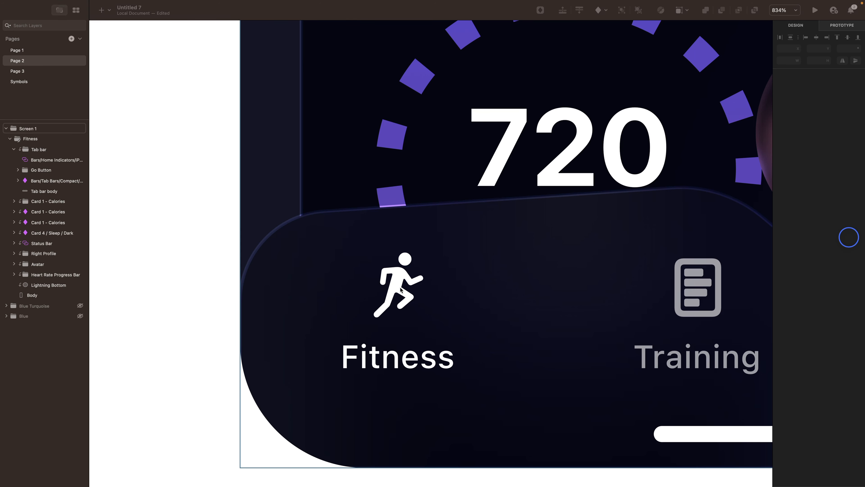
pyautogui.hscroll(5, 540, 289)
pyautogui.hscroll(10, 539, 289)
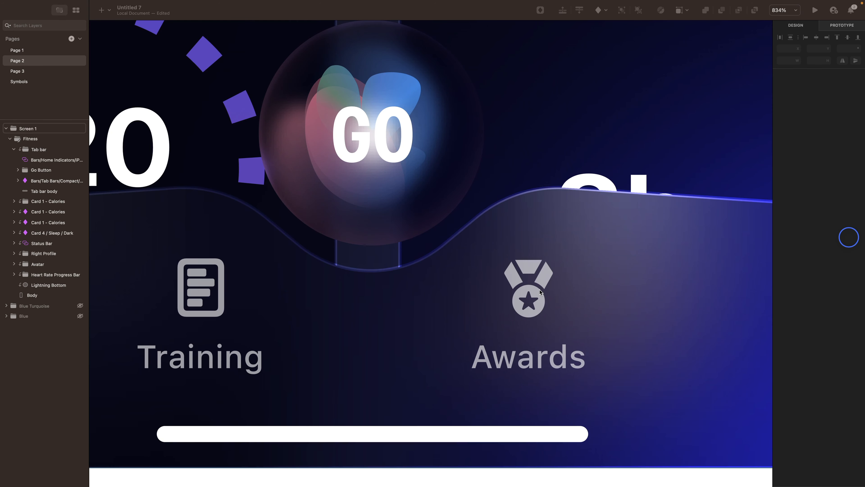
pyautogui.hscroll(12, 539, 291)
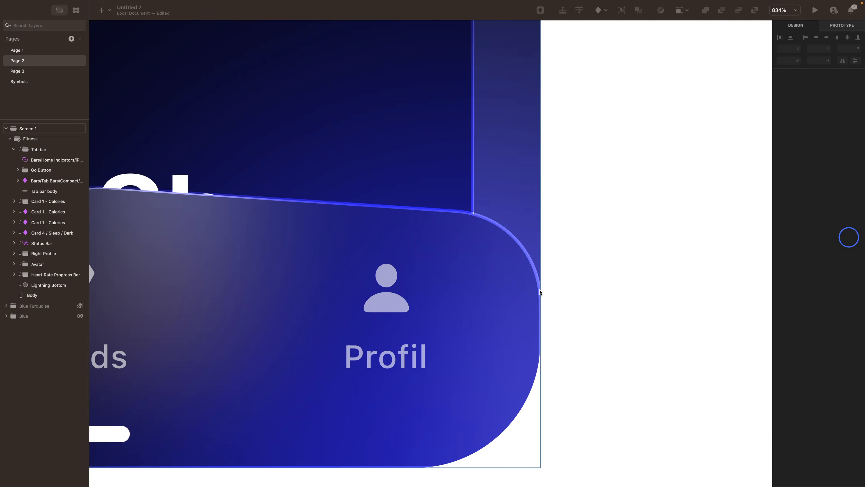
pyautogui.press('pageup')
pyautogui.click(295, 427)
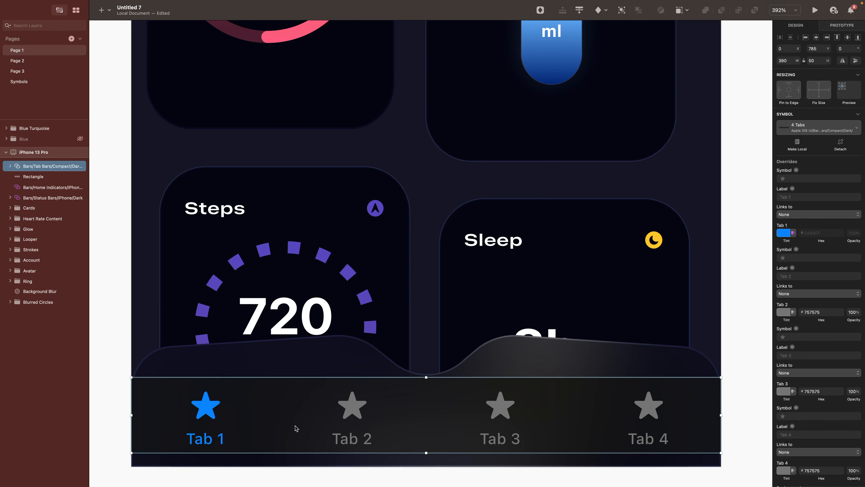
# Step: Unlink the new tab bar symbol from its library and replace Tab 1's star with the running-figure icon from the existing tab bar
pyautogui.doubleClick(306, 420)
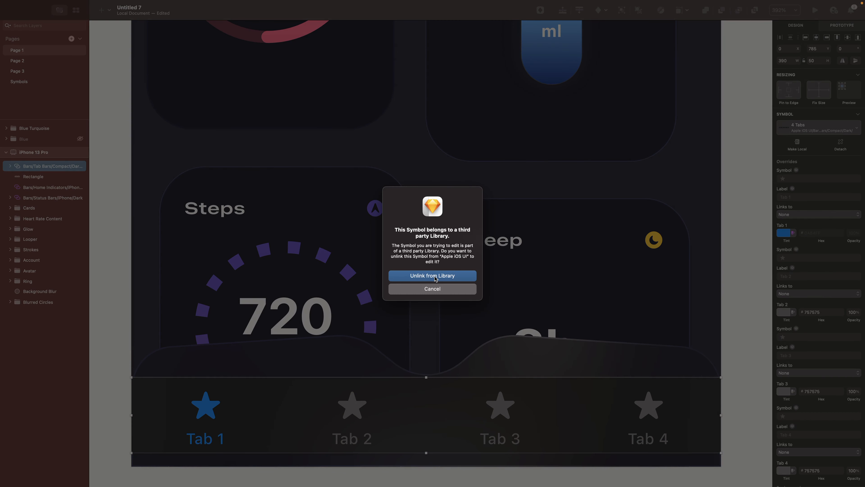
pyautogui.click(436, 277)
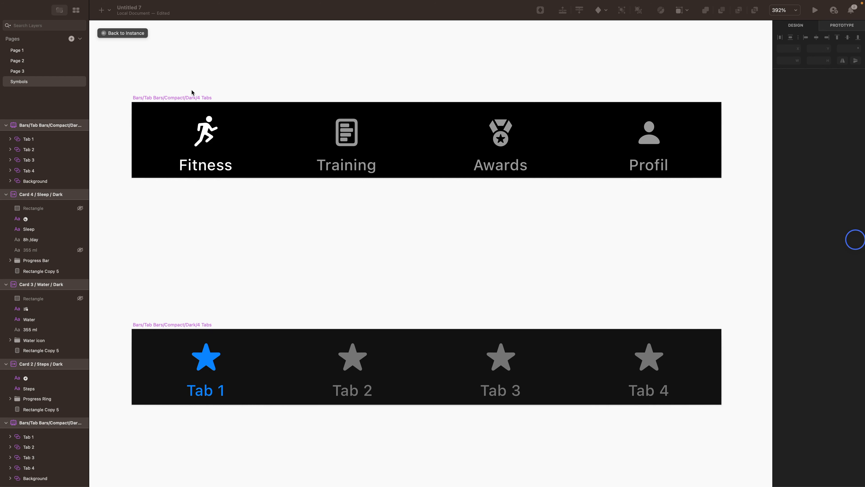
pyautogui.click(206, 130)
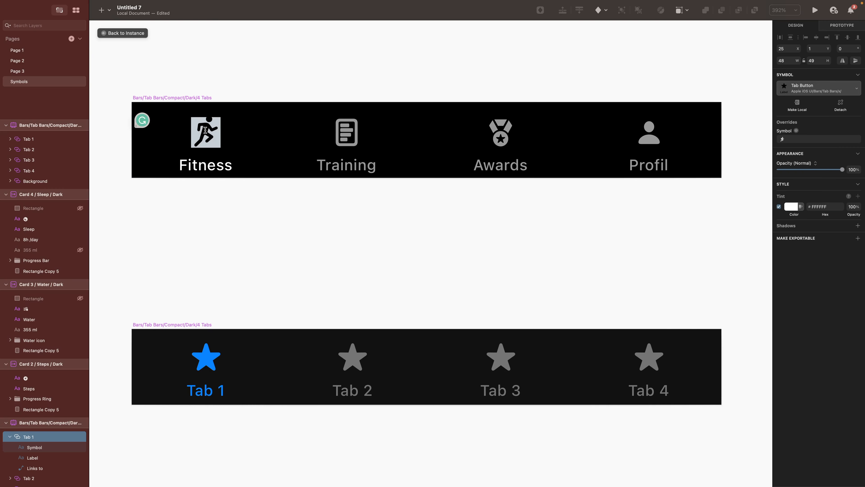
pyautogui.click(208, 355)
pyautogui.press('super+v')
pyautogui.click(277, 252)
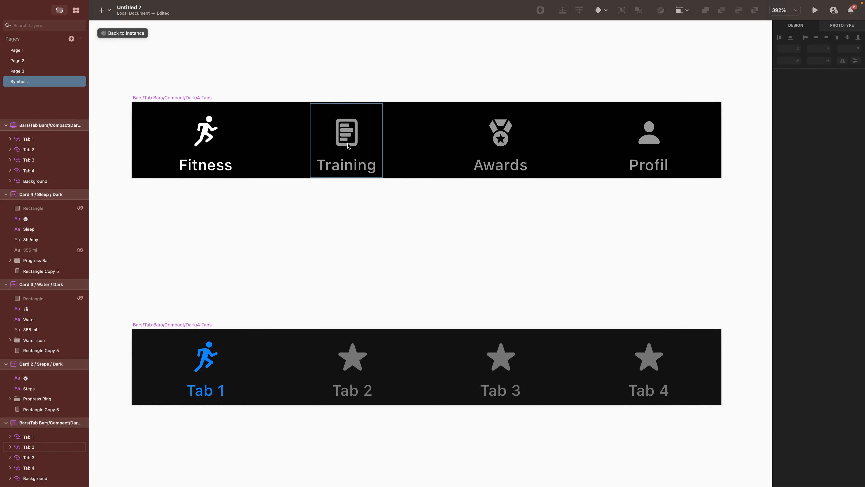
# Step: Replace Tab 2's star with the document icon copied from the existing tab bar's Training tab
pyautogui.doubleClick(348, 136)
pyautogui.press('super+c')
pyautogui.click(350, 248)
pyautogui.doubleClick(352, 356)
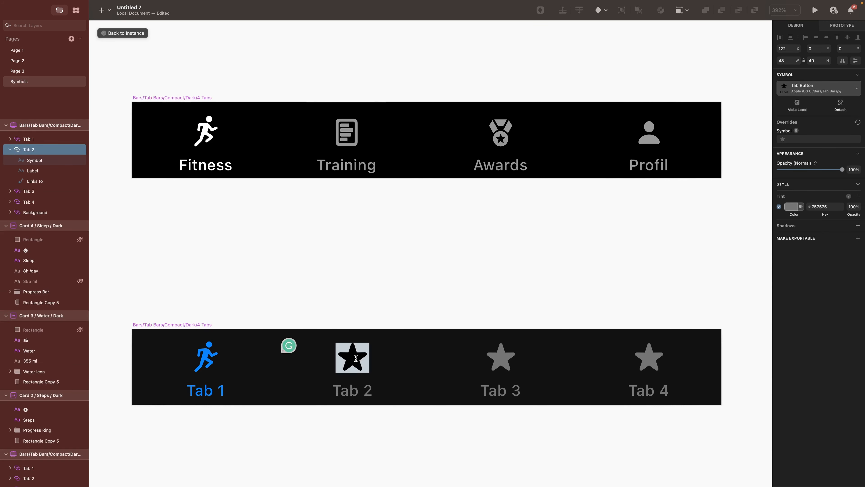
pyautogui.press('super+v')
pyautogui.click(454, 282)
# Step: Replace Tab 3's star with the medal icon copied from the existing tab bar's Awards tab
pyautogui.doubleClick(500, 133)
pyautogui.press('super+c')
pyautogui.doubleClick(501, 356)
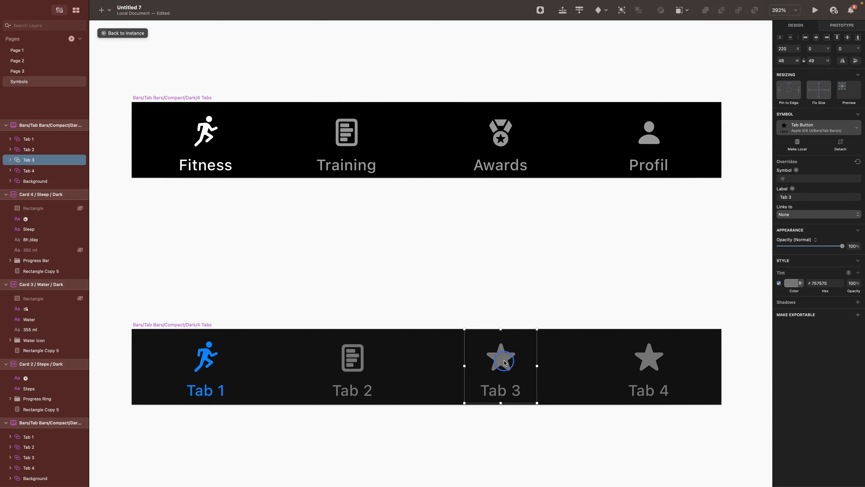
pyautogui.press('super+v')
# Step: Replace Tab 4's star with the person icon copied from the existing tab bar's Profil tab
pyautogui.click(649, 132)
pyautogui.doubleClick(649, 133)
pyautogui.press('super+c')
pyautogui.doubleClick(649, 356)
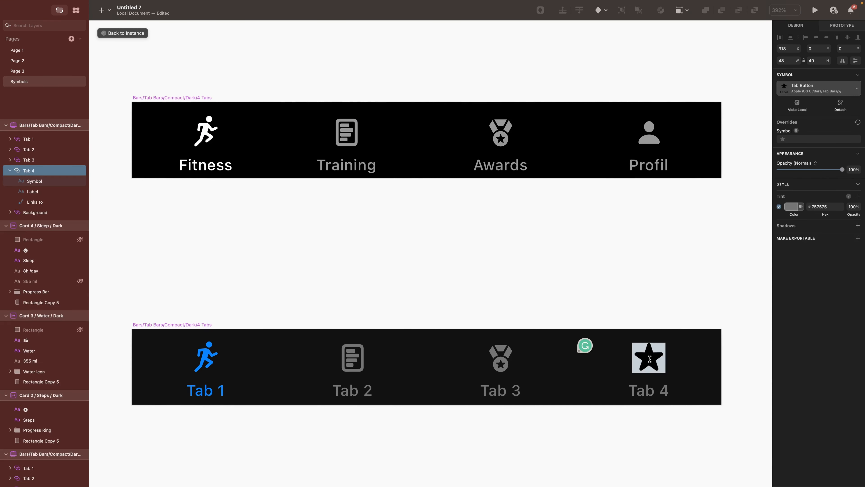
pyautogui.press('super+v')
pyautogui.click(561, 296)
# Step: Label the four tabs of the new tab bar symbol Fitness, Training, Awards and Profil
pyautogui.click(206, 385)
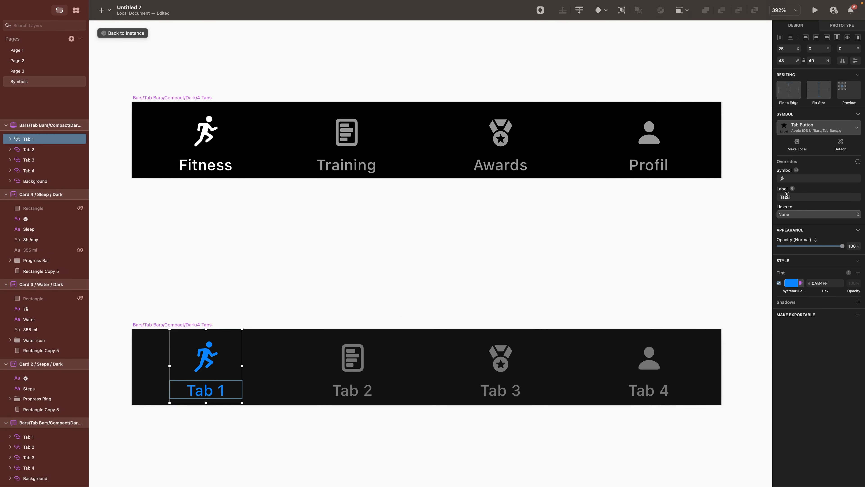
pyautogui.click(778, 198)
pyautogui.write('Fitness')
pyautogui.click(353, 375)
pyautogui.moveTo(793, 197); pyautogui.dragTo(776, 198)
pyautogui.write('Training')
pyautogui.click(499, 146)
pyautogui.click(500, 375)
pyautogui.write('Awards')
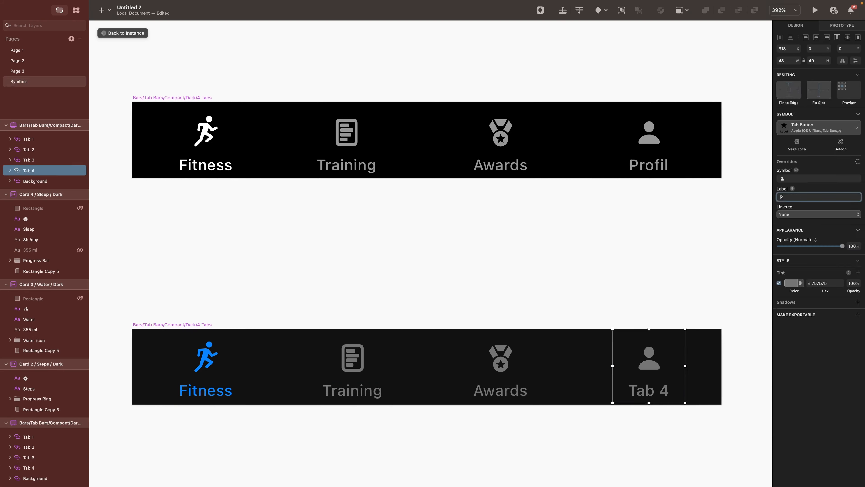
# Step: Change the Fitness tab's tint to white (FFFFFF)
pyautogui.click(222, 368)
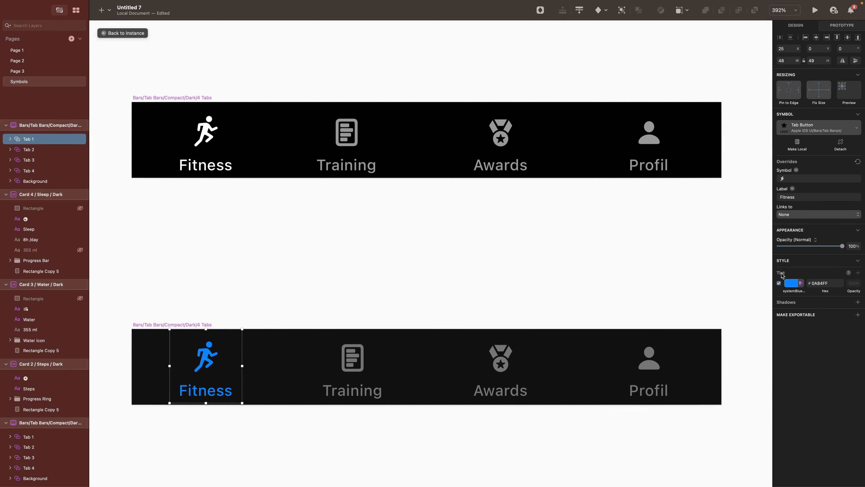
pyautogui.click(791, 282)
pyautogui.click(718, 276)
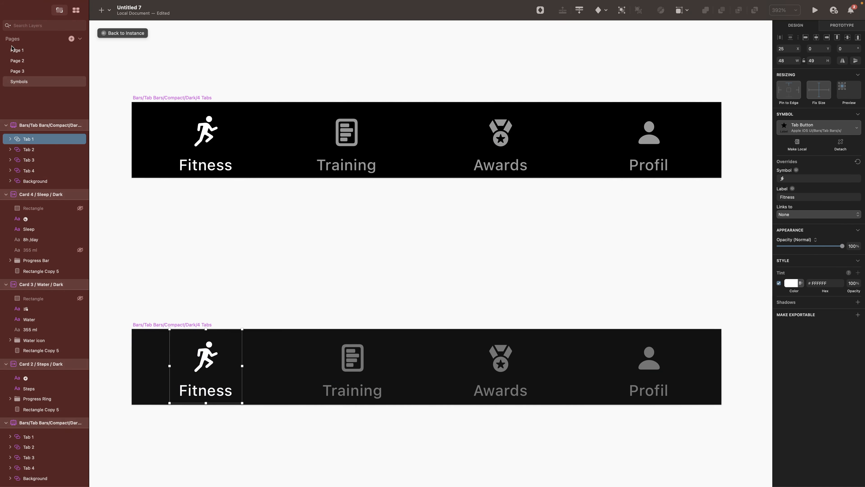
# Step: Return to Page 1 and override the new tab bar's background with No Symbol
pyautogui.click(14, 49)
pyautogui.click(739, 395)
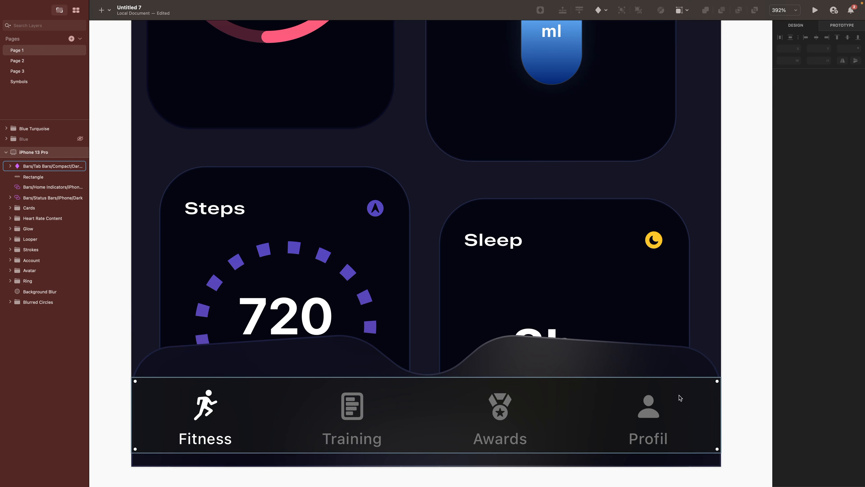
pyautogui.click(250, 401)
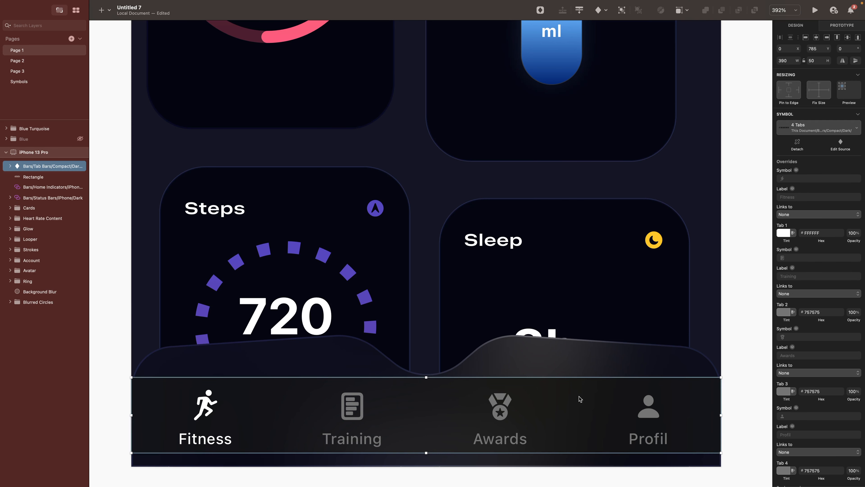
pyautogui.scroll(-5, 781, 382)
pyautogui.click(781, 380)
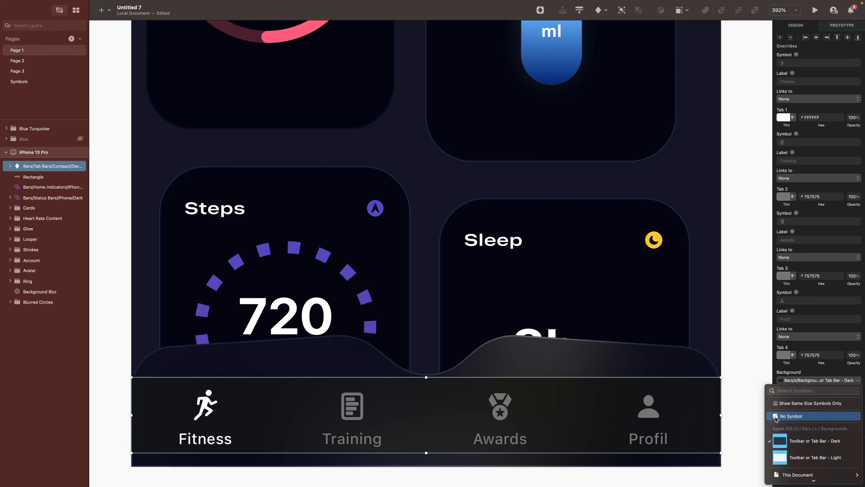
pyautogui.click(775, 417)
pyautogui.click(735, 396)
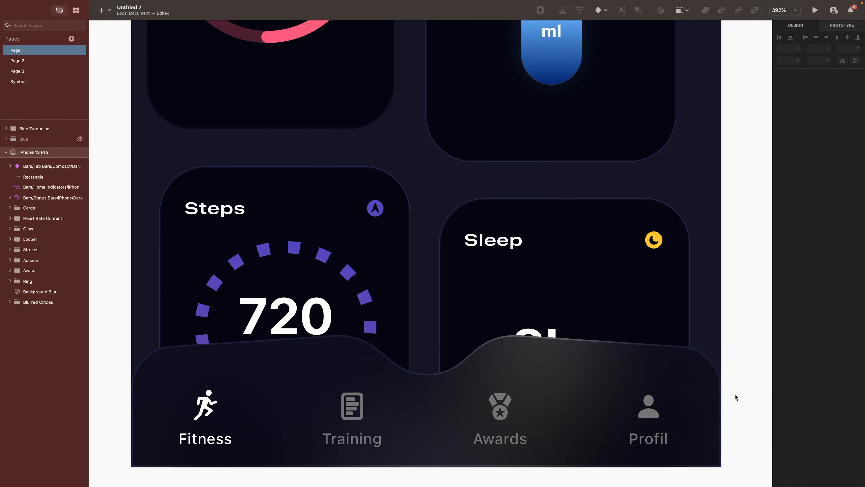
# Step: Align the tab bar vertically to the middle of the curved rectangle behind it
pyautogui.click(461, 417)
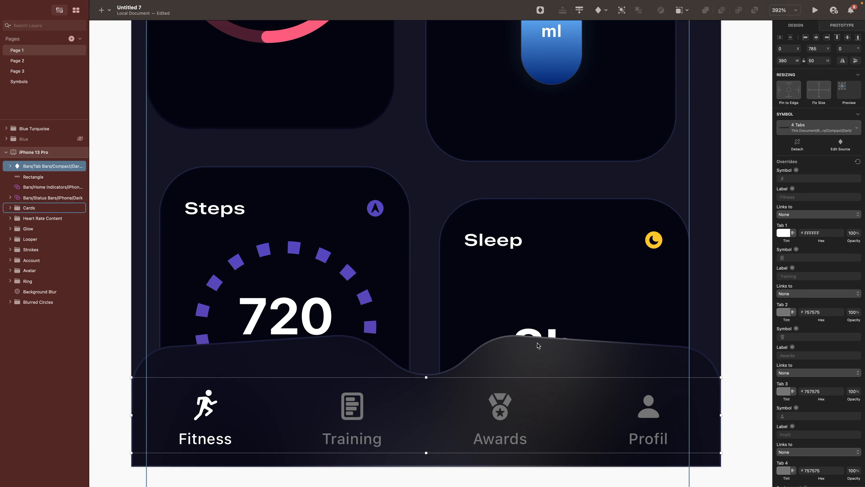
pyautogui.keyDown('shift'); pyautogui.click(526, 339); pyautogui.keyUp('shift')
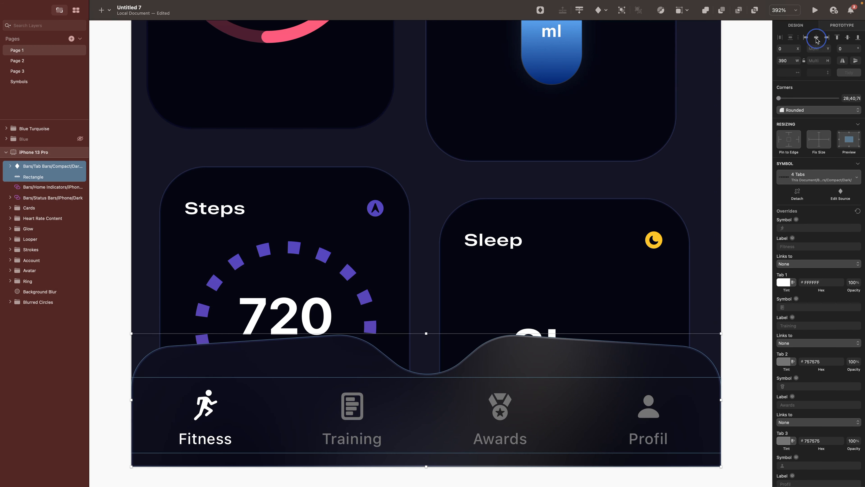
pyautogui.click(848, 37)
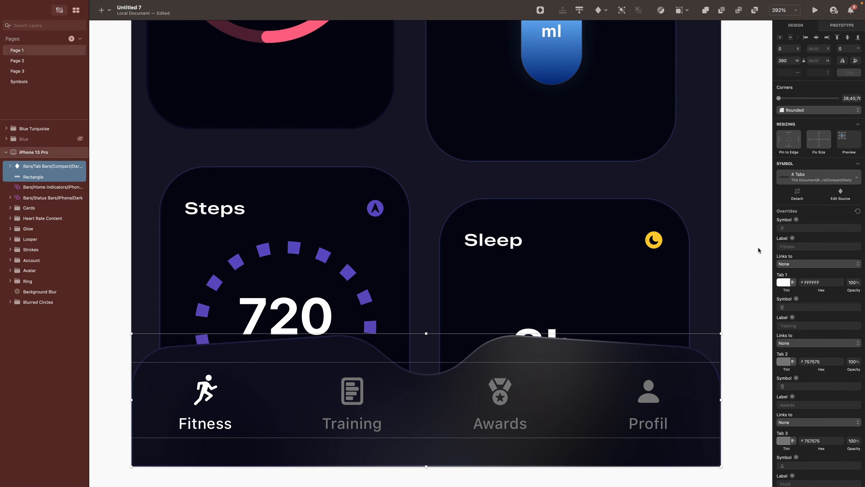
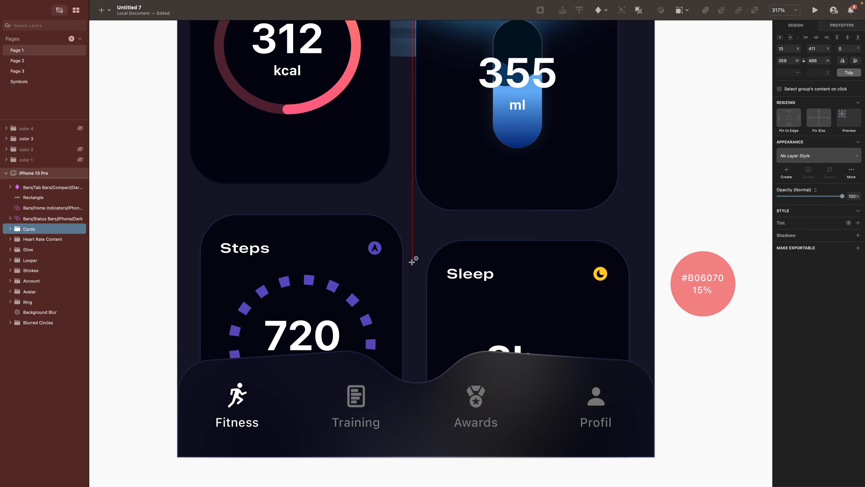
# Step: Draw a 70 by 70 circle in the dip of the curved tab bar and disable its fill and border
pyautogui.click(393, 249)
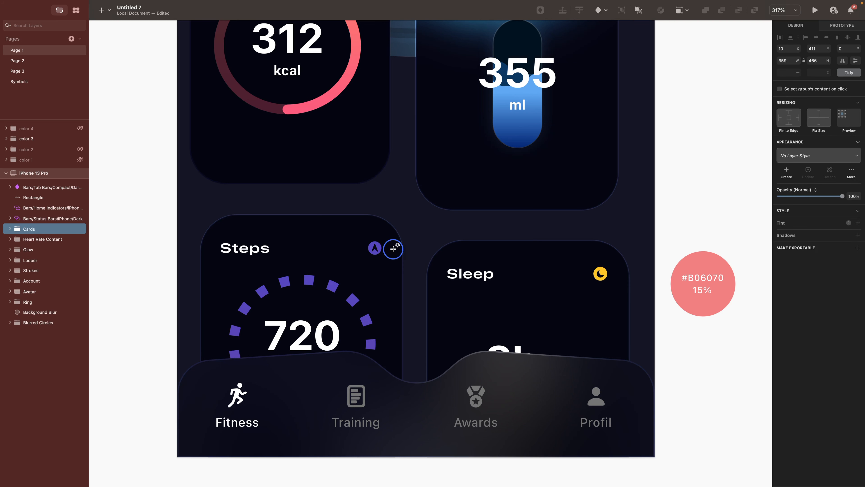
pyautogui.moveTo(393, 249); pyautogui.dragTo(451, 334)
pyautogui.moveTo(451, 277); pyautogui.dragTo(431, 317)
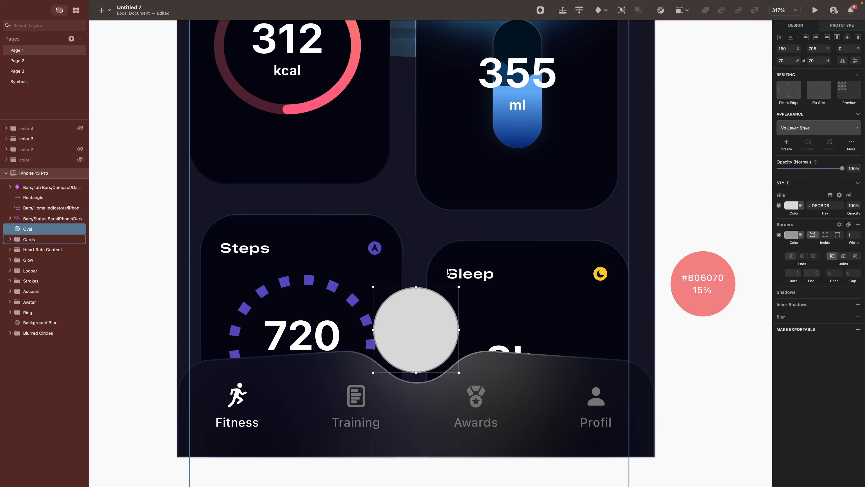
pyautogui.click(779, 206)
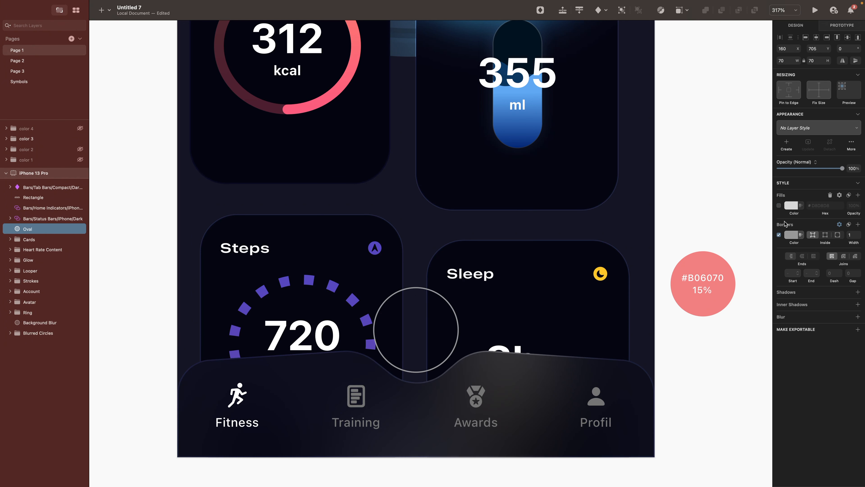
pyautogui.click(779, 235)
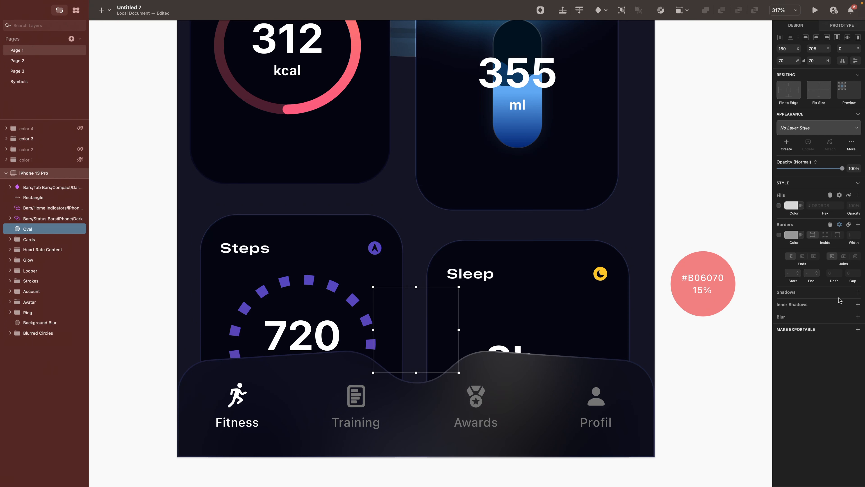
# Step: Add an inner shadow to the circle in the sampled pink F28181 at 16% alpha, with X 1, Y 1 and blur 1
pyautogui.click(858, 304)
pyautogui.click(790, 315)
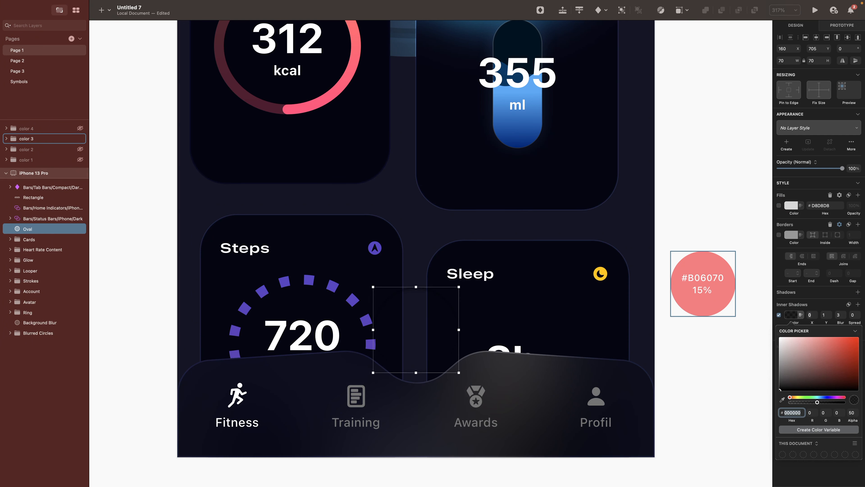
pyautogui.click(706, 302)
pyautogui.moveTo(844, 403); pyautogui.dragTo(798, 403)
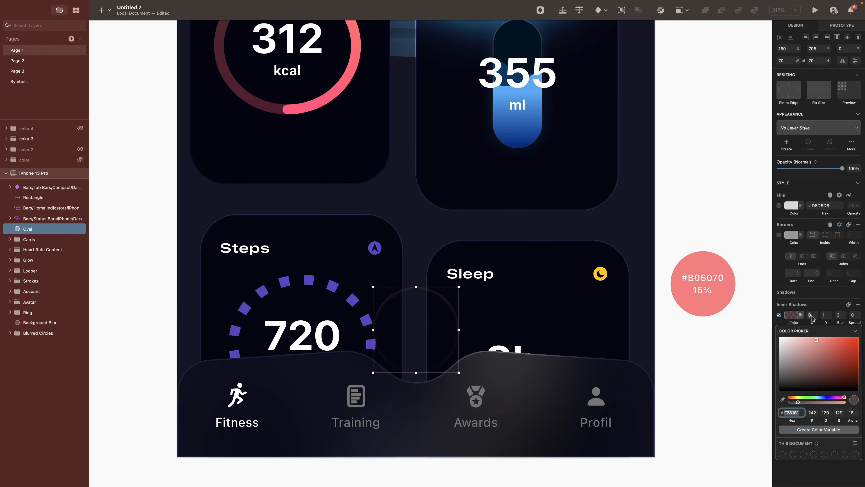
pyautogui.write('1')
pyautogui.click(813, 317)
pyautogui.write('1')
pyautogui.click(839, 316)
pyautogui.write('1')
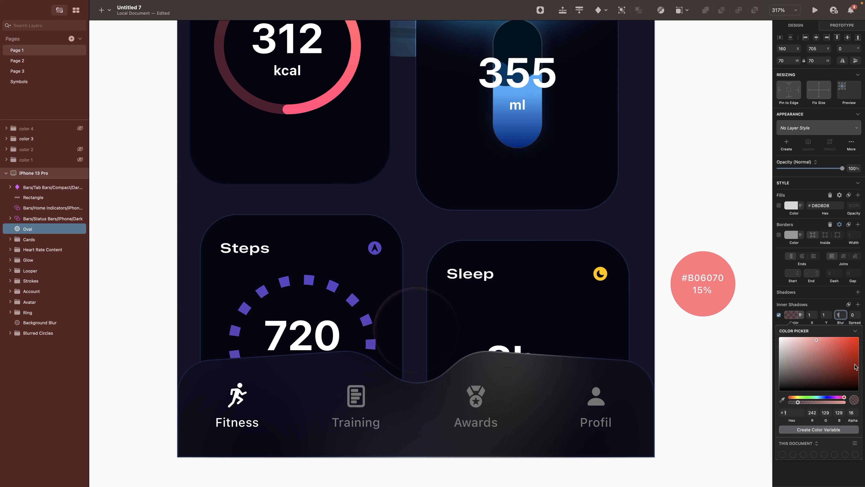
pyautogui.press('Return')
# Step: Add a second inner shadow to the circle in white FFFFFF at 50% alpha, with X 3, Y -3 and blur 10
pyautogui.click(858, 305)
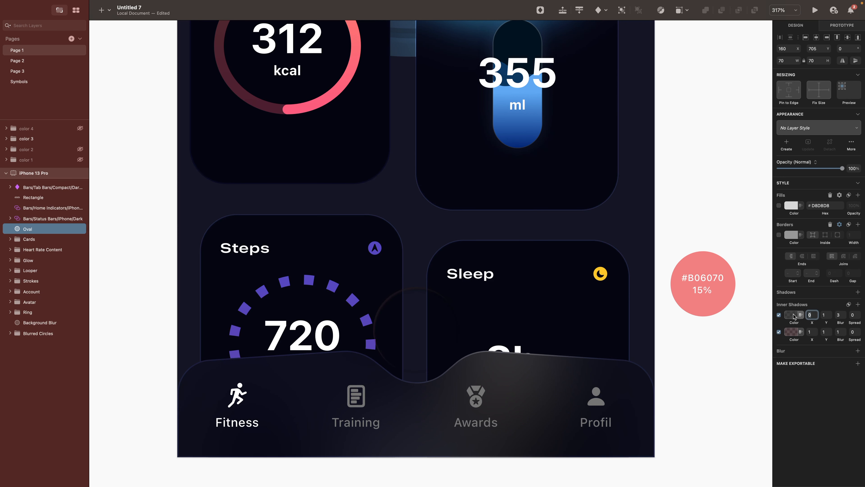
pyautogui.click(790, 314)
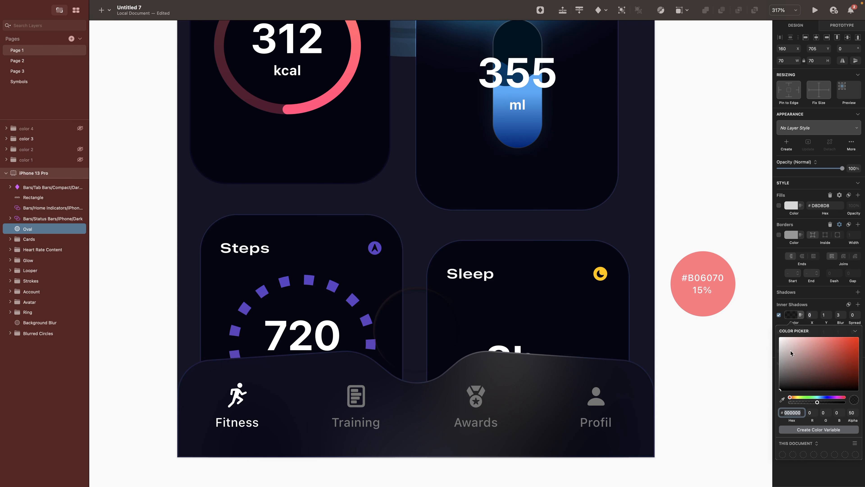
pyautogui.write('3')
pyautogui.click(811, 315)
pyautogui.click(823, 315)
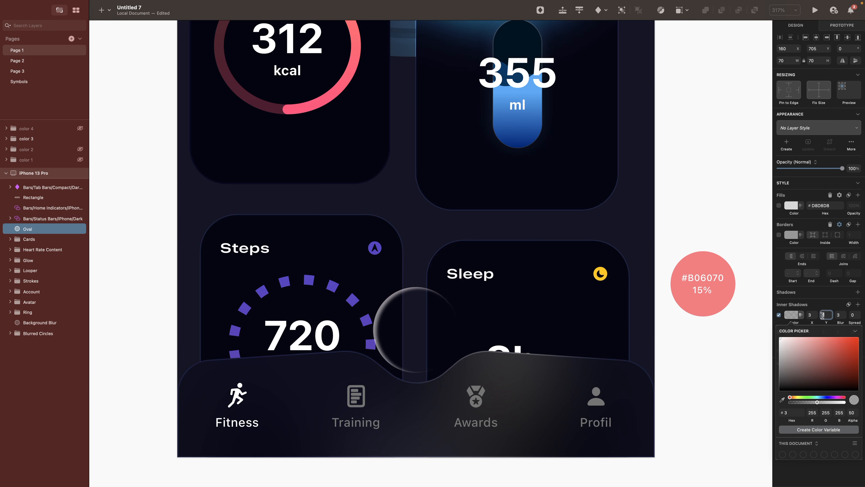
pyautogui.write('-3')
pyautogui.press('Return')
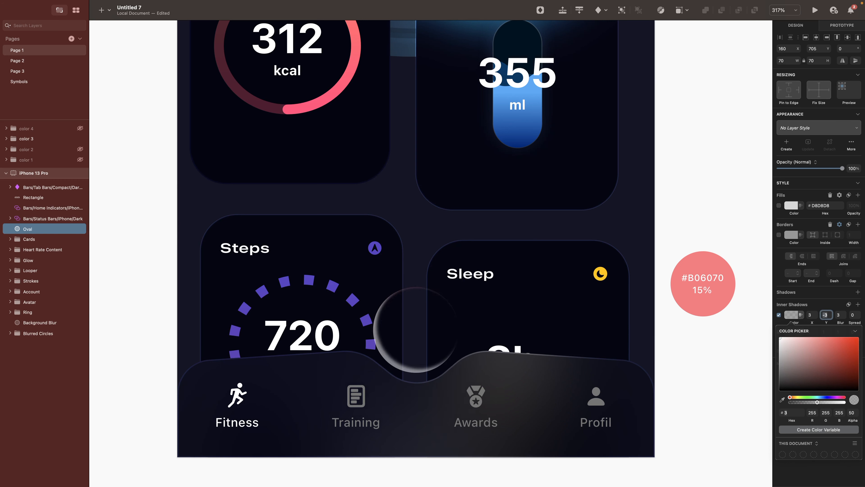
pyautogui.click(839, 315)
pyautogui.write('20')
# Step: Set the white inner shadow's blend mode to Overlay and give the circle a background blur of 2 with 7% saturation
pyautogui.click(848, 304)
pyautogui.moveTo(817, 314)
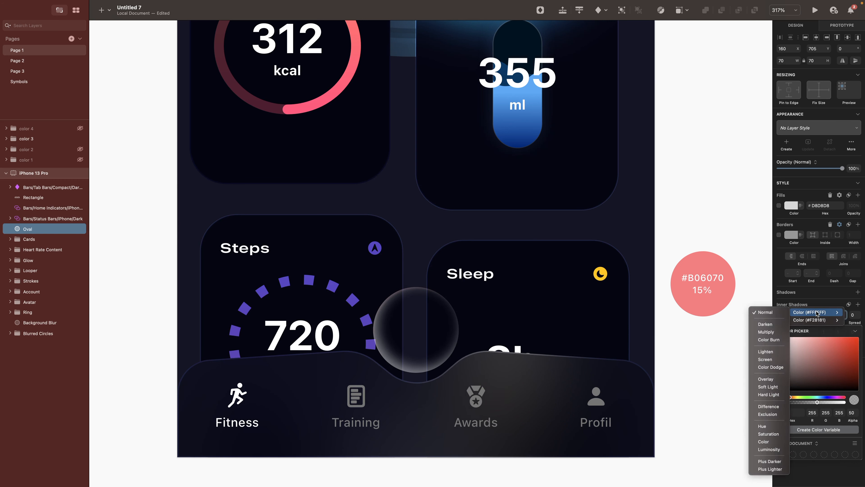
pyautogui.click(766, 379)
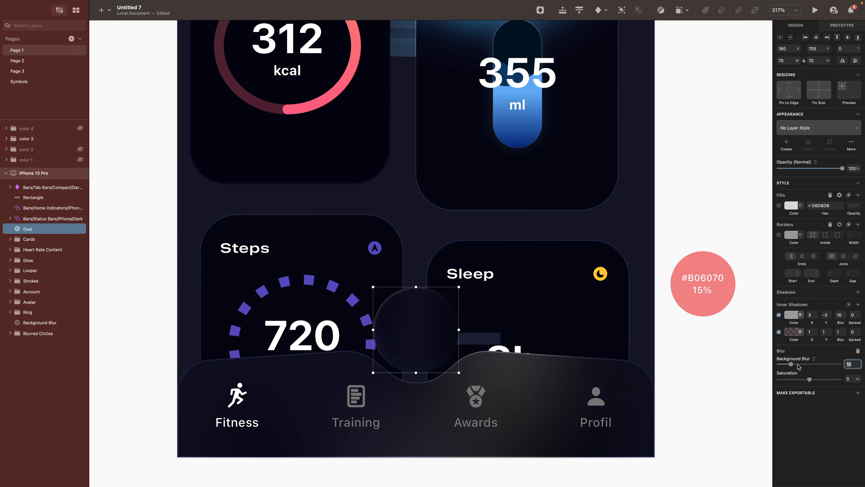
pyautogui.press('Return')
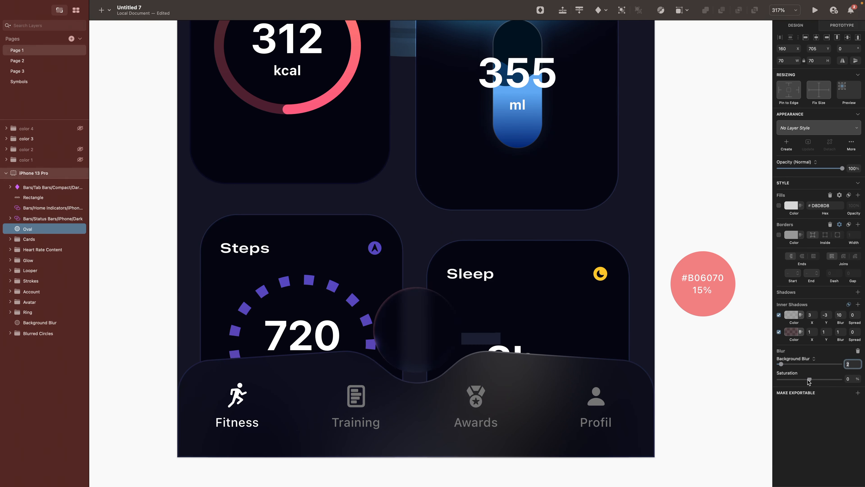
pyautogui.moveTo(809, 381); pyautogui.dragTo(811, 380)
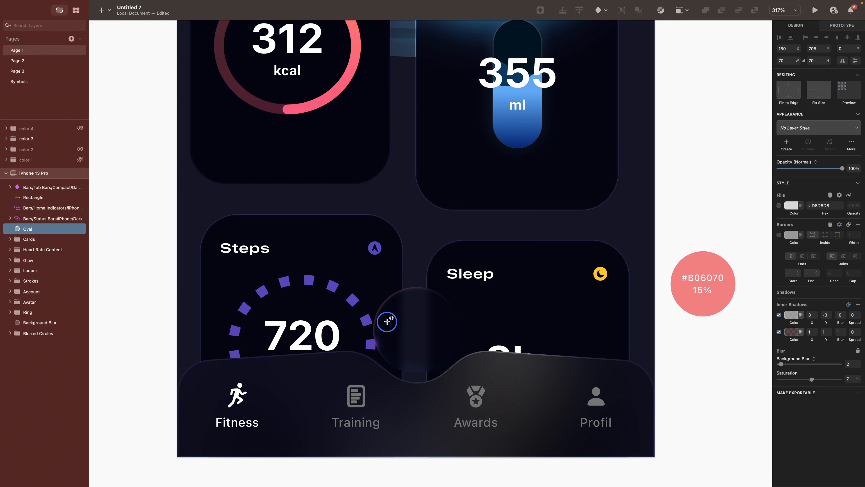
# Step: Draw a small oval about 26 by 42 over the circle's left edge and rotate it to -22°
pyautogui.moveTo(387, 321); pyautogui.dragTo(405, 350)
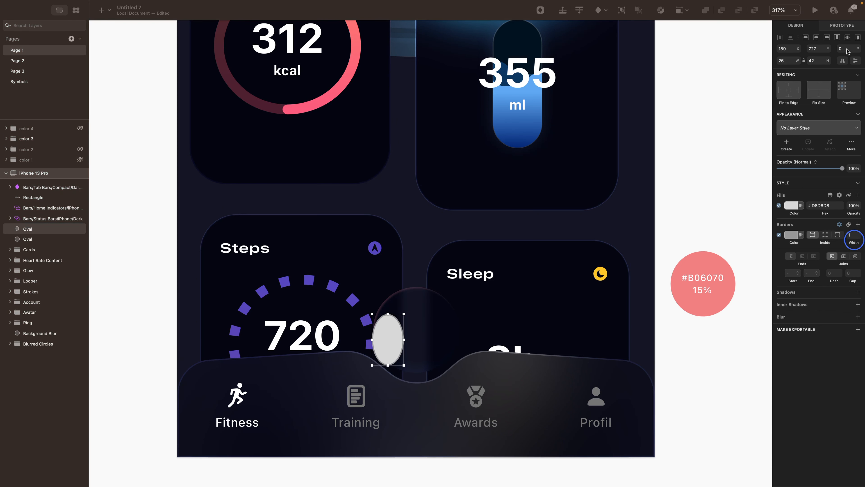
pyautogui.click(839, 49)
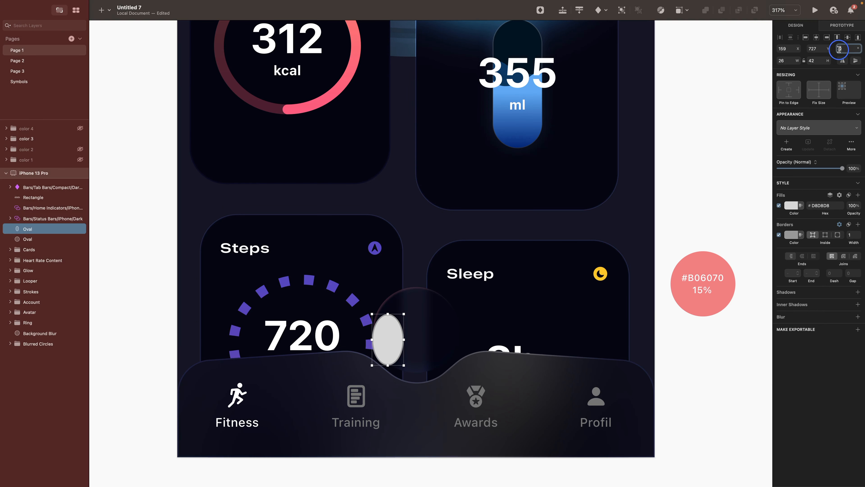
pyautogui.press('Return')
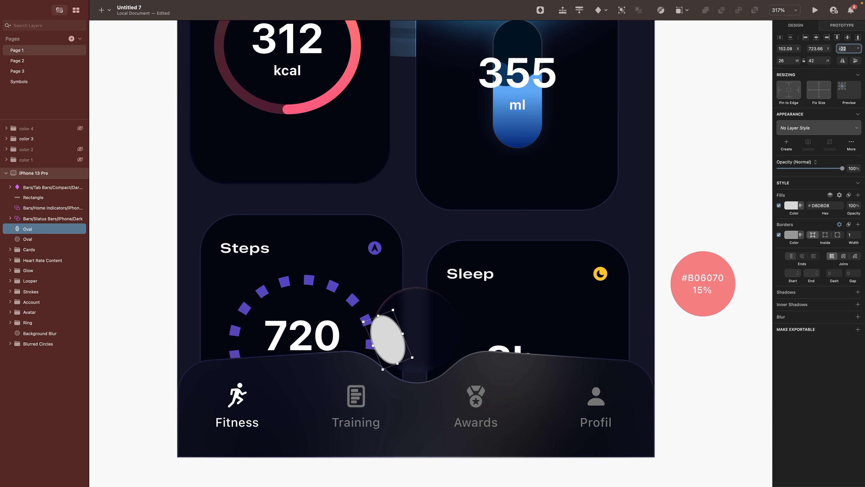
# Step: Position the rotated oval at X 159, Y 727 and turn off its border
pyautogui.click(793, 49)
pyautogui.write('159')
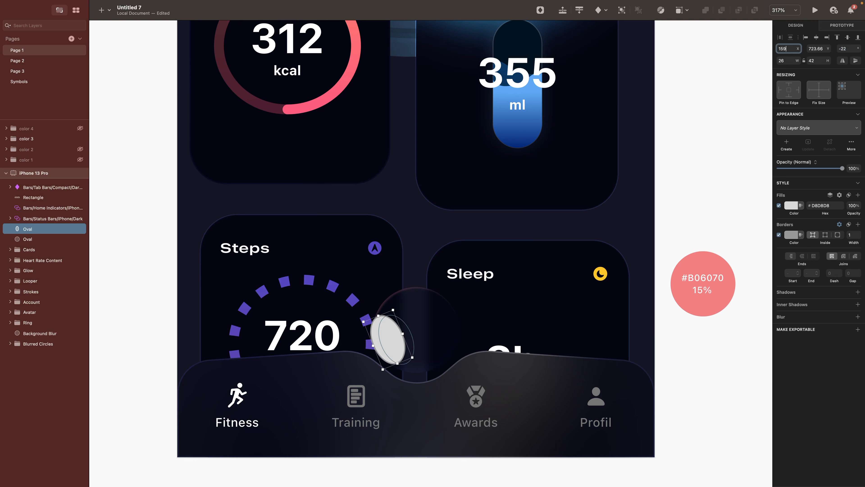
pyautogui.press('Tab')
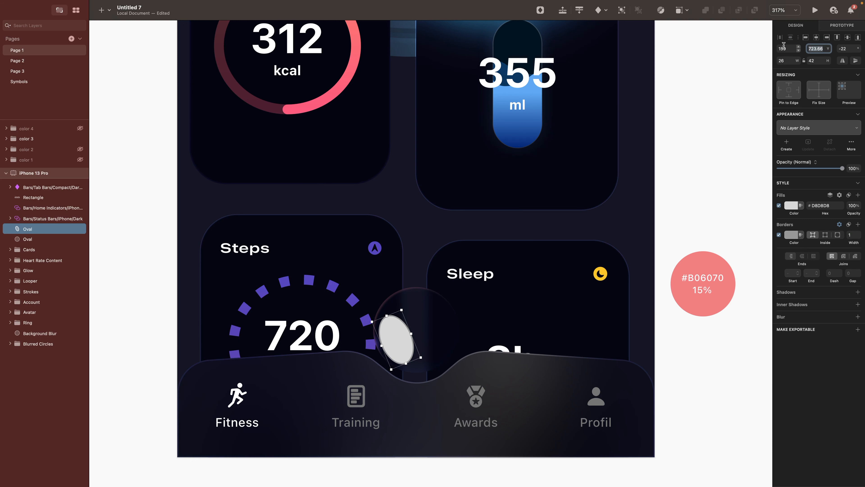
pyautogui.write('727')
pyautogui.press('Return')
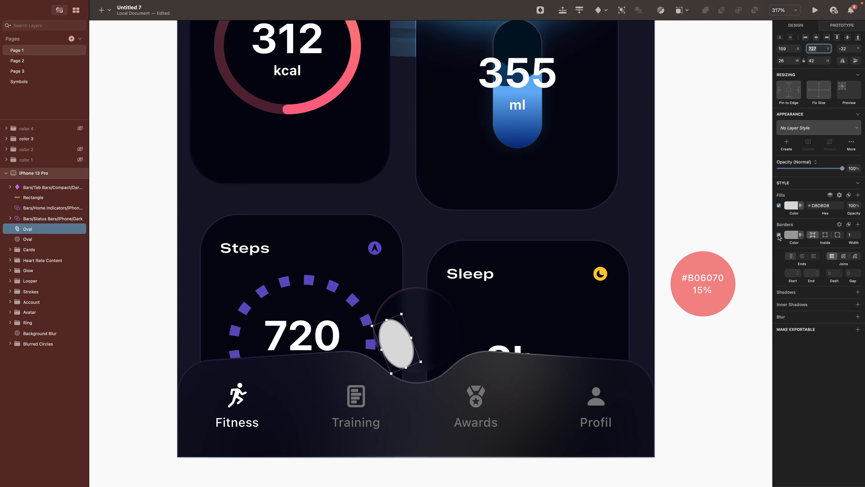
pyautogui.click(779, 235)
# Step: Reshape the oval by pulling its right-hand point inward, and place its layer beneath the circle
pyautogui.press('Return')
pyautogui.moveTo(410, 338); pyautogui.dragTo(402, 340)
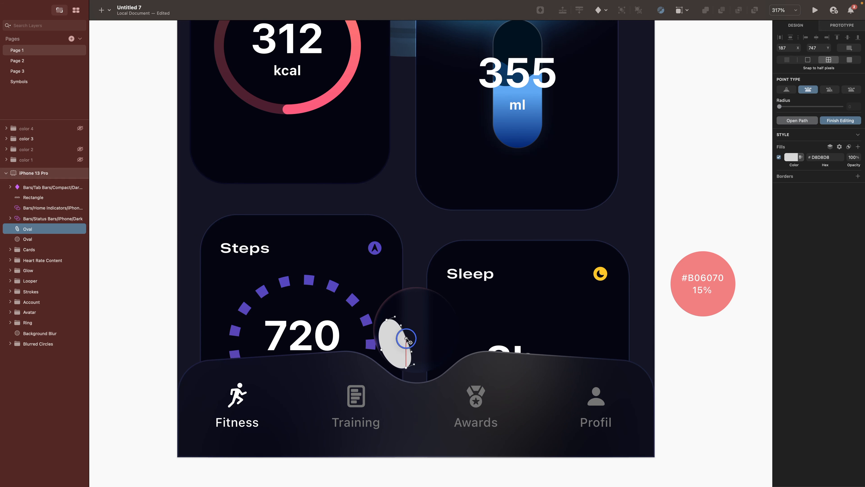
pyautogui.click(29, 229)
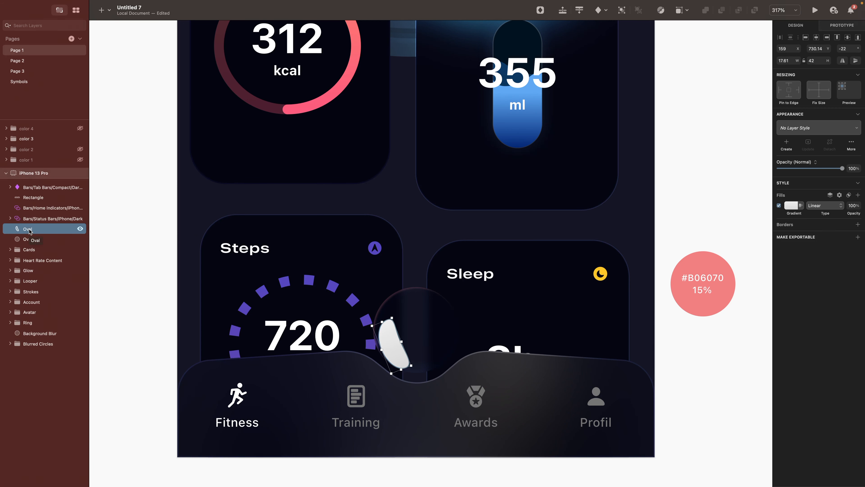
pyautogui.moveTo(29, 231); pyautogui.dragTo(29, 246)
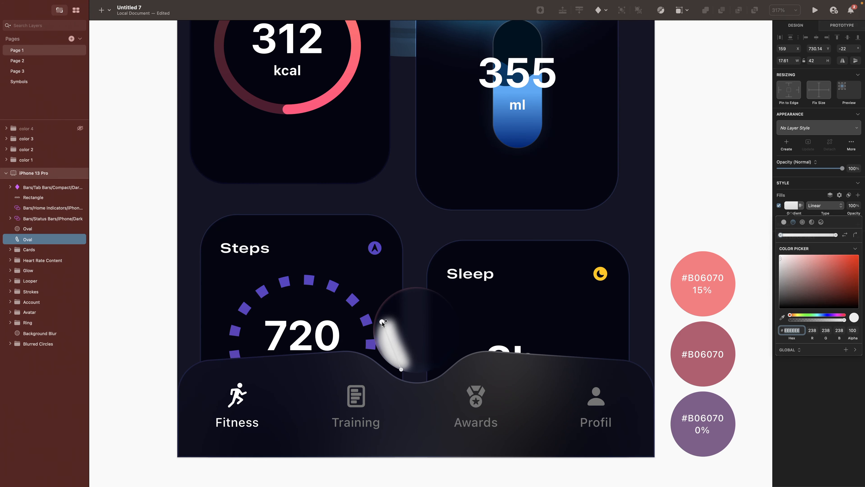
# Step: Colour the reshaped oval's gradient from B06070 at the upper stop to 7E608A at the lower stop, sampled from the reference swatches
pyautogui.click(382, 322)
pyautogui.hotkey('ctrl', 'c')
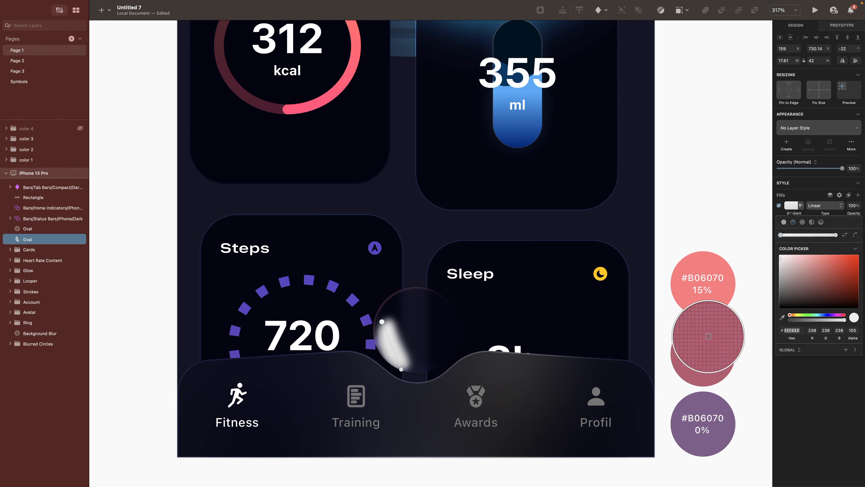
pyautogui.click(709, 338)
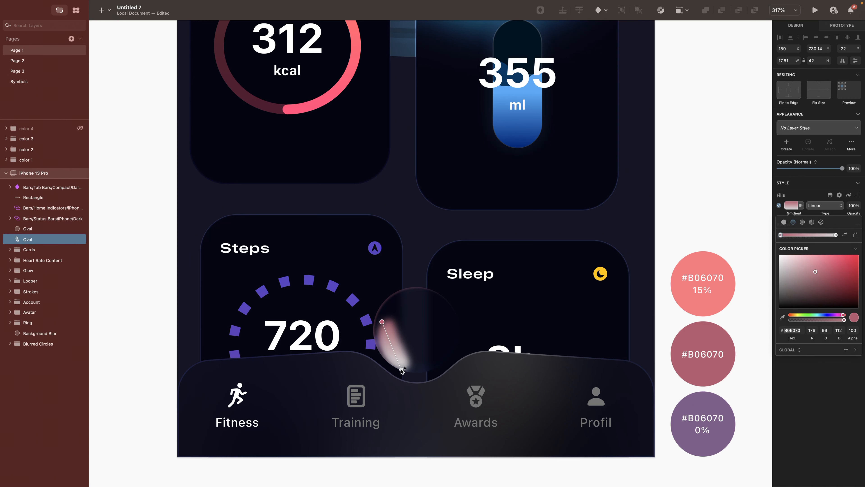
pyautogui.hotkey('ctrl', 'c')
pyautogui.click(708, 403)
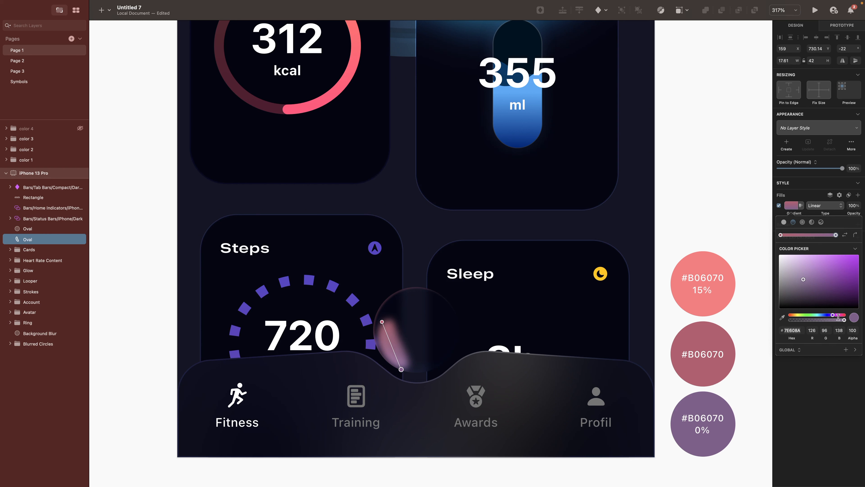
# Step: Fade the reshaped oval's lower gradient stop to 0%, and draw a 41 by 41 circle without a border in the round button's centre
pyautogui.moveTo(844, 320); pyautogui.dragTo(190, 307)
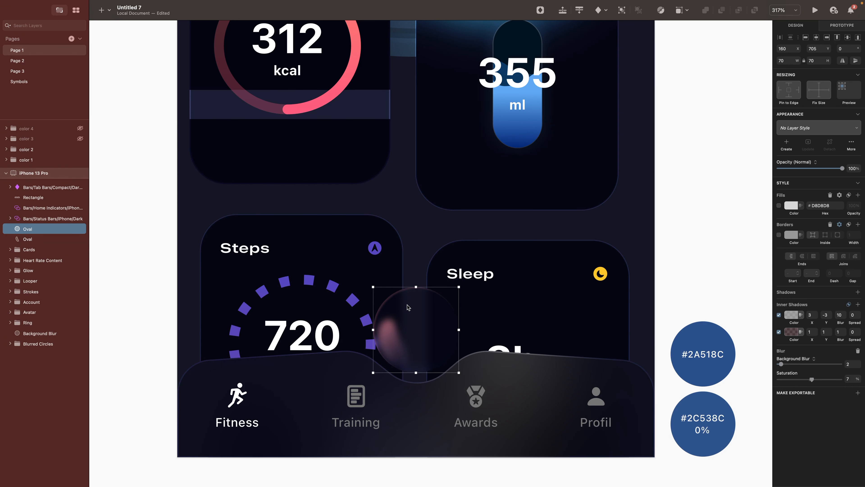
pyautogui.press('o')
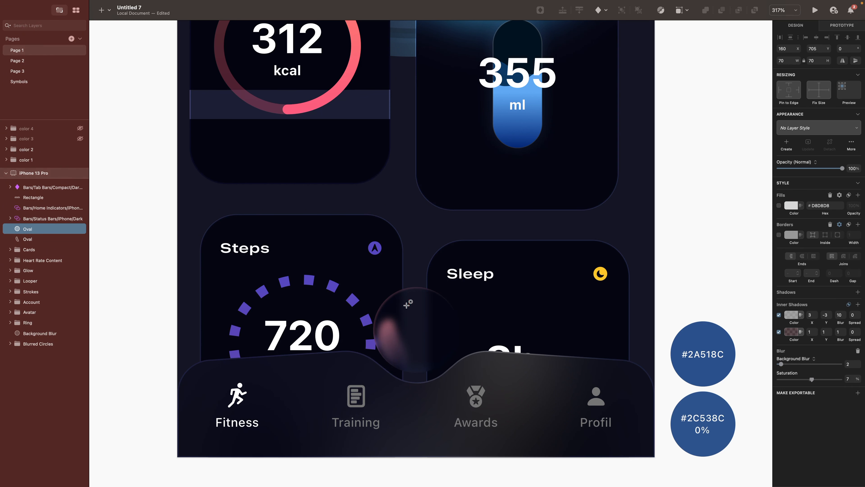
pyautogui.moveTo(399, 306); pyautogui.dragTo(400, 308)
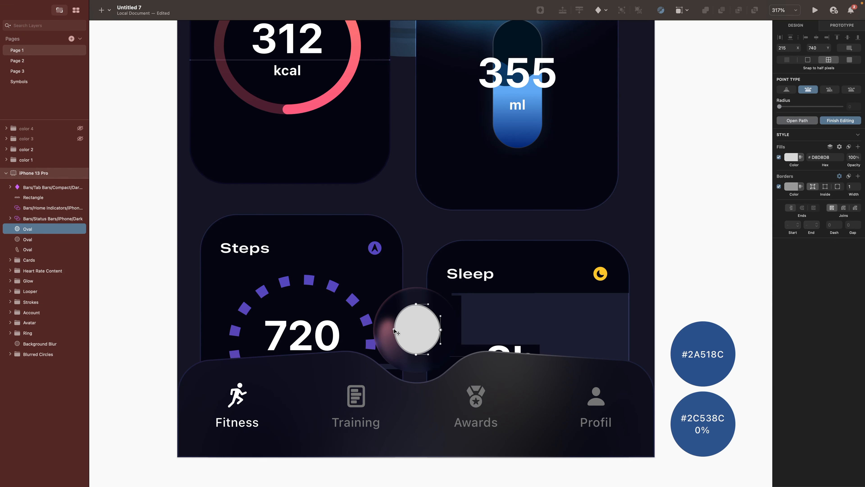
pyautogui.moveTo(394, 329); pyautogui.dragTo(390, 330)
pyautogui.click(779, 186)
pyautogui.click(834, 120)
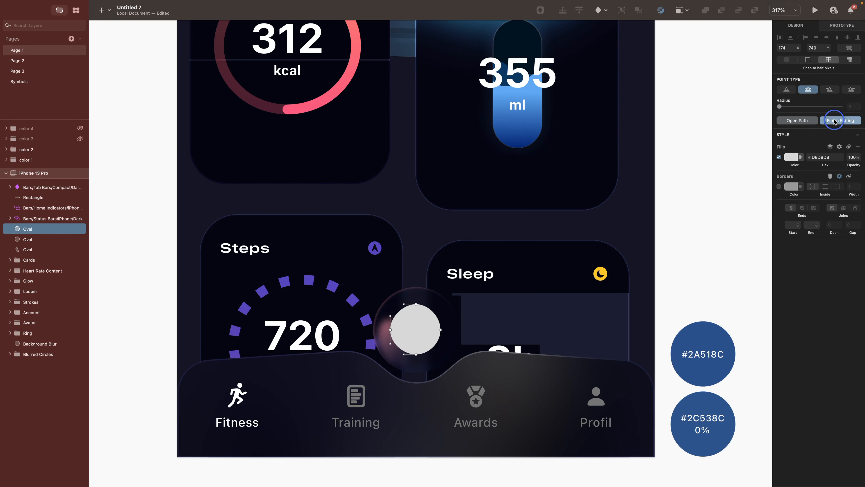
# Step: Fill the new circle with a linear gradient from 2A518C at the upper stop to 2C538C at 0% alpha at the lower stop
pyautogui.click(791, 205)
pyautogui.click(793, 222)
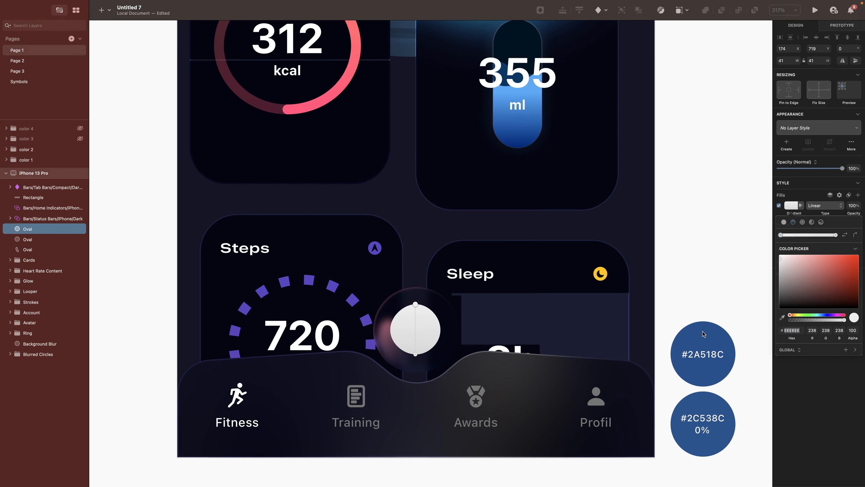
pyautogui.hotkey('ctrl', 'c')
pyautogui.click(703, 332)
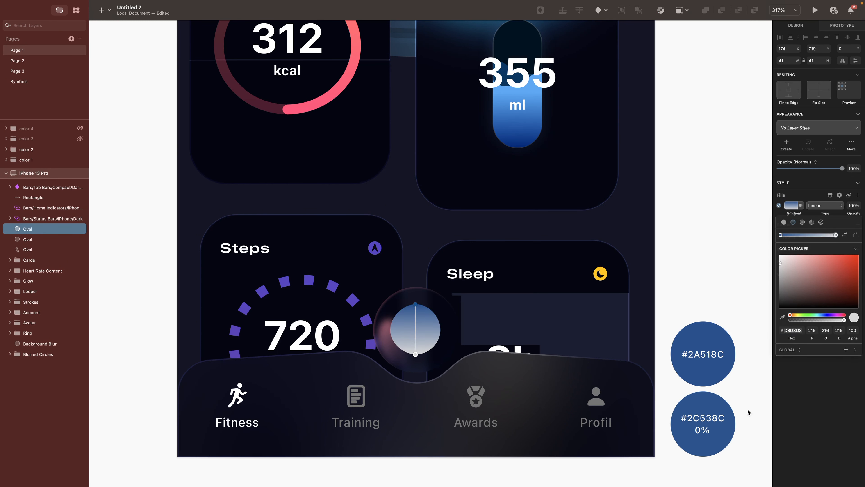
pyautogui.hotkey('ctrl', 'c')
pyautogui.click(709, 406)
pyautogui.moveTo(845, 320); pyautogui.dragTo(747, 320)
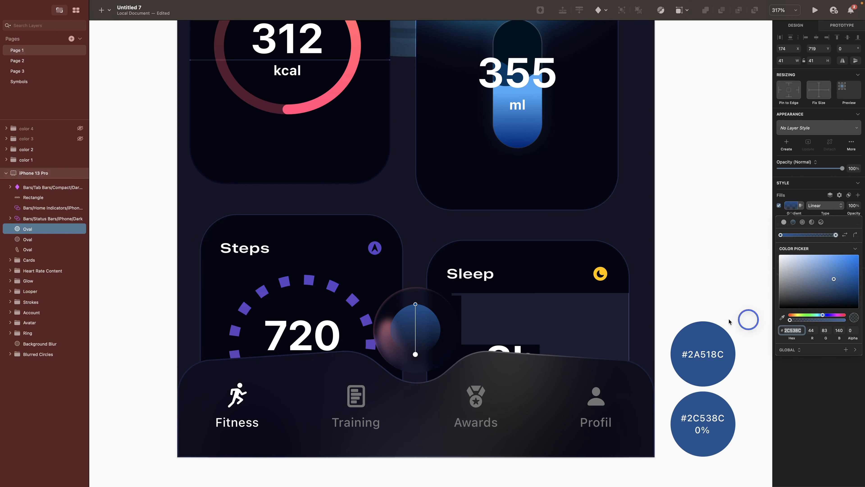
pyautogui.click(791, 206)
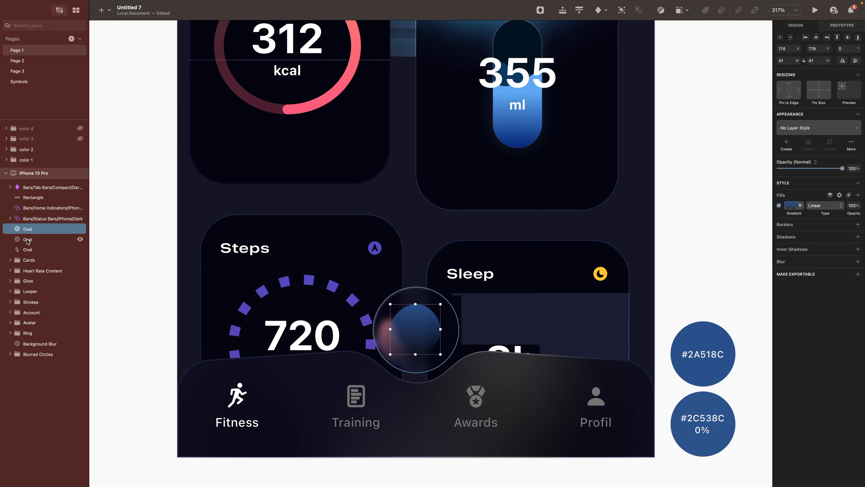
# Step: Set the pink oval's fill opacity to 80%, and angle the blue circle's gradient by moving its upper stop to the circle's right edge
pyautogui.click(28, 249)
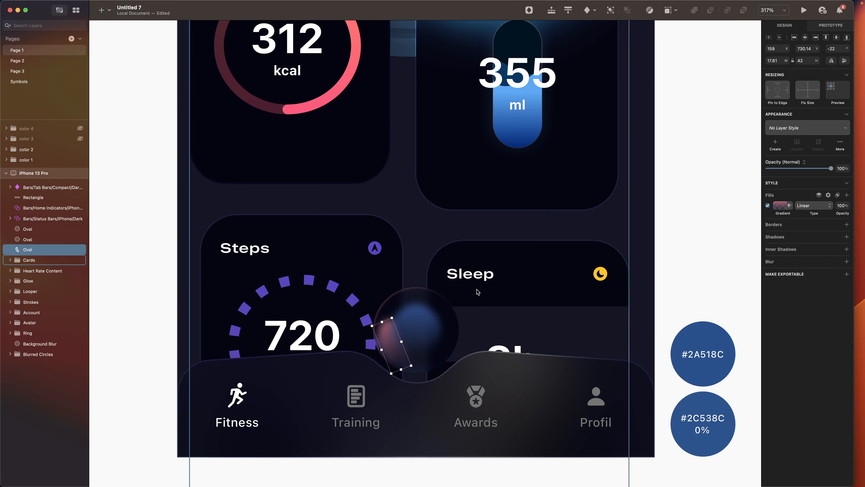
pyautogui.click(838, 205)
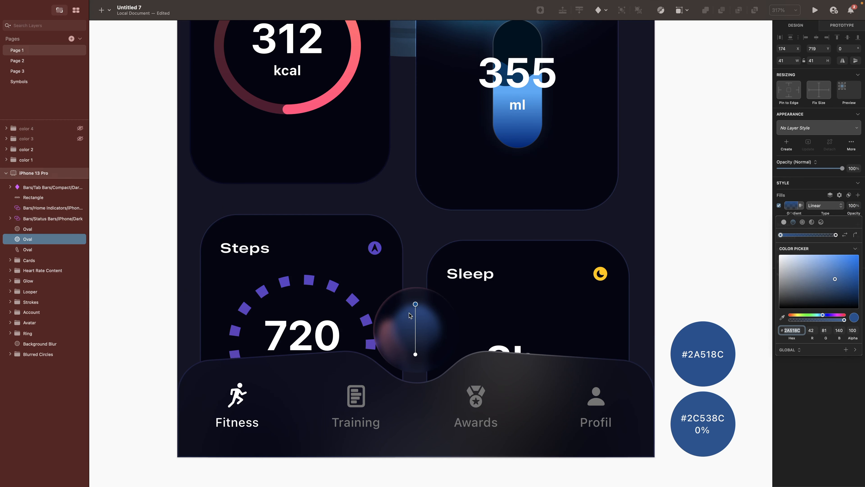
pyautogui.moveTo(416, 304); pyautogui.dragTo(440, 324)
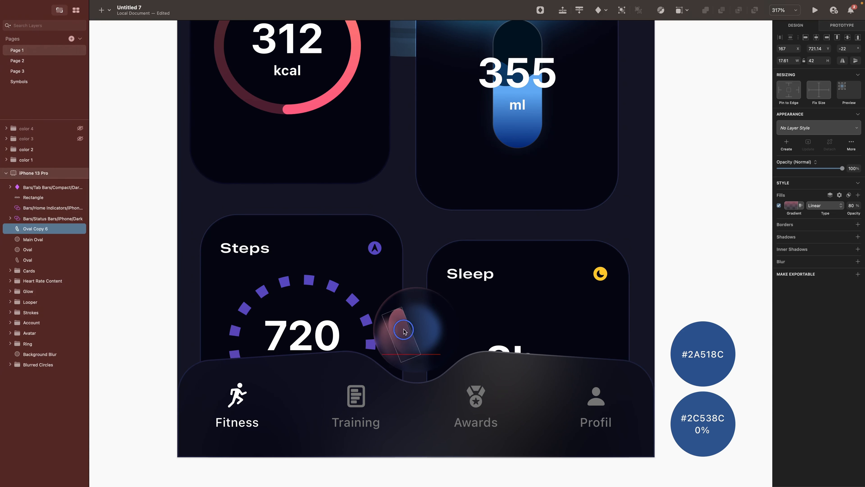
# Step: Shift the duplicated pink petal, and draw a wavy path about 44 by 41 across the button, layered just beneath the status bar
pyautogui.moveTo(403, 329); pyautogui.dragTo(435, 325)
pyautogui.press('v')
pyautogui.click(397, 321)
pyautogui.click(405, 301)
pyautogui.click(452, 334)
pyautogui.click(442, 324)
pyautogui.press('Escape')
pyautogui.scroll(5, 439, 310)
pyautogui.moveTo(29, 188); pyautogui.dragTo(29, 234)
# Step: Fill the wavy path with an angular gradient and recolour its uppermost stop
pyautogui.click(790, 242)
pyautogui.click(811, 259)
pyautogui.click(408, 286)
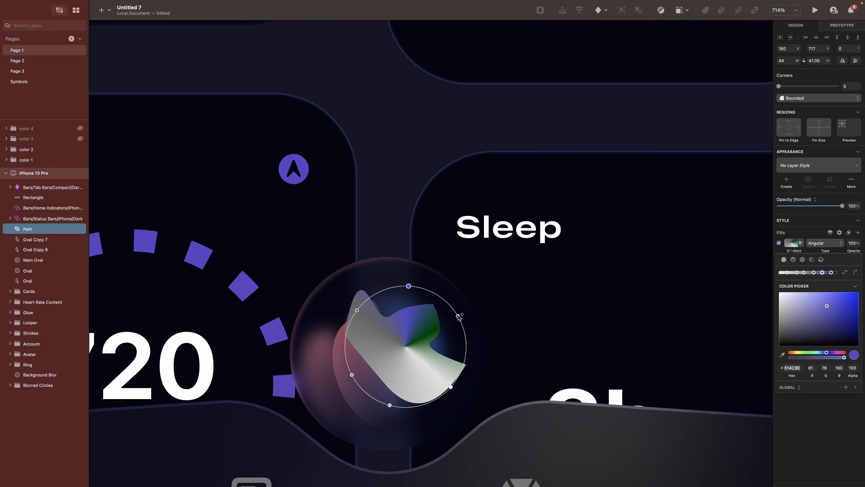
pyautogui.click(825, 327)
# Step: Turn off the border of the small white circle in the button's centre and soften it with a Gaussian blur of 4
pyautogui.click(777, 232)
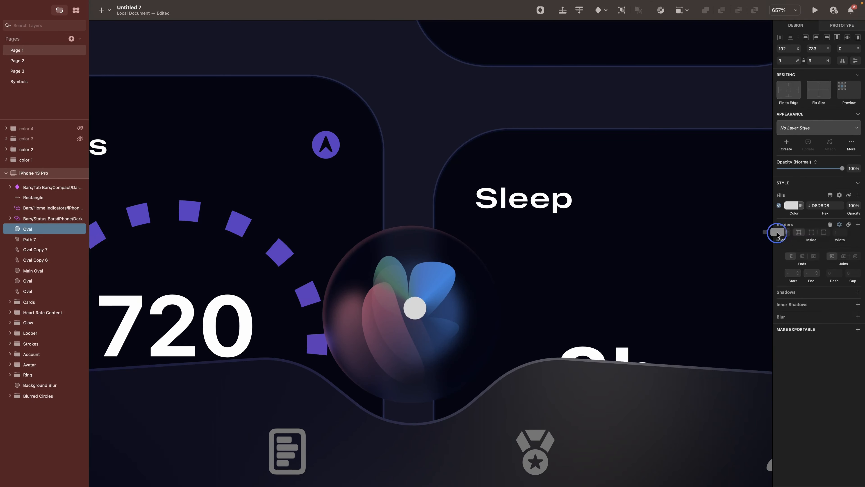
pyautogui.press('Escape')
pyautogui.scroll(-5, 456, 290)
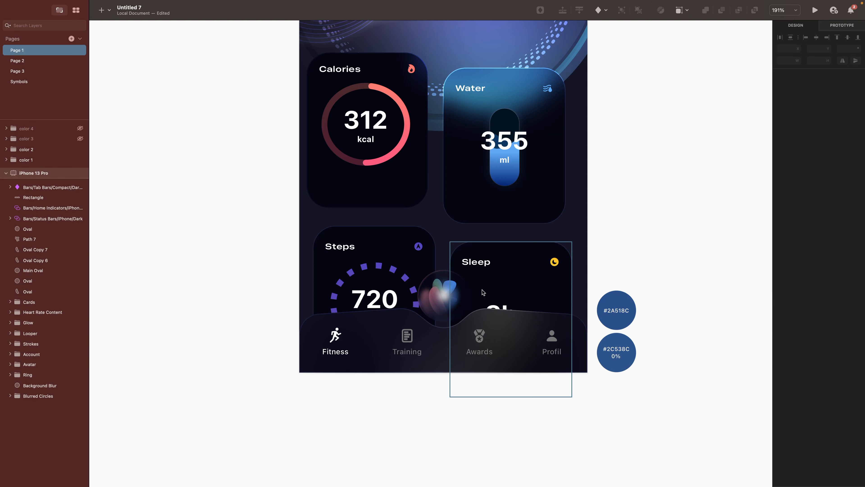
pyautogui.scroll(-1, 484, 293)
pyautogui.scroll(5, 483, 292)
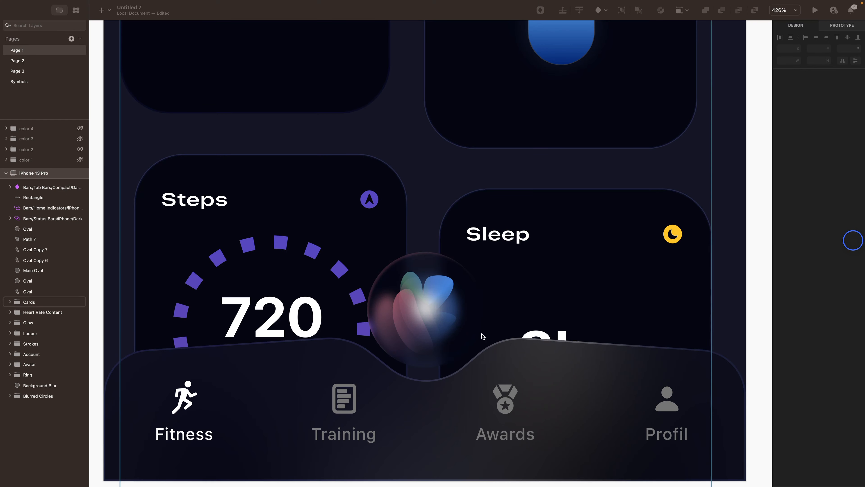
# Step: Add the text "GO" over the button's white glow and set it in SF Pro Condensed Bold at size 24
pyautogui.click(427, 308)
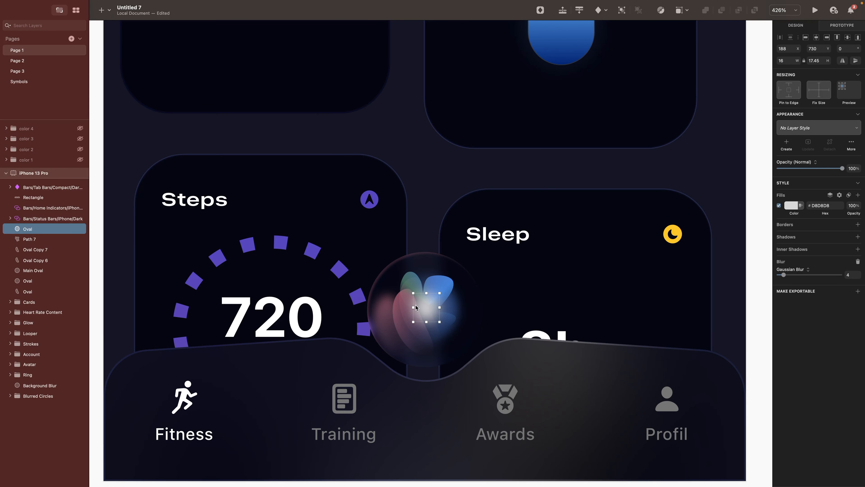
pyautogui.click(415, 305)
pyautogui.write('GO')
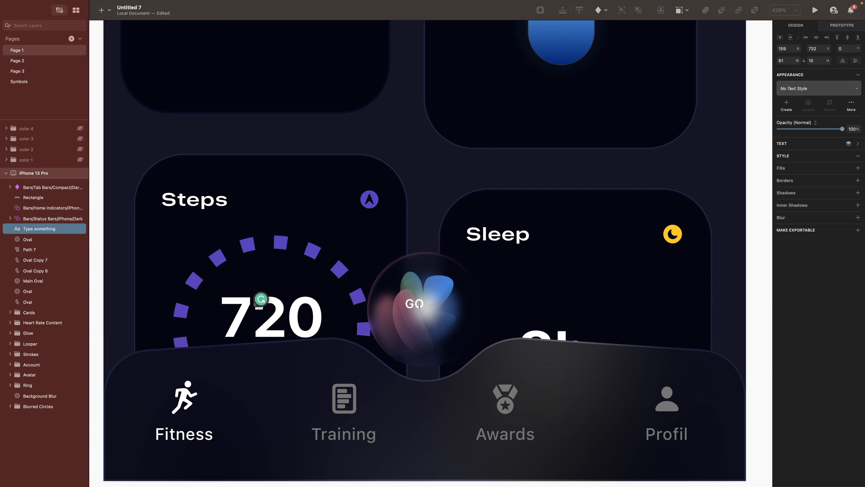
pyautogui.press('Escape')
pyautogui.click(794, 205)
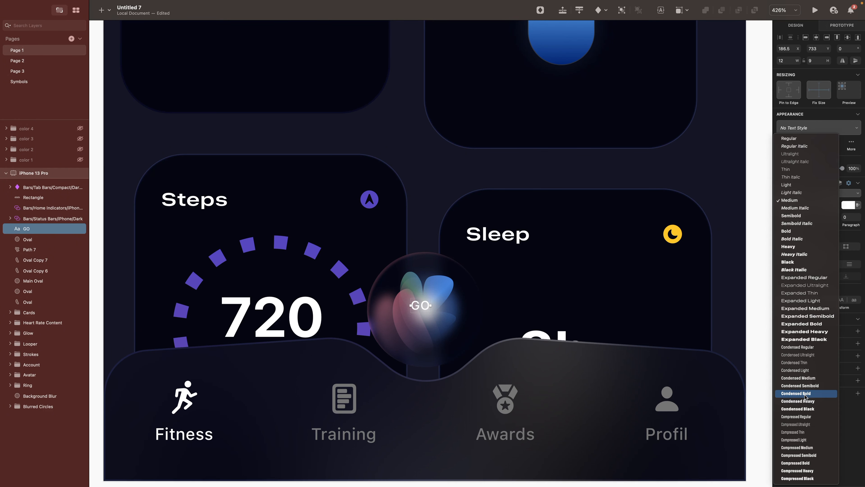
pyautogui.click(795, 393)
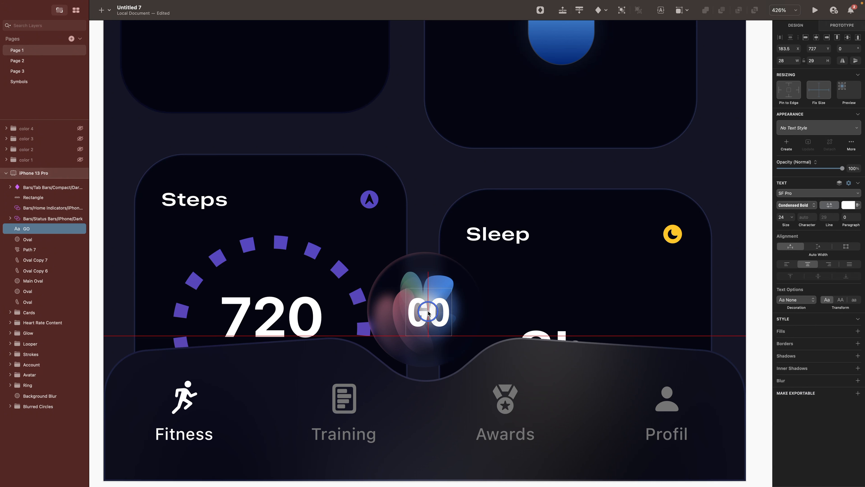
# Step: Move the GO text to the middle of the round button and centre it on the Main Oval
pyautogui.moveTo(428, 309); pyautogui.dragTo(430, 309)
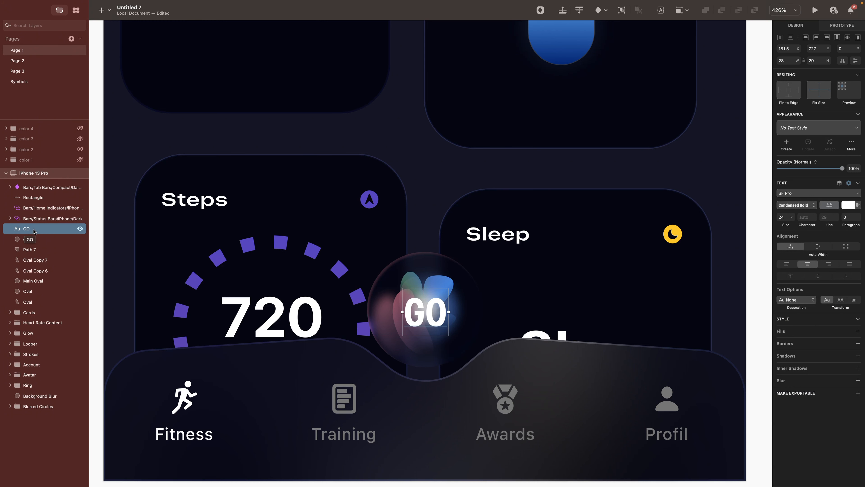
pyautogui.keyDown('super'); pyautogui.click(32, 280); pyautogui.keyUp('super')
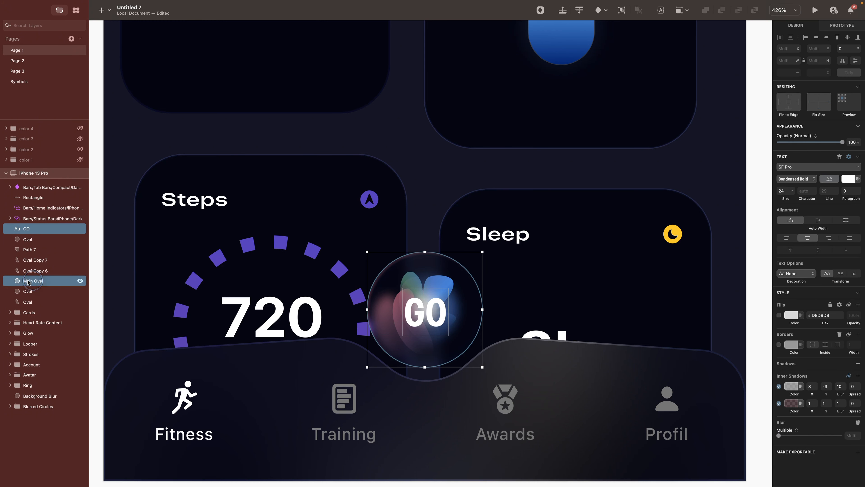
pyautogui.click(817, 39)
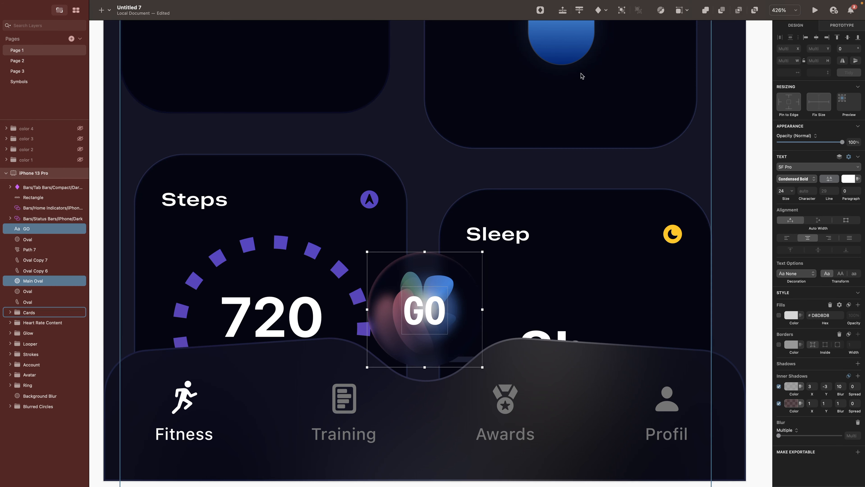
# Step: Group all the round button's layers, from the GO text down to the last oval, and name the group "Floating Action Button"
pyautogui.keyDown('shift'); pyautogui.click(25, 300); pyautogui.keyUp('shift')
pyautogui.press('super+g')
pyautogui.press('super+r')
pyautogui.write('Floa')
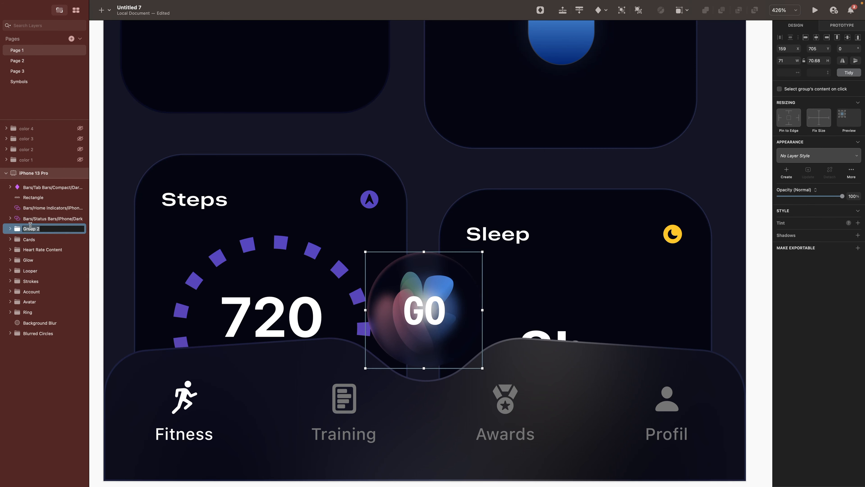
pyautogui.write('ting Action Button')
pyautogui.press('Return')
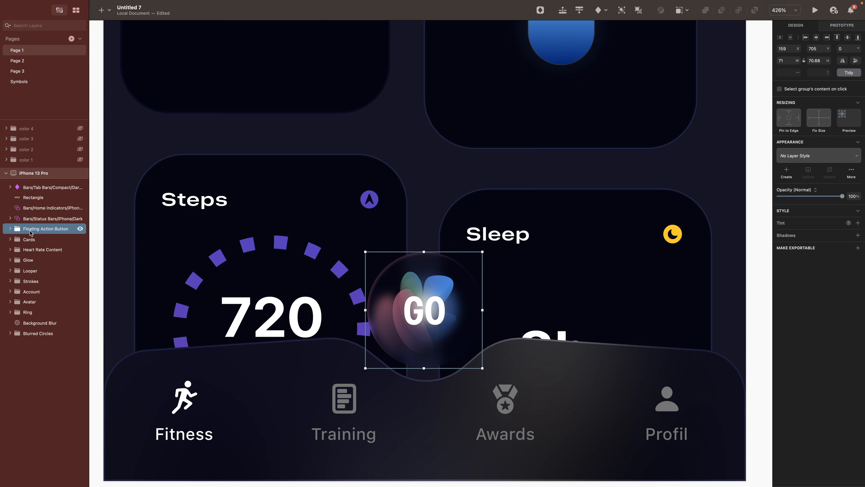
# Step: Move the Floating Action Button group above the tab bar symbol, and group it with the symbol and the rectangle as "Tab Bar"
pyautogui.moveTo(30, 231); pyautogui.dragTo(31, 184)
pyautogui.keyDown('shift'); pyautogui.click(31, 199); pyautogui.keyUp('shift')
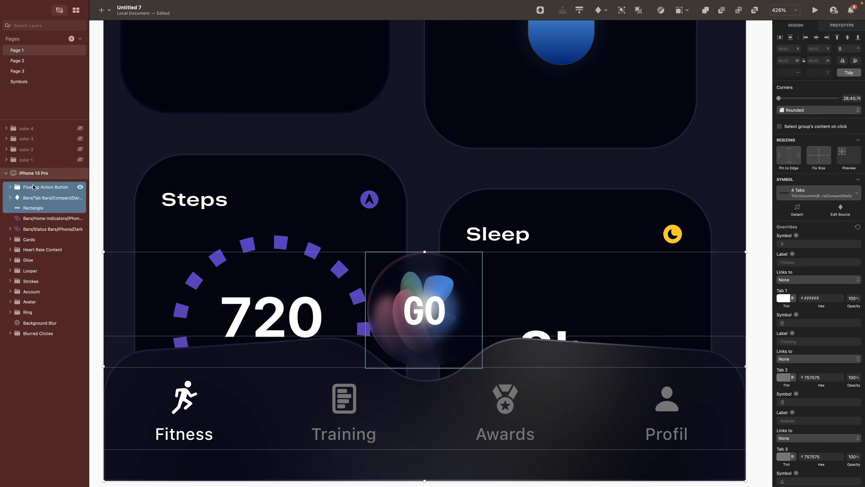
pyautogui.press('super+g')
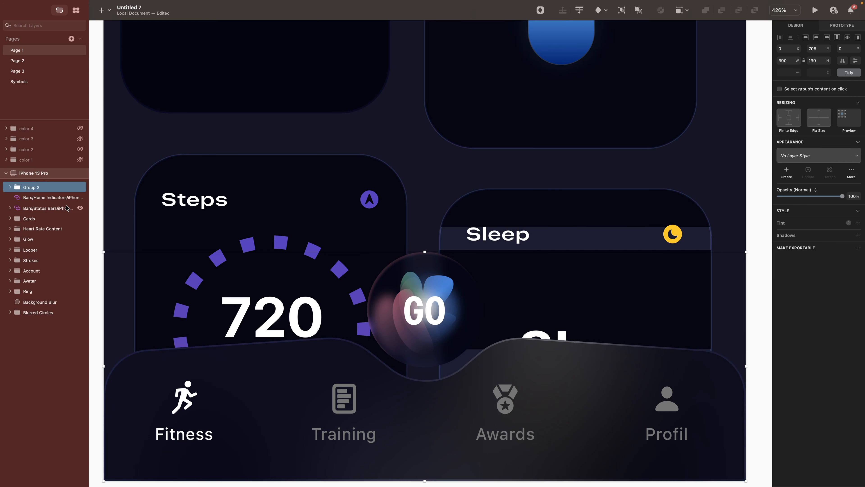
pyautogui.doubleClick(36, 188)
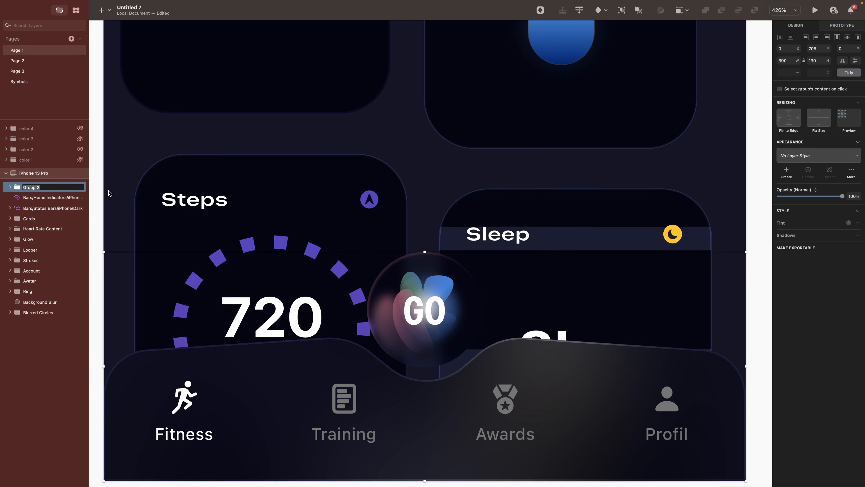
pyautogui.write('Tab Bar')
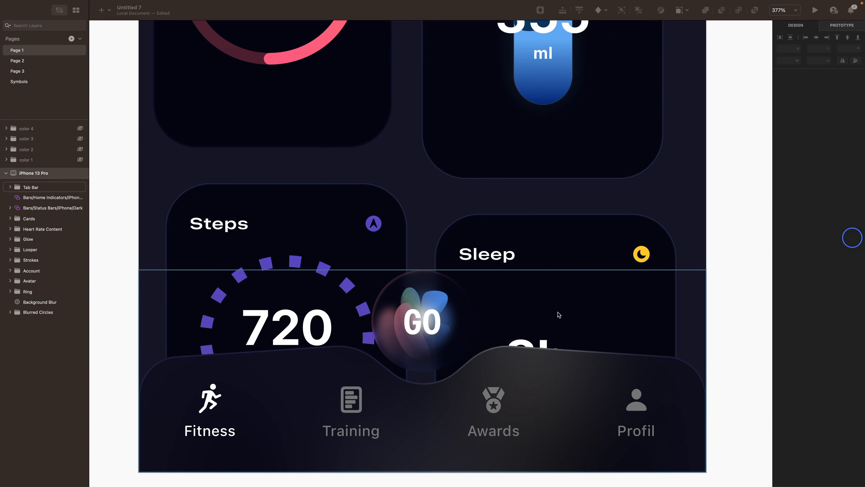
# Step: Draw a circle about 159 by 157 over the artboard's lower-right corner and send its layer beneath all the others, without a border
pyautogui.press('o')
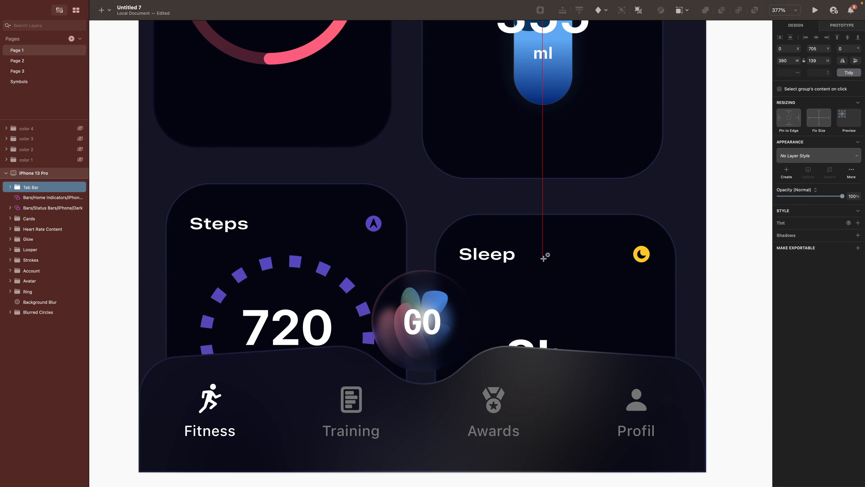
pyautogui.moveTo(539, 258); pyautogui.dragTo(770, 486)
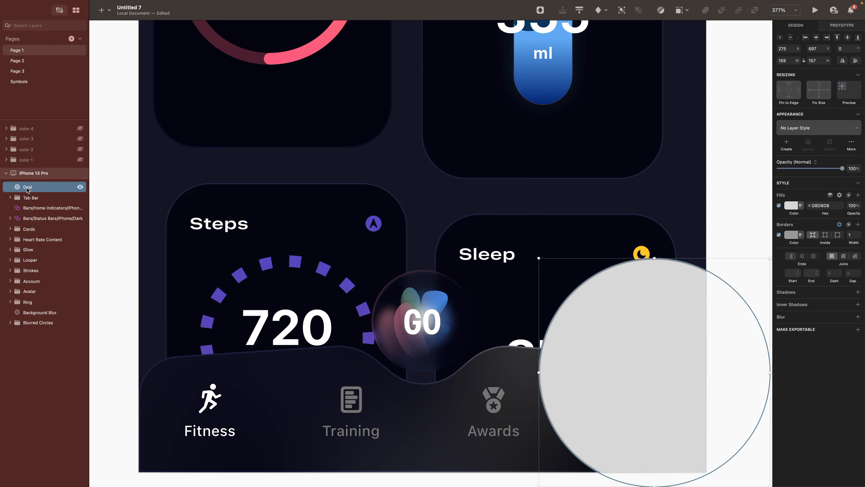
pyautogui.moveTo(28, 189); pyautogui.dragTo(33, 331)
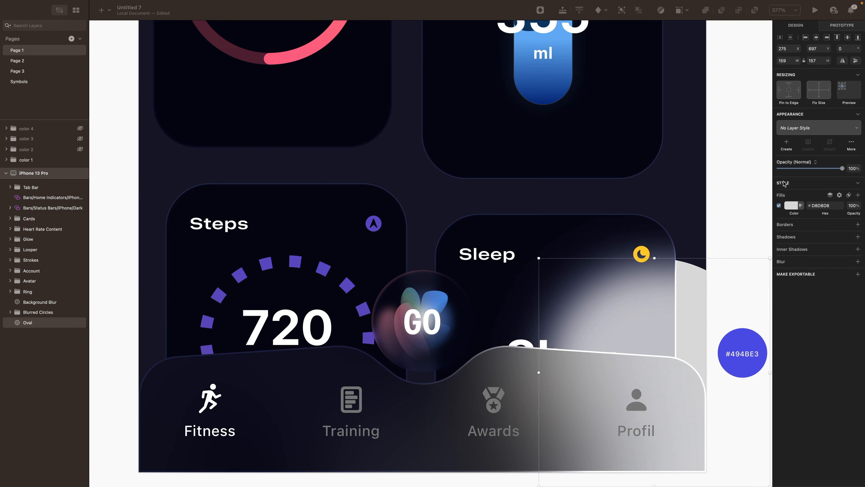
# Step: Fill the large corner circle with 494BE3, sampled from the reference swatch, and give it a strong Gaussian blur
pyautogui.click(791, 206)
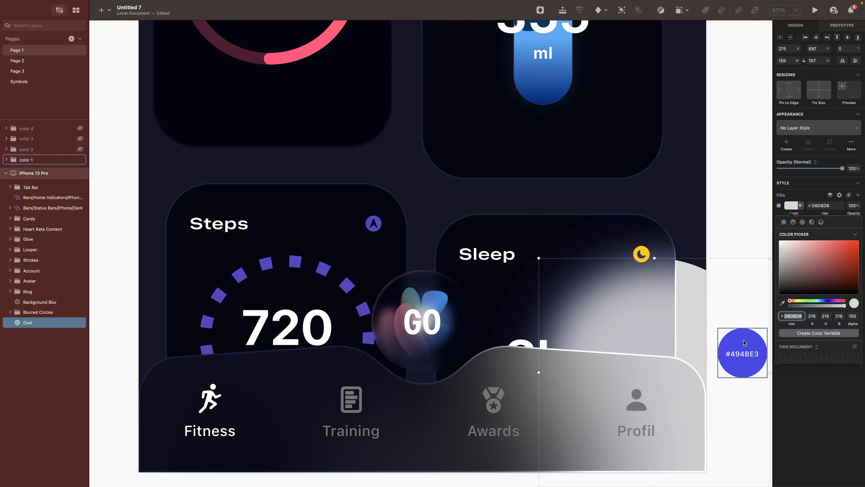
pyautogui.click(744, 341)
pyautogui.click(791, 275)
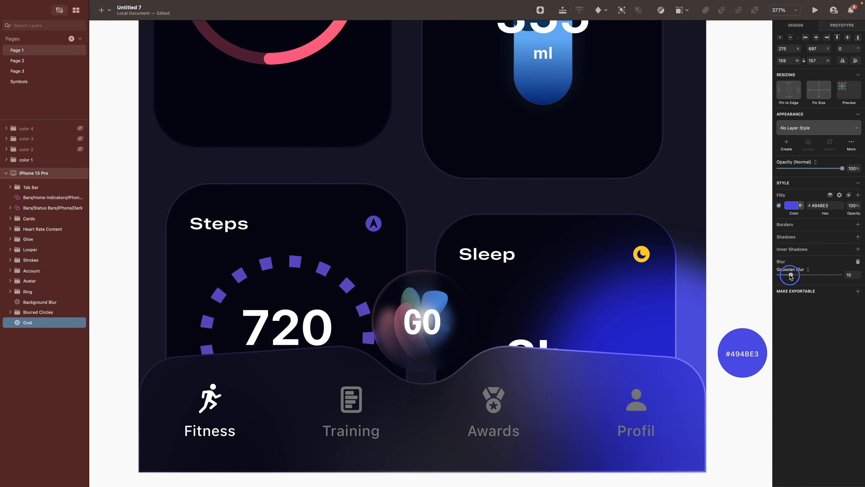
pyautogui.moveTo(790, 275); pyautogui.dragTo(840, 274)
# Step: Enlarge the blurred blue circle from its upper-left corner and adjust its placement in the artboard's lower-right corner
pyautogui.moveTo(536, 257); pyautogui.dragTo(473, 212)
pyautogui.moveTo(394, 206); pyautogui.dragTo(475, 236)
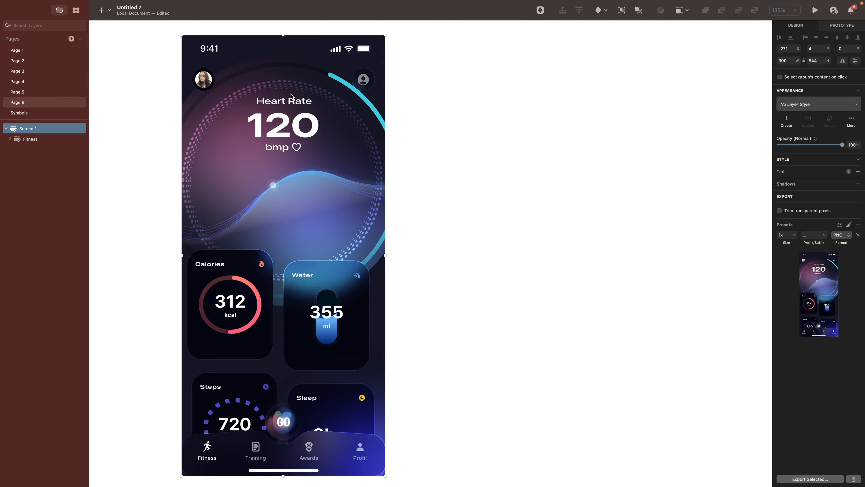
# Step: Duplicate Screen 1 and place the copy to its right at X 194, Y 4
pyautogui.moveTo(248, 69); pyautogui.dragTo(491, 67)
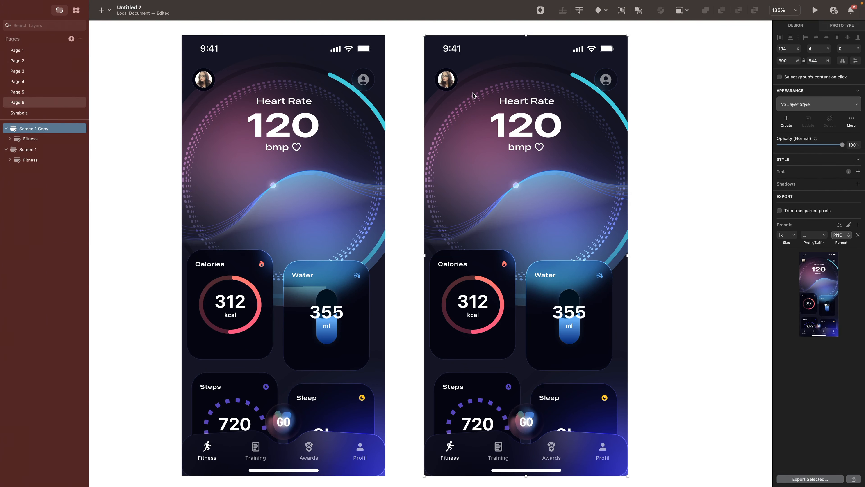
# Step: Switch to SF Symbols, search for "chevron left" and copy the chevron.left symbol
pyautogui.scroll(1, 560, 316)
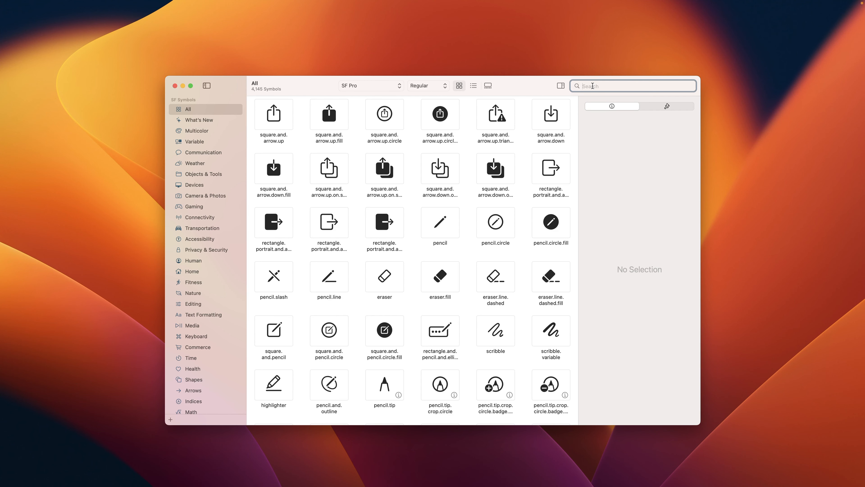
pyautogui.write('chevron')
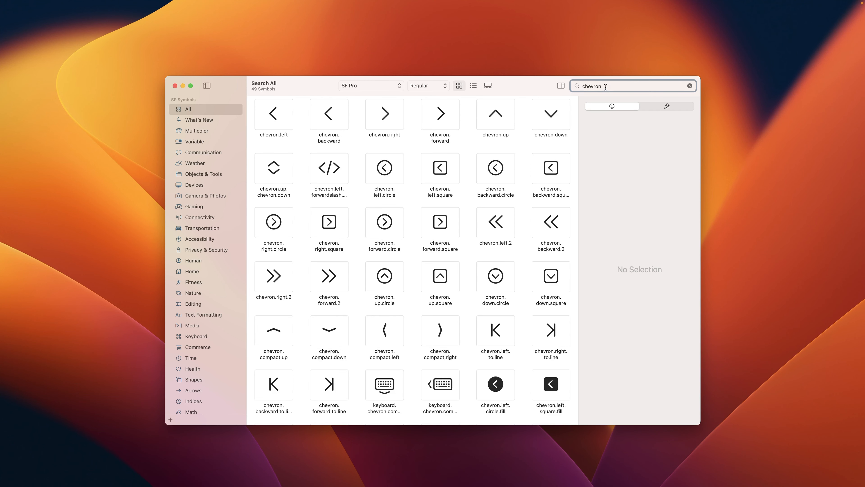
pyautogui.write(' left')
pyautogui.click(284, 136)
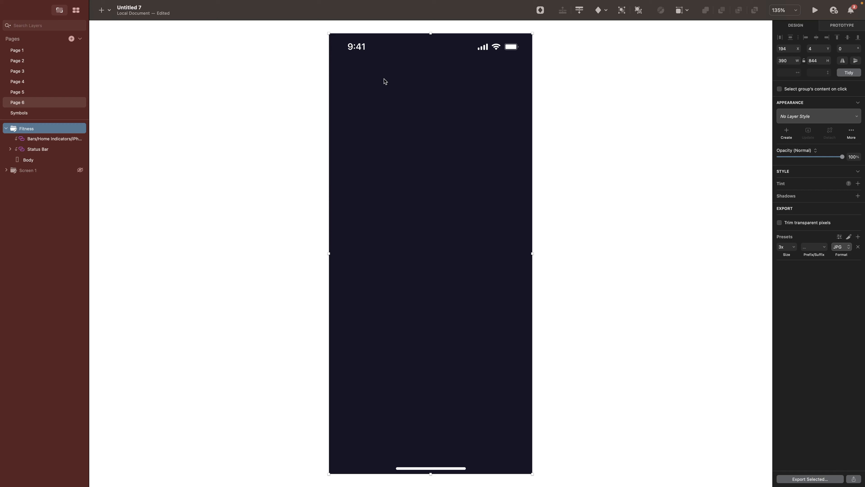
# Step: Back in Sketch, add the chevron as a text layer below the clock on the blank screen, in Medium weight at size 22
pyautogui.press('t')
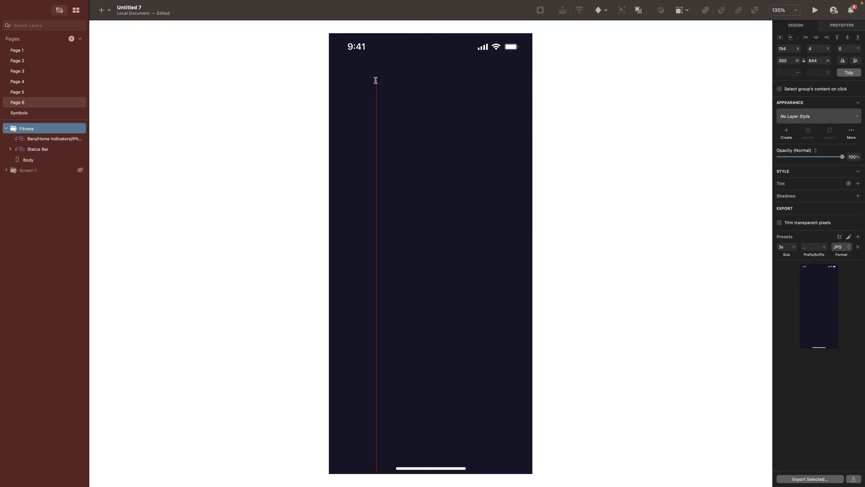
pyautogui.click(370, 82)
pyautogui.write('<')
pyautogui.click(796, 165)
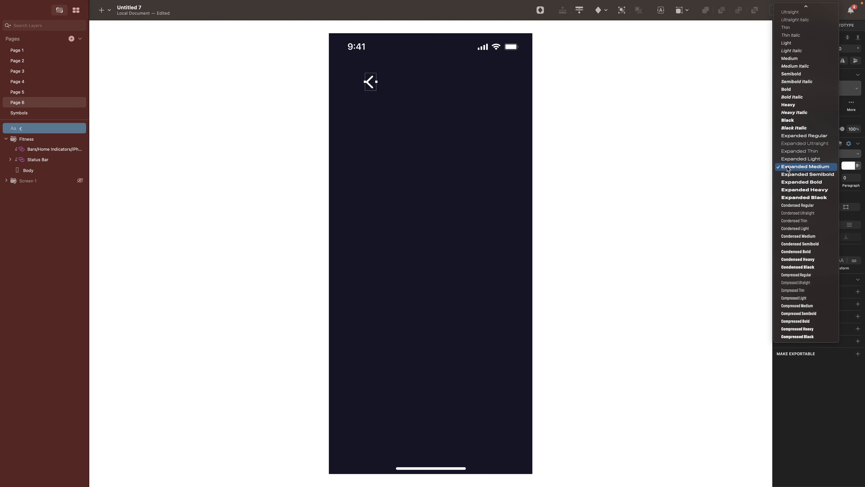
pyautogui.click(790, 58)
pyautogui.click(785, 177)
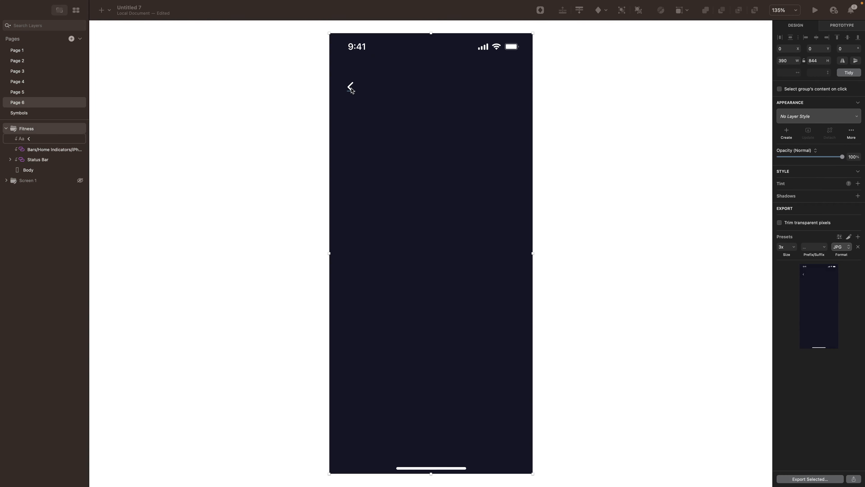
# Step: Set the back chevron's X position to 20
pyautogui.click(350, 88)
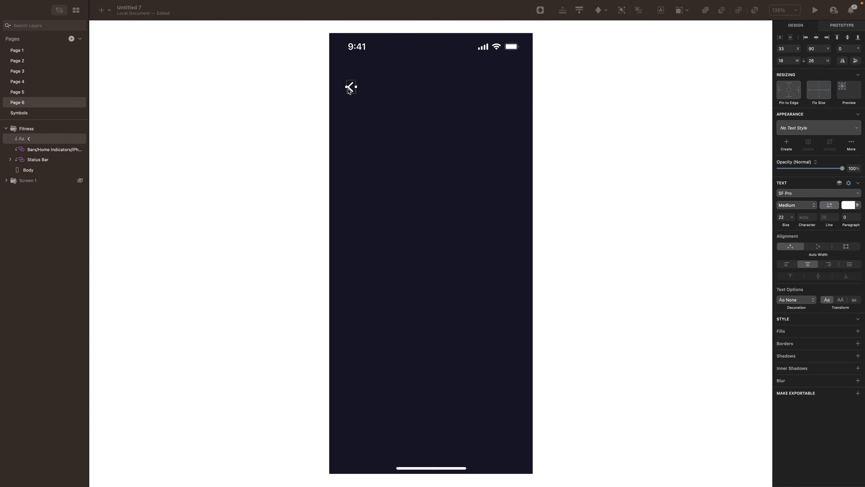
pyautogui.click(794, 50)
pyautogui.write('20')
pyautogui.press('Return')
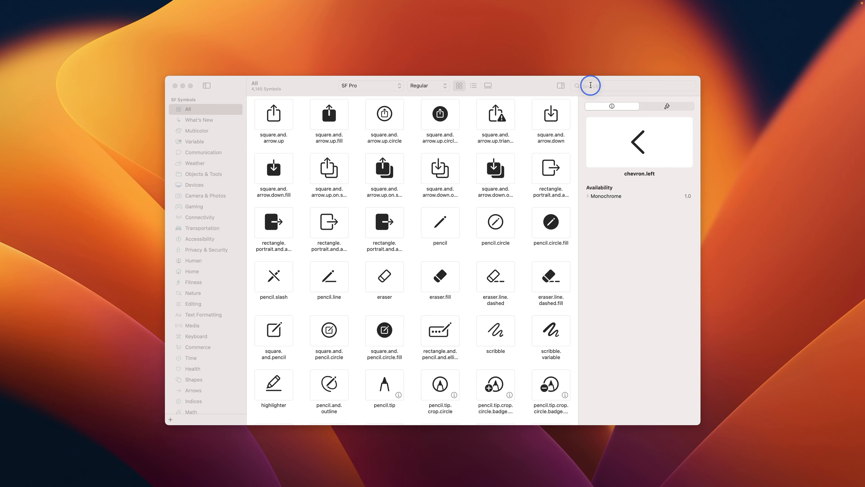
# Step: Search SF Symbols for "gear", copy the filled gear symbol and paste it into a text layer level with the chevron in Sketch
pyautogui.click(591, 86)
pyautogui.write('gear')
pyautogui.click(384, 221)
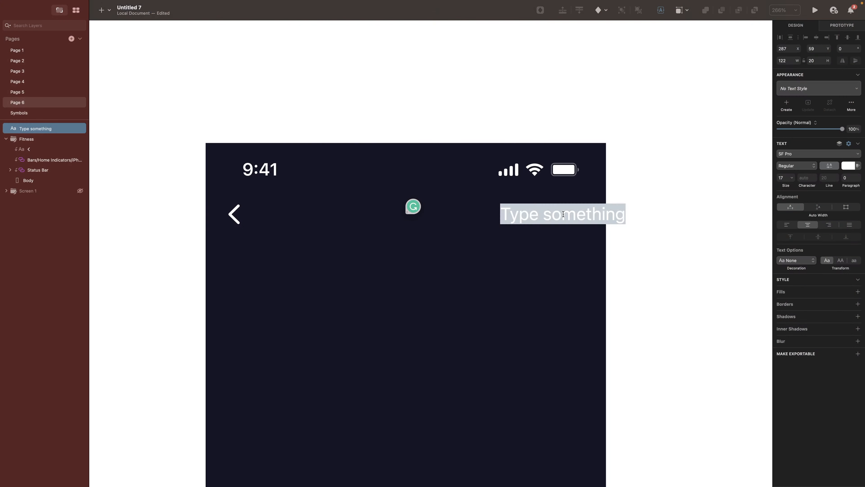
pyautogui.press('super+v')
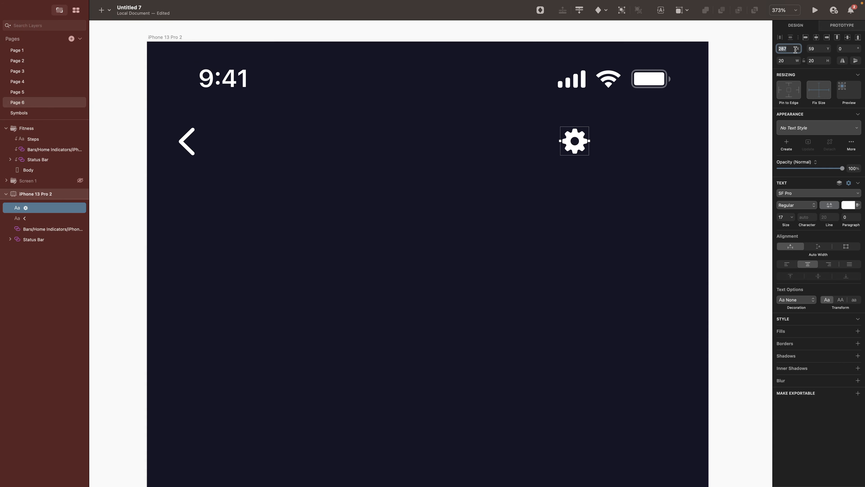
# Step: Set the gear icon's X position to 350 and deselect it
pyautogui.click(605, 148)
pyautogui.click(784, 49)
pyautogui.write('350')
pyautogui.press('Return')
pyautogui.click(440, 140)
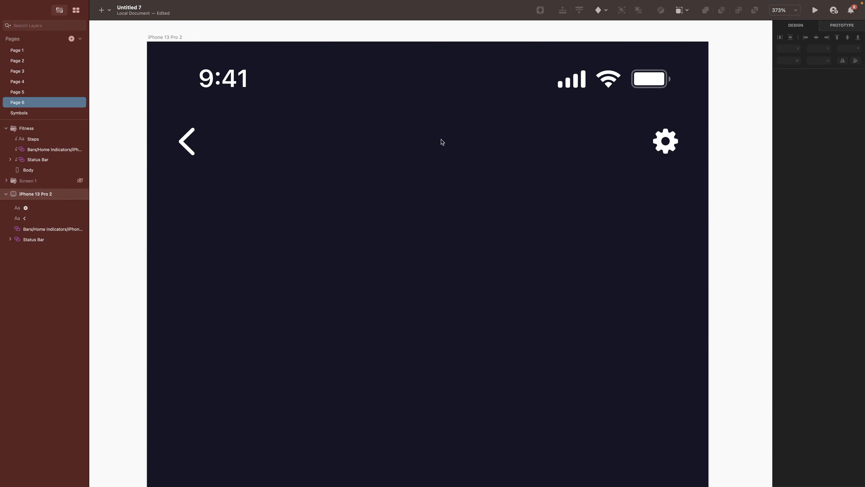
# Step: Add a "Steps" title between the back arrow and the gear icon, and nudge it to X 164
pyautogui.press('t')
pyautogui.click(430, 140)
pyautogui.write('S')
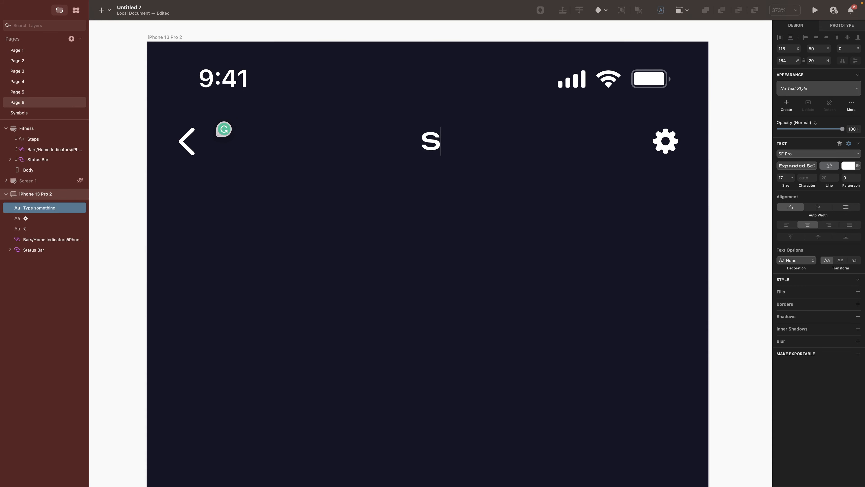
pyautogui.write('teps')
pyautogui.press('Escape')
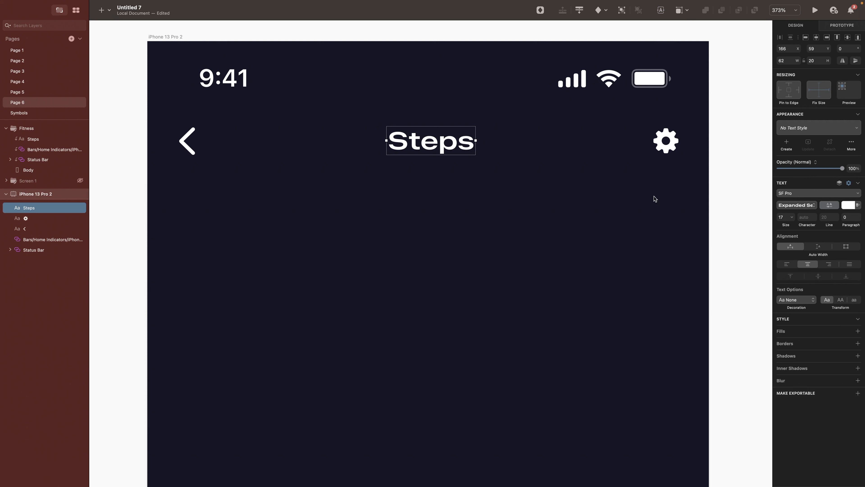
pyautogui.press('Left')
pyautogui.press('Left')
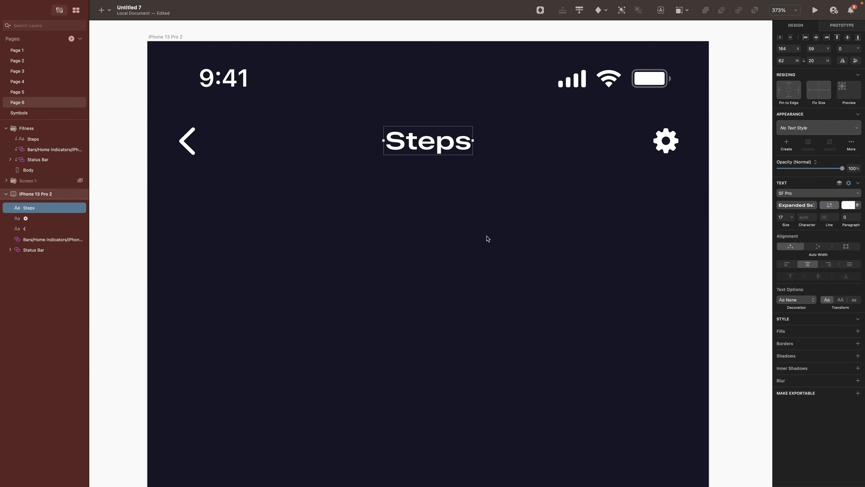
# Step: Group the back arrow, Steps title and gear icon, and name the group "Top Navigation"
pyautogui.keyDown('shift'); pyautogui.click(190, 145); pyautogui.keyUp('shift')
pyautogui.keyDown('shift'); pyautogui.click(664, 145); pyautogui.keyUp('shift')
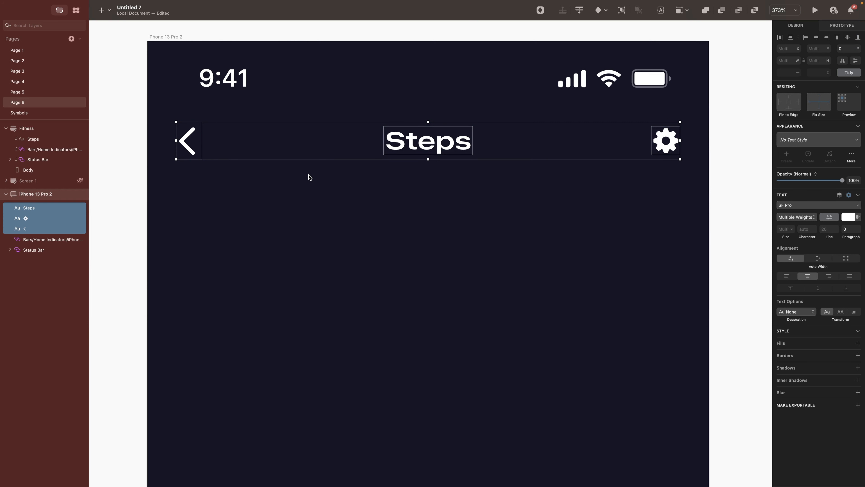
pyautogui.press('super+g')
pyautogui.click(34, 208)
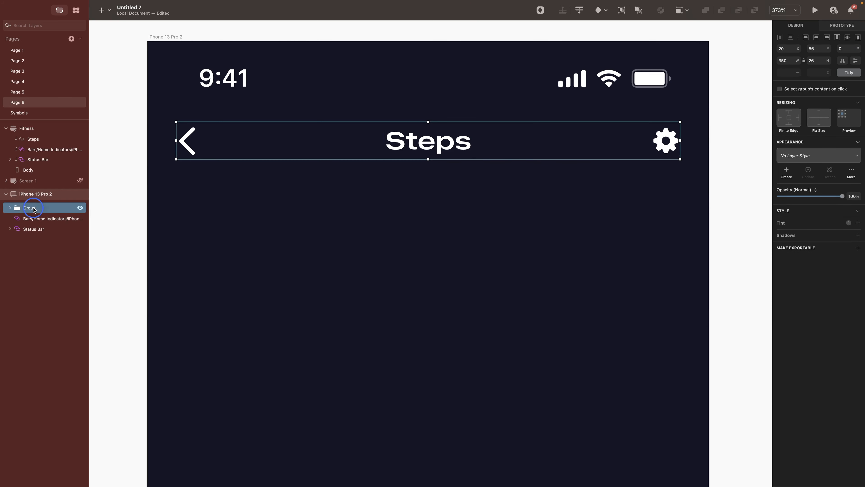
pyautogui.doubleClick(33, 209)
pyautogui.write('Top Navigation')
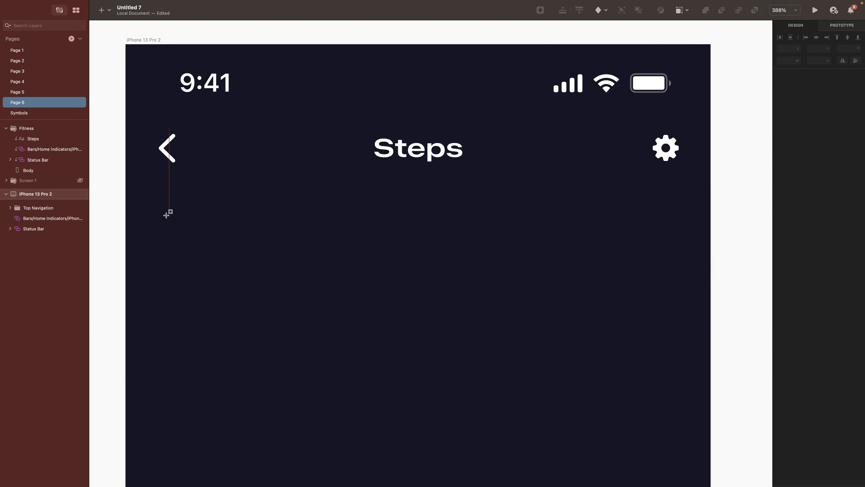
# Step: Draw a 350 × 48 bar with 24 corner radius below the top navigation and fill it with 000000 at 50% opacity
pyautogui.moveTo(163, 211); pyautogui.dragTo(539, 299)
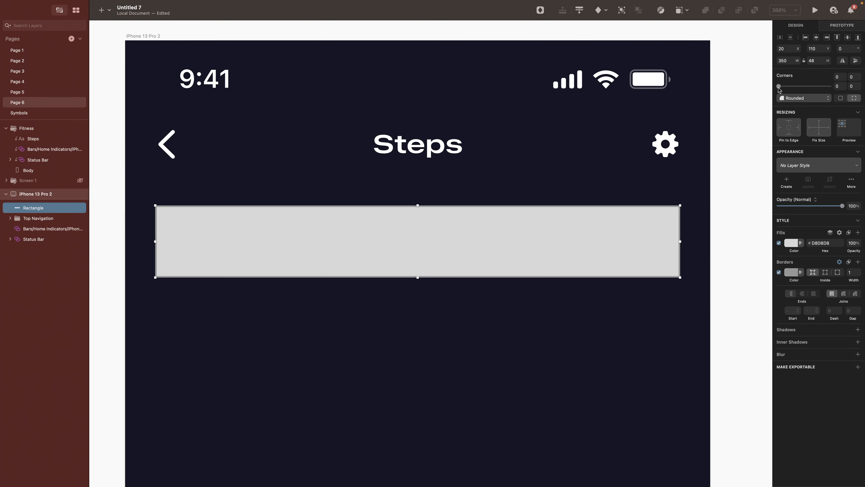
pyautogui.moveTo(779, 88); pyautogui.dragTo(830, 86)
pyautogui.click(790, 242)
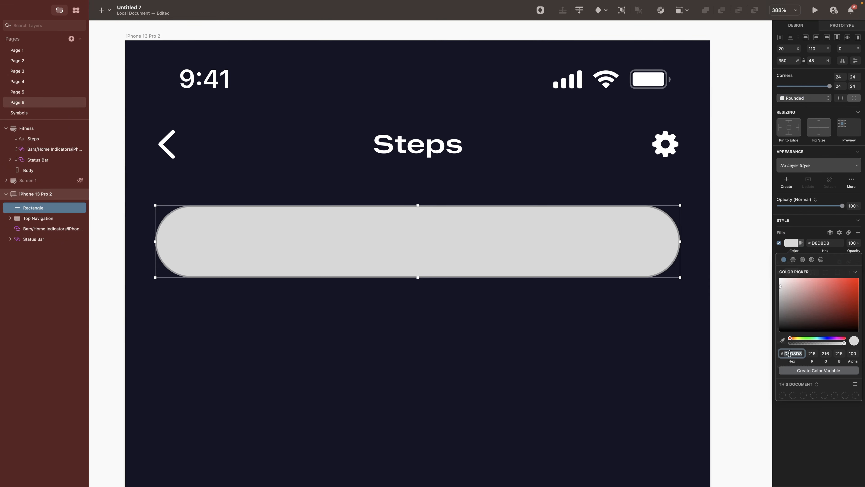
pyautogui.write('000000')
pyautogui.press('Return')
pyautogui.moveTo(844, 343); pyautogui.dragTo(817, 345)
pyautogui.click(801, 232)
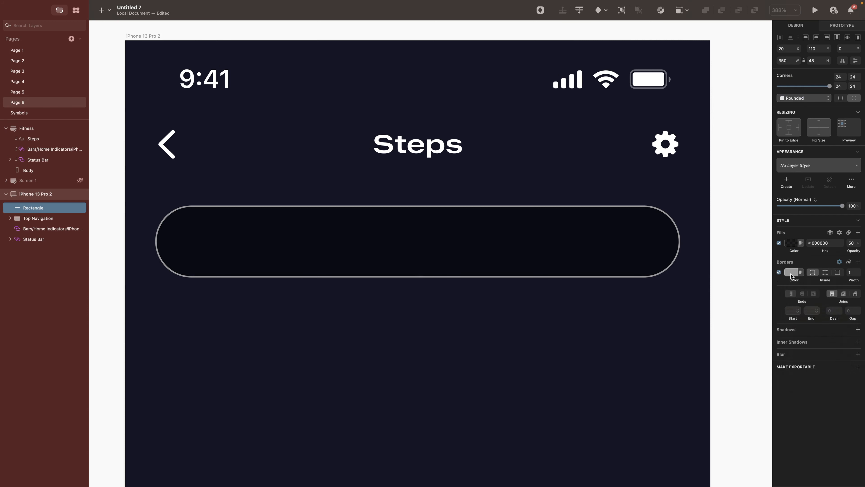
# Step: Make the bar's border white (FFFFFF), blend it subtly into the background and set its position to Center
pyautogui.click(791, 272)
pyautogui.write('FFFFFF')
pyautogui.press('Return')
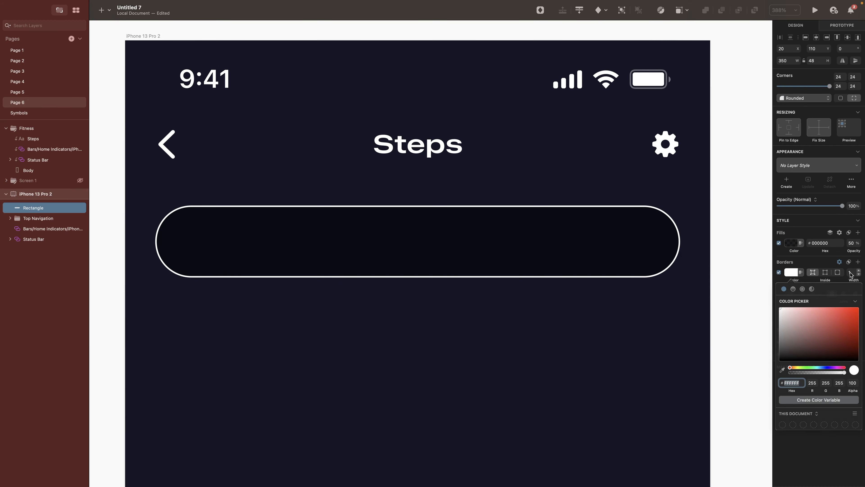
pyautogui.click(839, 262)
pyautogui.click(830, 351)
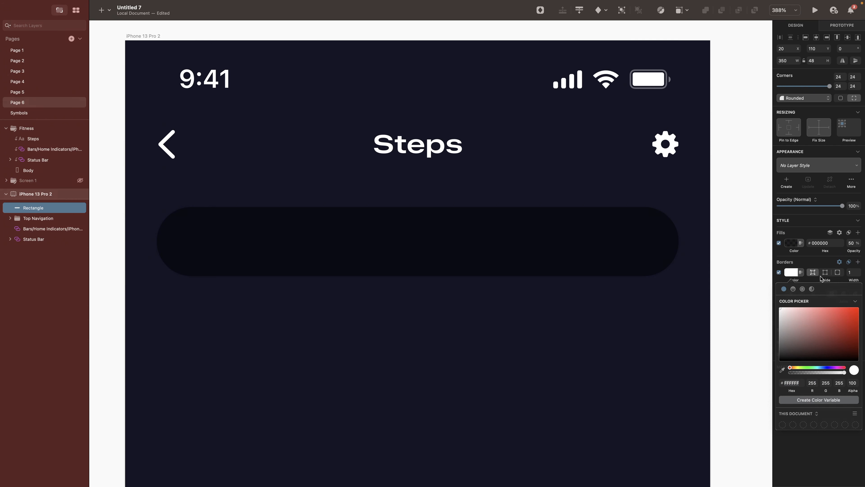
pyautogui.click(824, 271)
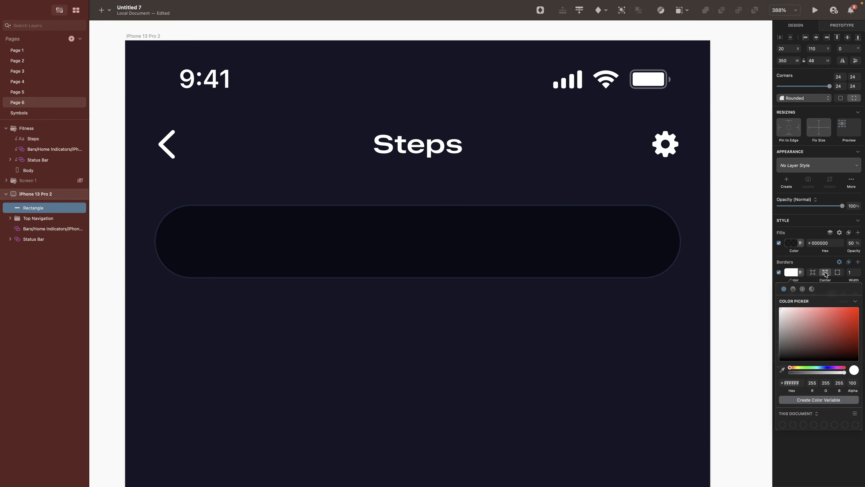
pyautogui.press('Escape')
pyautogui.click(243, 304)
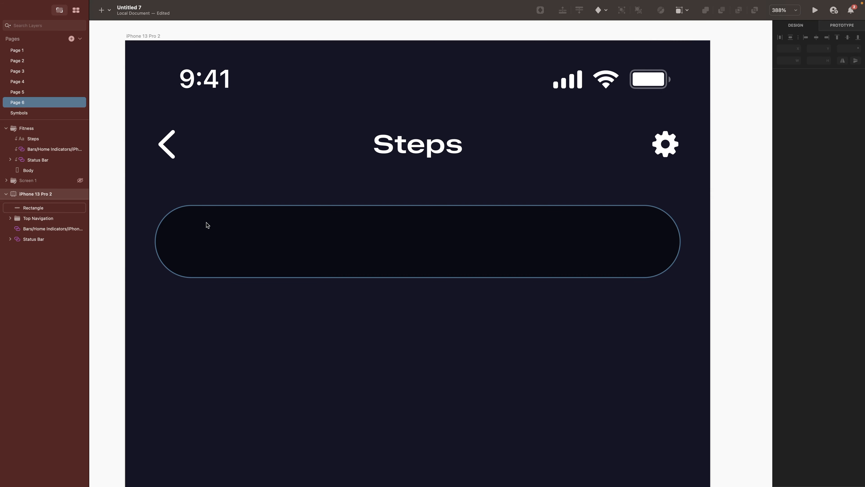
# Step: Draw a 102 × 40 rectangle with 19.9 corner radius and place it inside the bar's left end at X 24, Y 114
pyautogui.press('r')
pyautogui.moveTo(176, 214)
pyautogui.mouseDown()
pyautogui.moveTo(206, 235)
pyautogui.moveTo(357, 261)
pyautogui.mouseUp()
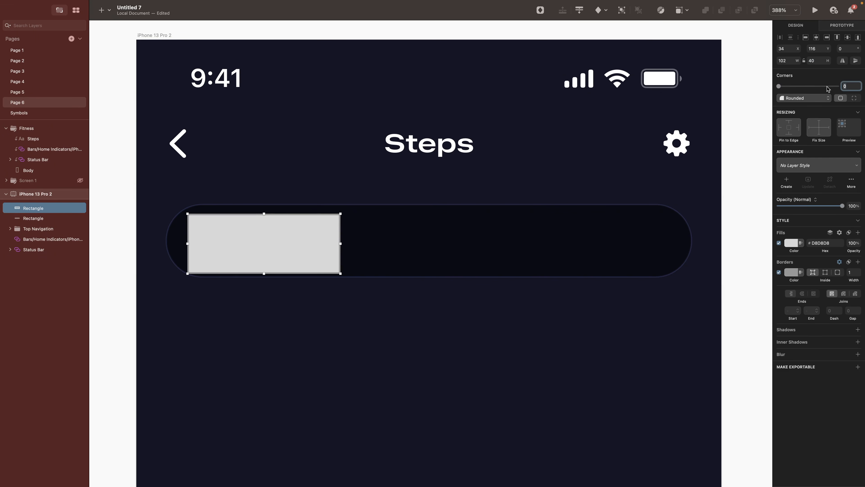
pyautogui.click(261, 237)
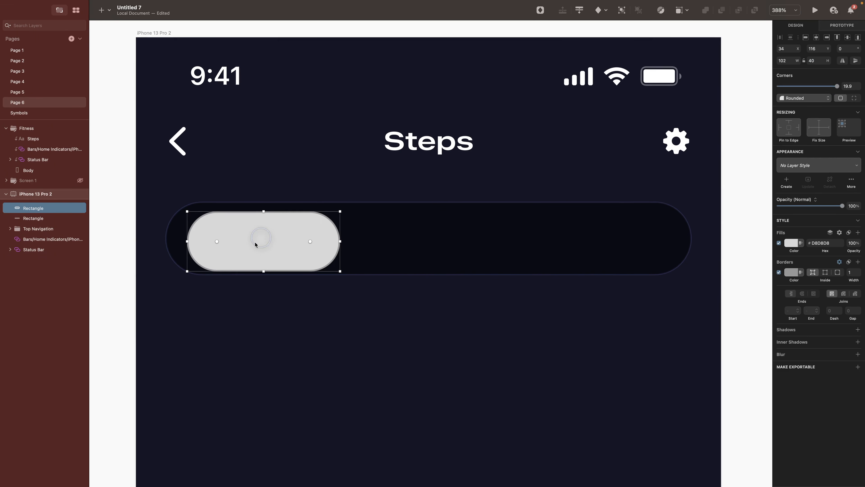
pyautogui.moveTo(243, 239); pyautogui.dragTo(232, 236)
pyautogui.moveTo(173, 234); pyautogui.dragTo(170, 236)
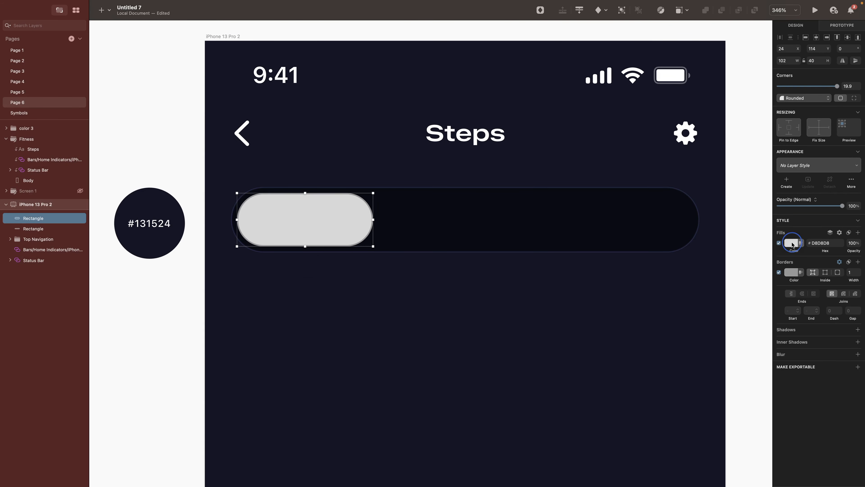
# Step: Fill the small rounded rectangle with 131524 sampled from the color swatch and remove its border
pyautogui.click(790, 243)
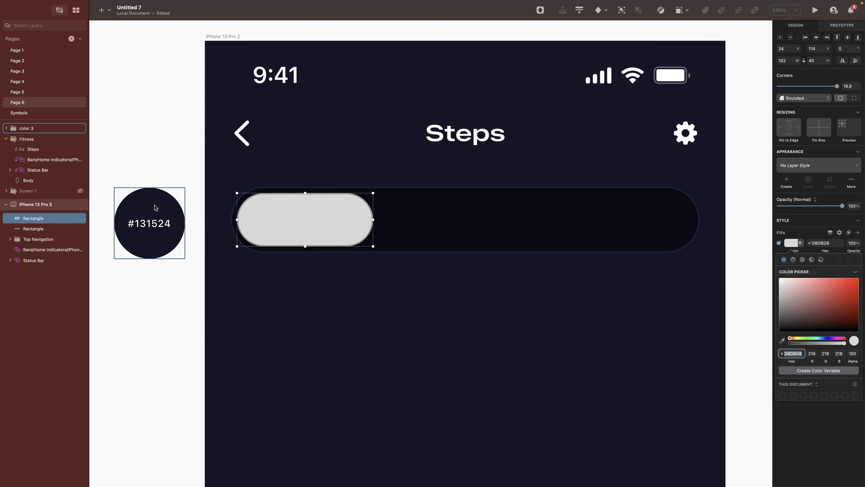
pyautogui.click(151, 211)
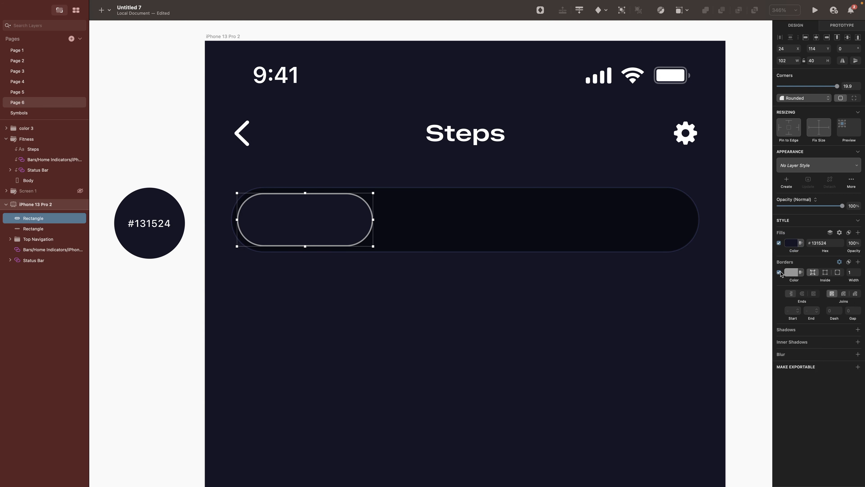
pyautogui.click(780, 273)
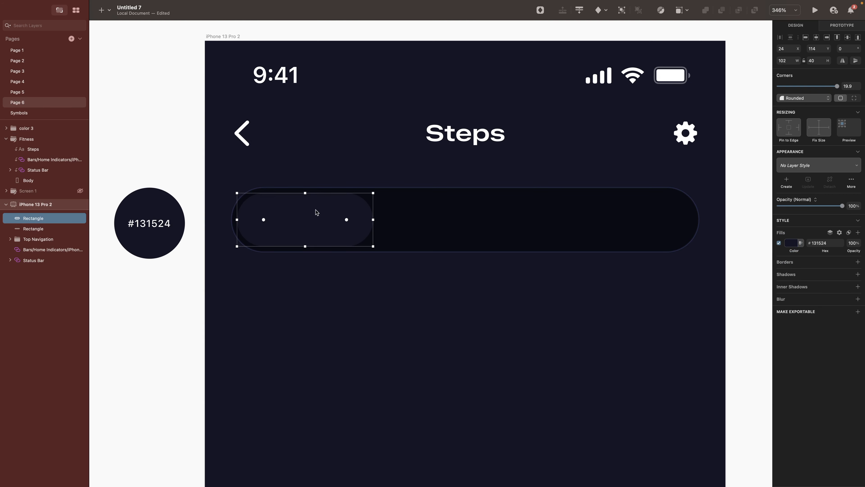
# Step: Add a "Day" label on the small rounded rectangle in SF Pro Expanded Semibold at size 15
pyautogui.press('t')
pyautogui.click(298, 217)
pyautogui.write('Day')
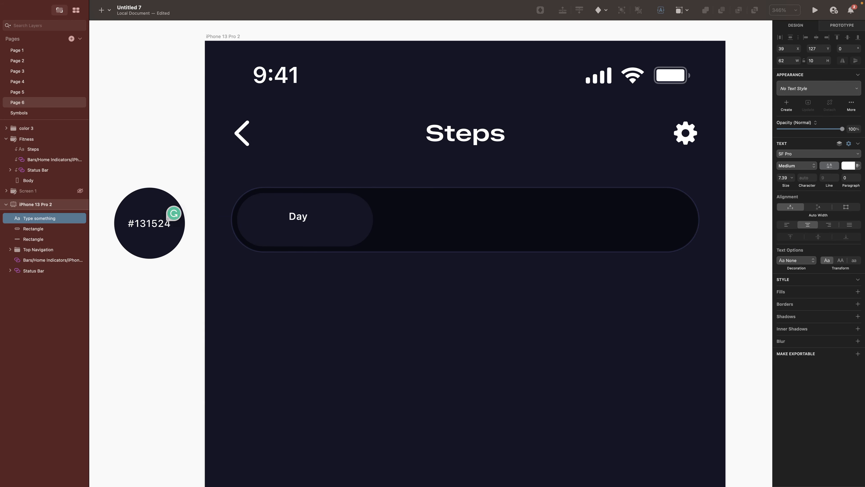
pyautogui.press('Escape')
pyautogui.click(790, 205)
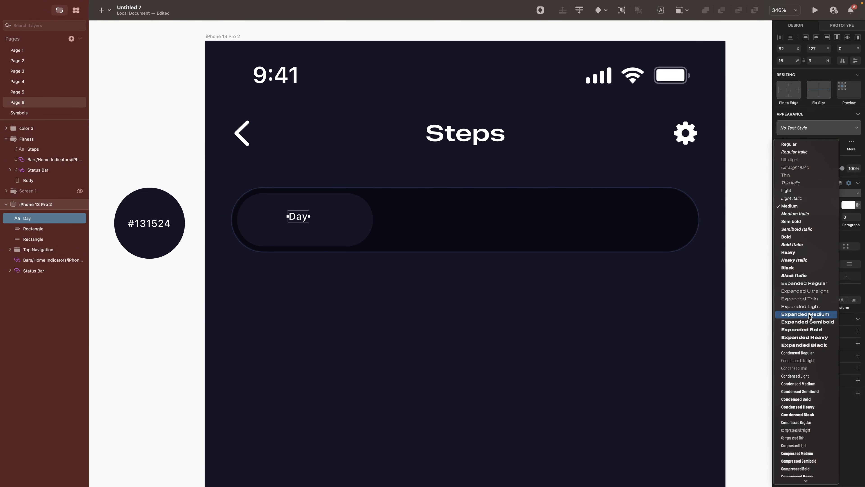
pyautogui.click(811, 321)
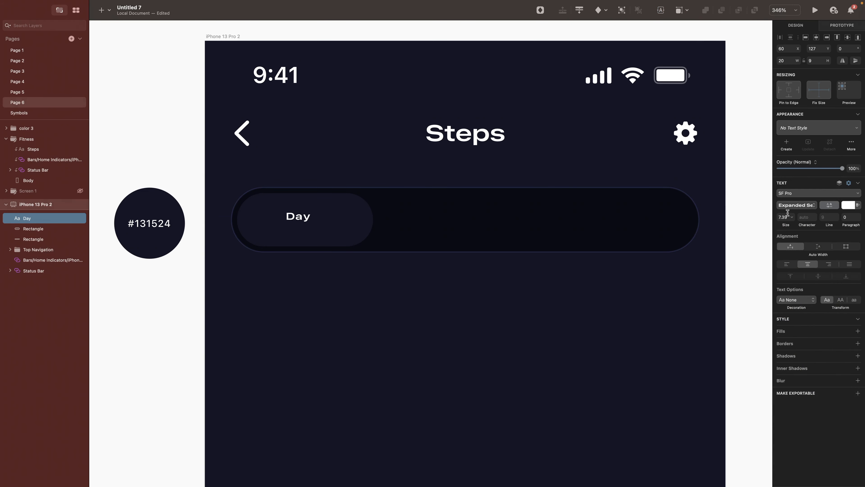
# Step: Center the Day label horizontally and vertically on its rounded rectangle and group the two
pyautogui.keyDown('shift'); pyautogui.click(338, 217); pyautogui.keyUp('shift')
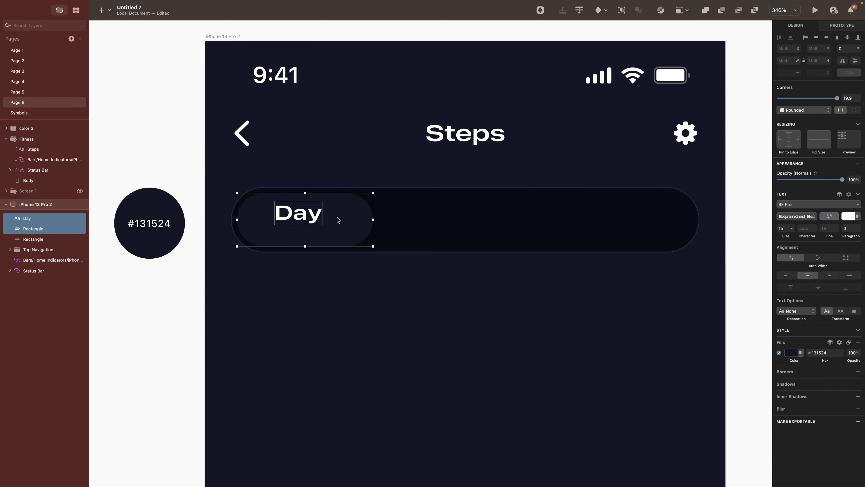
pyautogui.click(816, 37)
pyautogui.click(848, 38)
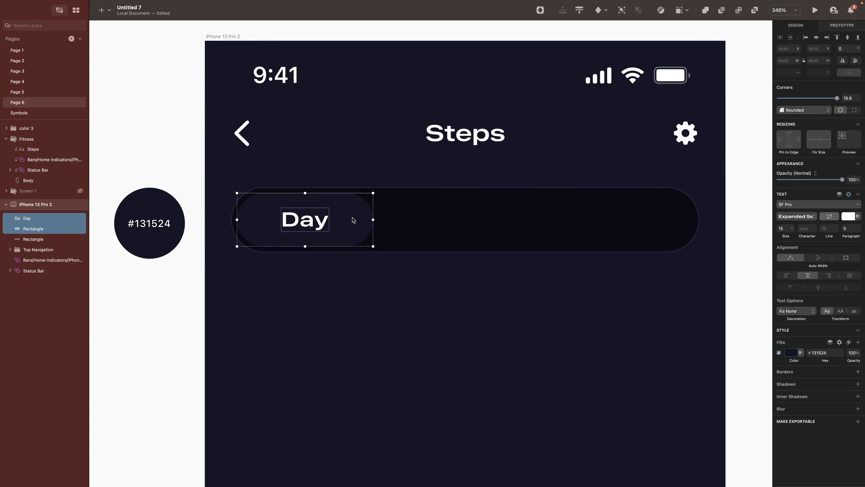
pyautogui.press('super+g')
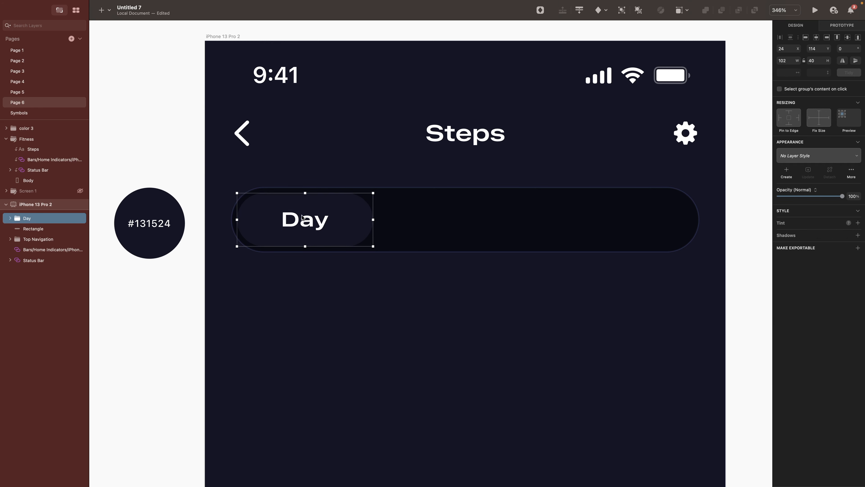
# Step: Duplicate the Day button twice across the bar and relabel the copies "Week" and "Month"
pyautogui.moveTo(301, 217); pyautogui.dragTo(595, 217)
pyautogui.doubleClick(456, 218)
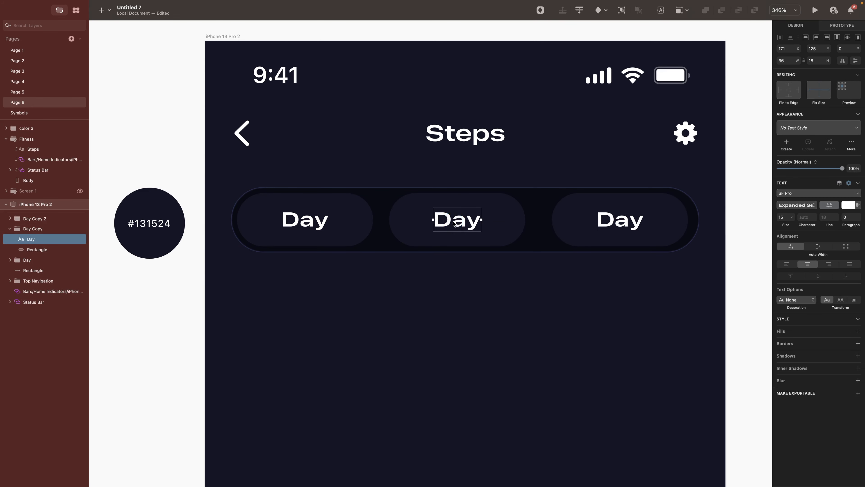
pyautogui.doubleClick(453, 220)
pyautogui.write('Week')
pyautogui.doubleClick(630, 223)
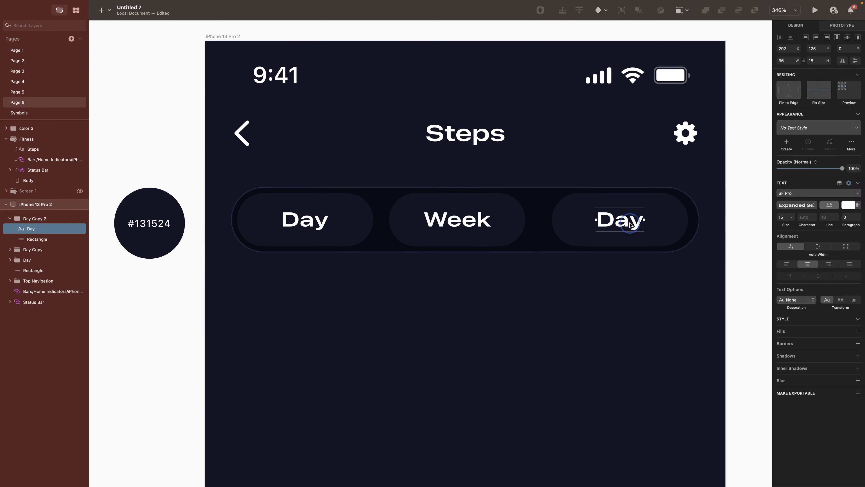
pyautogui.doubleClick(629, 223)
pyautogui.write('Month')
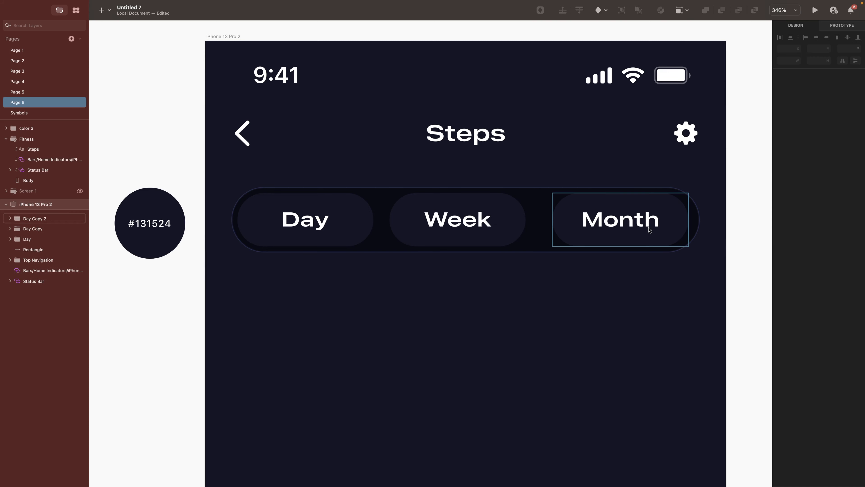
# Step: Check the Month button's spacing to the bar's edges and nudge it right to X 264
pyautogui.click(648, 227)
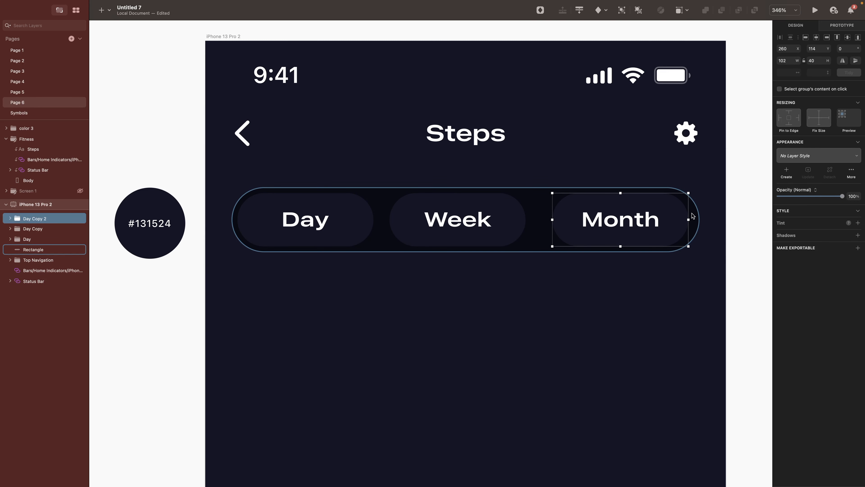
pyautogui.press('alt')
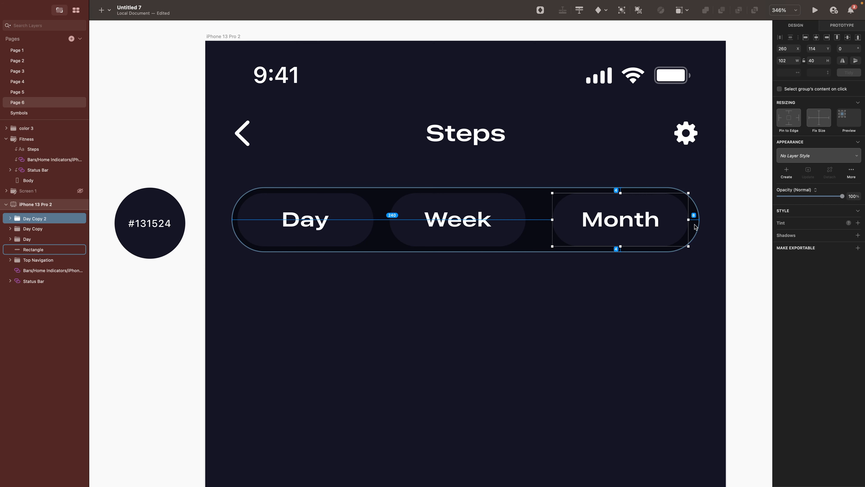
pyautogui.press('Right')
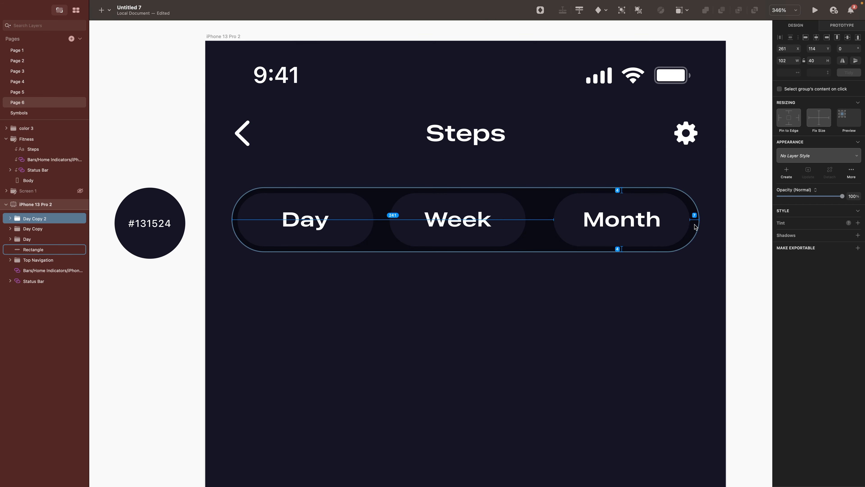
pyautogui.press('Right')
pyautogui.press('Right')
pyautogui.press('Right')
# Step: Nudge the Week button right to X 144 so it sits midway between Day and Month
pyautogui.click(437, 218)
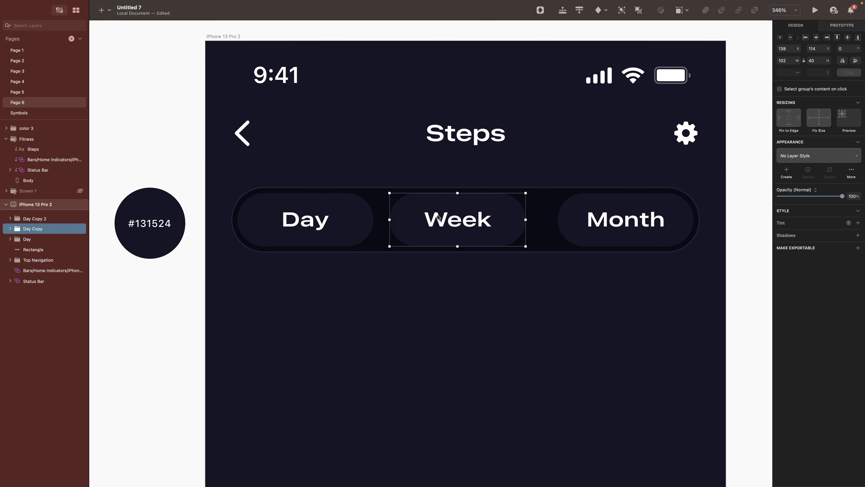
pyautogui.press('Right')
pyautogui.press('Right')
pyautogui.press('Right')
pyautogui.press('Right')
pyautogui.press('Right')
pyautogui.press('Right')
pyautogui.press('Right')
pyautogui.click(573, 311)
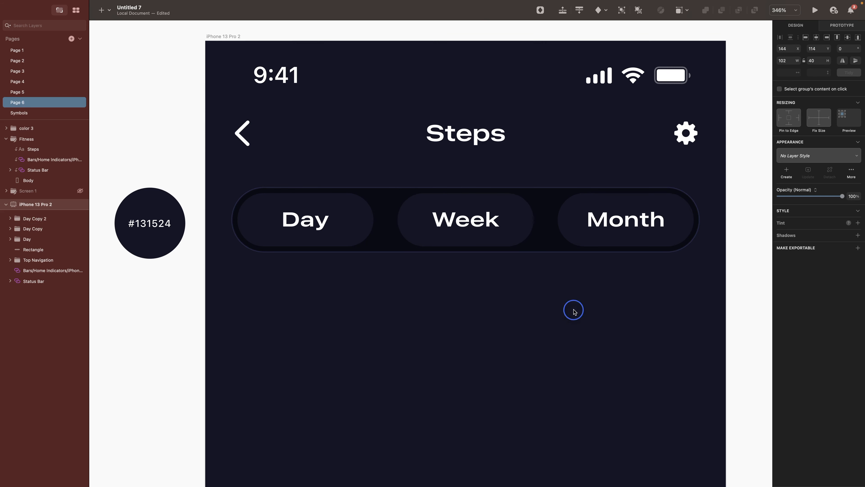
# Step: Hide the background rectangles of the Week and Month buttons, leaving only Day highlighted
pyautogui.doubleClick(499, 237)
pyautogui.click(80, 249)
pyautogui.click(433, 305)
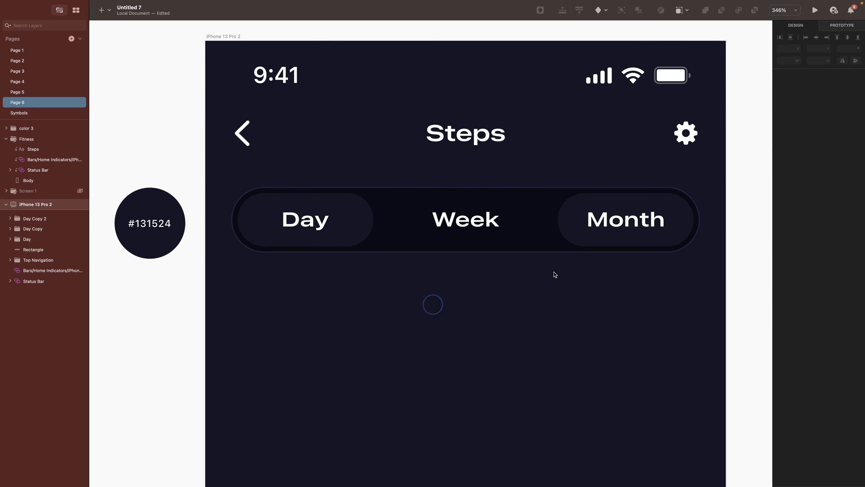
pyautogui.click(80, 239)
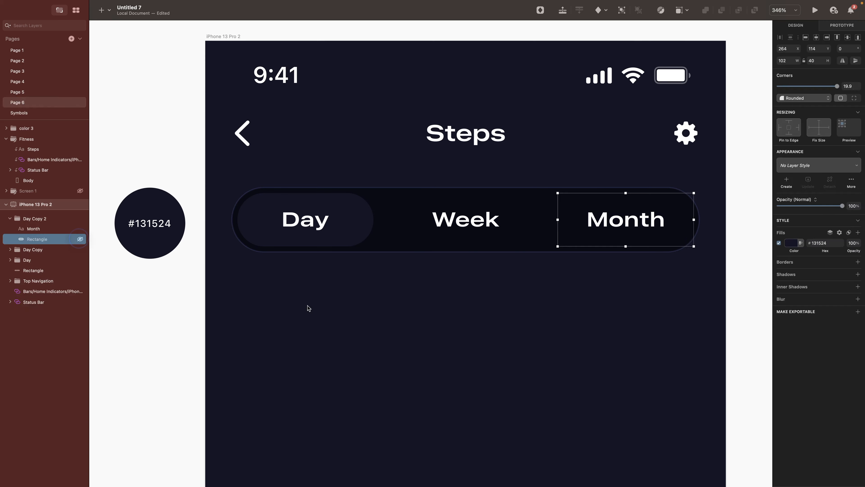
# Step: Set the text colour opacity of the Week and Month labels to 60%
pyautogui.click(308, 309)
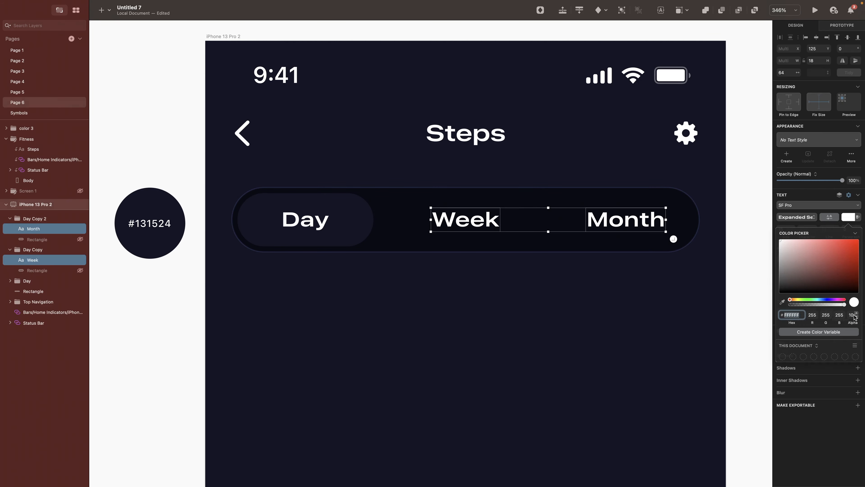
pyautogui.click(852, 314)
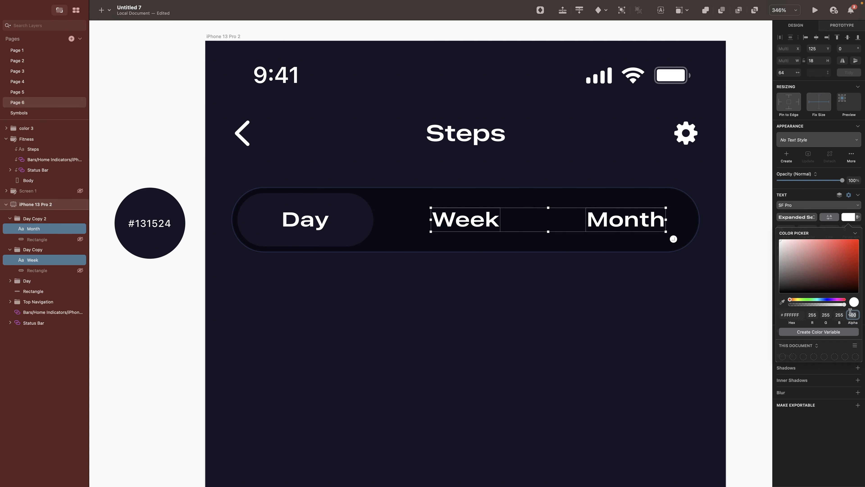
pyautogui.write('60')
pyautogui.press('Return')
pyautogui.click(752, 298)
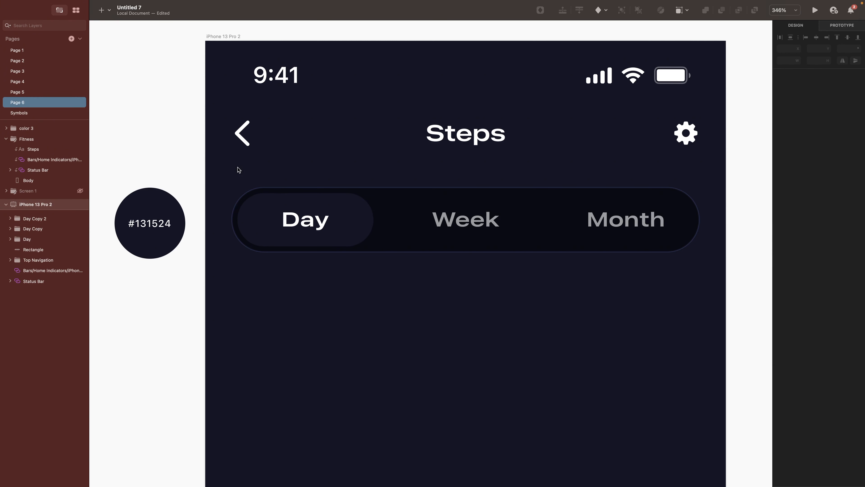
# Step: Group the Day, Week and Month buttons with their background bar and name the group "Date Segmented"
pyautogui.moveTo(218, 160); pyautogui.dragTo(716, 294)
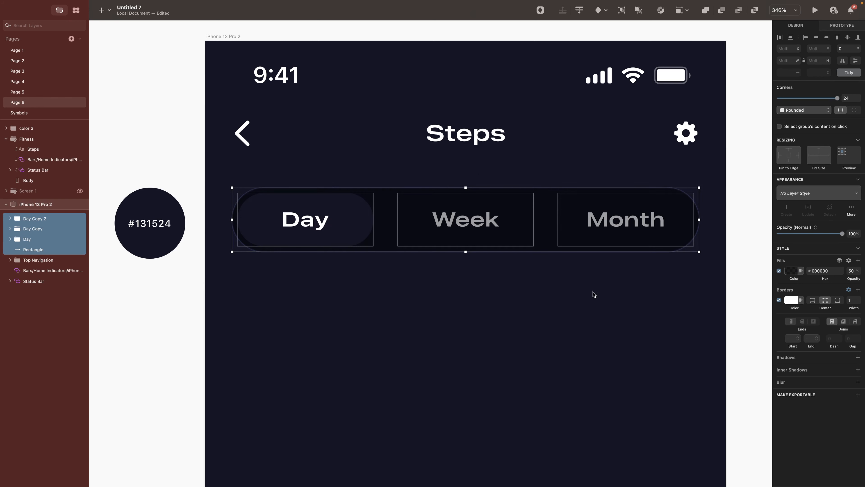
pyautogui.press('super+g')
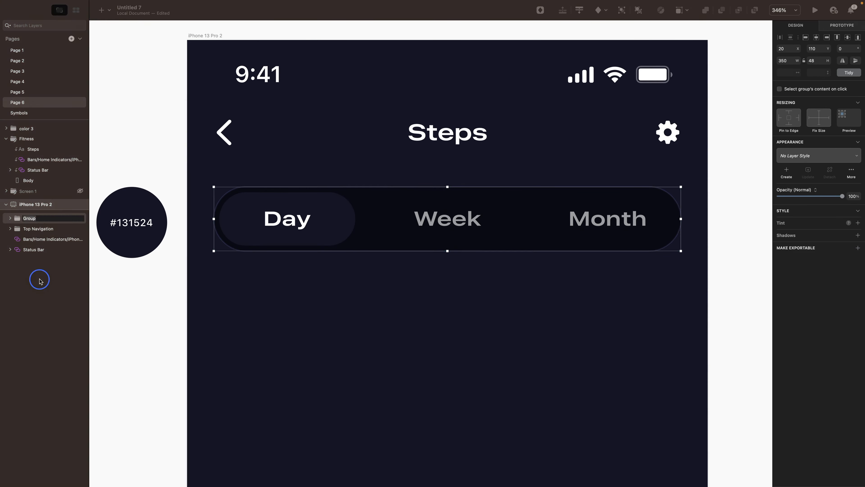
pyautogui.press('super+r')
pyautogui.write('Date Segmen')
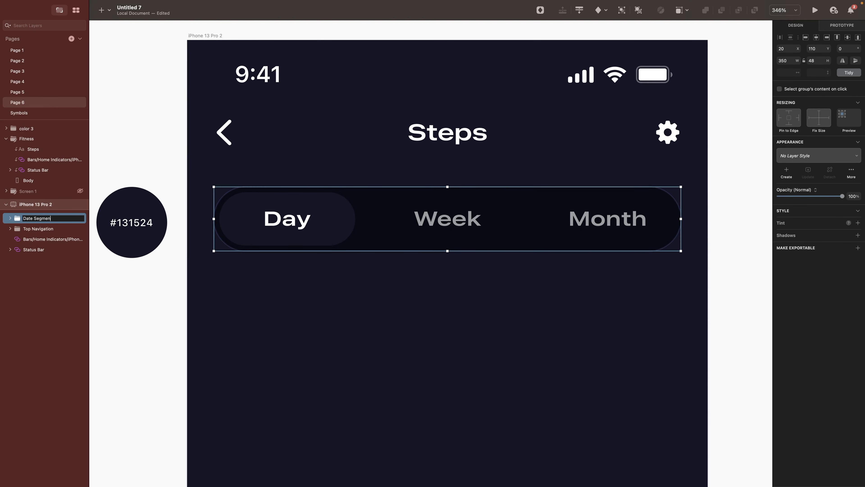
pyautogui.write('ted')
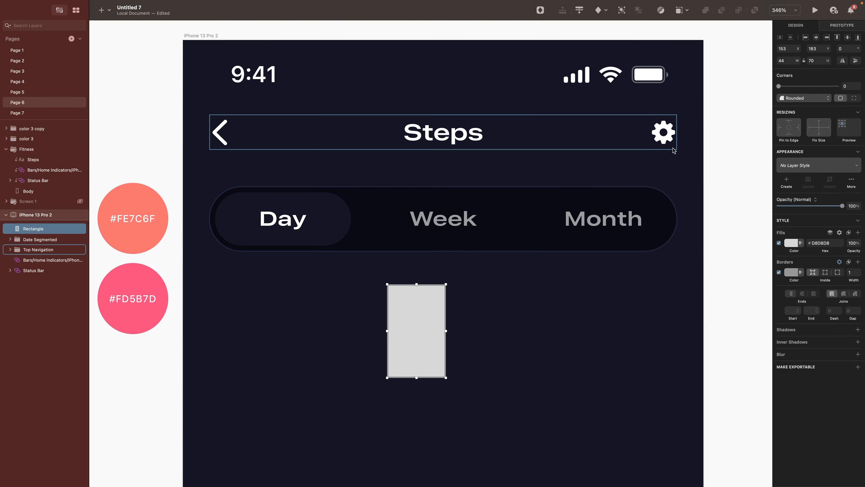
# Step: Round the corners of the 44 × 70 rectangle to 22 and turn off its border
pyautogui.moveTo(779, 86); pyautogui.dragTo(837, 86)
pyautogui.click(779, 273)
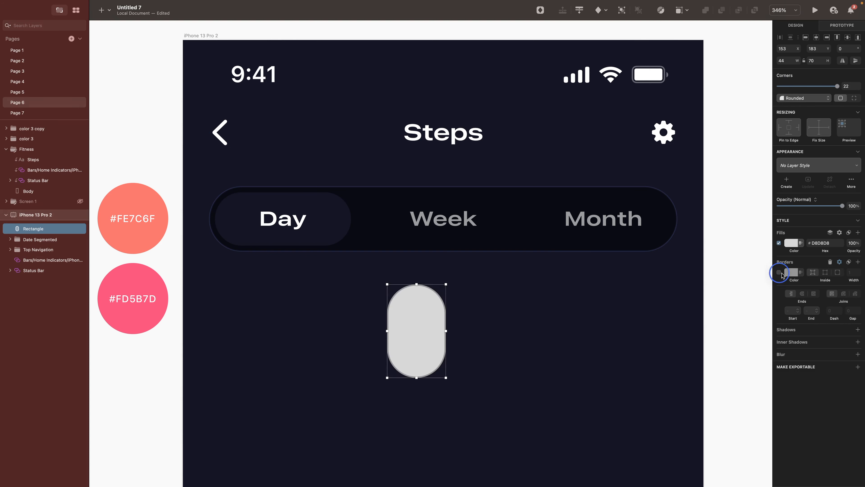
# Step: Fill the pill with a vertical linear gradient from #FE7C6F to #FD5B7D and centre it horizontally on the artboard
pyautogui.click(791, 243)
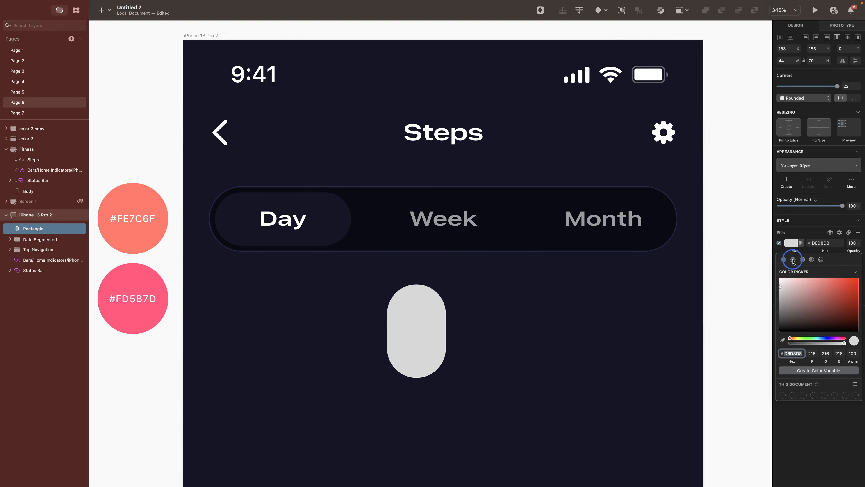
pyautogui.click(793, 260)
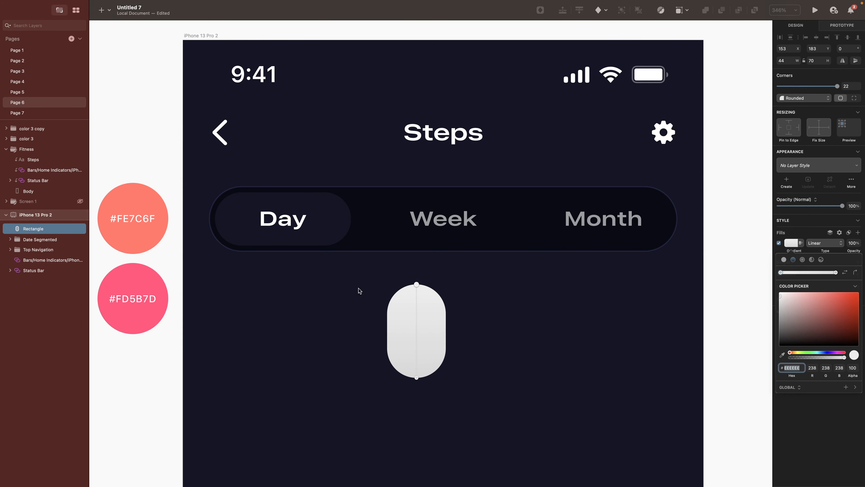
pyautogui.hotkey('ctrl', 'c')
pyautogui.click(132, 193)
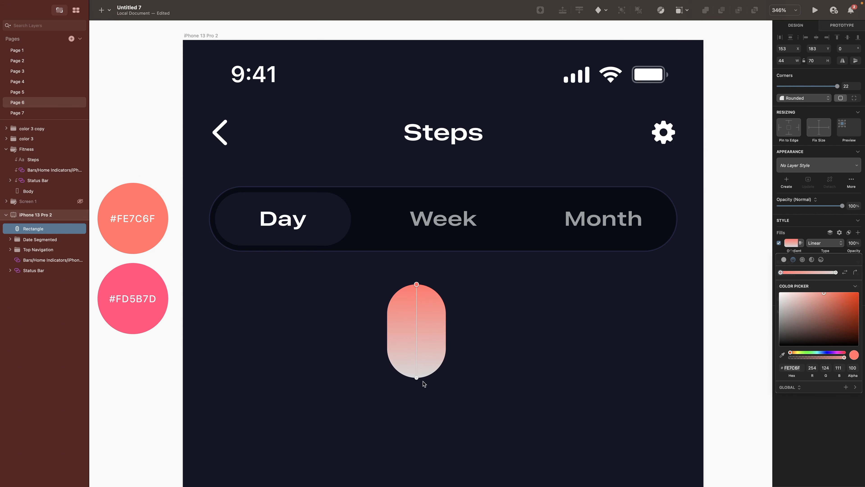
pyautogui.click(416, 378)
pyautogui.hotkey('ctrl', 'c')
pyautogui.click(134, 320)
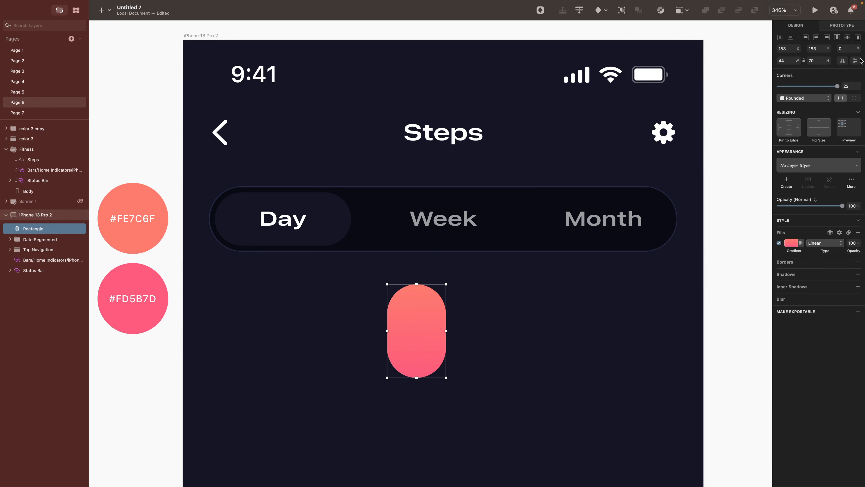
pyautogui.click(816, 37)
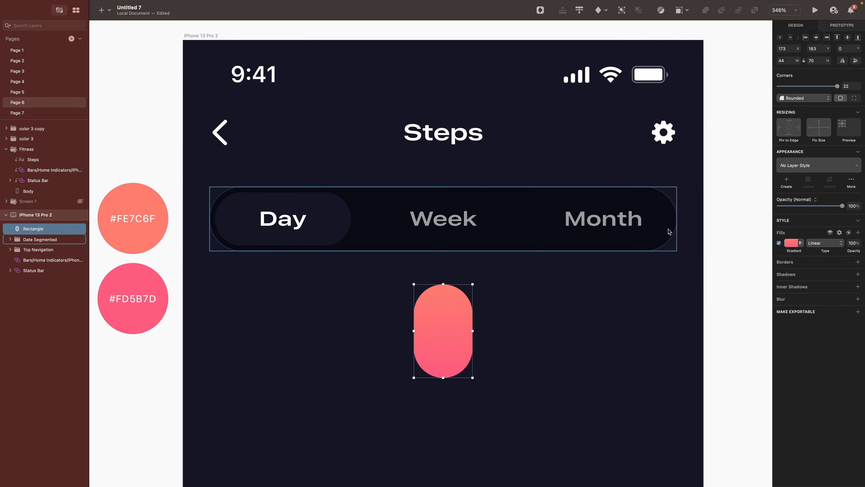
# Step: Add a size 15 "Wed" label inside the pill and a duplicate below it reading "8"
pyautogui.press('t')
pyautogui.click(443, 308)
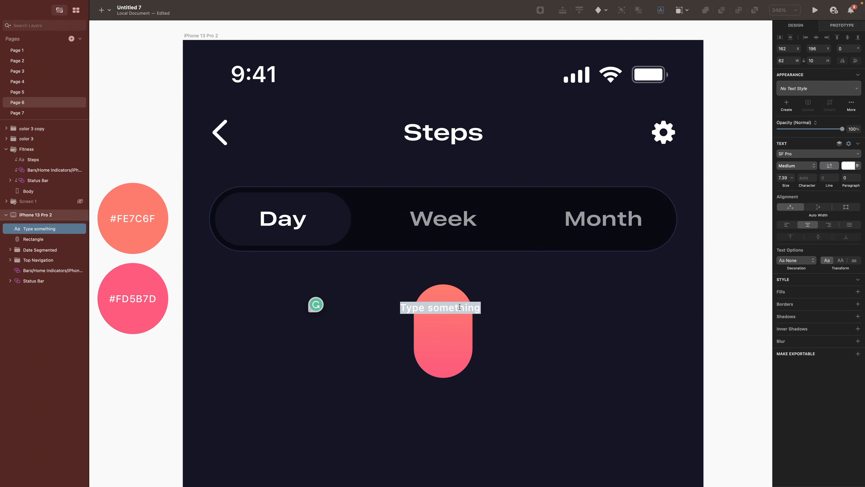
pyautogui.write('Wed')
pyautogui.press('Escape')
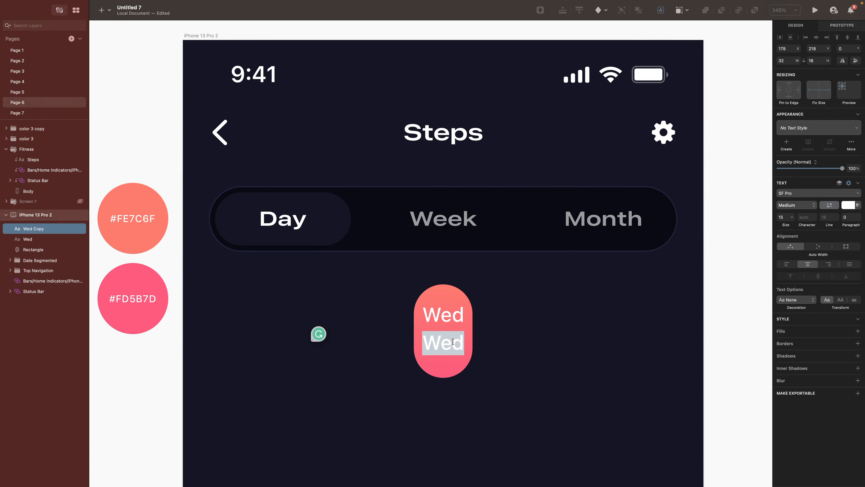
pyautogui.write('8')
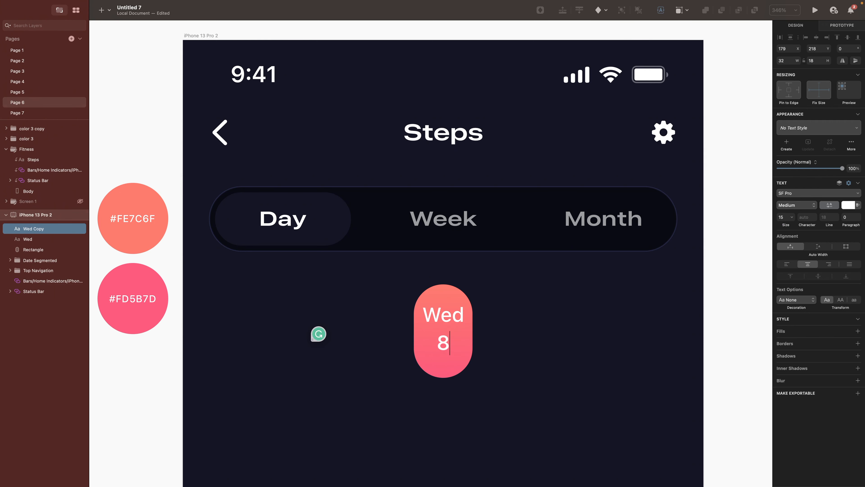
pyautogui.press('Escape')
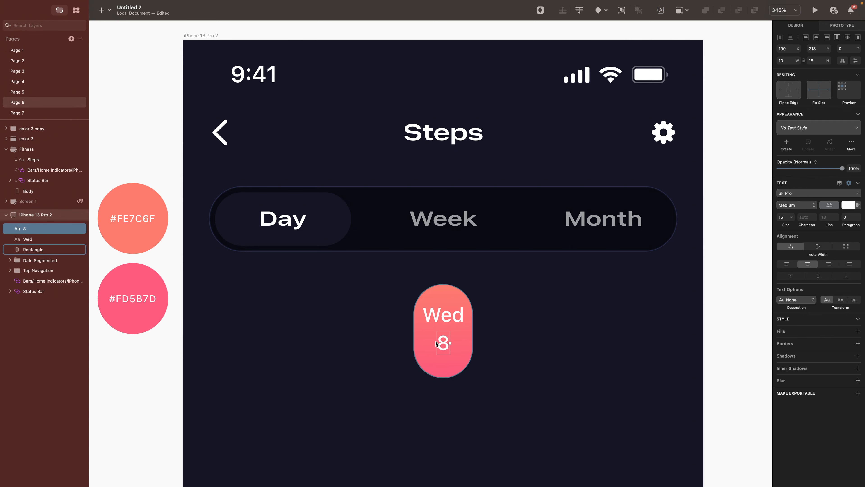
# Step: Change the "8" label to Regular weight and set the vertical spacing between both labels to 2
pyautogui.click(788, 206)
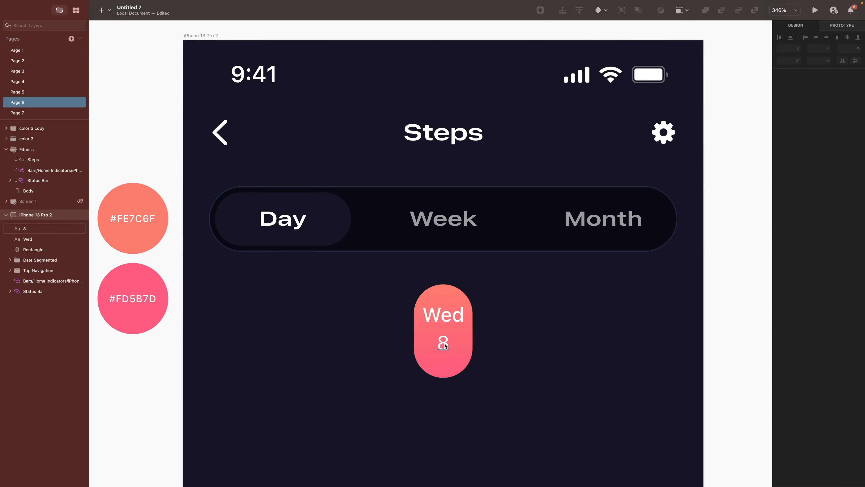
pyautogui.click(444, 345)
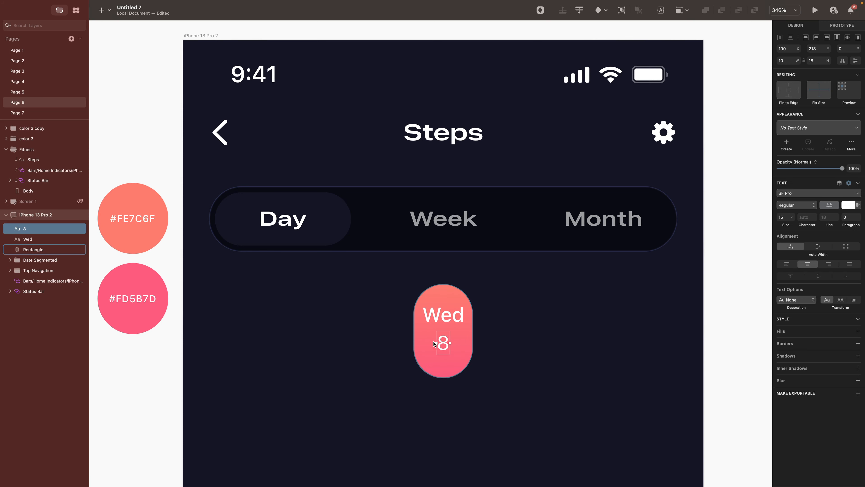
pyautogui.keyDown('shift'); pyautogui.click(442, 314); pyautogui.keyUp('shift')
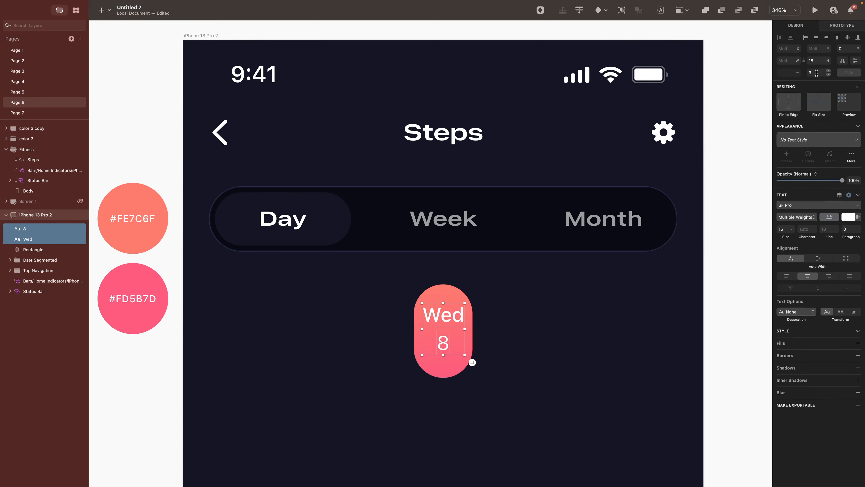
pyautogui.click(827, 75)
# Step: Group the "Wed" and "8" labels and centre the group on the gradient pill
pyautogui.click(444, 342)
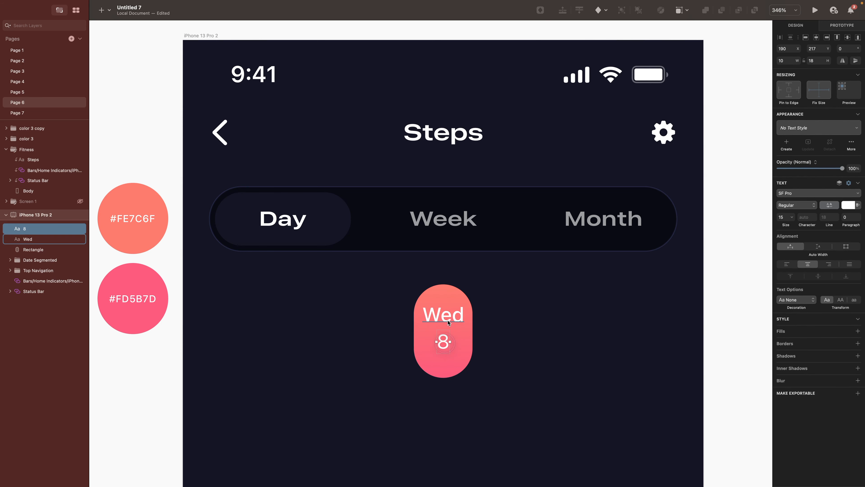
pyautogui.keyDown('shift'); pyautogui.click(444, 316); pyautogui.keyUp('shift')
pyautogui.press('super+g')
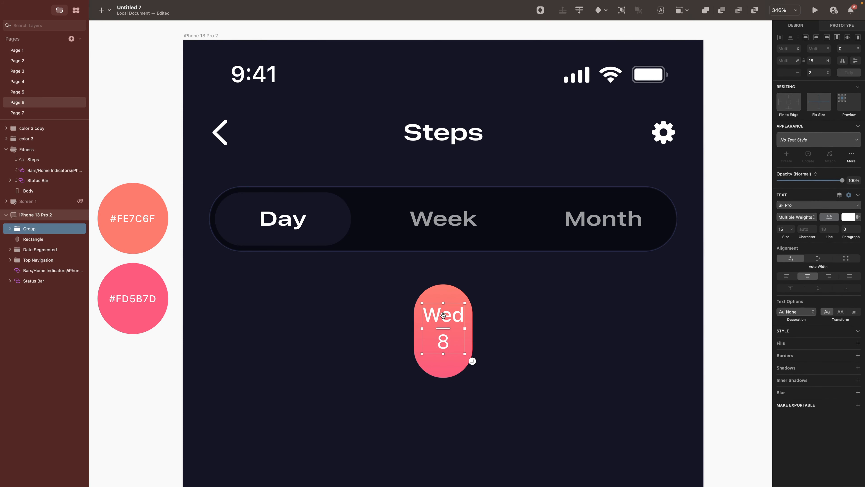
pyautogui.keyDown('shift'); pyautogui.click(446, 296); pyautogui.keyUp('shift')
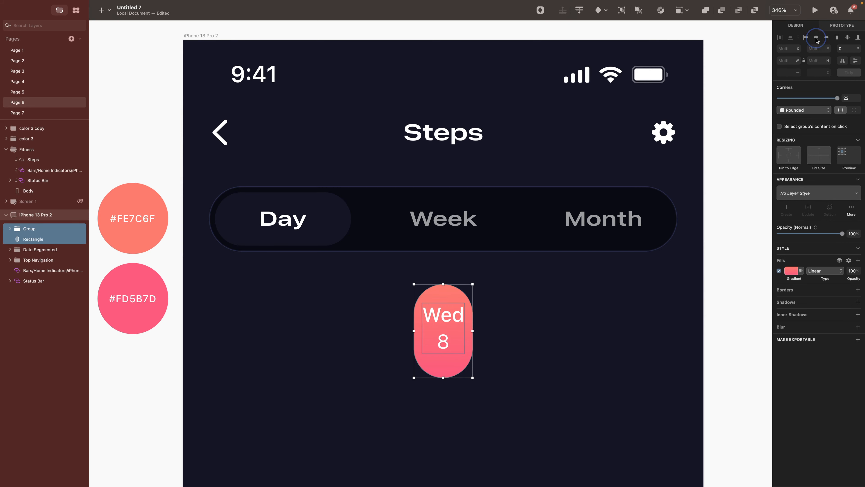
# Step: Group the label group with the pill rectangle and name the new group "Wed"
pyautogui.click(30, 235)
pyautogui.keyDown('shift'); pyautogui.click(30, 232); pyautogui.keyUp('shift')
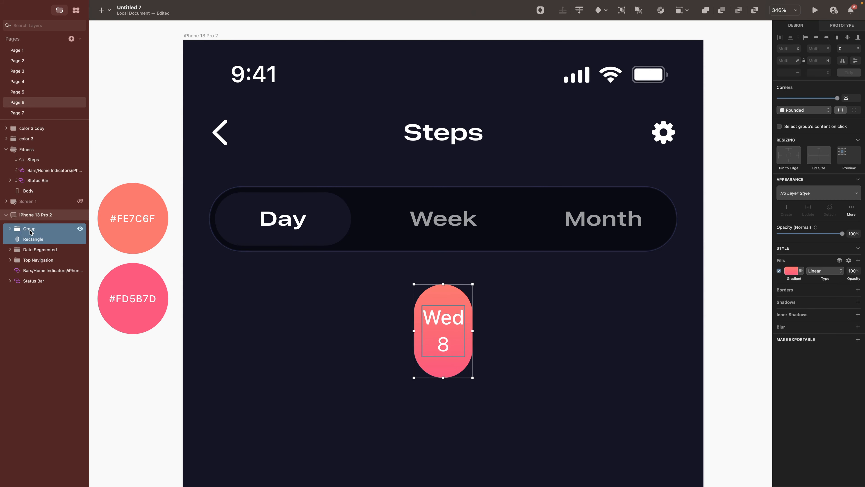
pyautogui.press('super+g')
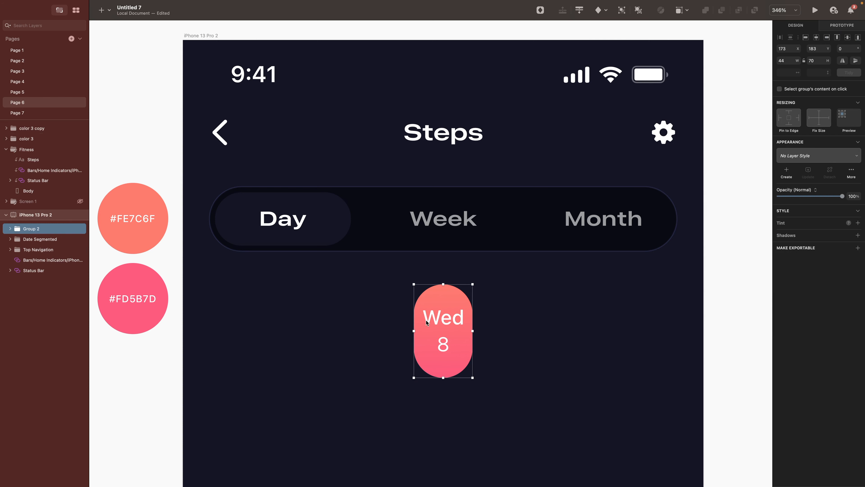
pyautogui.doubleClick(40, 229)
pyautogui.write('Wed')
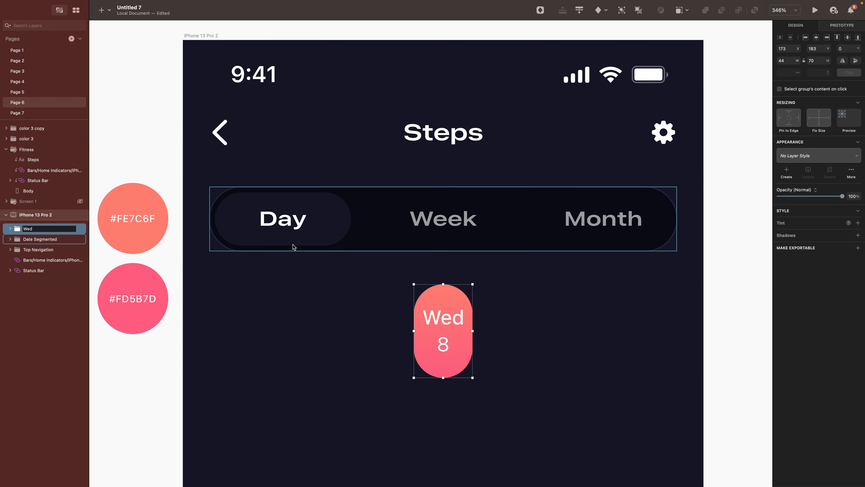
pyautogui.press('Return')
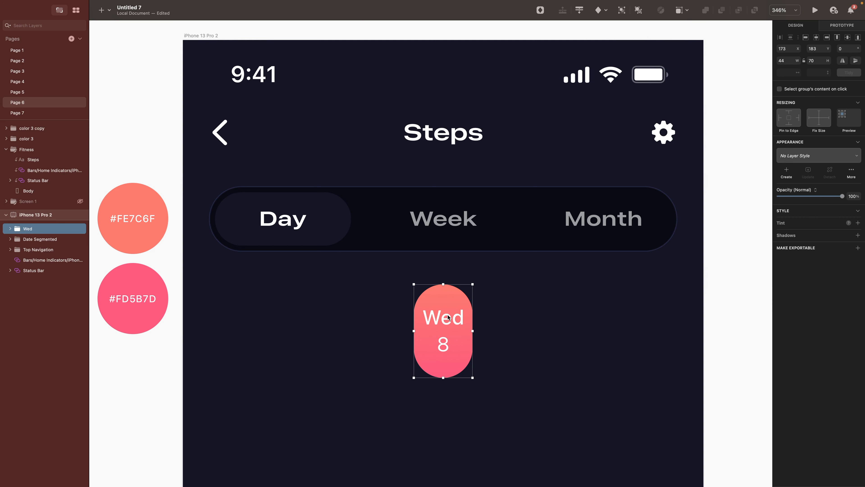
# Step: Duplicate the Wed pill into a row from Sun 5 to Sat 11, hiding the other days' backgrounds and dimming their labels
pyautogui.moveTo(448, 317); pyautogui.dragTo(385, 316)
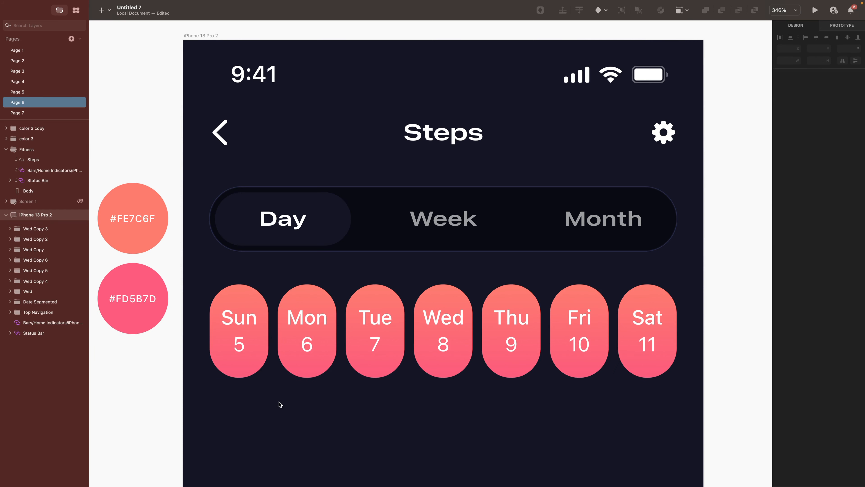
pyautogui.click(280, 402)
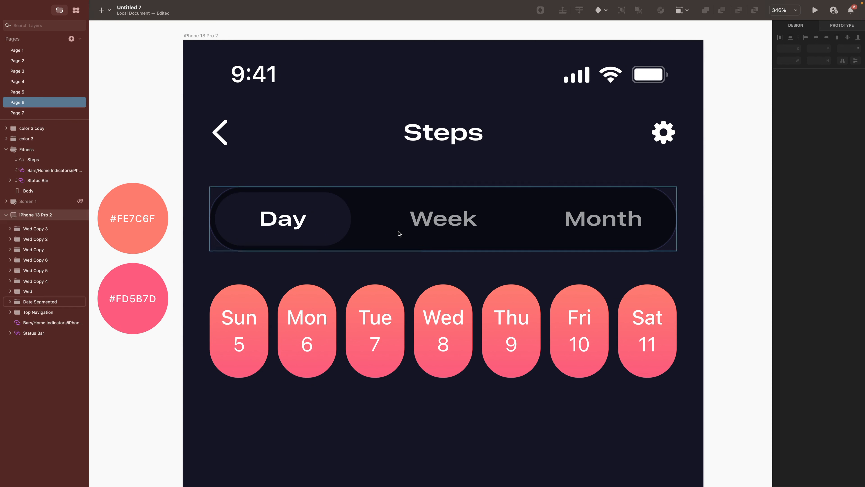
pyautogui.doubleClick(235, 361)
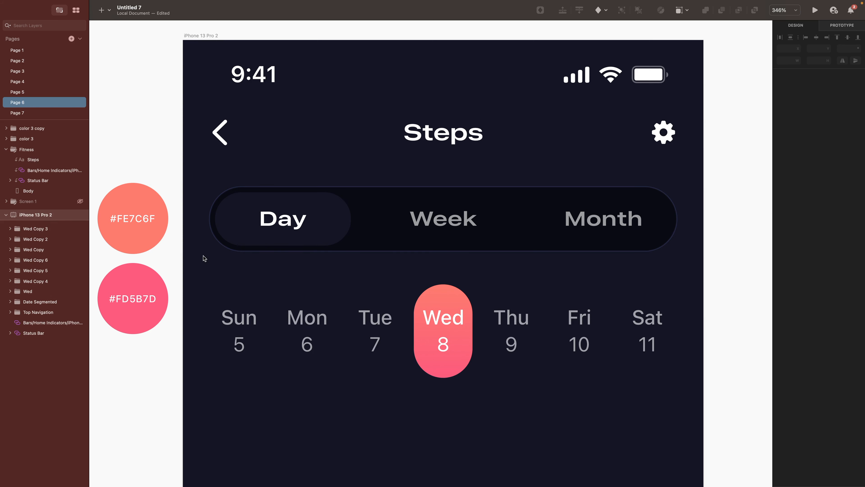
# Step: Group all seven day items and name the group "Date Picker"
pyautogui.moveTo(203, 258); pyautogui.dragTo(686, 419)
pyautogui.press('super+g')
pyautogui.press('super+r')
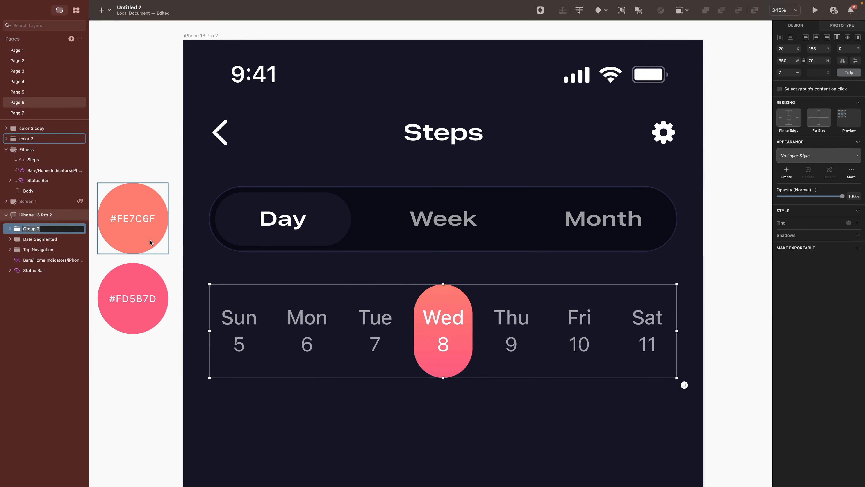
pyautogui.write('Date Picker')
pyautogui.press('Return')
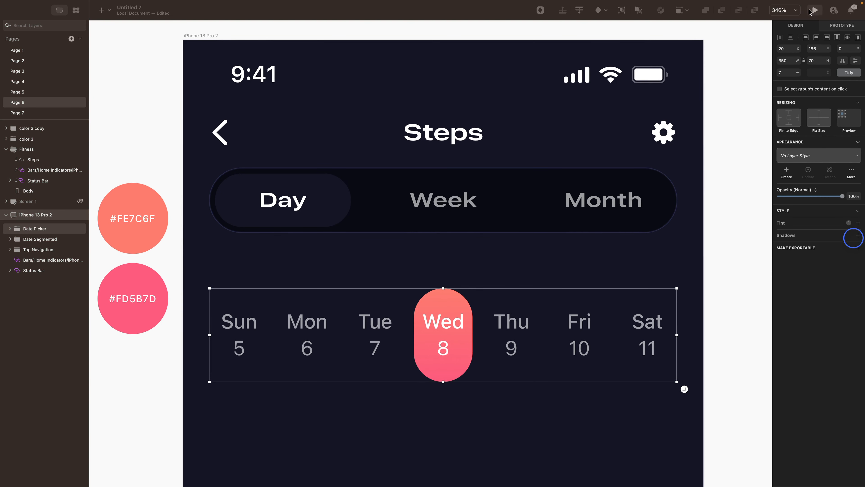
# Step: Move the Date Picker group up so it sits closer beneath the segmented control
pyautogui.click(814, 49)
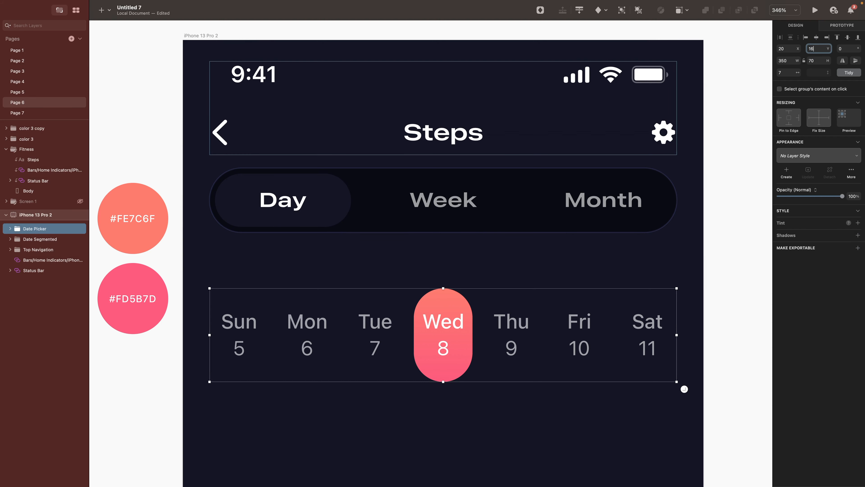
pyautogui.hotkey('shift', 'Down')
pyautogui.hotkey('shift', 'Down')
pyautogui.hotkey('shift', 'Down')
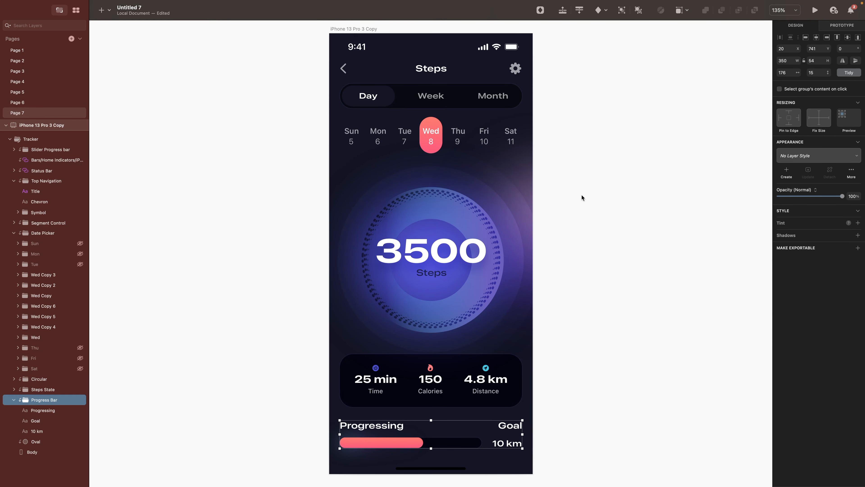
pyautogui.scroll(3, 515, 207)
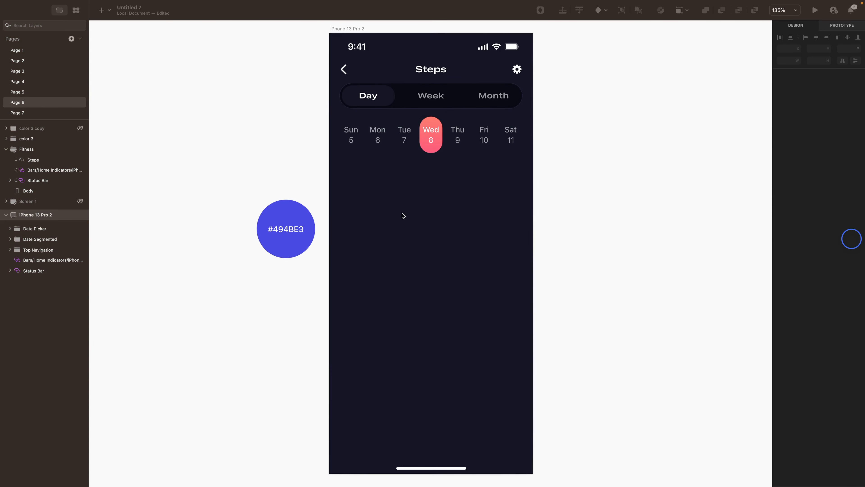
# Step: Draw an oval about 240 by 216 below the date picker and fill it with the #494BE3 swatch colour
pyautogui.click(386, 203)
pyautogui.press('o')
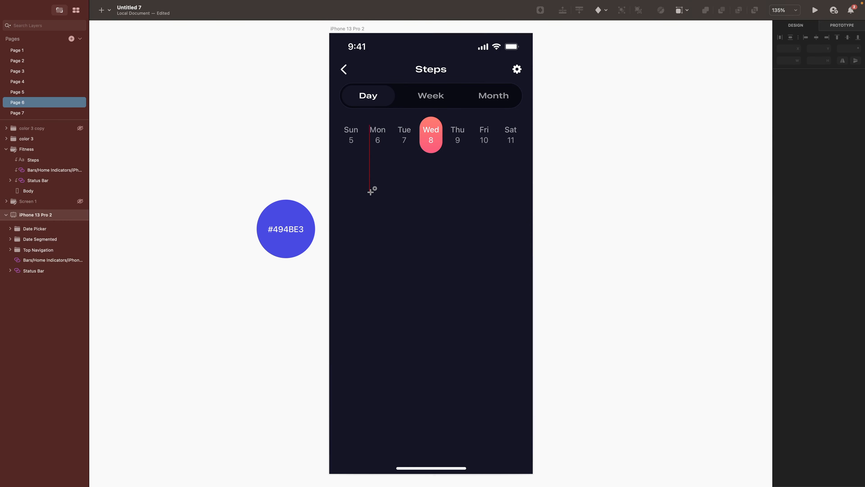
pyautogui.moveTo(359, 192)
pyautogui.mouseDown()
pyautogui.moveTo(395, 259)
pyautogui.moveTo(496, 346)
pyautogui.moveTo(485, 305)
pyautogui.mouseUp()
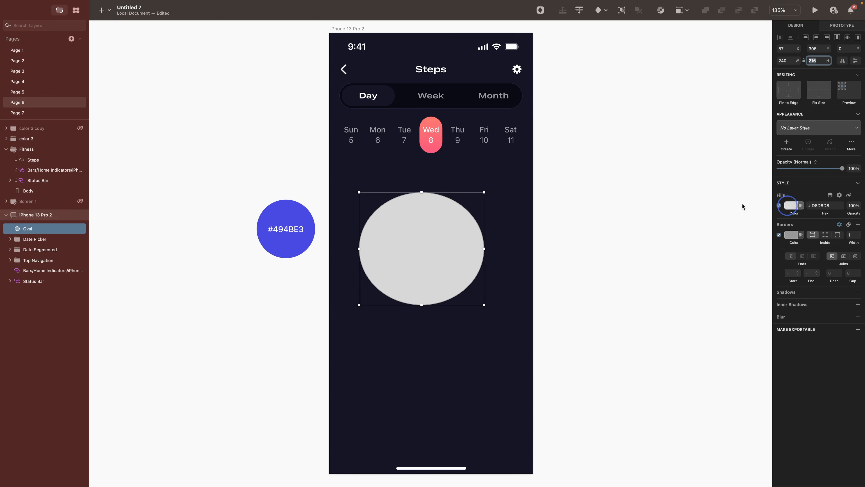
pyautogui.click(790, 205)
pyautogui.click(286, 211)
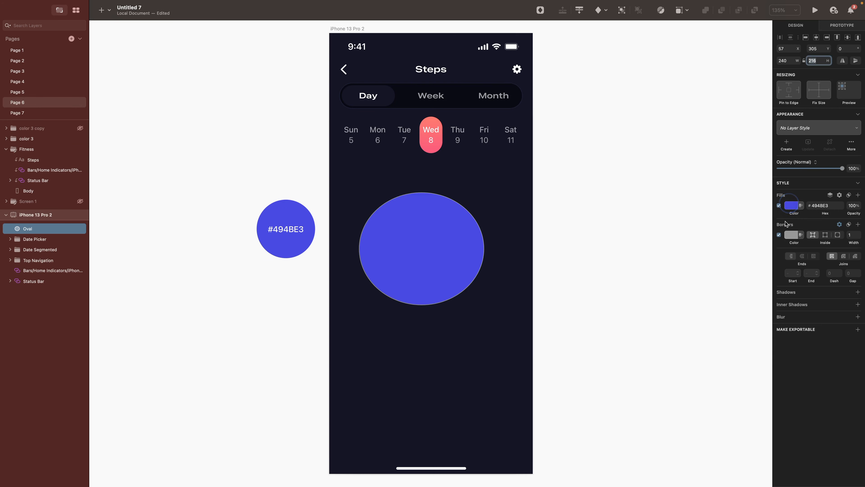
# Step: Remove the oval's border and add a strong Gaussian blur that turns it into a soft glow
pyautogui.click(830, 224)
pyautogui.click(858, 261)
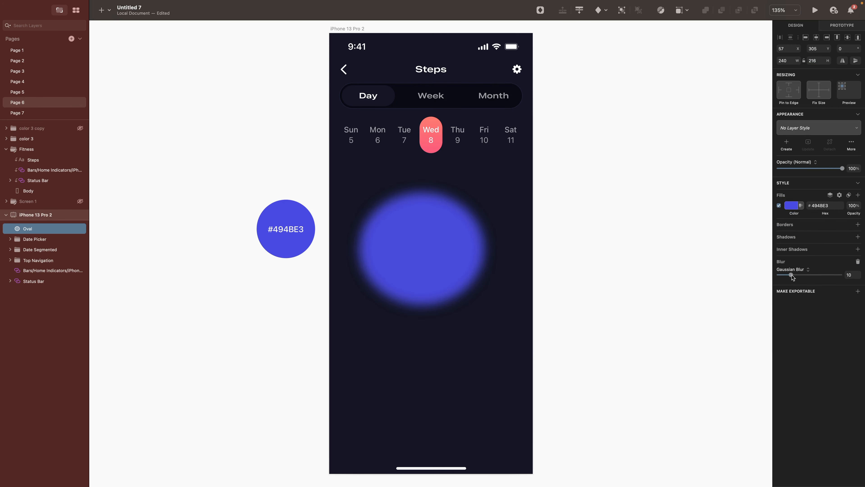
pyautogui.moveTo(791, 275); pyautogui.dragTo(863, 286)
# Step: Position the blurred oval at X 75 and Y 325
pyautogui.click(791, 206)
pyautogui.moveTo(789, 48); pyautogui.dragTo(767, 52)
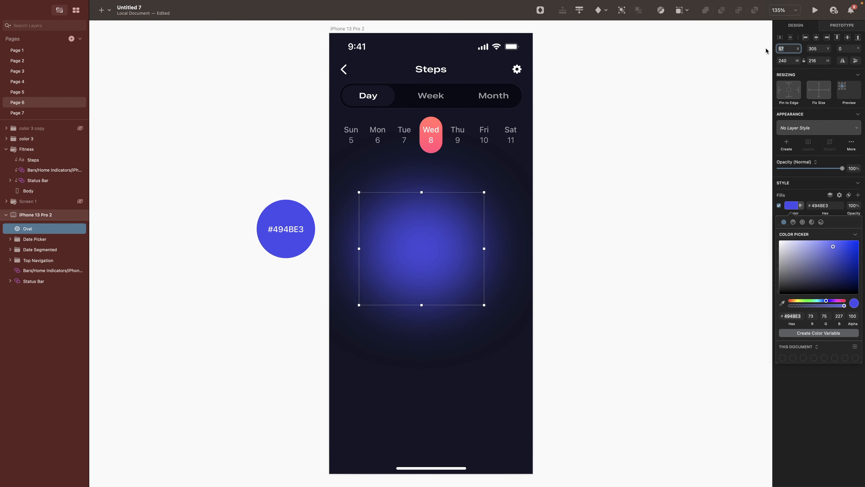
pyautogui.write('75')
pyautogui.click(819, 48)
pyautogui.write('32')
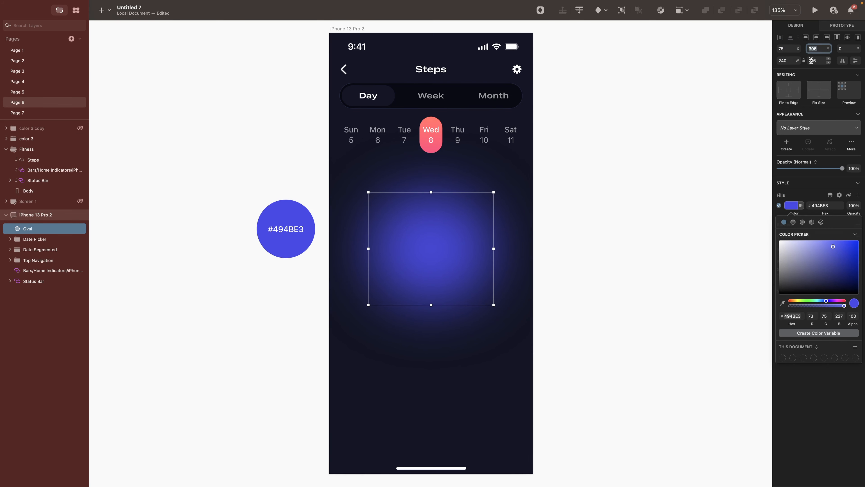
pyautogui.write('5')
pyautogui.click(612, 173)
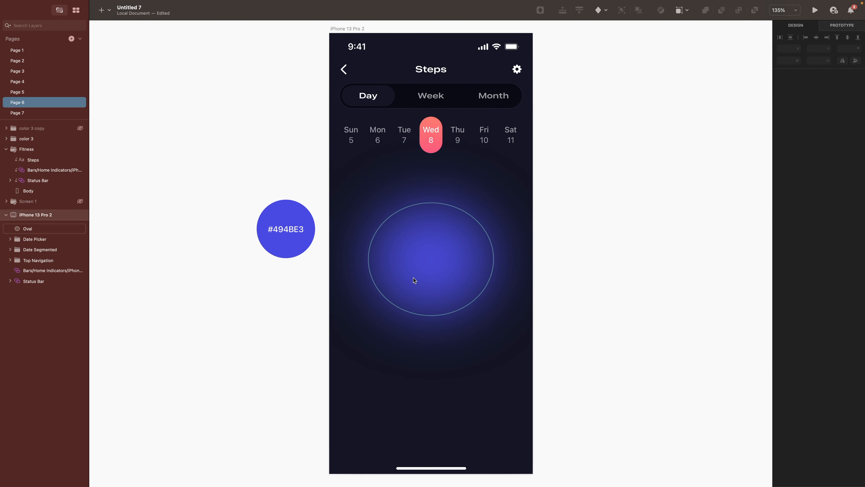
# Step: Draw a borderless circle about 426 by 426 over the glow and fill it with white at 10% opacity
pyautogui.click(21, 112)
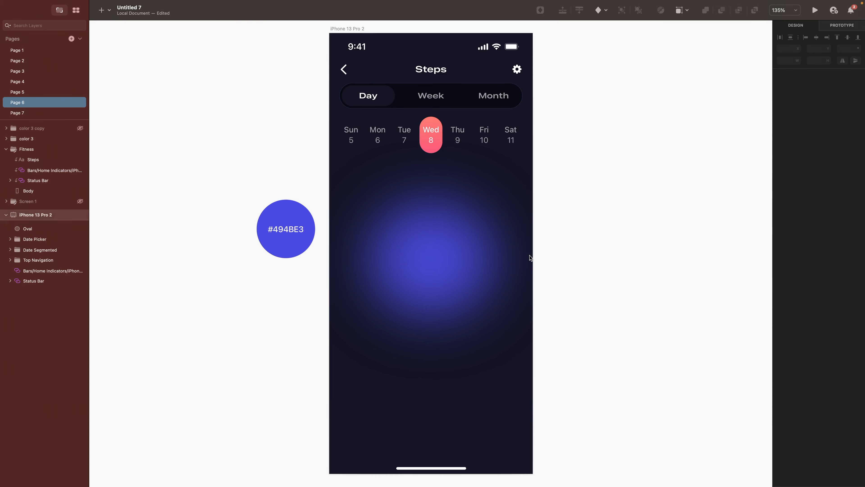
pyautogui.press('o')
pyautogui.moveTo(341, 184); pyautogui.dragTo(471, 406)
pyautogui.click(790, 205)
pyautogui.moveTo(779, 248); pyautogui.dragTo(776, 238)
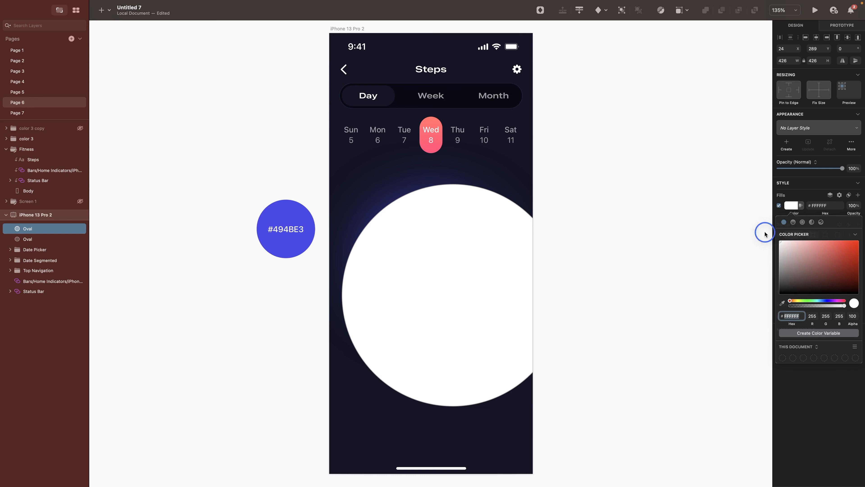
pyautogui.click(848, 317)
pyautogui.write('10')
pyautogui.press('Return')
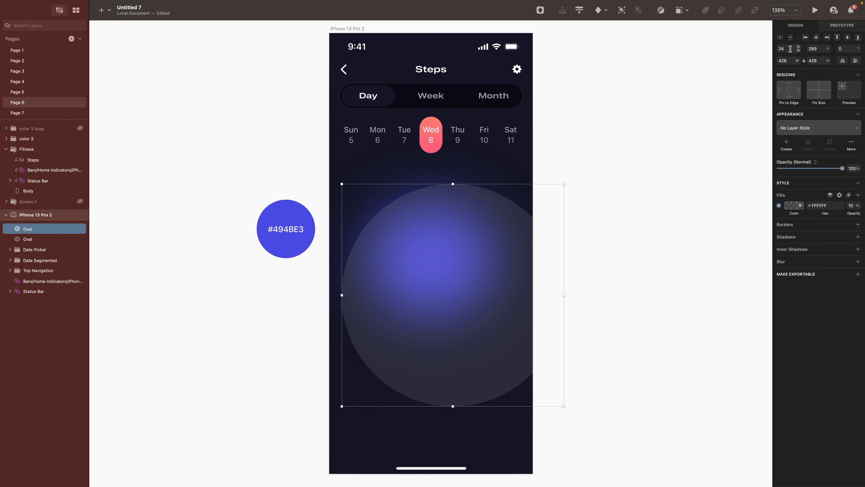
# Step: Position the large translucent circle at X -18 and Y 219
pyautogui.click(785, 48)
pyautogui.write('-18')
pyautogui.press('Tab')
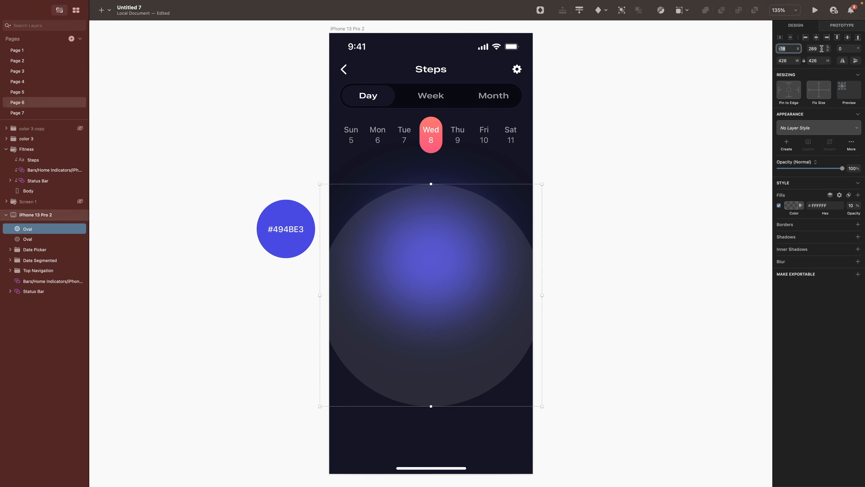
pyautogui.write('219')
pyautogui.press('Return')
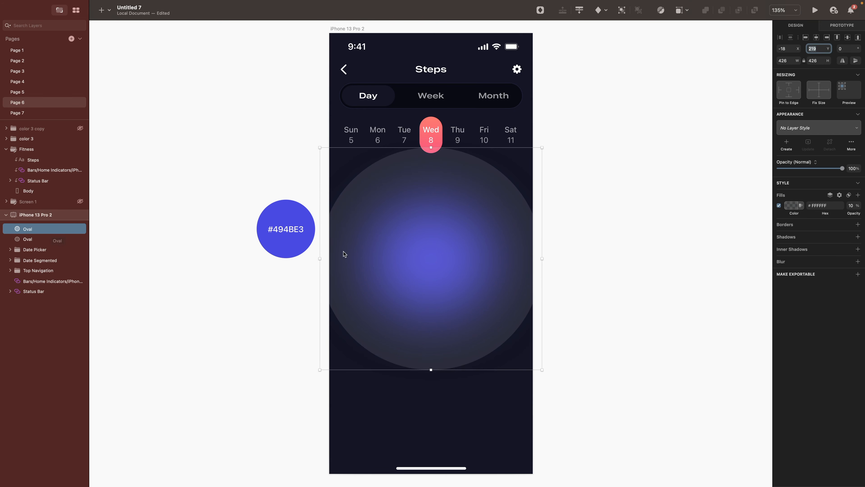
# Step: Draw a second circle about 358 by 358 inside the large one and position it at X 16 and Y 254
pyautogui.click(400, 187)
pyautogui.press('o')
pyautogui.moveTo(359, 181); pyautogui.dragTo(546, 368)
pyautogui.click(780, 48)
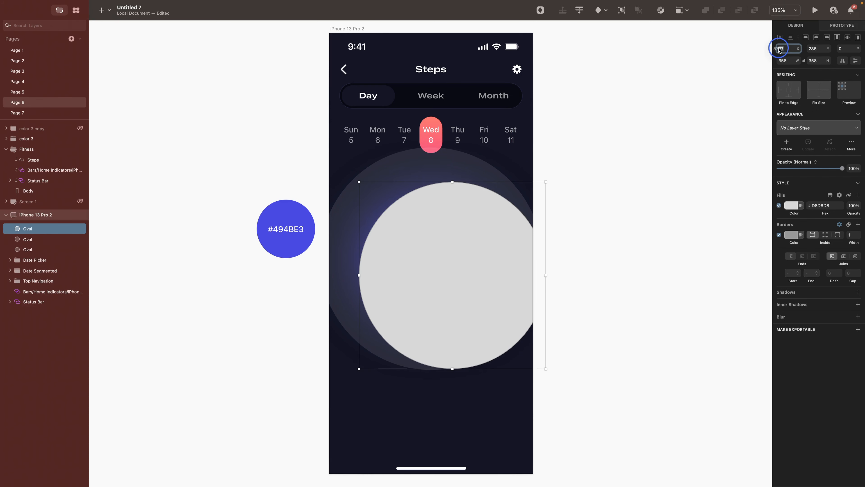
pyautogui.write('16')
pyautogui.press('Return')
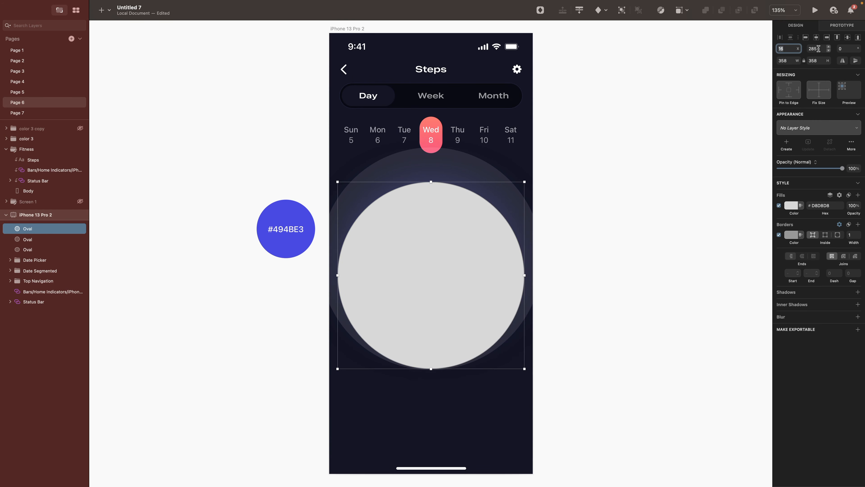
pyautogui.click(818, 49)
pyautogui.write('254')
pyautogui.press('Return')
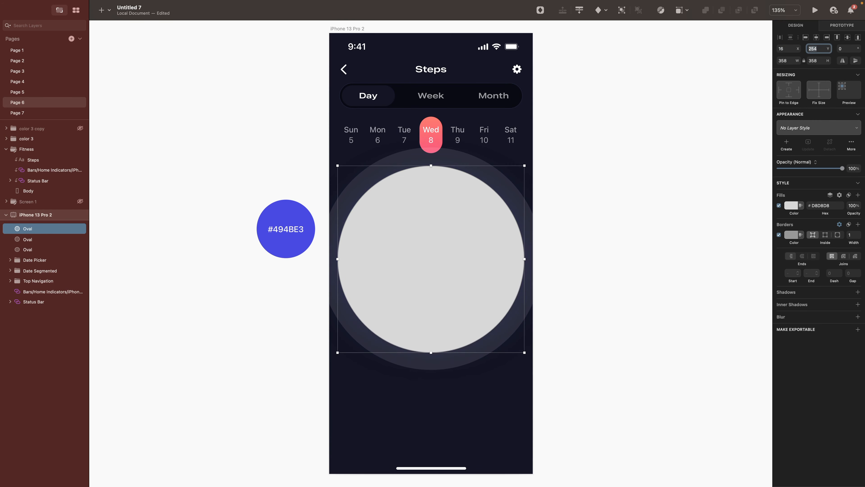
# Step: Fill the 358 circle with white at 15% opacity and remove its border
pyautogui.click(791, 205)
pyautogui.moveTo(798, 251); pyautogui.dragTo(739, 204)
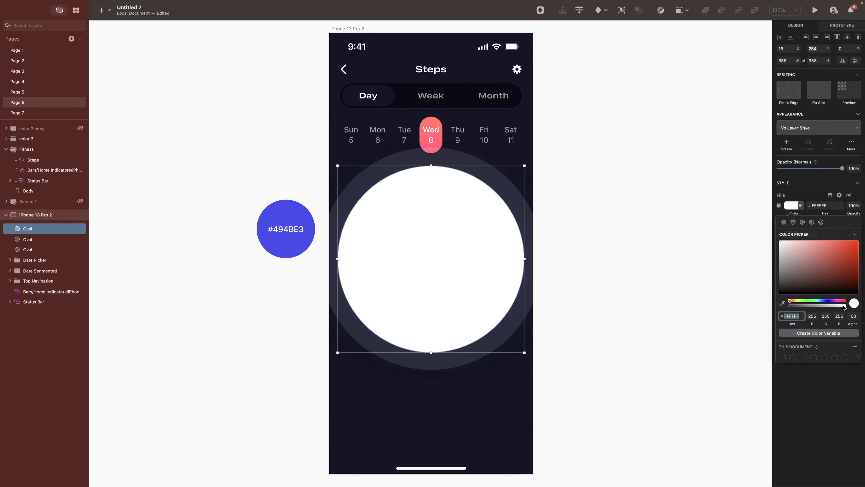
pyautogui.moveTo(844, 306); pyautogui.dragTo(798, 306)
pyautogui.press('Escape')
pyautogui.click(779, 234)
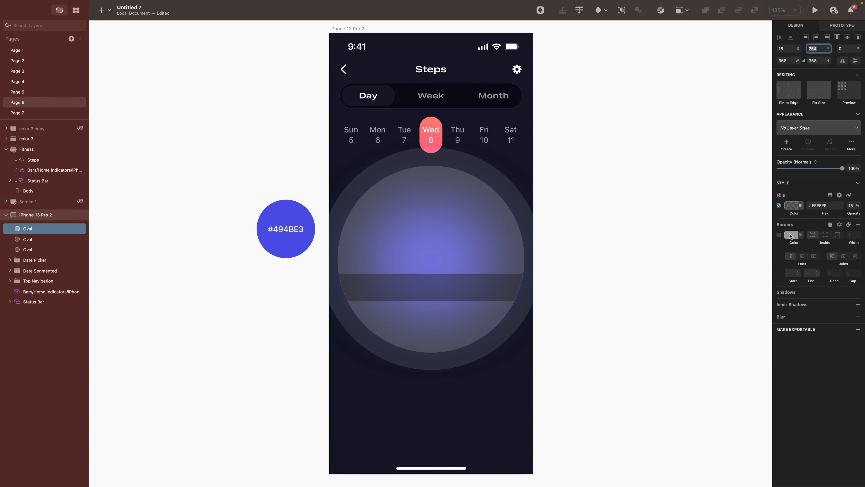
pyautogui.moveTo(792, 234); pyautogui.dragTo(642, 201)
# Step: Set the fill blend mode of both translucent circles to Overlay
pyautogui.click(419, 204)
pyautogui.keyDown('shift'); pyautogui.click(469, 164); pyautogui.keyUp('shift')
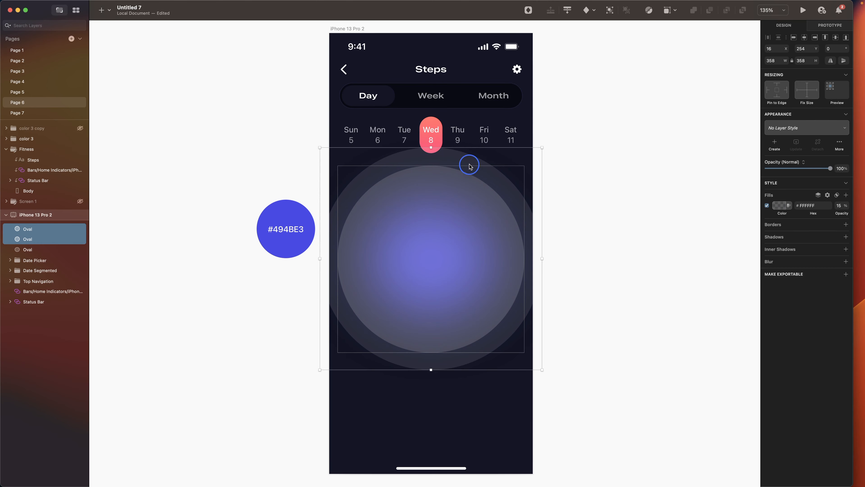
pyautogui.click(837, 207)
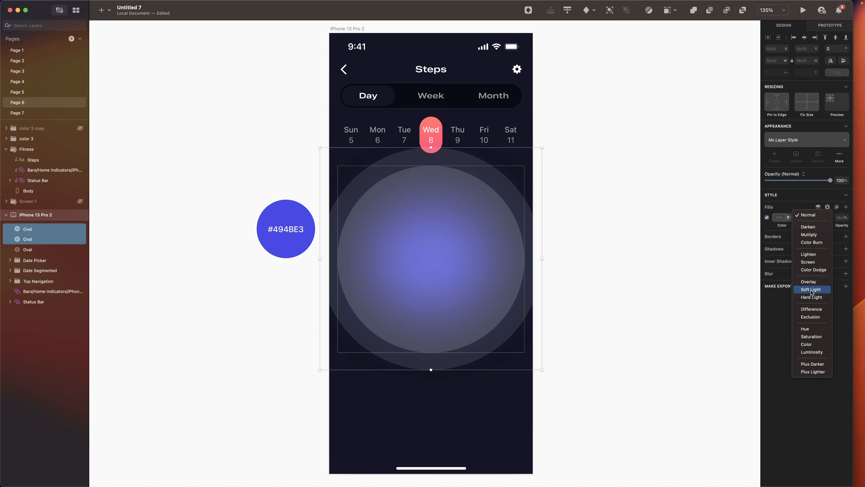
pyautogui.click(799, 277)
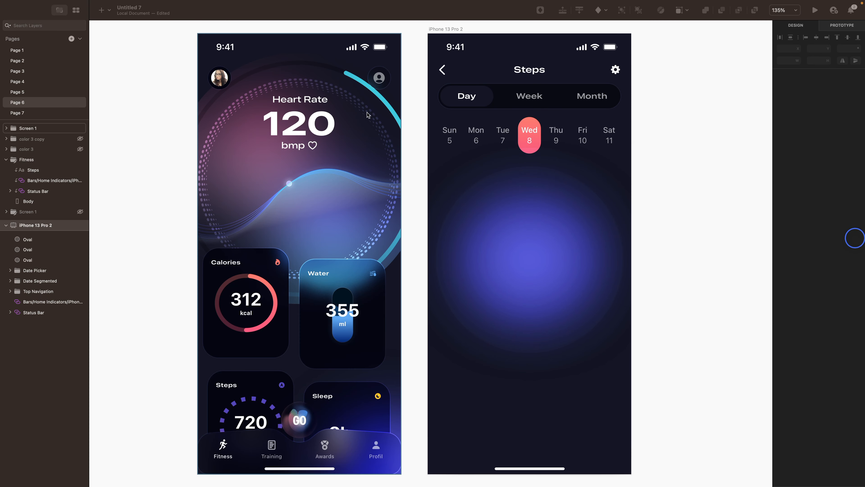
# Step: Copy the dotted ring from the Heart Rate screen onto the Steps screen and resize it to 276 by 276
pyautogui.moveTo(376, 118)
pyautogui.mouseDown()
pyautogui.moveTo(546, 255)
pyautogui.moveTo(608, 204)
pyautogui.moveTo(598, 200)
pyautogui.mouseUp()
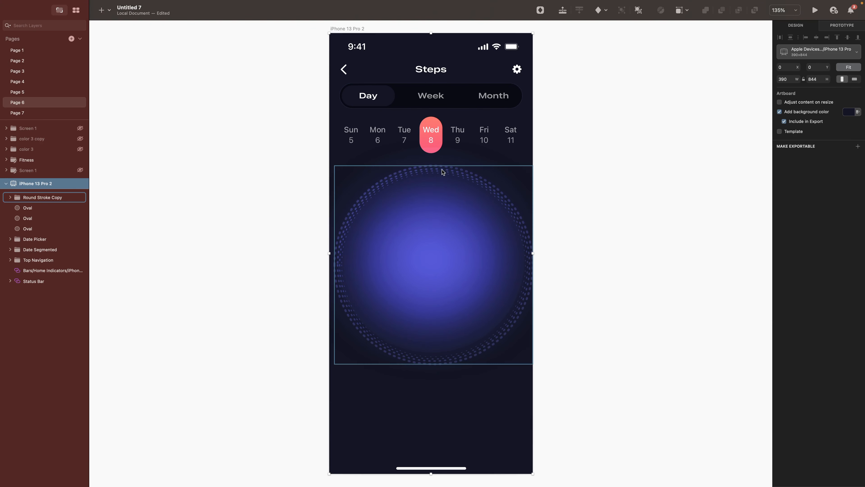
pyautogui.click(440, 169)
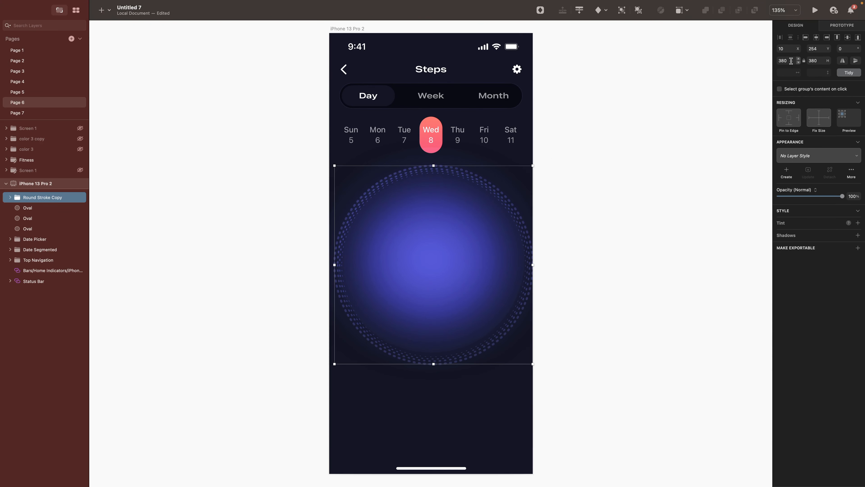
pyautogui.click(785, 60)
pyautogui.write('276')
pyautogui.press('Return')
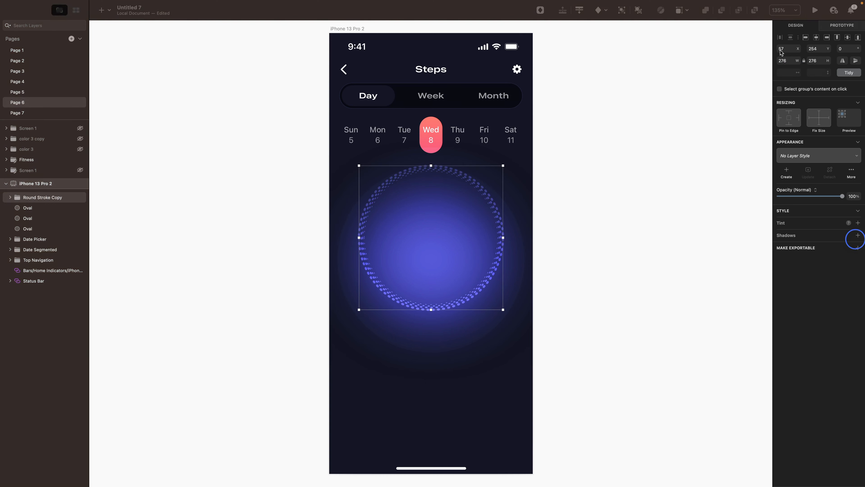
# Step: Set the dotted ring's Y position to 294 so it sits around the centre of the glow
pyautogui.click(816, 49)
pyautogui.write('2')
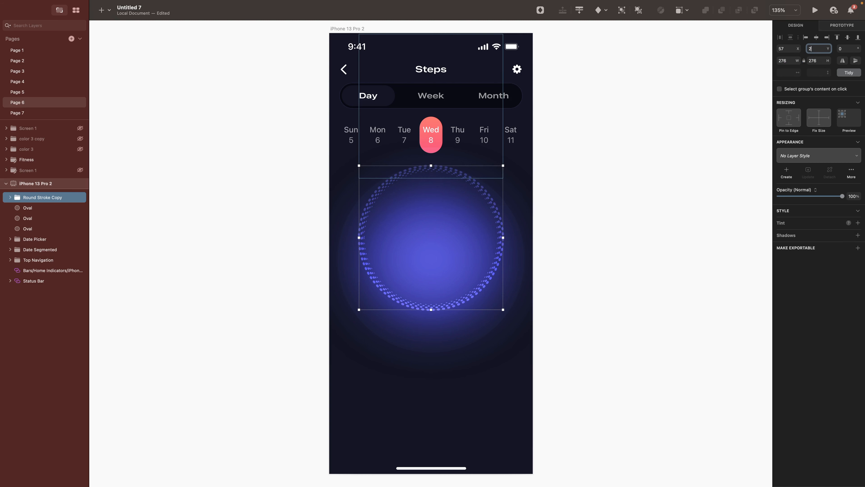
pyautogui.write('94')
pyautogui.press('Return')
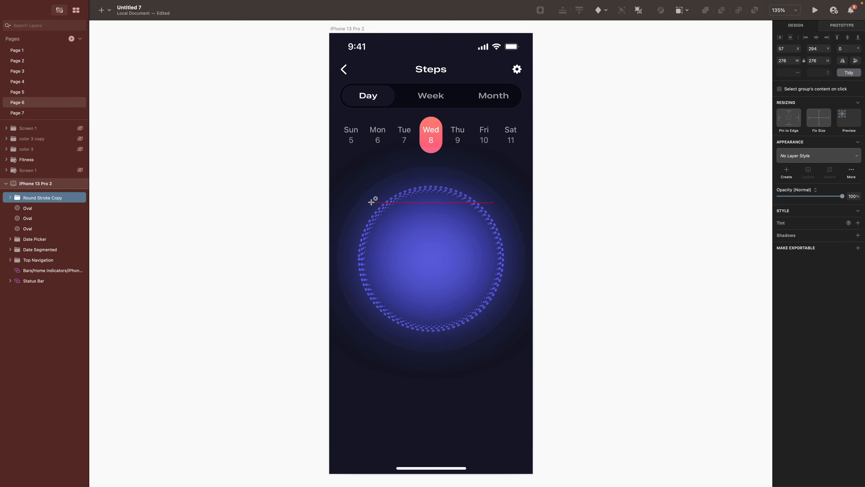
# Step: Draw a circle about 218 by 218 inside the dotted ring, with no fill and a border width of 60
pyautogui.moveTo(371, 202); pyautogui.dragTo(485, 316)
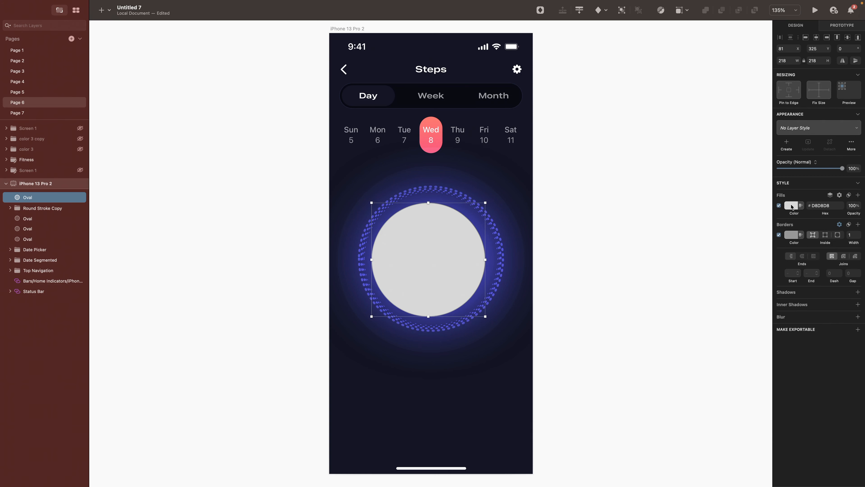
pyautogui.moveTo(791, 206); pyautogui.dragTo(857, 211)
pyautogui.click(835, 219)
pyautogui.doubleClick(833, 218)
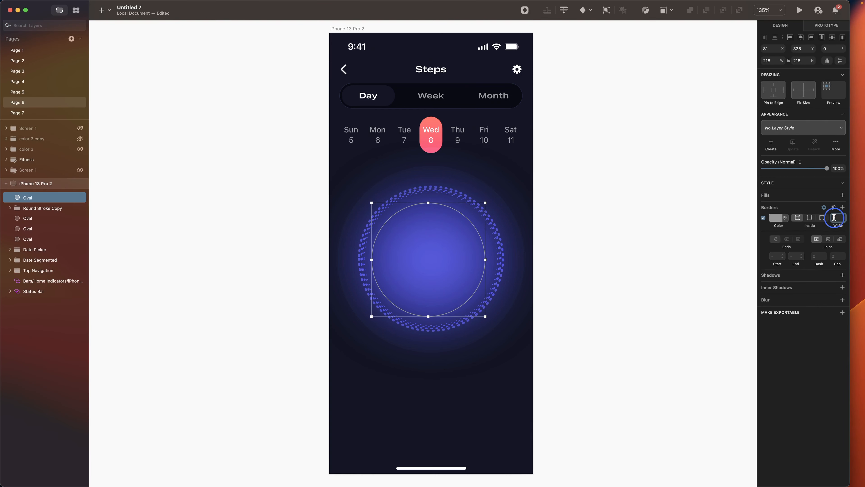
pyautogui.write('60')
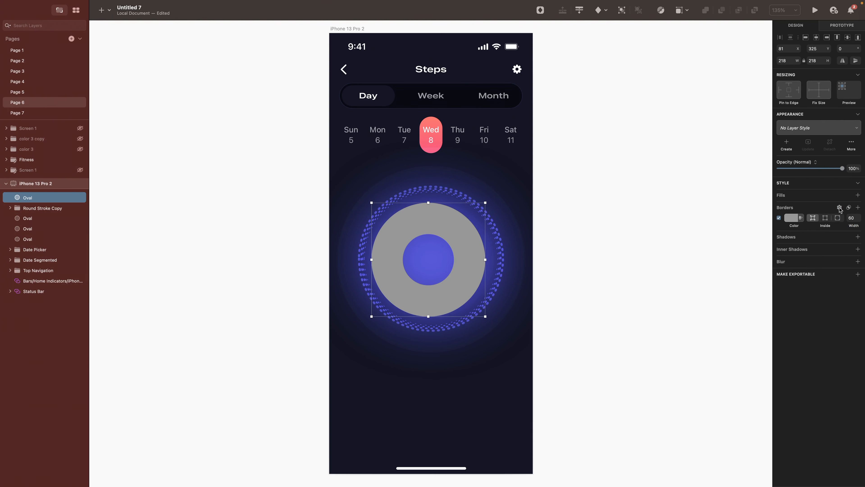
# Step: Give the inner circle's border a dash of 654 and a gap of 688, with rounded ends and joins
pyautogui.click(839, 208)
pyautogui.click(834, 256)
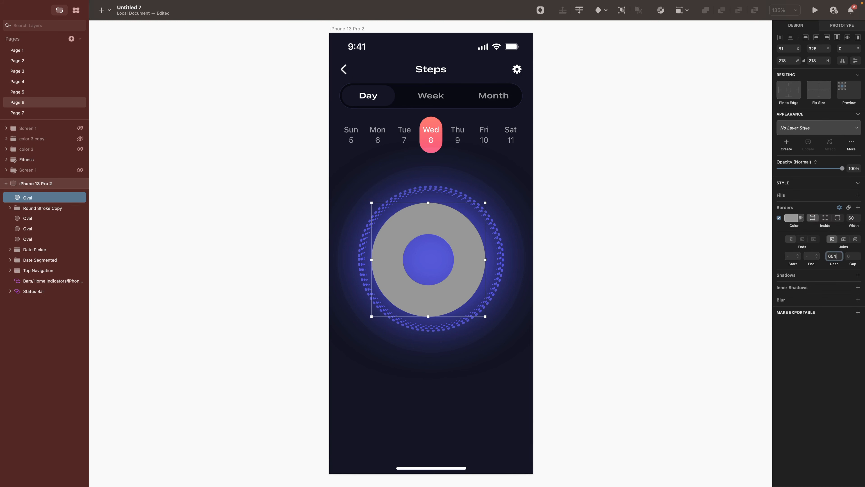
pyautogui.press('Return')
pyautogui.click(851, 256)
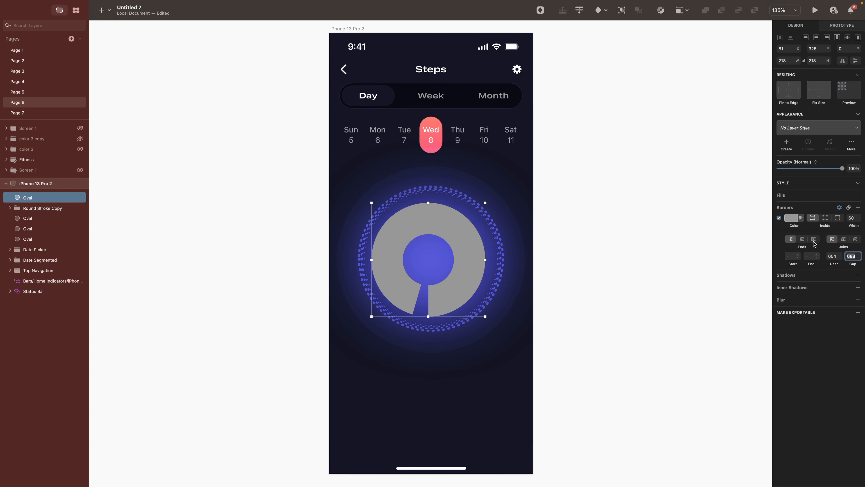
pyautogui.click(802, 240)
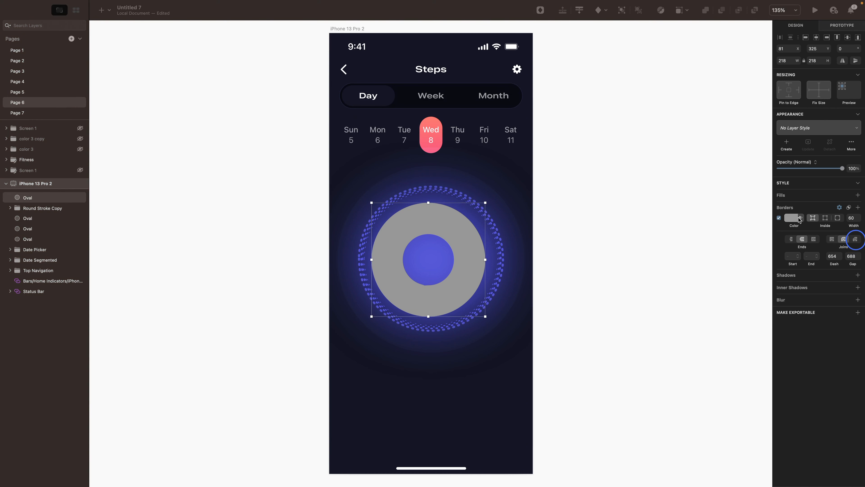
# Step: Set the inner circle's border position to Center and rotate the circle to 90°
pyautogui.click(827, 217)
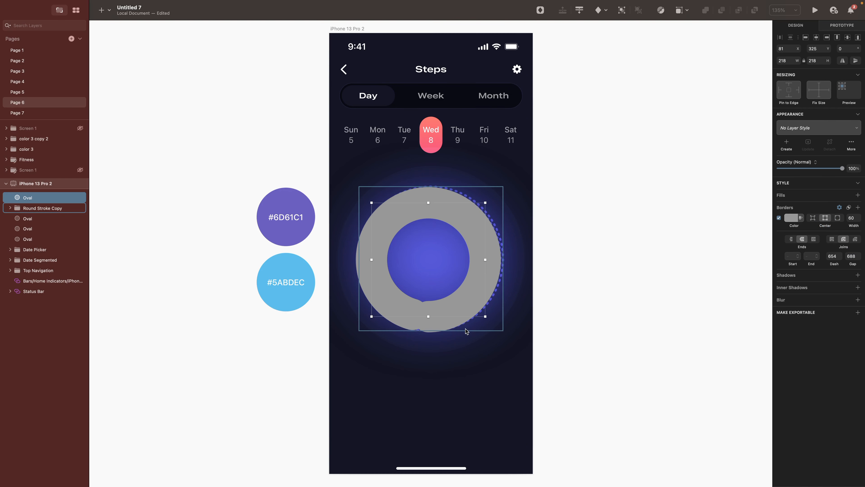
pyautogui.click(841, 49)
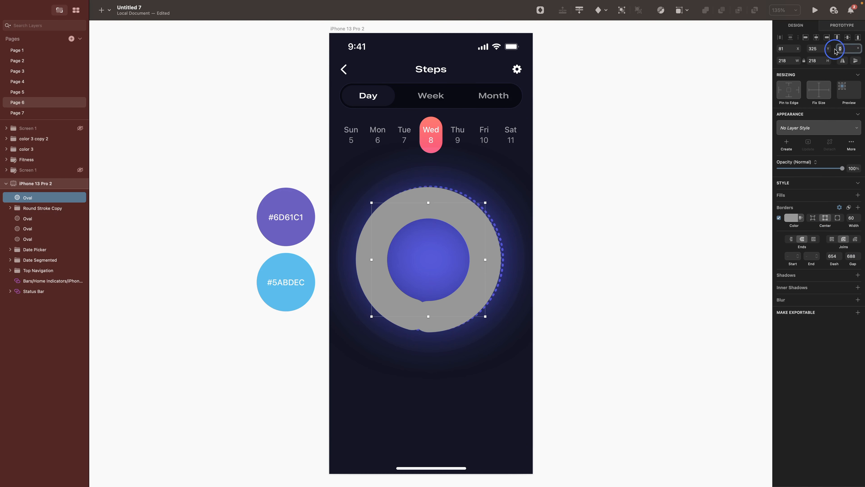
pyautogui.write('90')
# Step: Change the inner circle's border to a linear gradient and sample #6D61C1 from the purple swatch for the end stop
pyautogui.click(792, 218)
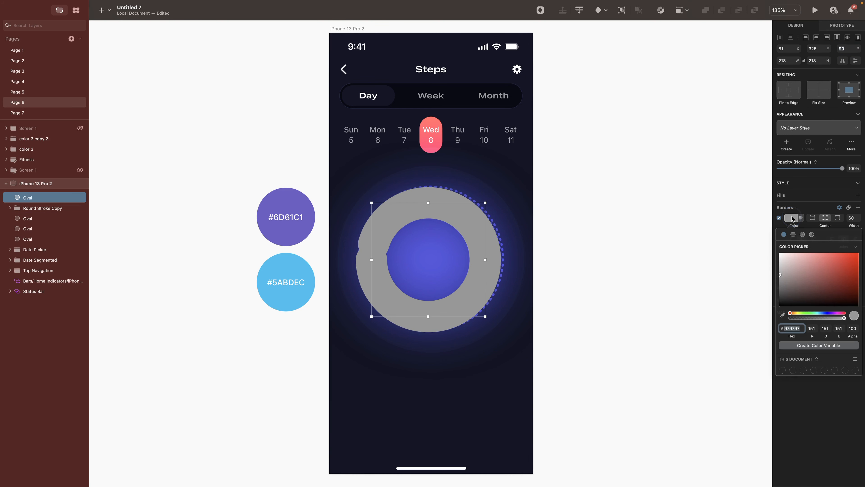
pyautogui.click(793, 235)
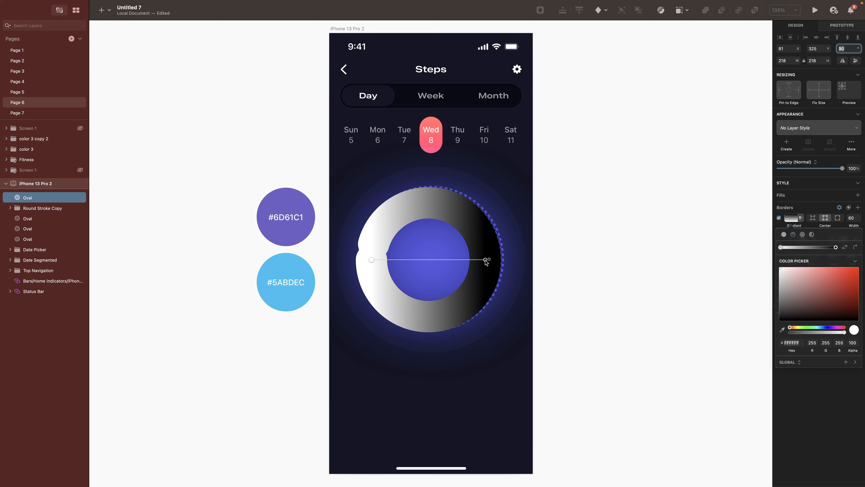
pyautogui.click(485, 260)
pyautogui.hotkey('ctrl', 'c')
pyautogui.click(287, 207)
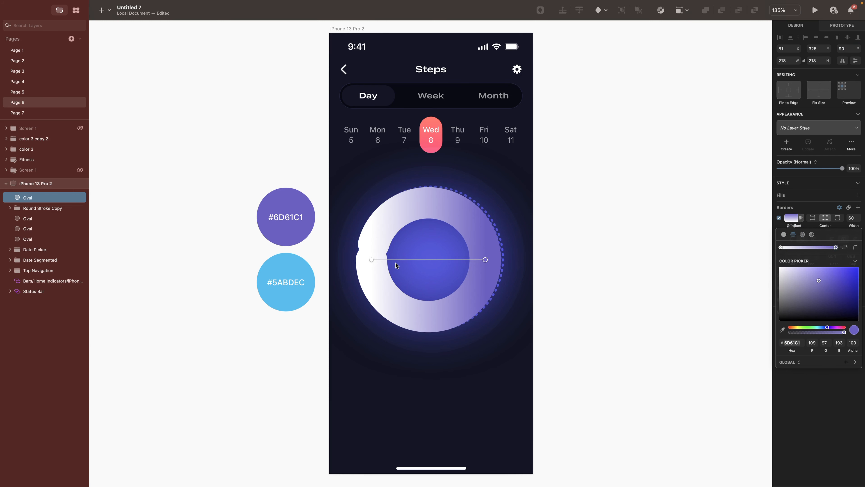
# Step: Sample #5ABDEC for the border gradient's start stop, set its alpha to 0 and shift that stop slightly inward
pyautogui.click(372, 259)
pyautogui.hotkey('ctrl', 'c')
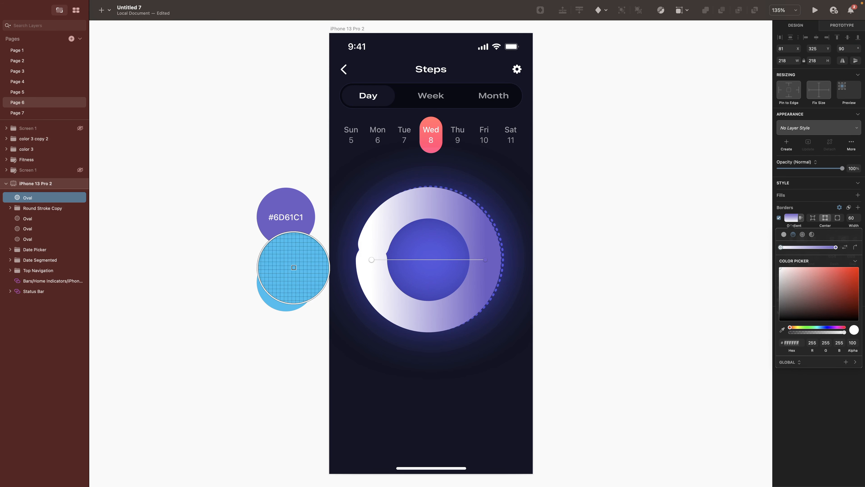
pyautogui.click(293, 271)
pyautogui.moveTo(844, 332); pyautogui.dragTo(755, 333)
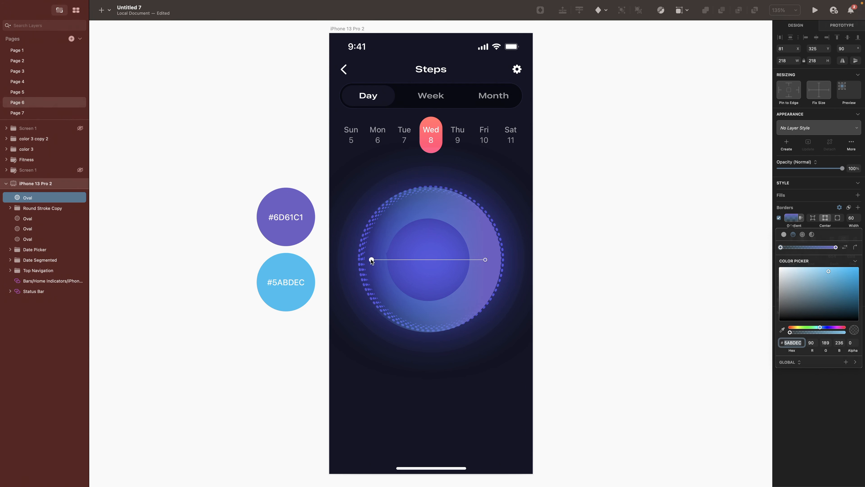
pyautogui.moveTo(371, 261); pyautogui.dragTo(386, 261)
pyautogui.click(735, 252)
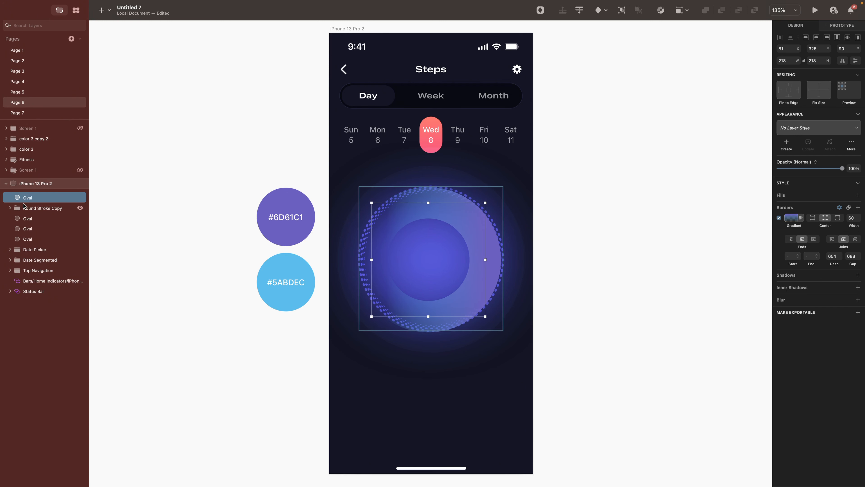
# Step: Move the gradient circle beneath the dotted ring group in the layer order and set its X position to 86
pyautogui.moveTo(28, 198); pyautogui.dragTo(29, 213)
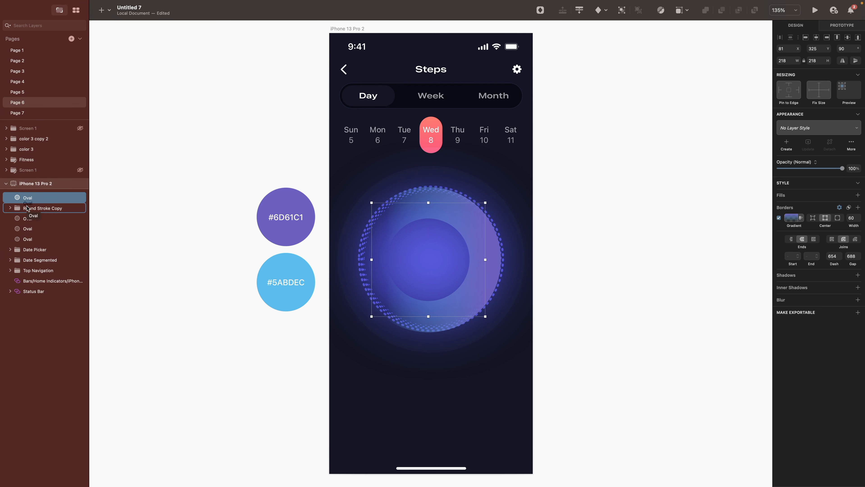
pyautogui.click(785, 49)
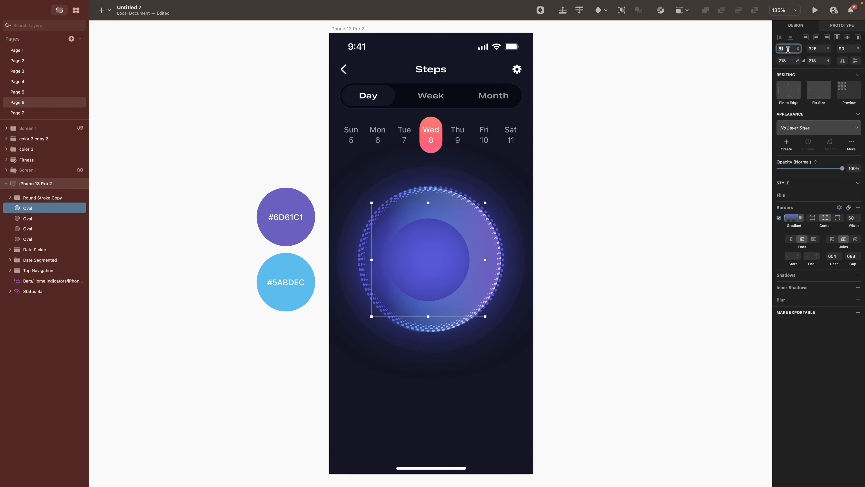
pyautogui.write('86')
pyautogui.press('Tab')
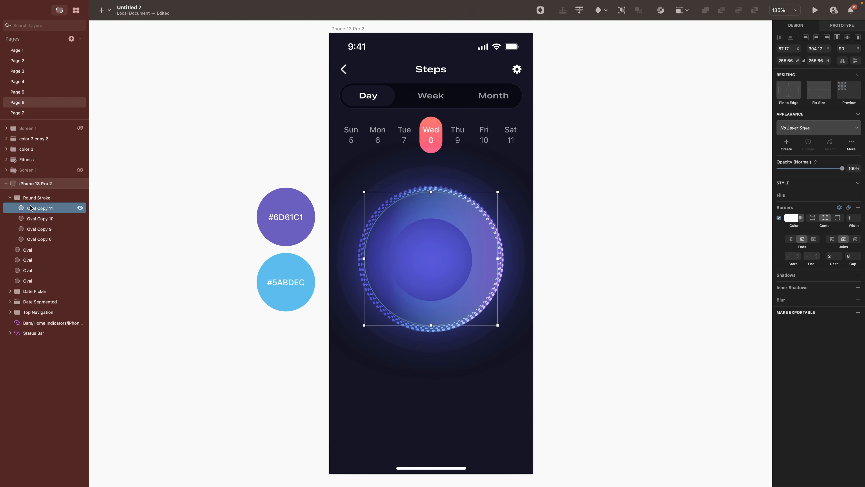
# Step: Colour the borders of all four dotted ring circles #000000 at about half opacity
pyautogui.press('super+a')
pyautogui.click(789, 229)
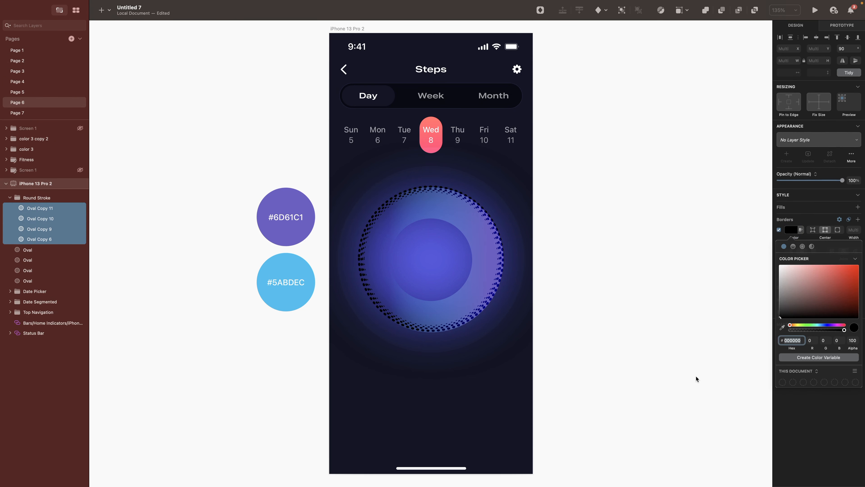
pyautogui.moveTo(844, 330); pyautogui.dragTo(817, 335)
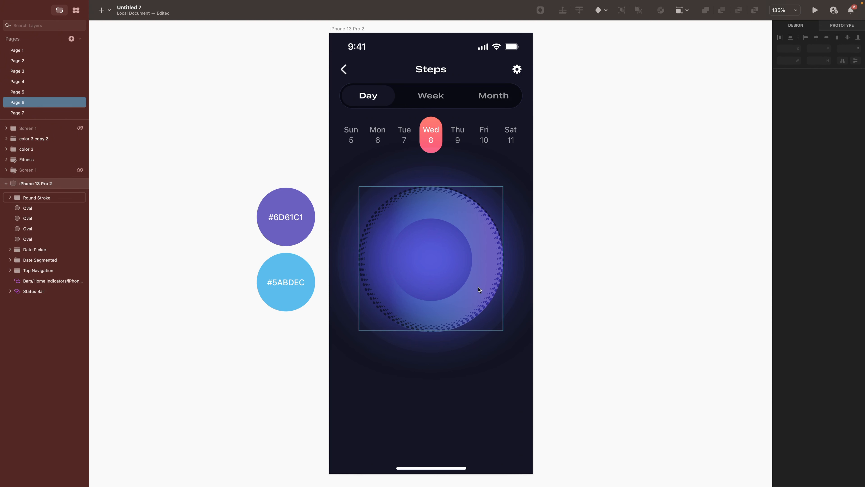
pyautogui.click(477, 287)
# Step: Add a text layer reading "3500" in the middle of the ring
pyautogui.press('t')
pyautogui.click(426, 254)
pyautogui.write('3')
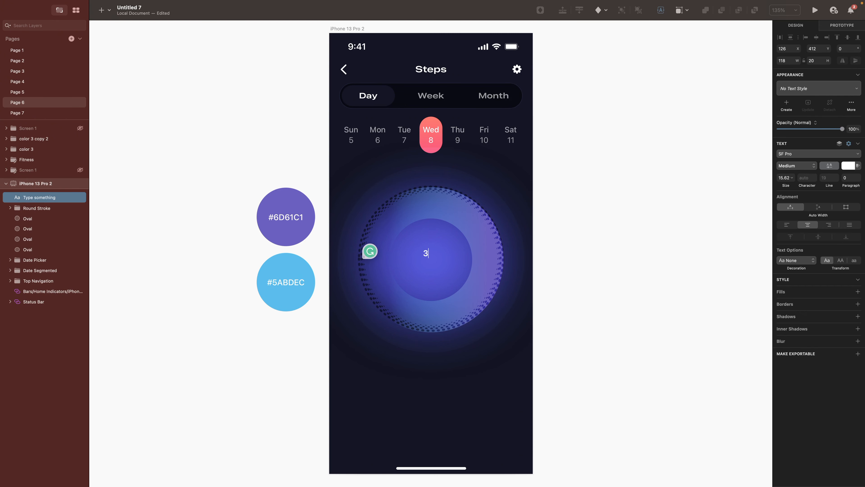
pyautogui.write('500')
pyautogui.press('Escape')
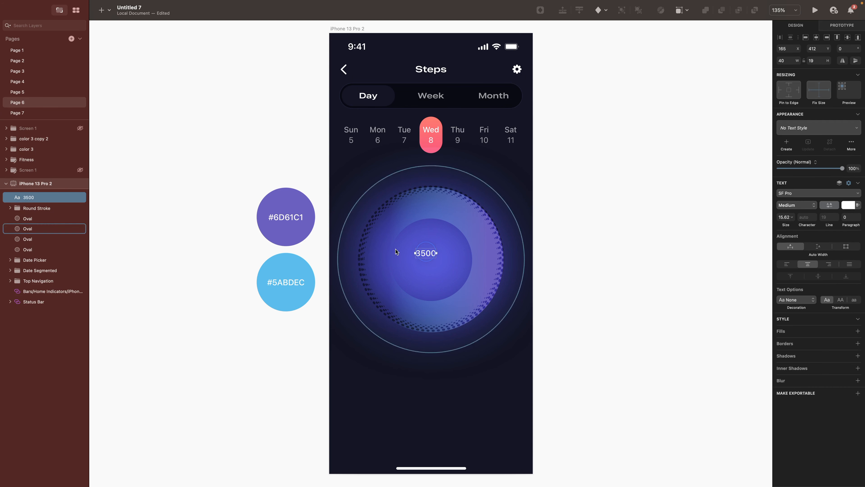
# Step: Set the "3500" text to Expanded Bold at size 64 and move it down to the ring's centre
pyautogui.click(790, 204)
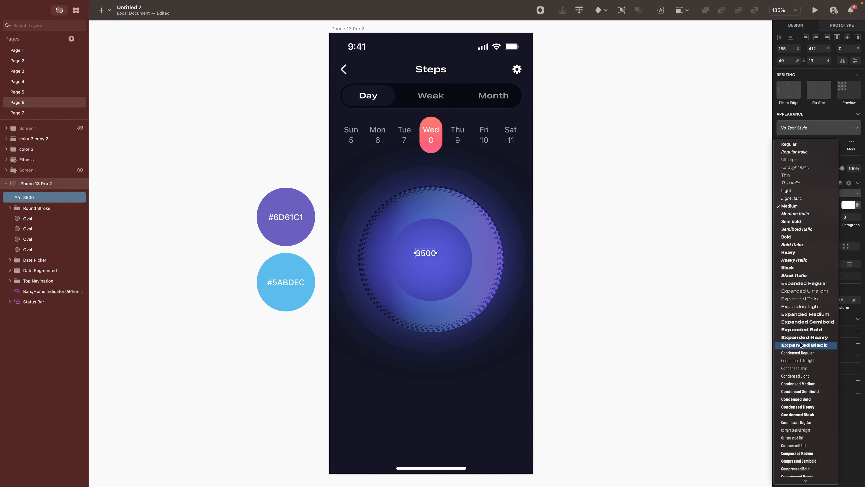
pyautogui.click(807, 331)
pyautogui.click(783, 220)
pyautogui.write('64')
pyautogui.press('Return')
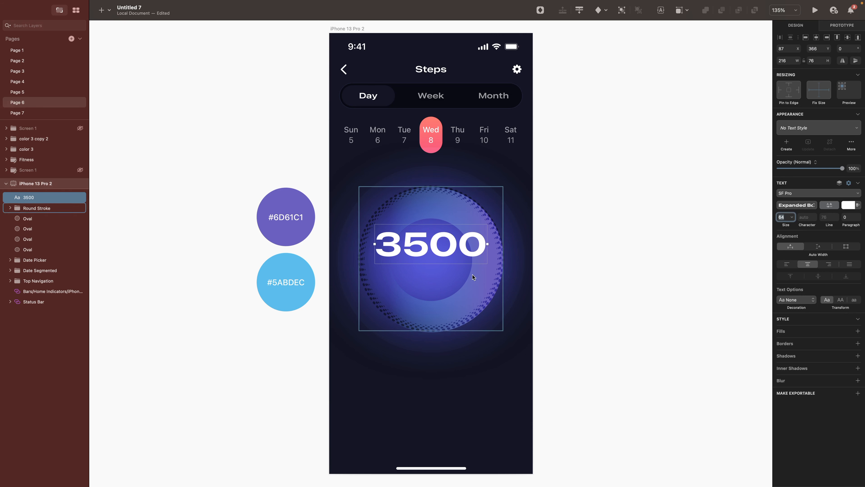
pyautogui.moveTo(435, 240); pyautogui.dragTo(439, 256)
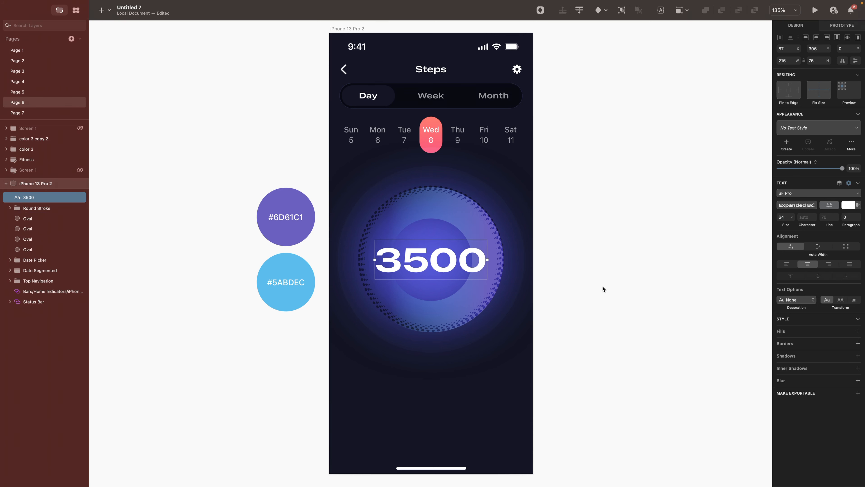
# Step: Add a text layer reading "Steps" just below the "3500" number
pyautogui.press('t')
pyautogui.click(445, 281)
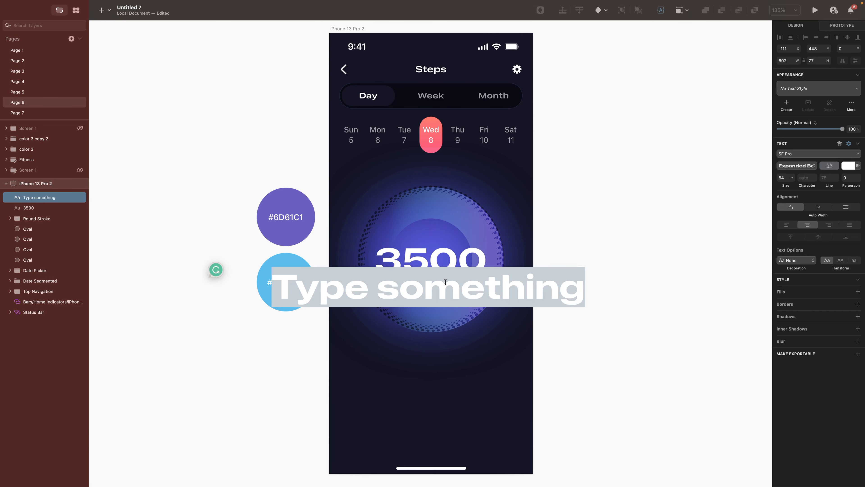
pyautogui.write('Steps')
pyautogui.press('Escape')
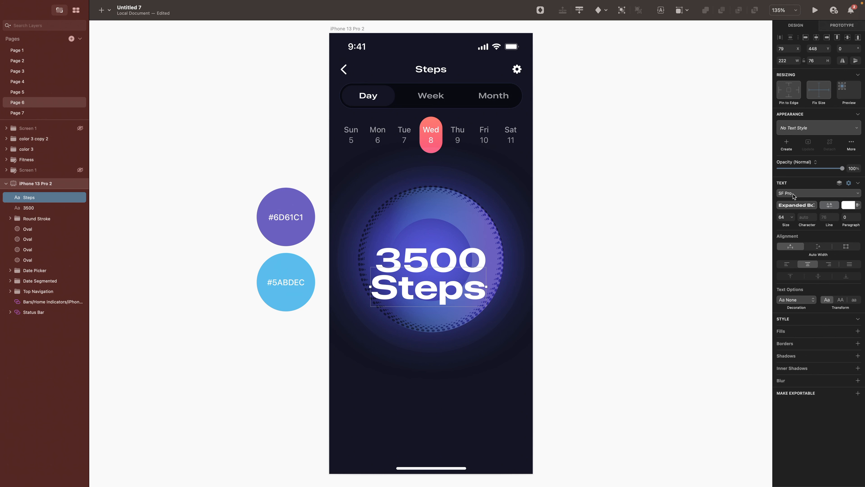
# Step: Set the "Steps" label under the number to Expanded Medium at size 17 and lower its white colour's opacity
pyautogui.click(790, 206)
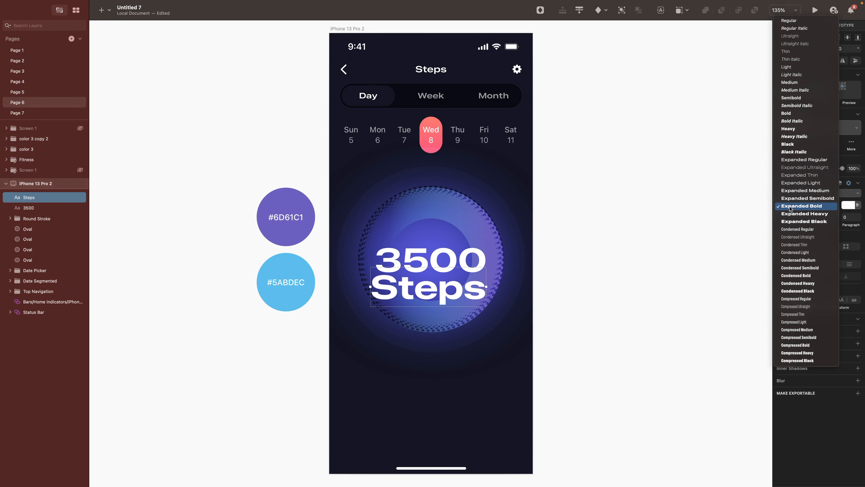
pyautogui.click(790, 190)
pyautogui.click(782, 216)
pyautogui.write('17')
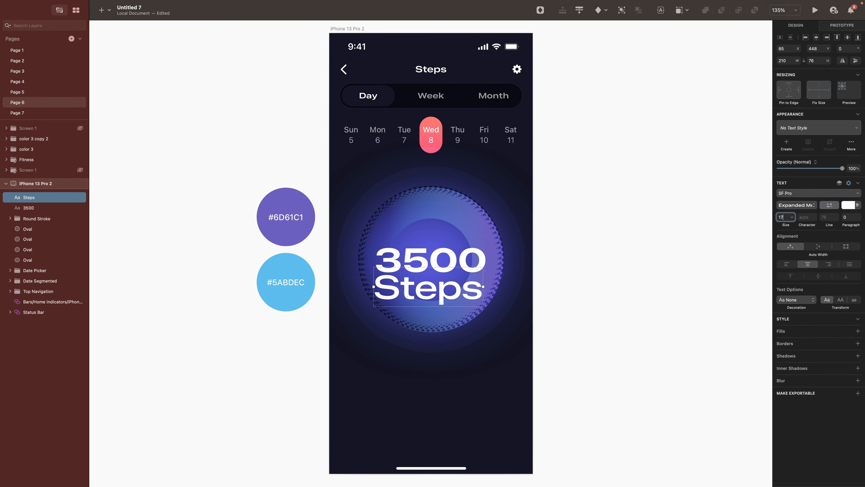
pyautogui.press('Return')
pyautogui.click(848, 205)
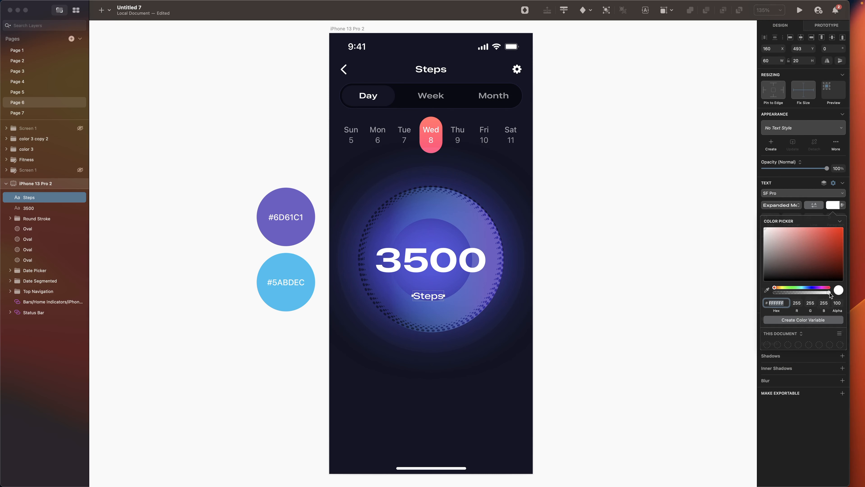
pyautogui.moveTo(828, 292); pyautogui.dragTo(808, 293)
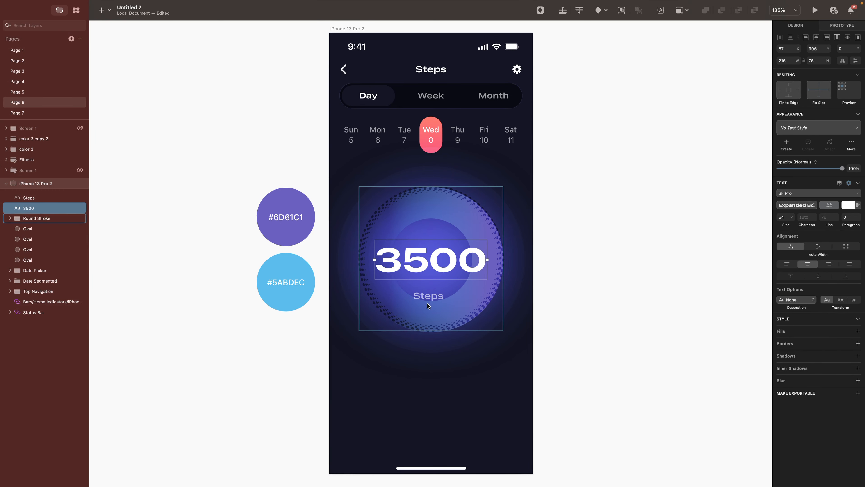
# Step: Set the vertical spacing between "3500" and "Steps" to 8 and group the two text layers
pyautogui.keyDown('shift'); pyautogui.click(429, 305); pyautogui.keyUp('shift')
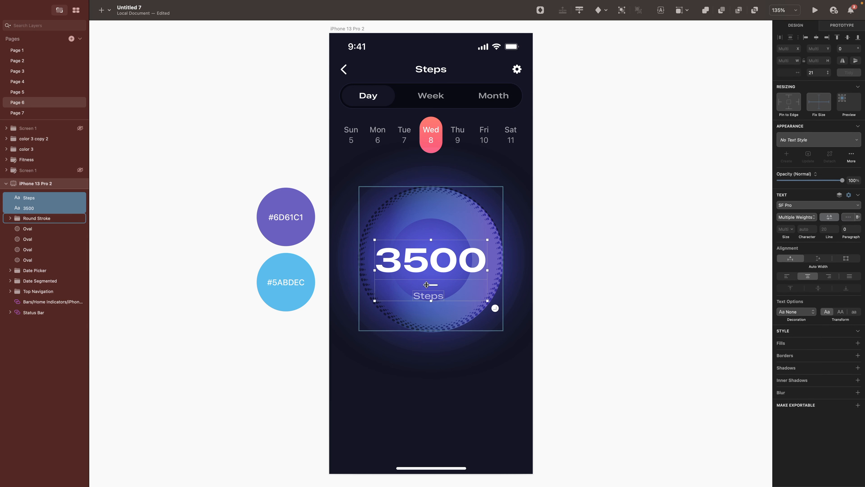
pyautogui.click(821, 70)
pyautogui.write('8')
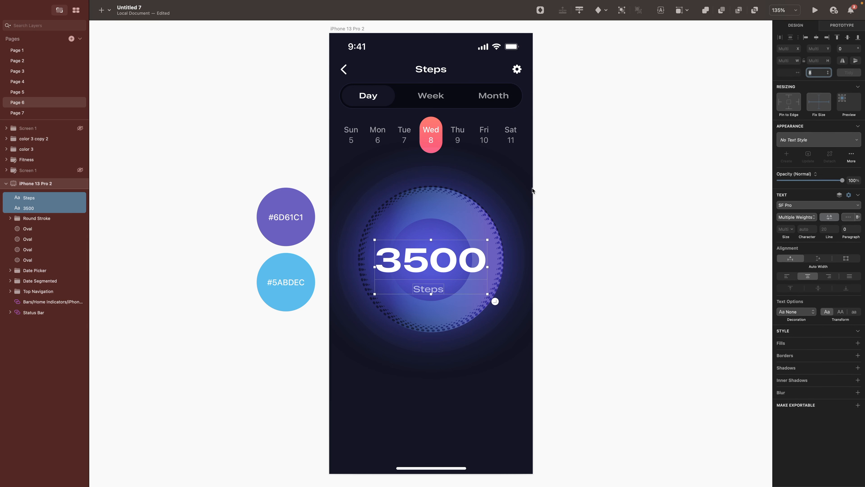
pyautogui.press('super+g')
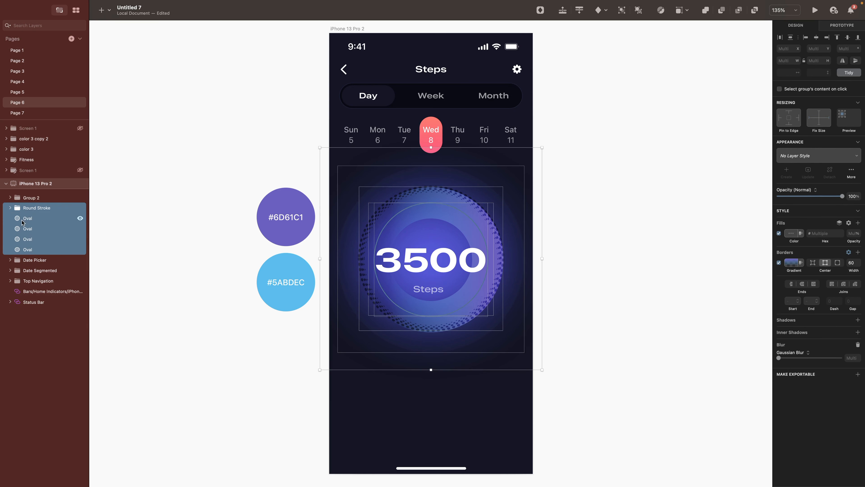
# Step: Group the dotted ring with the four oval layers and name the group "Circular"
pyautogui.press('super+g')
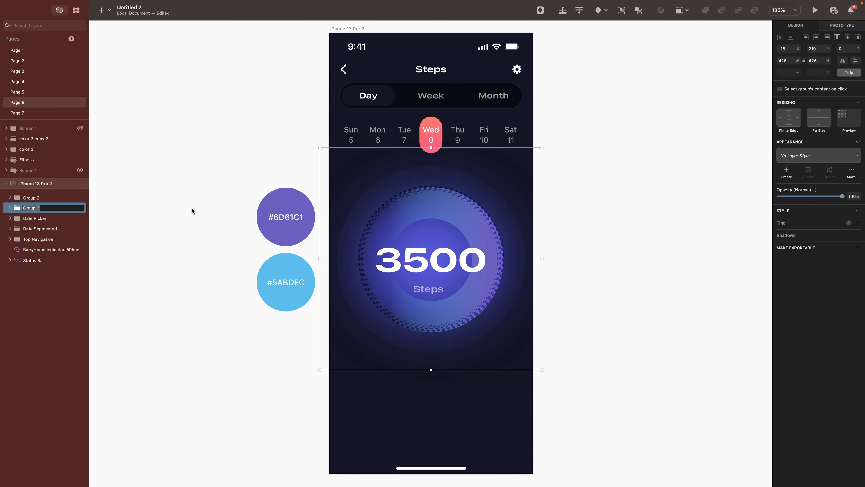
pyautogui.press('super+r')
pyautogui.write('Circula')
pyautogui.write('r')
pyautogui.press('Return')
# Step: Rename the group holding the number and its label as "Steps"
pyautogui.click(28, 199)
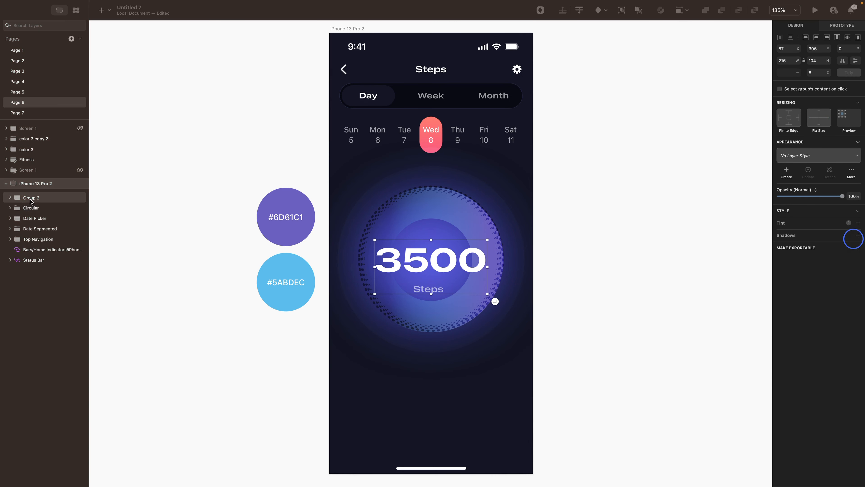
pyautogui.press('super+r')
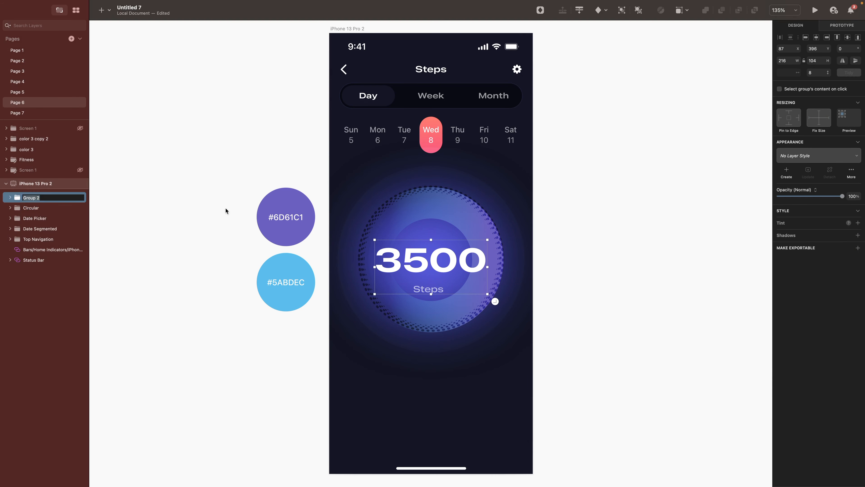
pyautogui.write('Steps')
pyautogui.press('Return')
# Step: Align the "Steps" and "Circular" groups to each other's horizontal and vertical centres
pyautogui.keyDown('shift'); pyautogui.click(27, 208); pyautogui.keyUp('shift')
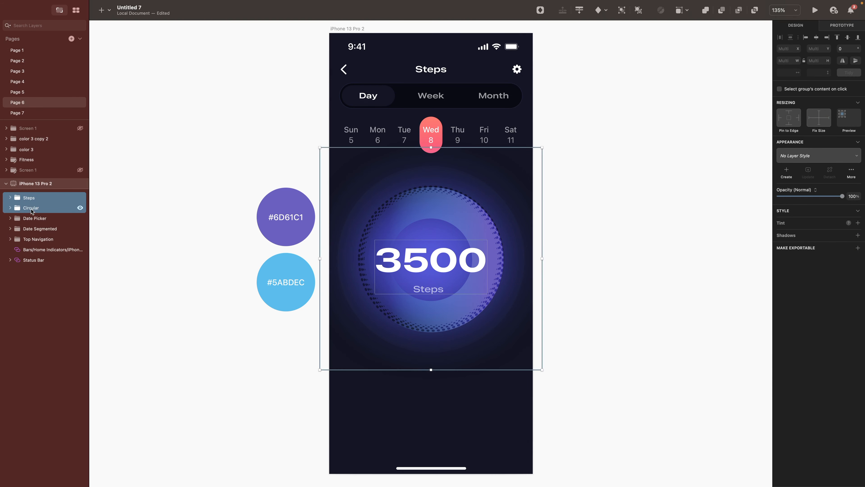
pyautogui.click(817, 37)
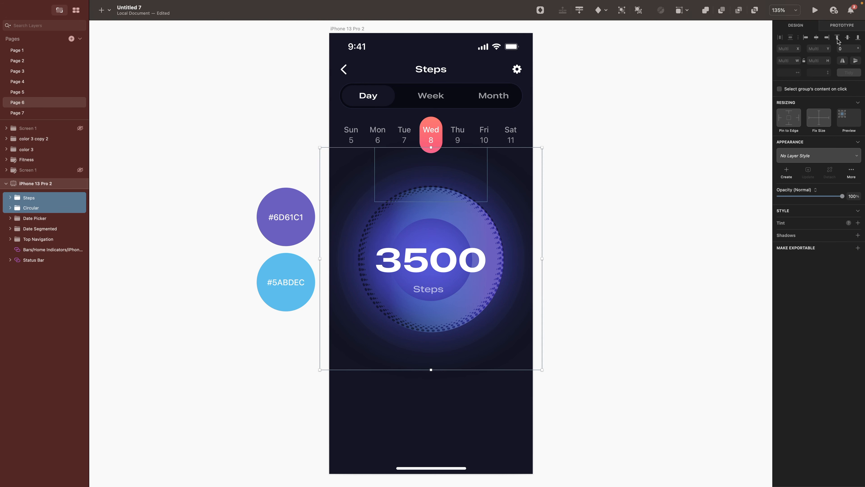
pyautogui.click(847, 38)
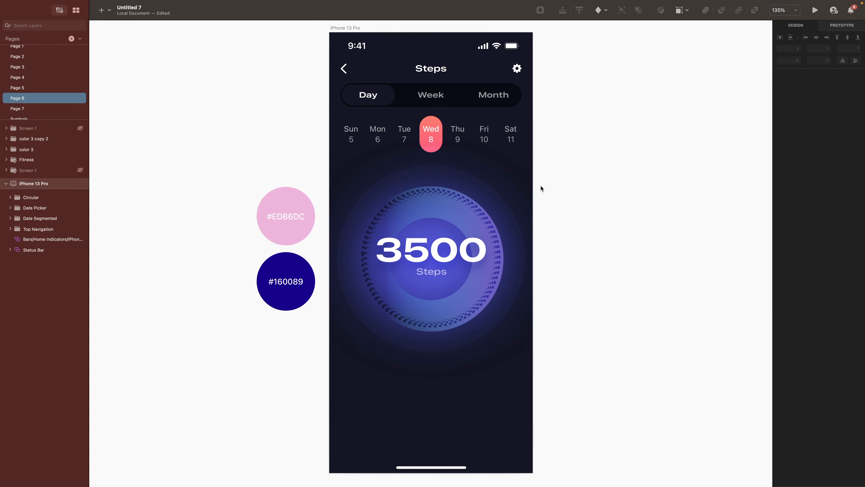
# Step: Draw a 240 × 240 circle overlapping the ring's right side, filled with a diagonal linear gradient from #EDB6DC to #160089
pyautogui.click(510, 228)
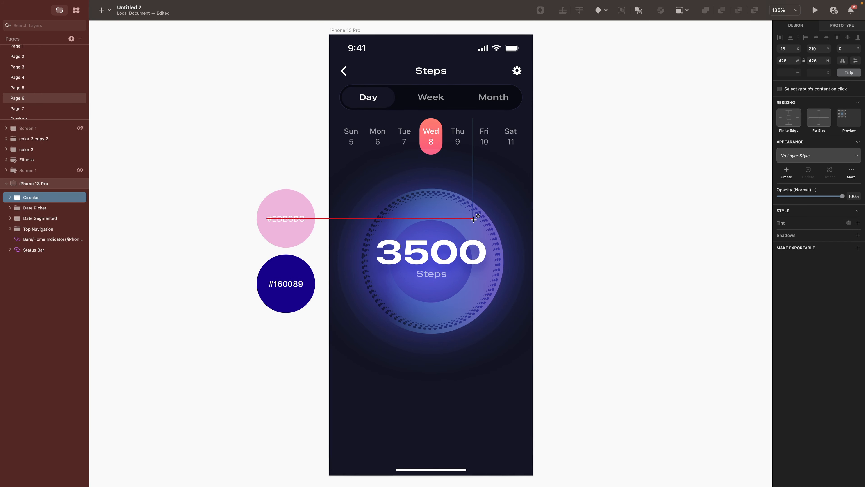
pyautogui.moveTo(485, 218); pyautogui.dragTo(609, 343)
pyautogui.click(798, 226)
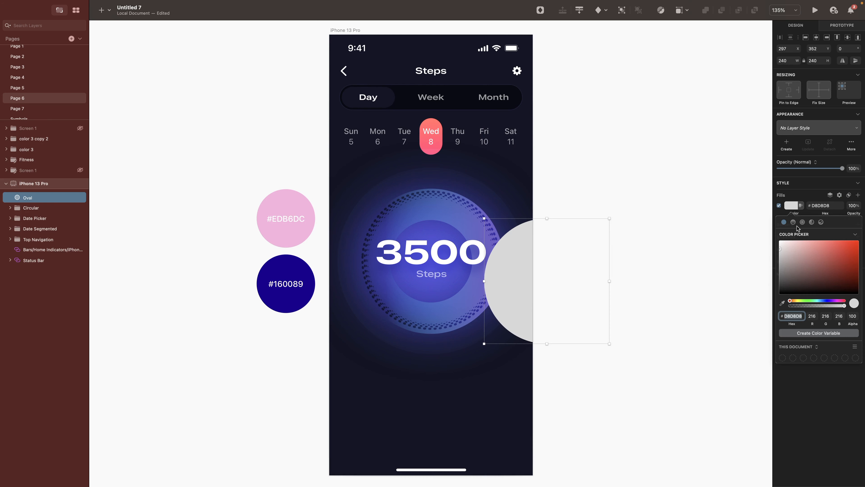
pyautogui.click(793, 222)
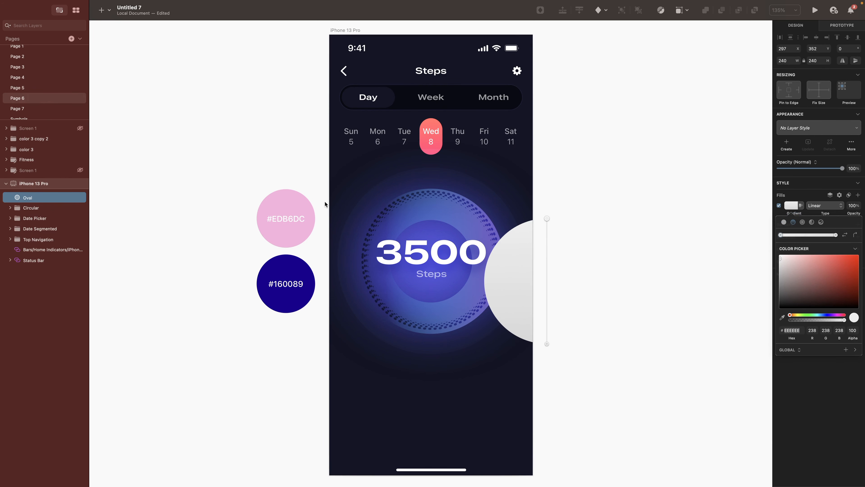
pyautogui.click(292, 204)
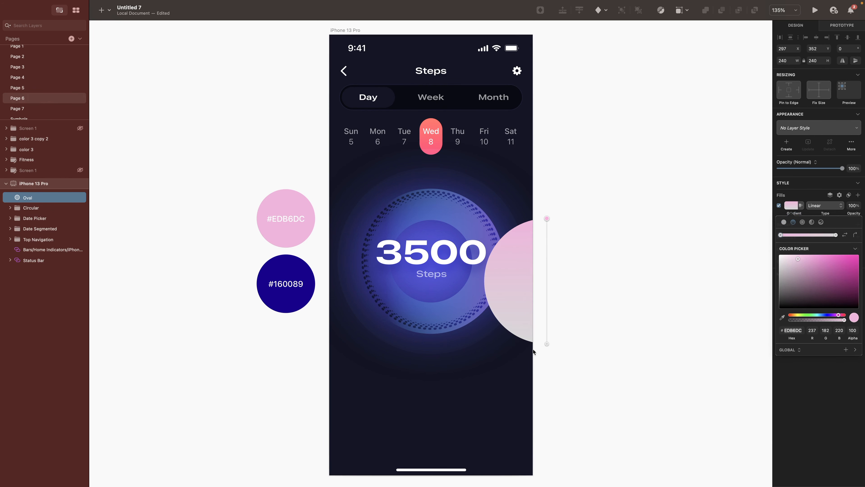
pyautogui.click(546, 344)
pyautogui.click(284, 270)
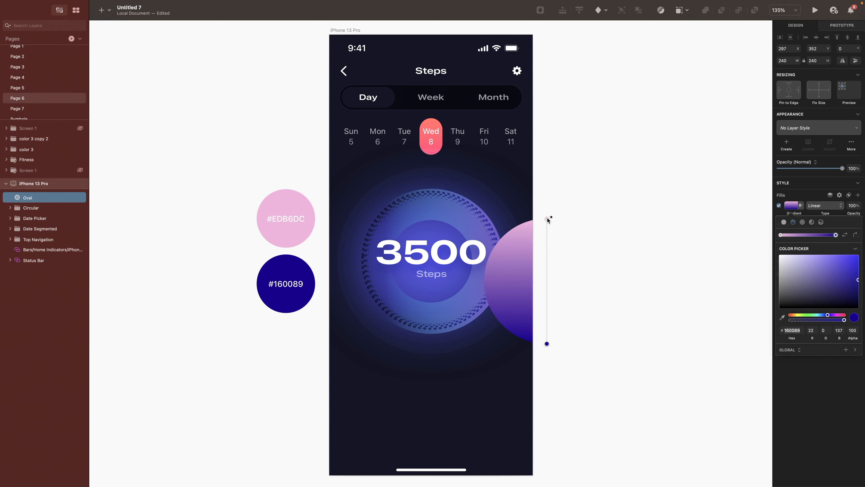
pyautogui.moveTo(547, 219); pyautogui.dragTo(599, 237)
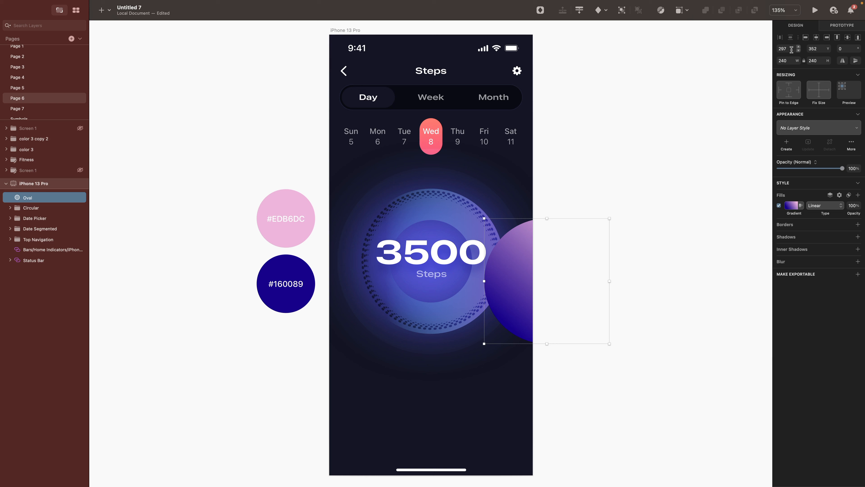
# Step: Position the gradient circle at X 300, Y 268
pyautogui.moveTo(791, 49); pyautogui.dragTo(765, 48)
pyautogui.write('300')
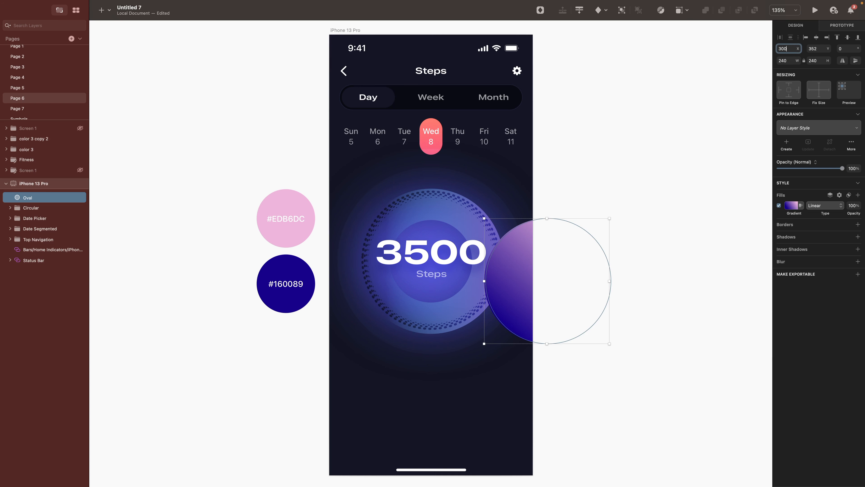
pyautogui.press('Return')
pyautogui.click(819, 48)
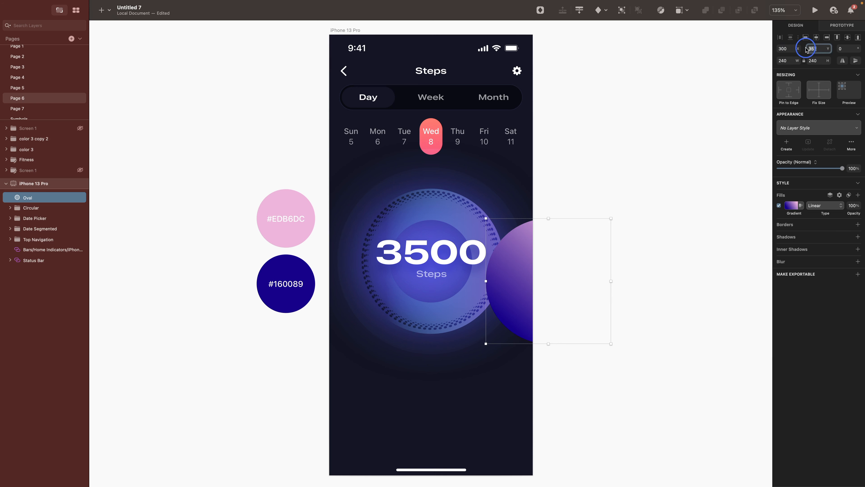
pyautogui.write('268')
pyautogui.press('Return')
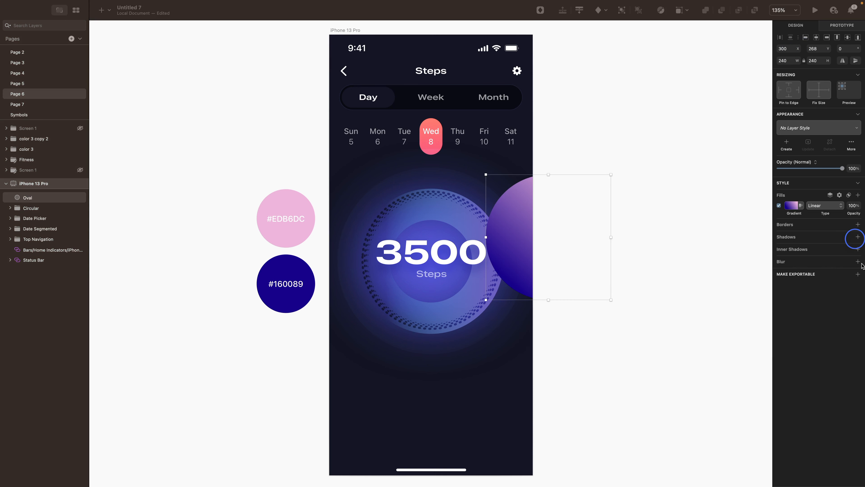
# Step: Apply a Gaussian blur of 50 to the gradient circle and place its layer beneath the "Circular" group
pyautogui.click(857, 261)
pyautogui.moveTo(791, 276); pyautogui.dragTo(864, 281)
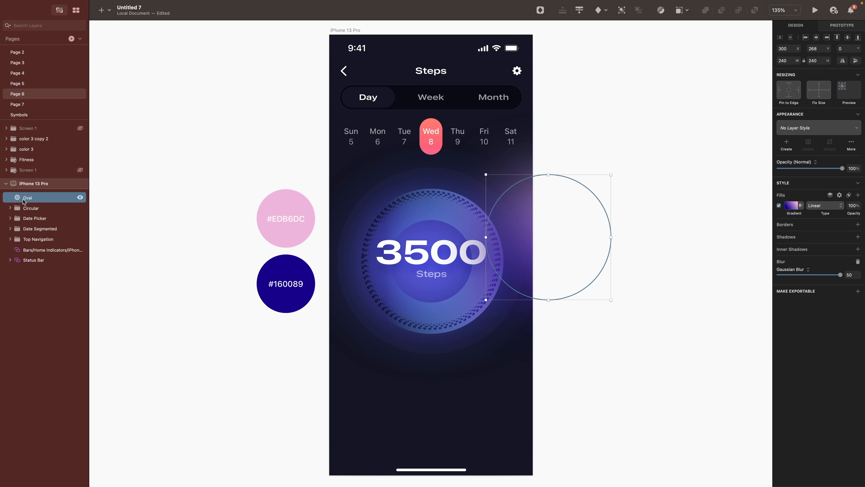
pyautogui.moveTo(27, 200); pyautogui.dragTo(27, 212)
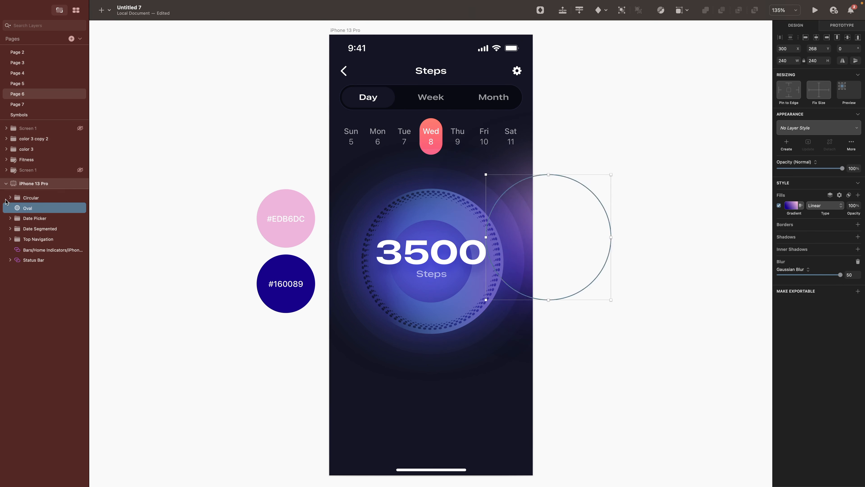
pyautogui.click(716, 312)
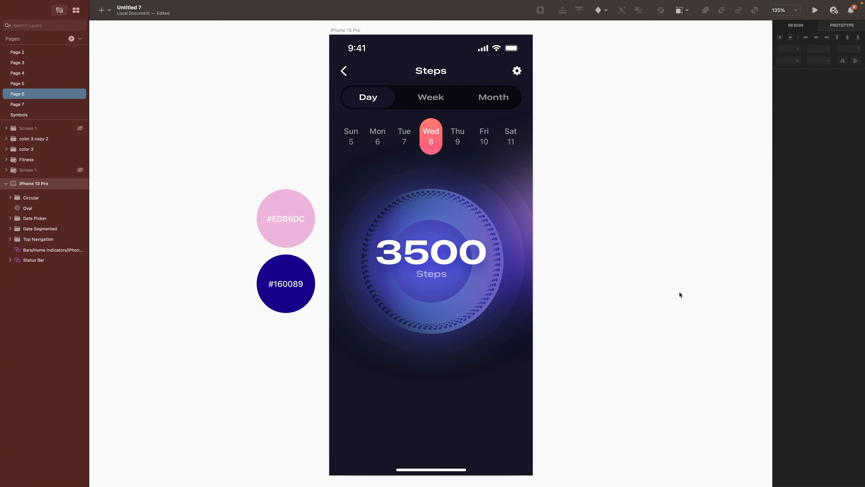
# Step: Draw a 350 × 102 rectangle below the progress ring and round its corners to 26
pyautogui.press('pagedown')
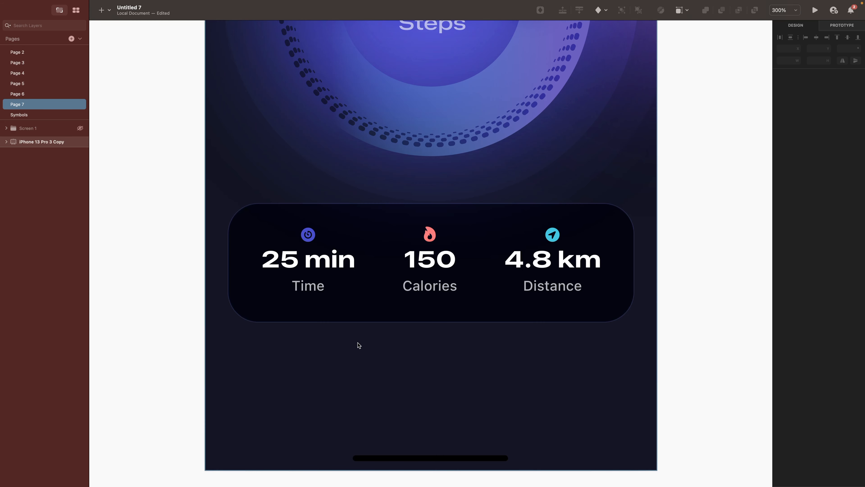
pyautogui.press('pageup')
pyautogui.press('r')
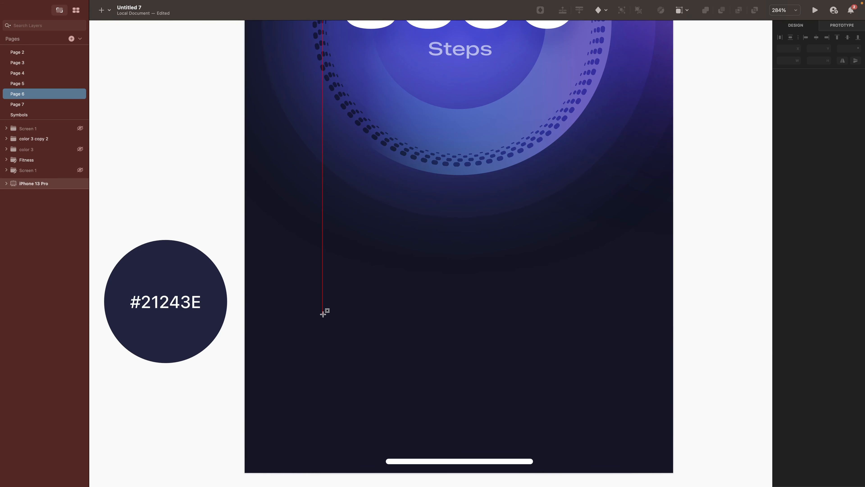
pyautogui.moveTo(272, 298)
pyautogui.mouseDown()
pyautogui.moveTo(276, 321)
pyautogui.moveTo(354, 384)
pyautogui.moveTo(656, 410)
pyautogui.mouseUp()
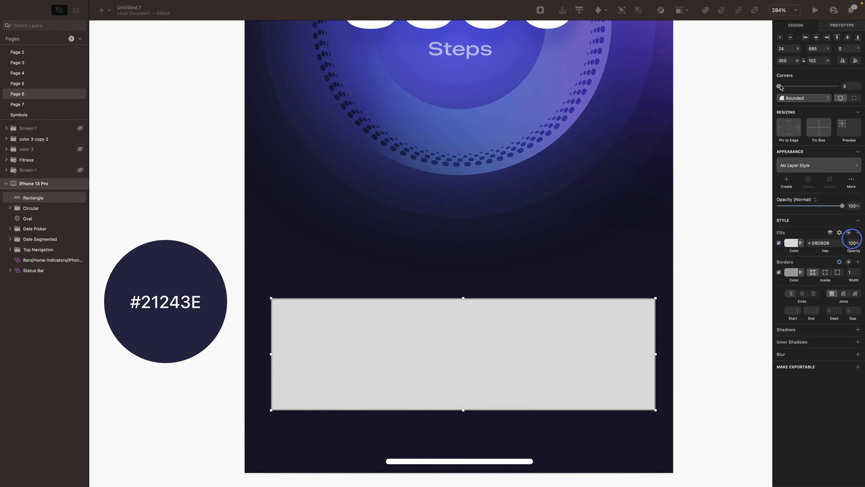
pyautogui.moveTo(778, 86); pyautogui.dragTo(820, 86)
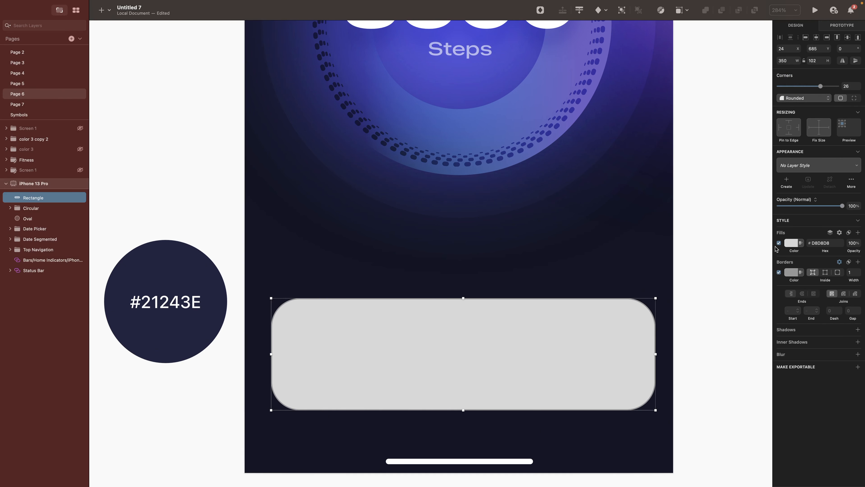
# Step: Fill the rectangle with #21243E using a darkening blend mode and give it a centred white border with Overlay blending
pyautogui.click(787, 242)
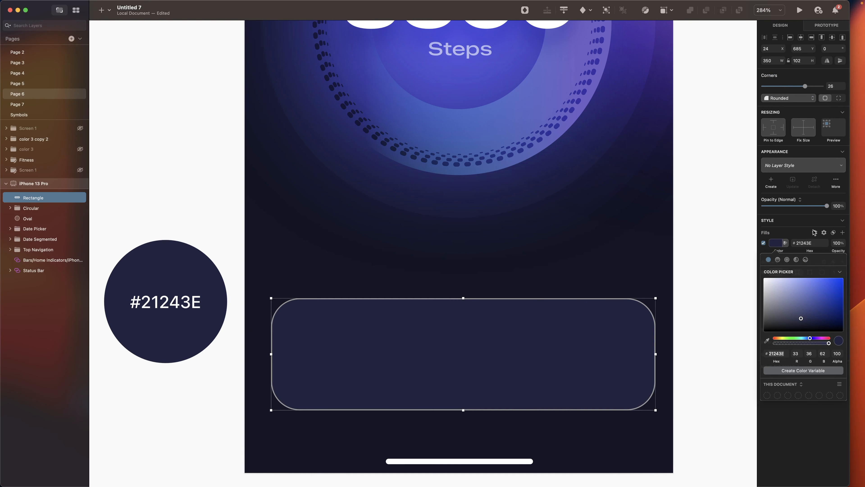
pyautogui.click(833, 233)
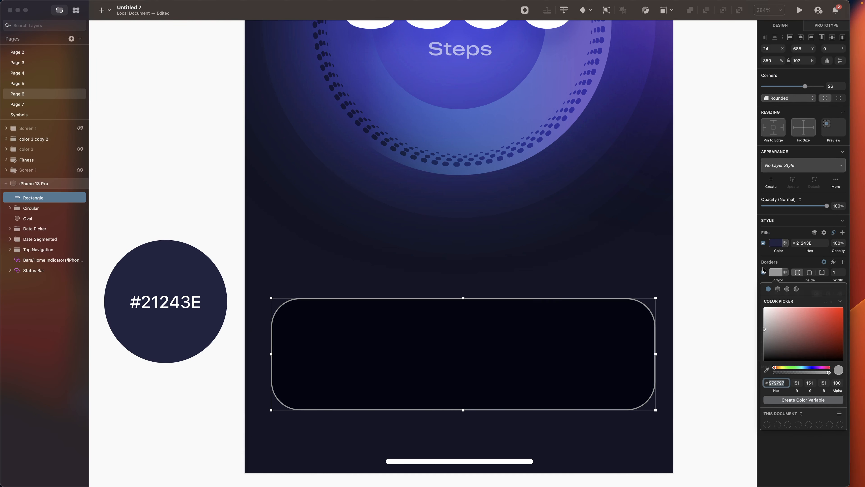
pyautogui.moveTo(774, 319); pyautogui.dragTo(765, 307)
pyautogui.click(833, 262)
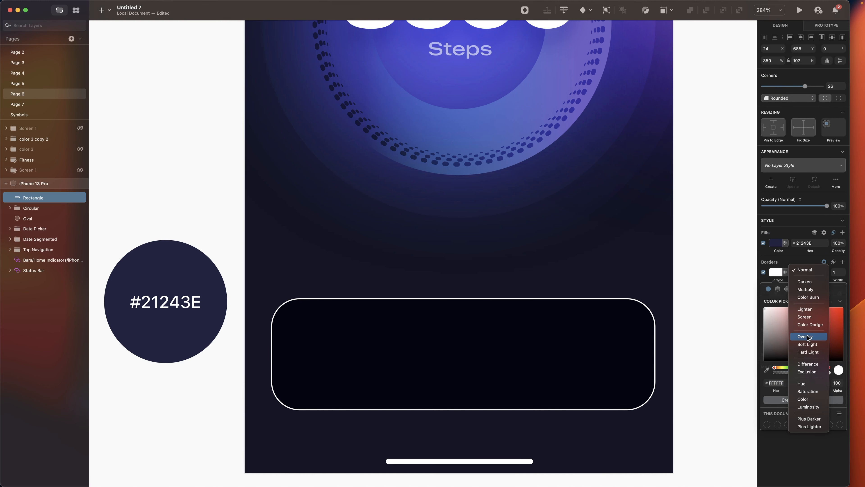
pyautogui.click(806, 337)
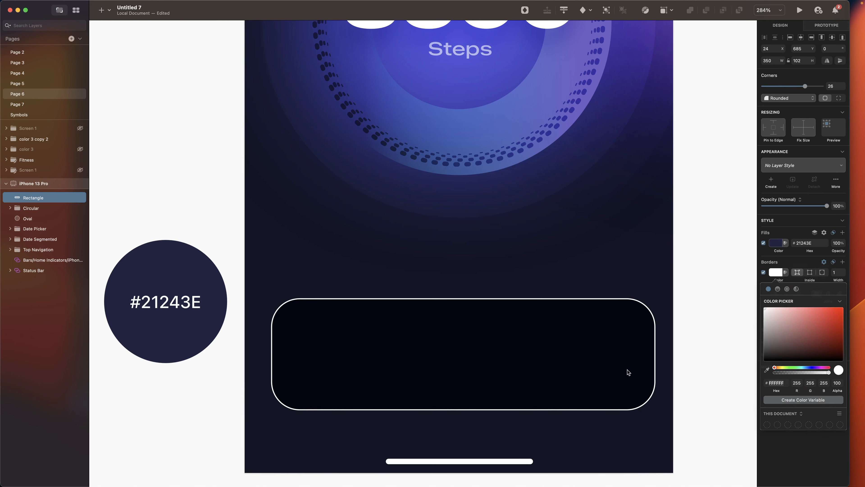
pyautogui.click(810, 273)
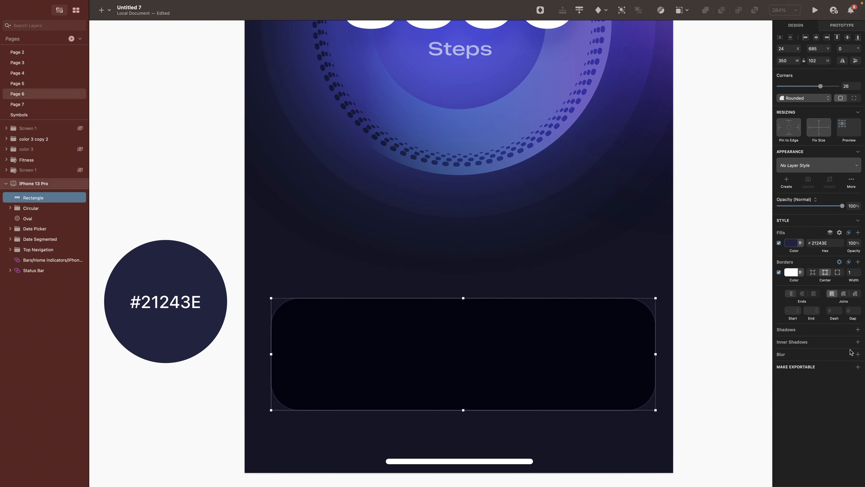
# Step: Add a background blur of 10 to the rounded rectangle
pyautogui.click(853, 353)
pyautogui.click(807, 362)
pyautogui.click(810, 387)
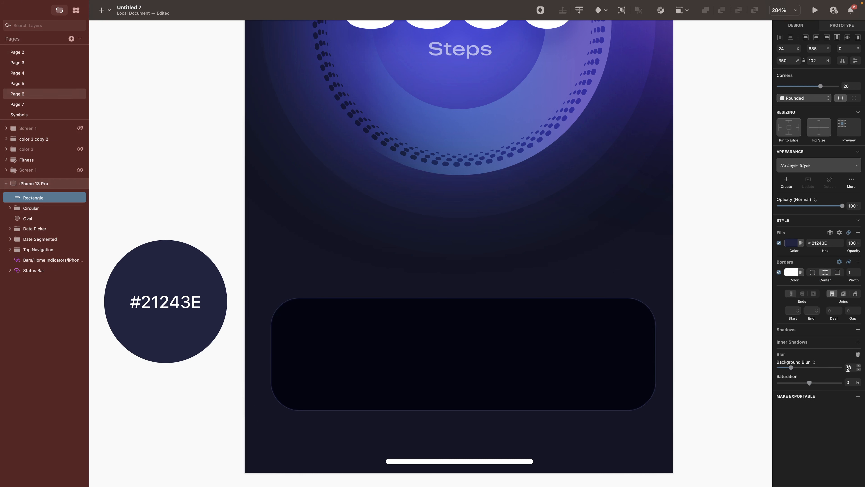
# Step: Position the rounded rectangle at X 20, Y 614
pyautogui.click(777, 49)
pyautogui.write('20')
pyautogui.press('Return')
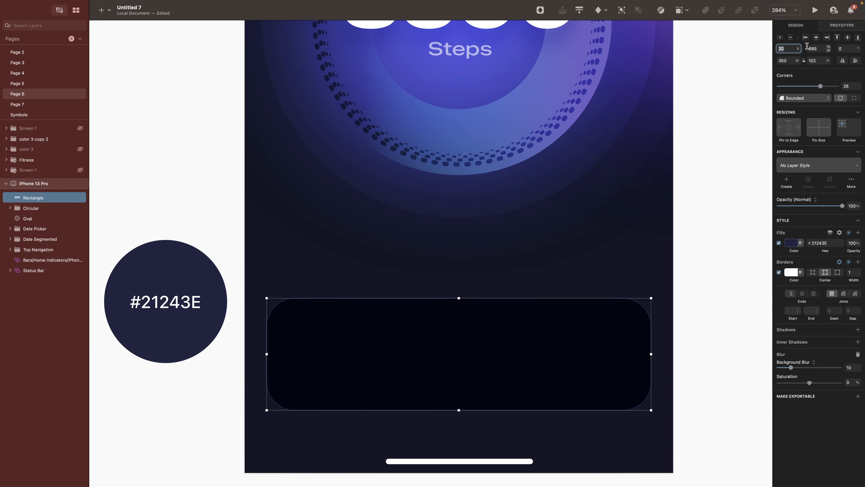
pyautogui.click(819, 49)
pyautogui.write('614')
pyautogui.press('Return')
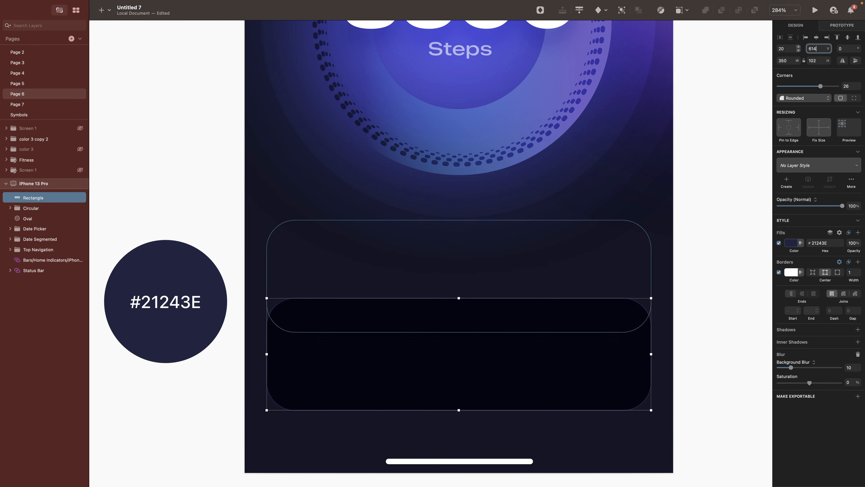
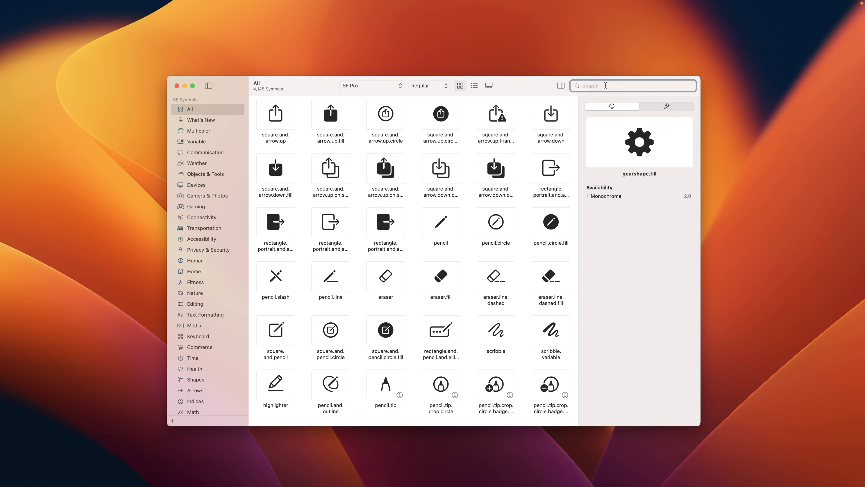
# Step: In SF Symbols, search for "clock" and copy the clock.fill symbol
pyautogui.write('clock')
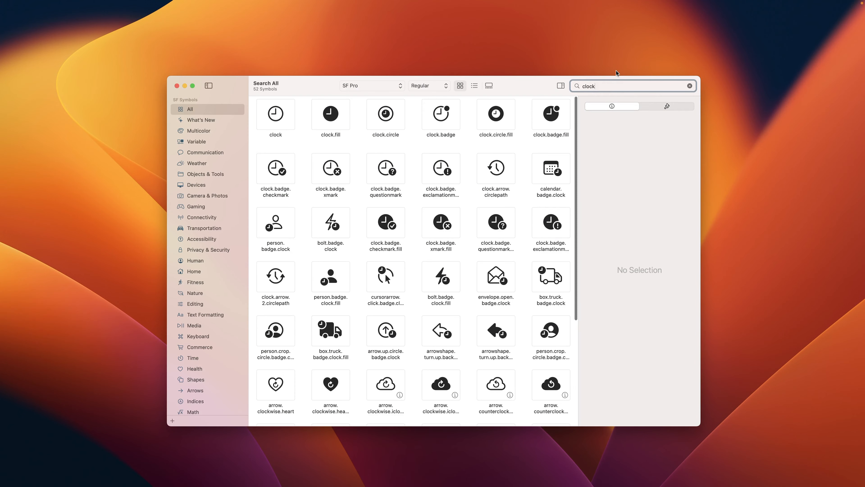
pyautogui.click(330, 124)
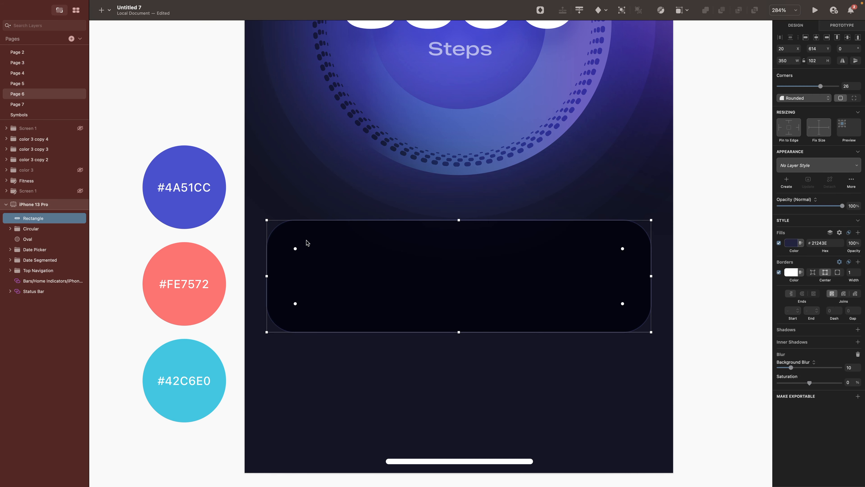
# Step: Paste the clock symbol as a text layer in the card's upper left and colour it #4A51CC
pyautogui.press('t')
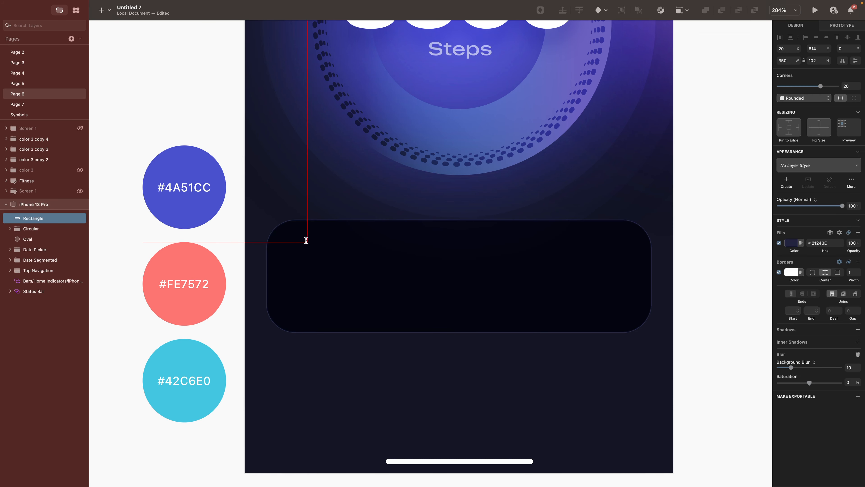
pyautogui.click(303, 242)
pyautogui.press('super+v')
pyautogui.press('Escape')
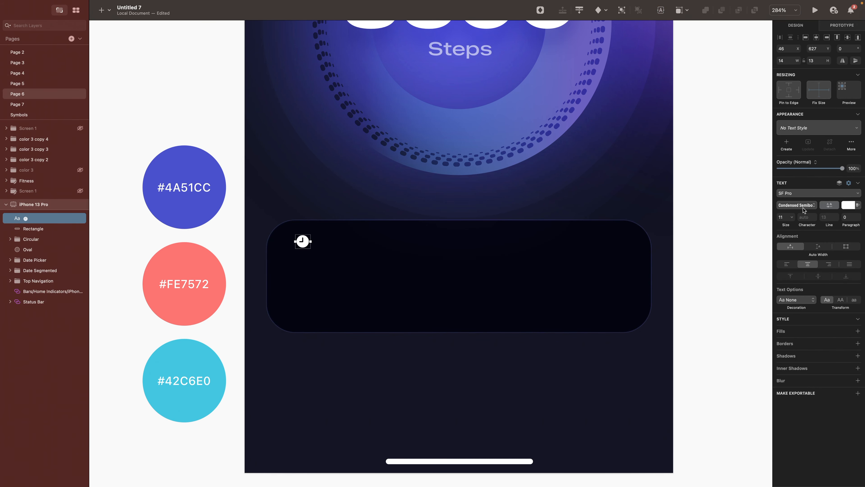
pyautogui.click(848, 206)
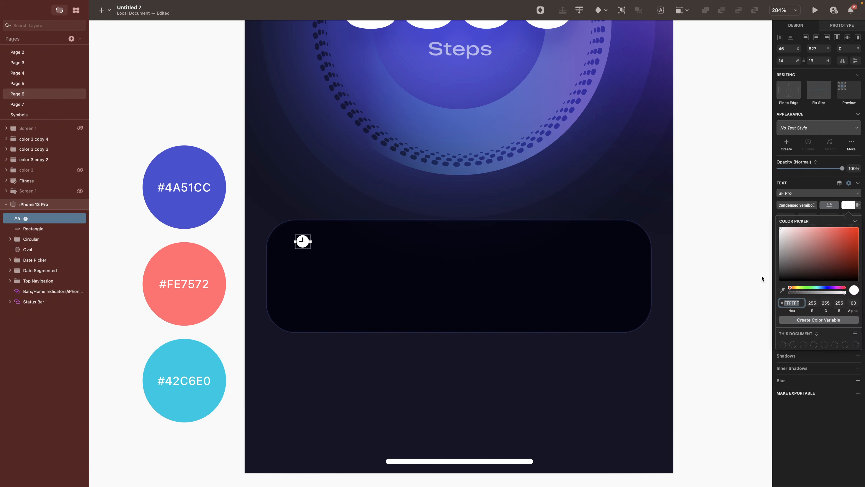
pyautogui.click(190, 167)
# Step: Add a text layer reading "25 min" below the clock icon
pyautogui.press('t')
pyautogui.click(295, 266)
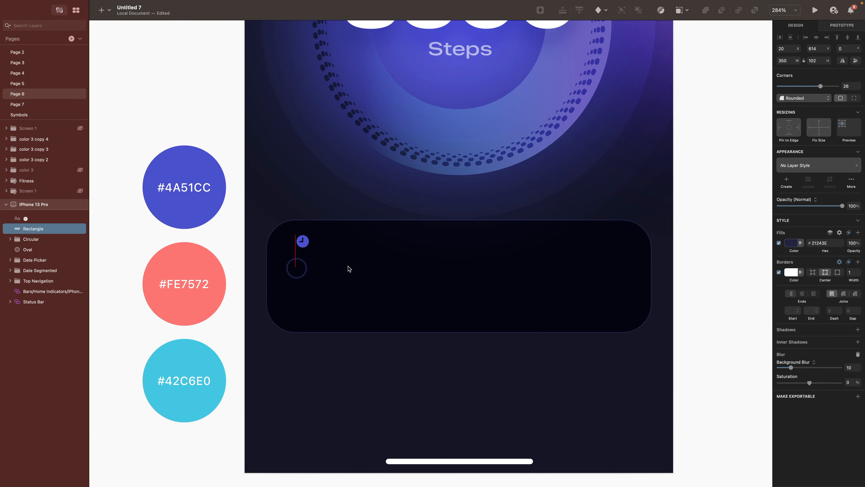
pyautogui.write('25')
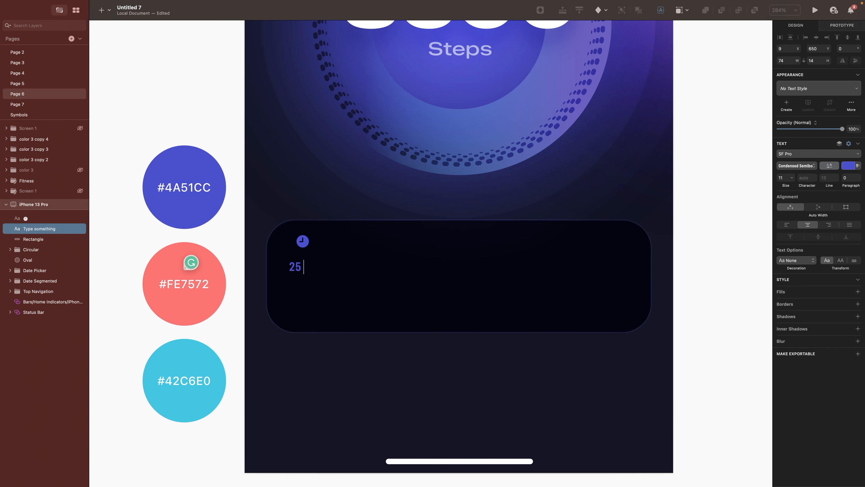
pyautogui.write(' min')
pyautogui.press('Escape')
# Step: Colour the "25 min" text white and set its SF Pro style to Expanded Bold
pyautogui.click(848, 205)
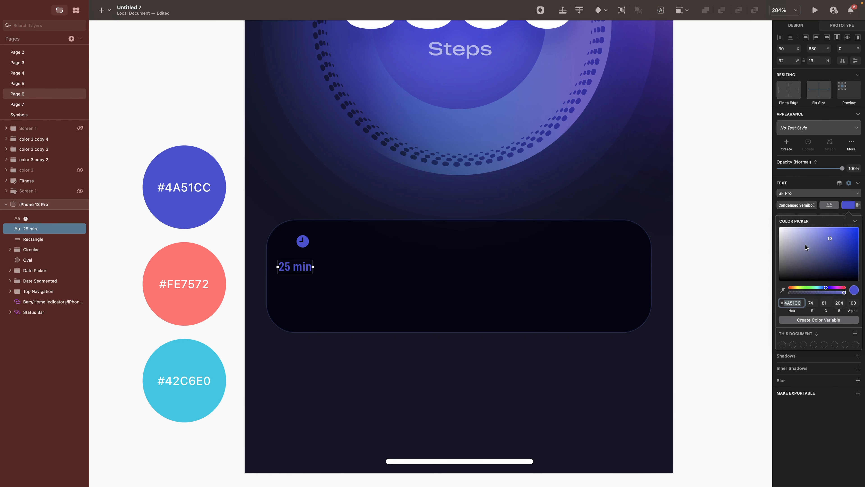
pyautogui.click(787, 193)
pyautogui.click(788, 195)
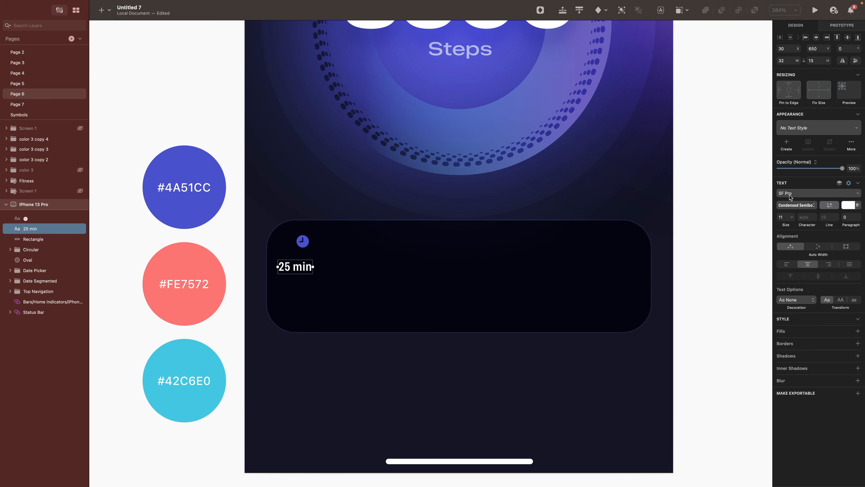
pyautogui.click(790, 205)
pyautogui.click(814, 214)
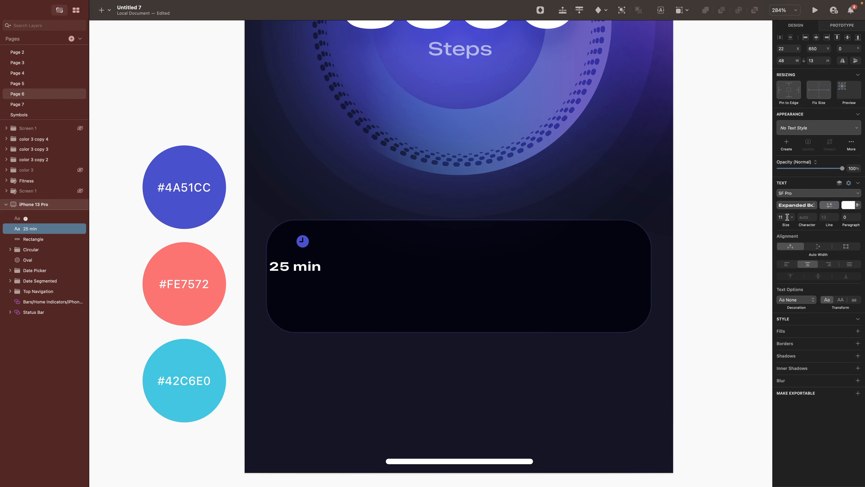
# Step: Add a "Time" text layer below "25 min" in SF Pro Medium at size 11
pyautogui.click(431, 265)
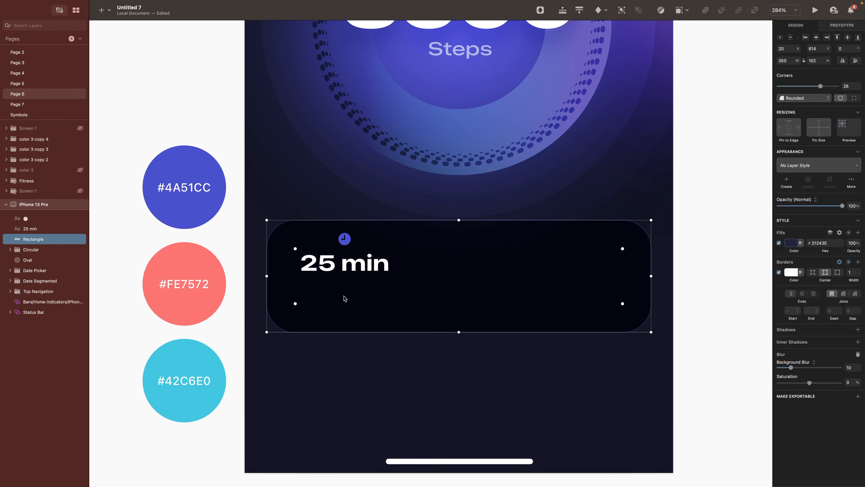
pyautogui.press('super+v')
pyautogui.click(789, 206)
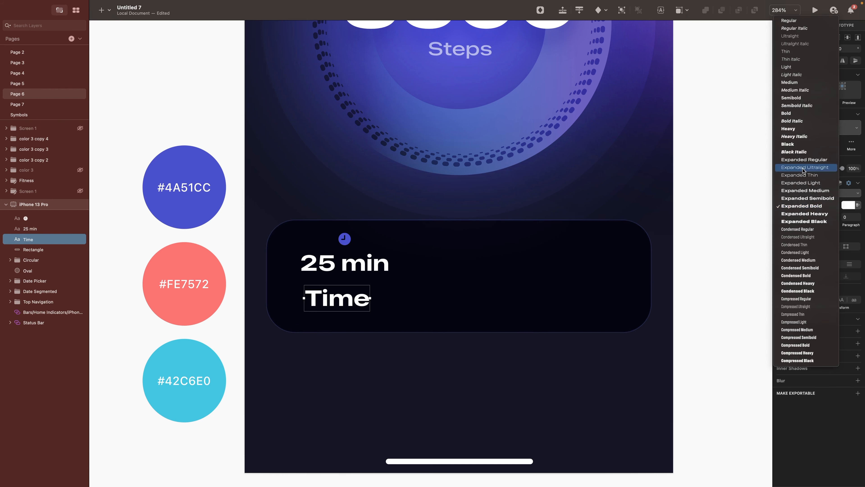
pyautogui.click(791, 206)
pyautogui.click(787, 217)
pyautogui.write('11')
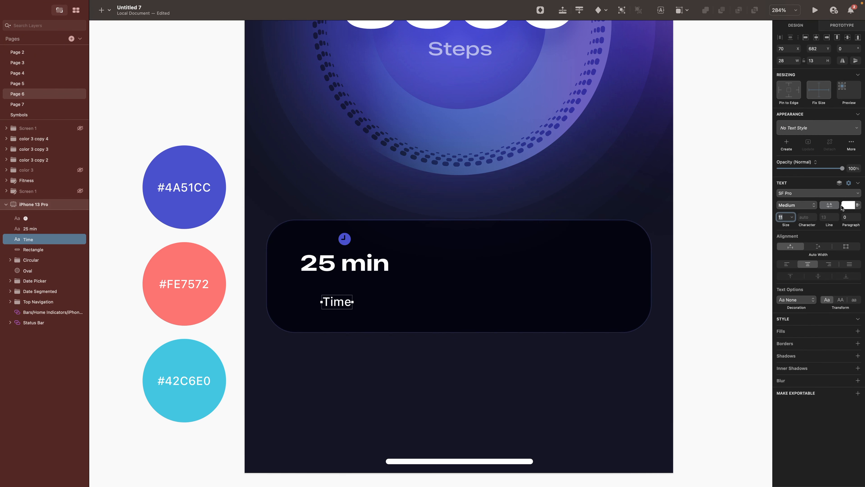
# Step: Lower the alpha of the "Time" label's white text colour to make it a muted grey
pyautogui.click(847, 205)
pyautogui.click(853, 303)
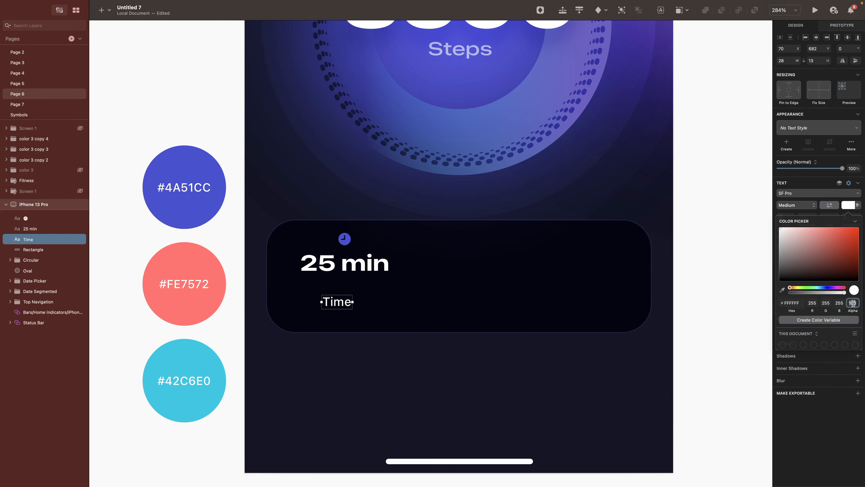
pyautogui.press('Return')
pyautogui.press('Escape')
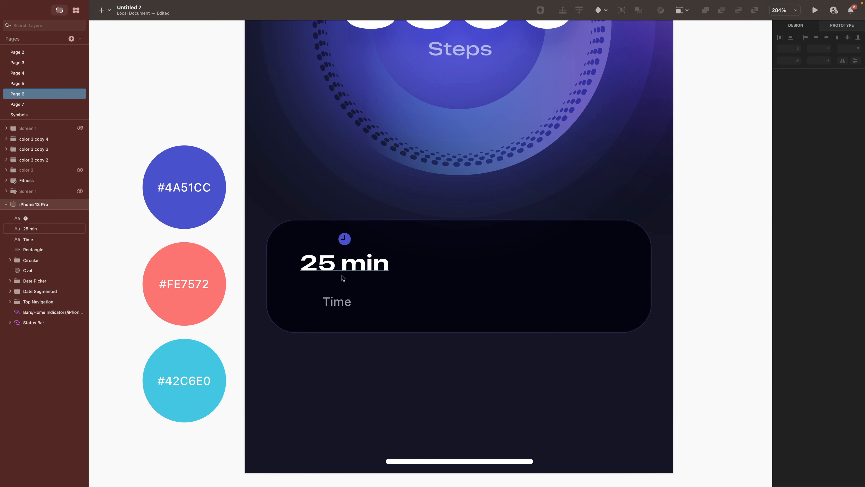
# Step: Tighten the vertical gaps between the clock icon, "25 min" and "Time", and align their centres horizontally
pyautogui.click(347, 239)
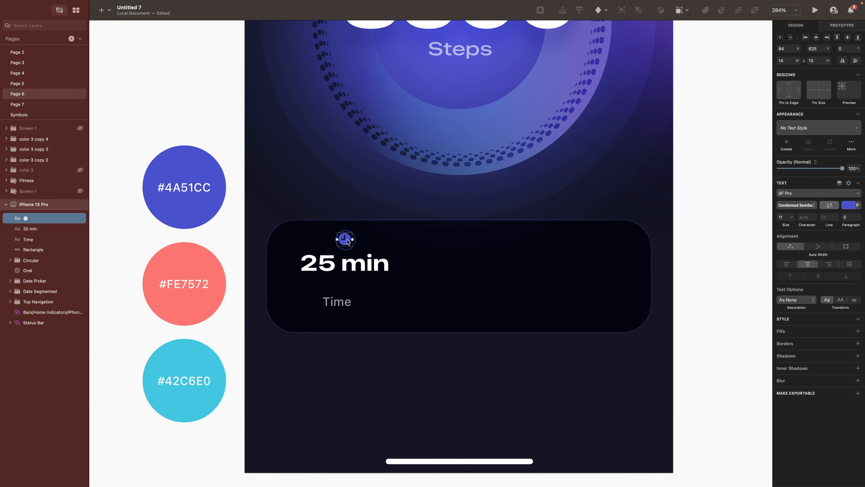
pyautogui.keyDown('shift'); pyautogui.click(337, 269); pyautogui.keyUp('shift')
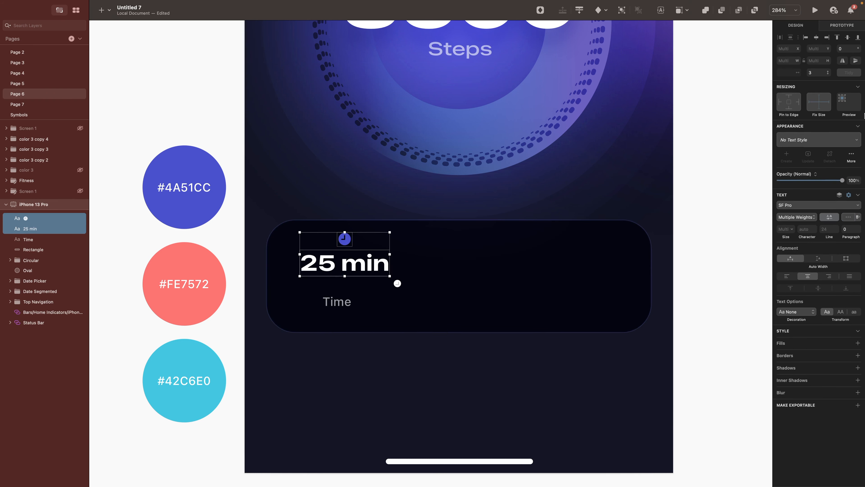
pyautogui.click(388, 356)
pyautogui.click(343, 266)
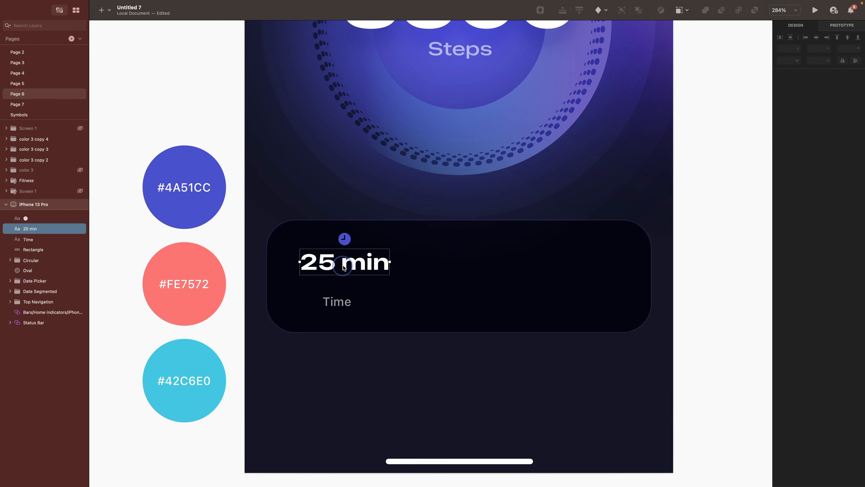
pyautogui.keyDown('shift'); pyautogui.click(338, 304); pyautogui.keyUp('shift')
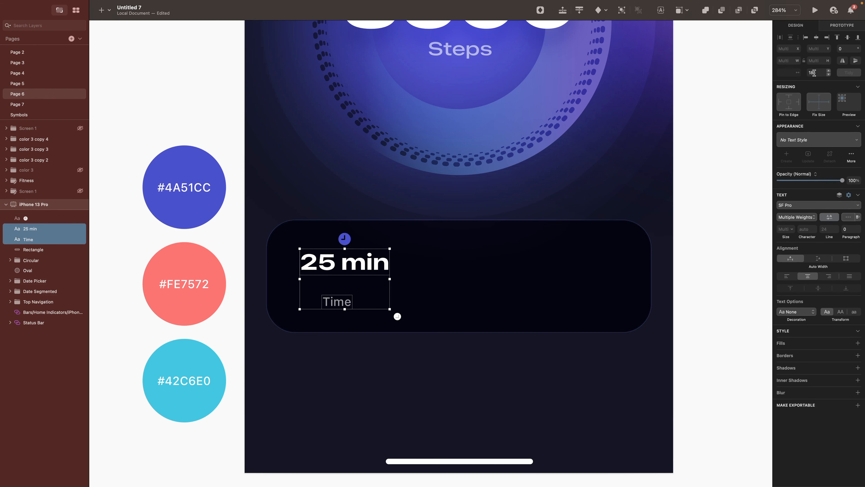
pyautogui.keyDown('shift'); pyautogui.click(342, 241); pyautogui.keyUp('shift')
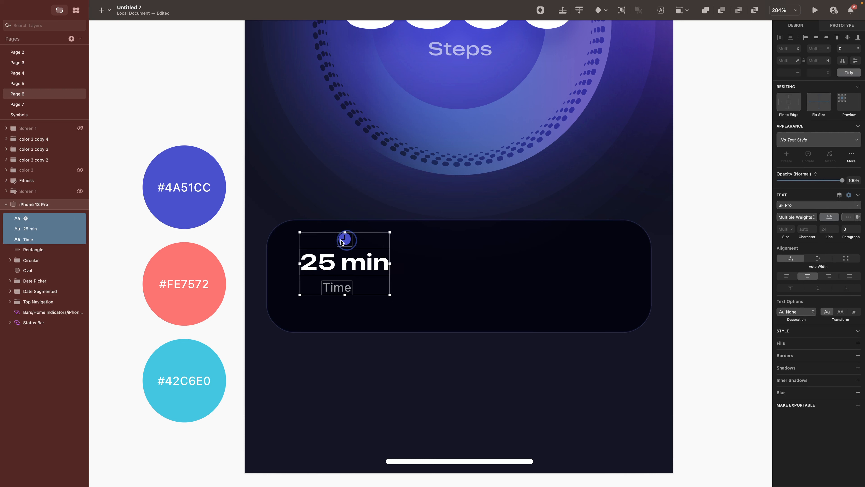
pyautogui.click(816, 37)
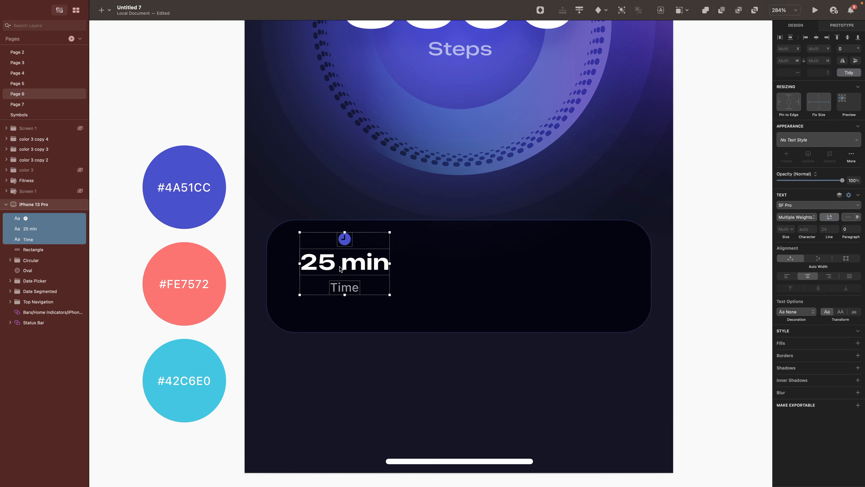
# Step: Group the clock icon, "25 min" and "Time" layers, 28 from the card's left edge and vertically centred in the card
pyautogui.press('super+g')
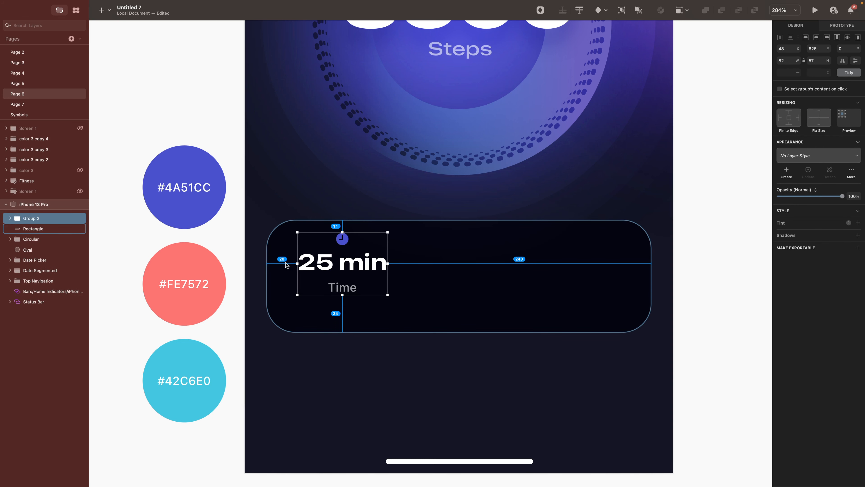
pyautogui.keyDown('shift'); pyautogui.click(286, 266); pyautogui.keyUp('shift')
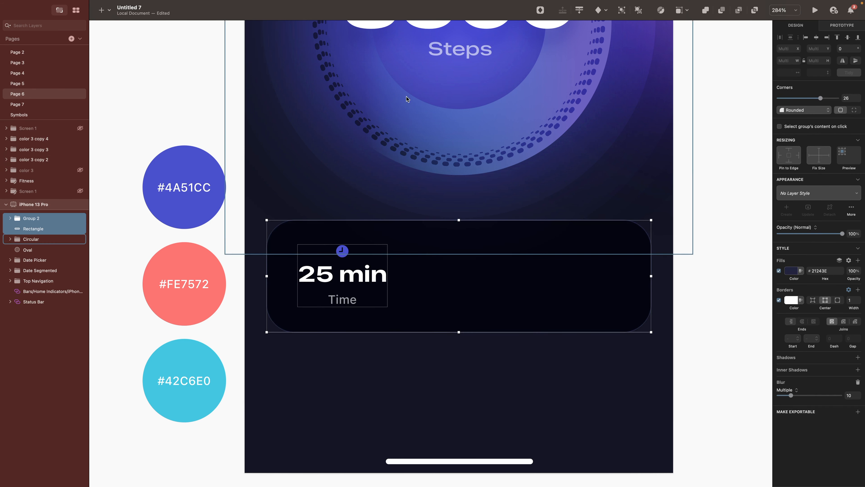
pyautogui.click(846, 37)
# Step: Duplicate the time group twice along the same row, one copy in the card's centre and one on its right side
pyautogui.click(328, 272)
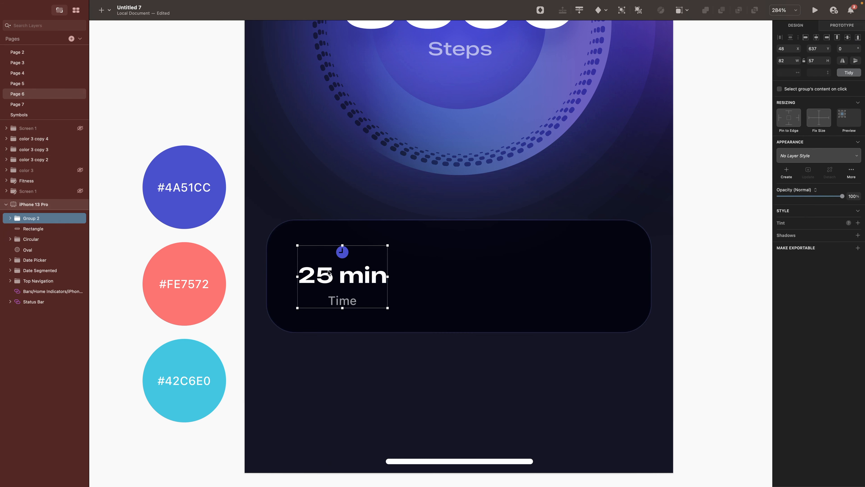
pyautogui.moveTo(328, 271); pyautogui.dragTo(437, 272)
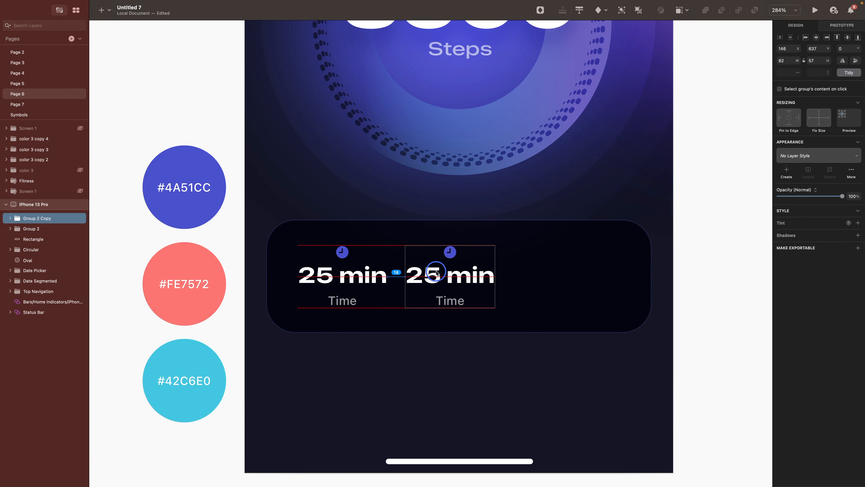
pyautogui.moveTo(437, 271); pyautogui.dragTo(445, 273)
pyautogui.moveTo(444, 275); pyautogui.dragTo(565, 275)
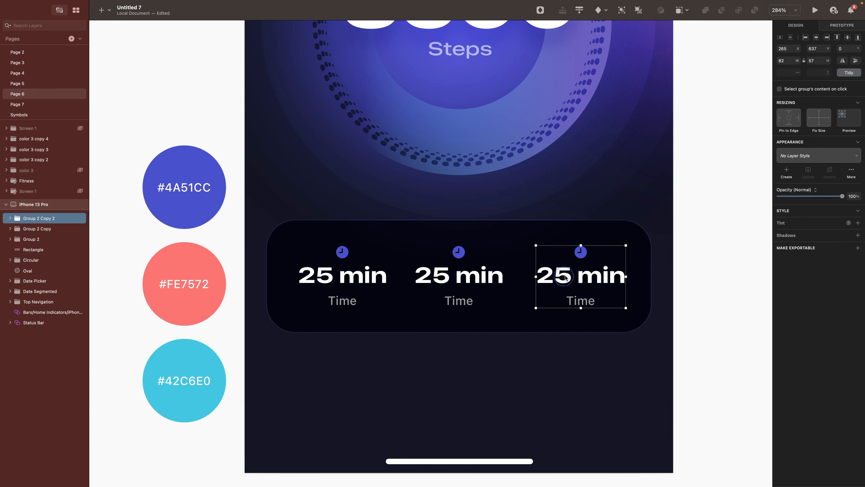
# Step: Nudge the rightmost group horizontally to sit 28 from the card's right edge and 24 from the middle group
pyautogui.press('Right')
pyautogui.press('Right')
pyautogui.press('Right')
pyautogui.press('Right')
pyautogui.press('Right')
pyautogui.press('Right')
pyautogui.press('Right')
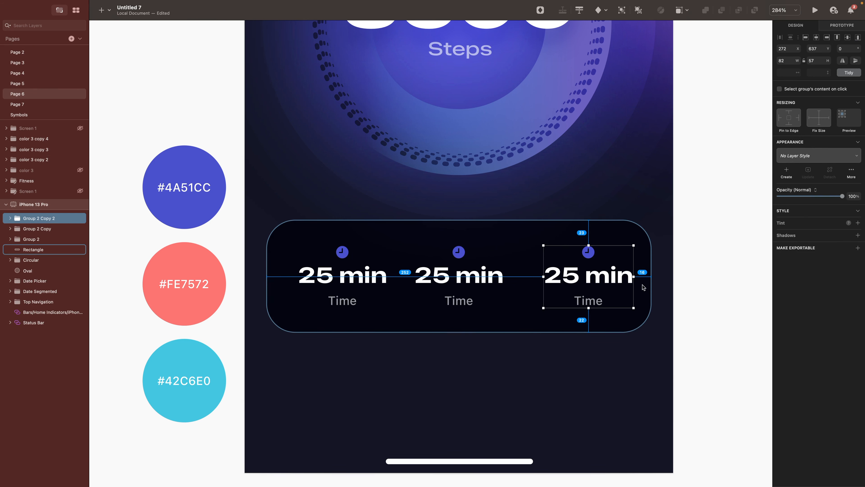
pyautogui.press('Left')
pyautogui.press('Left')
pyautogui.press('Left')
pyautogui.press('Left')
pyautogui.press('Left')
pyautogui.press('Left')
pyautogui.press('Left')
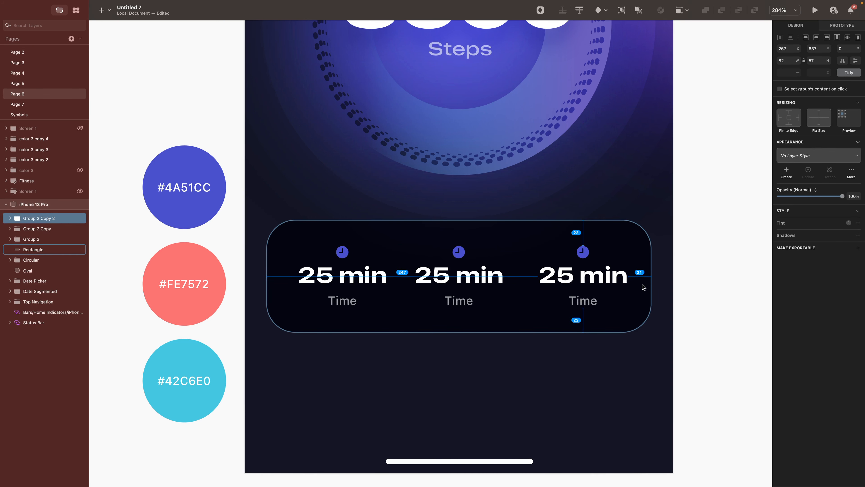
pyautogui.press('Left')
pyautogui.press('Left')
pyautogui.press('Left')
pyautogui.press('Left')
pyautogui.press('Left')
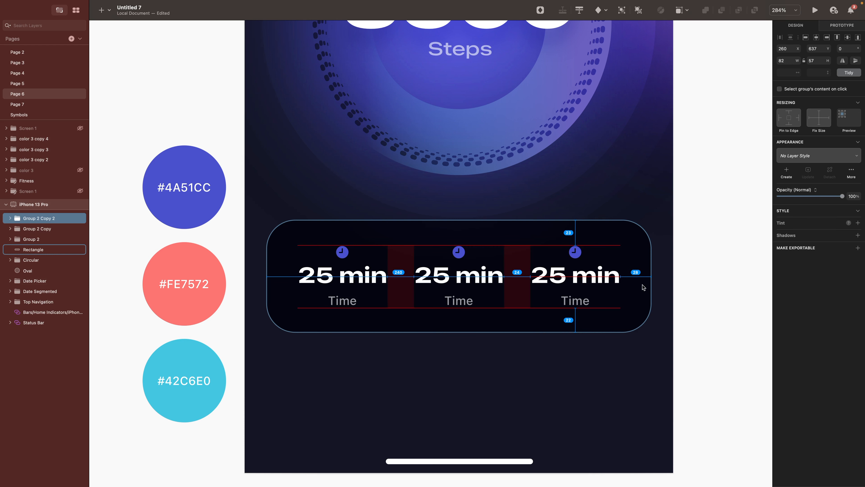
# Step: Switch to SF Symbols, search for "flame" and copy the flame.fill symbol
pyautogui.click(474, 414)
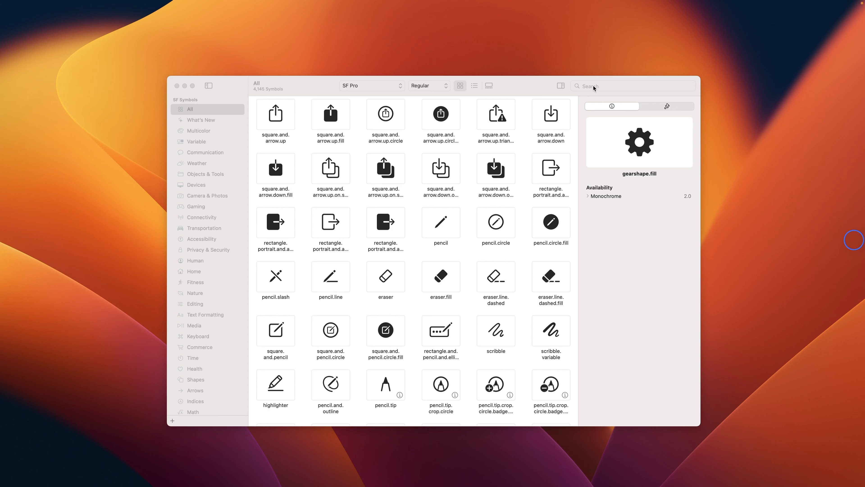
pyautogui.click(594, 85)
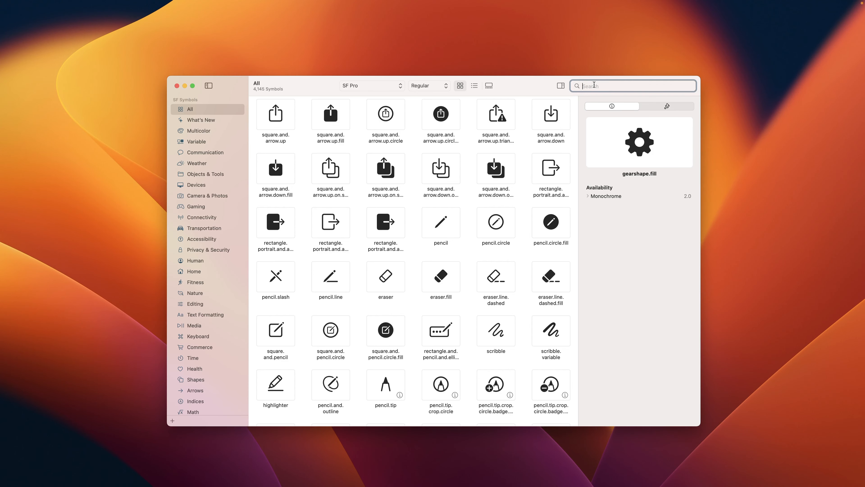
pyautogui.write('flame')
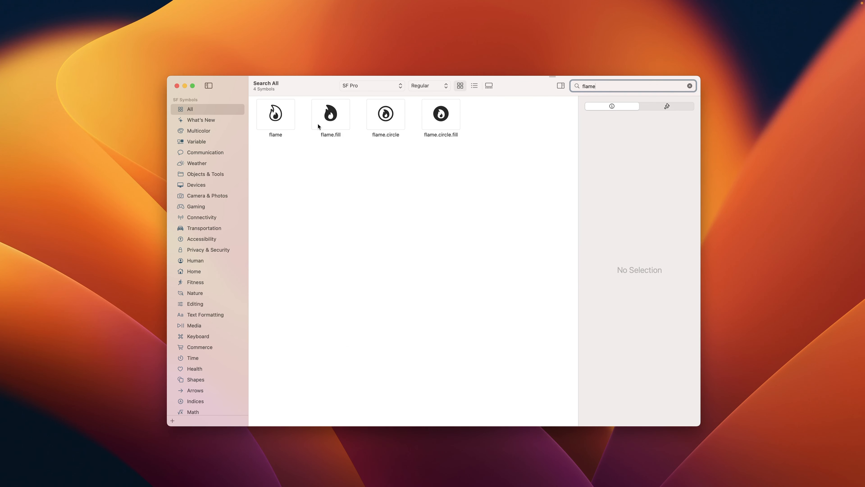
pyautogui.click(319, 125)
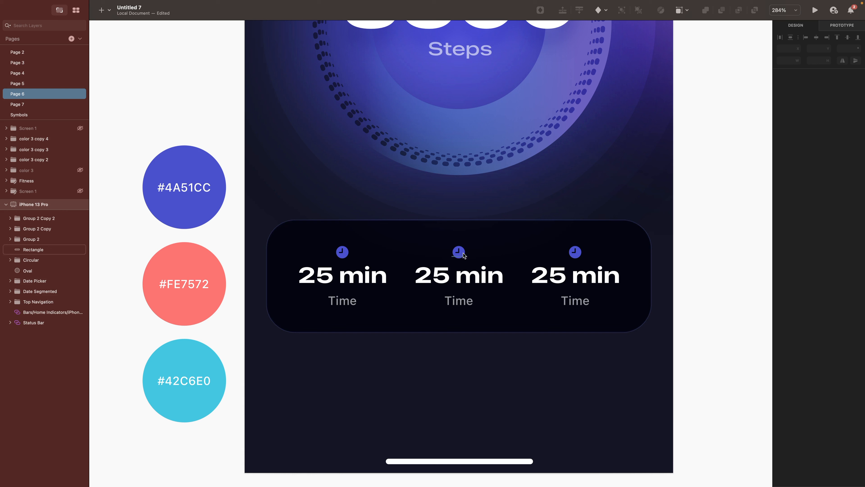
# Step: Replace the middle group's clock icon with the copied flame symbol and colour it #FE7572 from the coral swatch
pyautogui.click(461, 254)
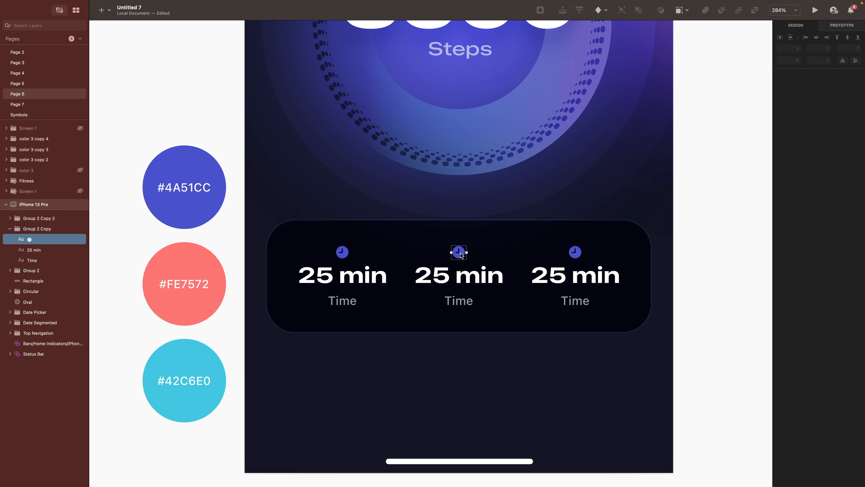
pyautogui.press('Return')
pyautogui.press('super+v')
pyautogui.press('Escape')
pyautogui.press('f')
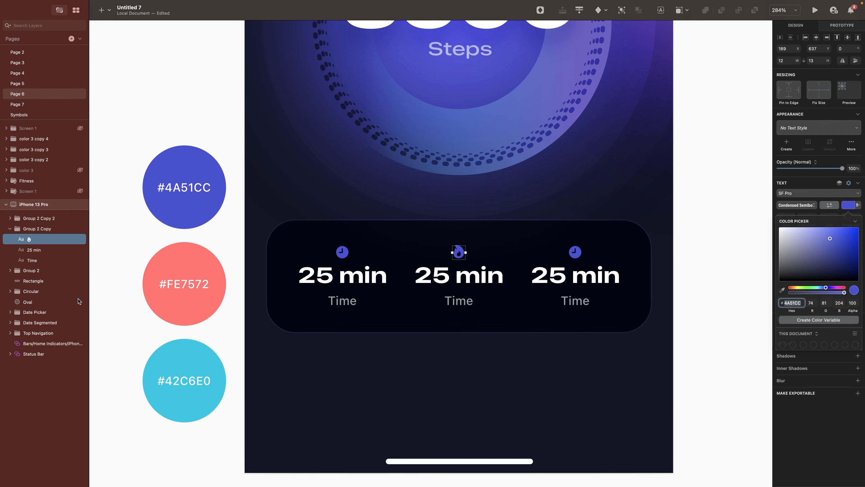
pyautogui.click(198, 262)
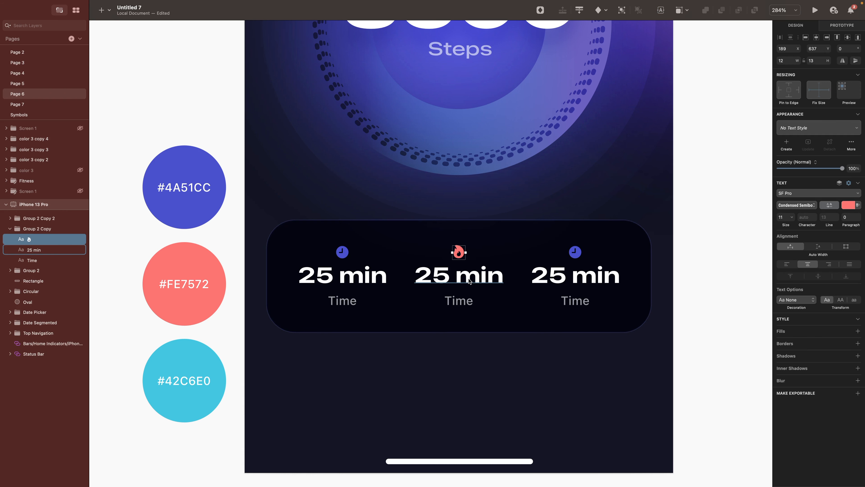
# Step: Change the middle group's value to "150" and its label to "Calories"
pyautogui.doubleClick(469, 281)
pyautogui.write('15')
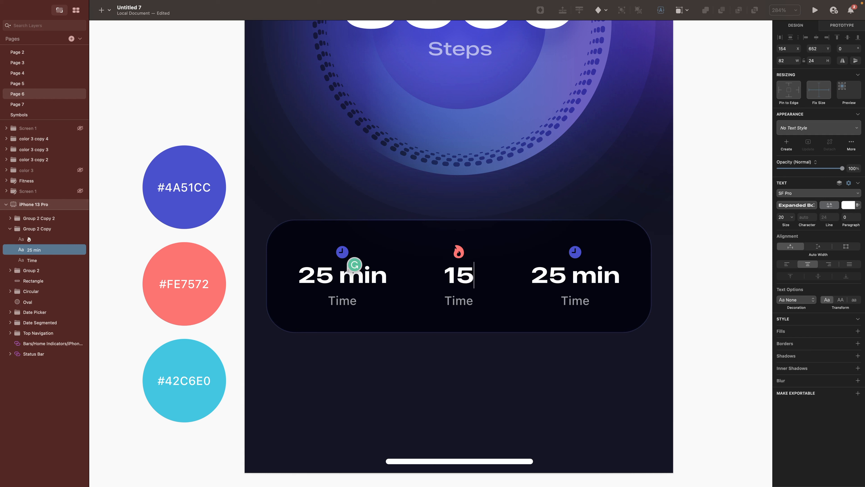
pyautogui.write('0')
pyautogui.press('Escape')
pyautogui.press('Escape')
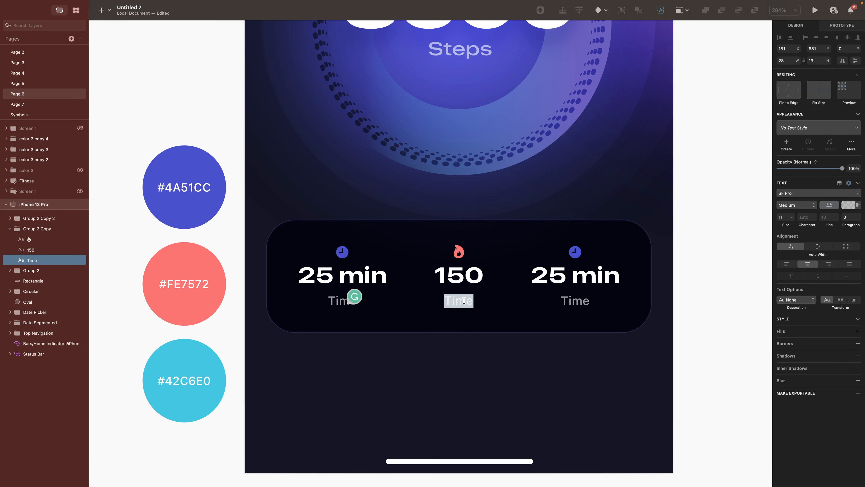
pyautogui.write('Calories')
pyautogui.press('Escape')
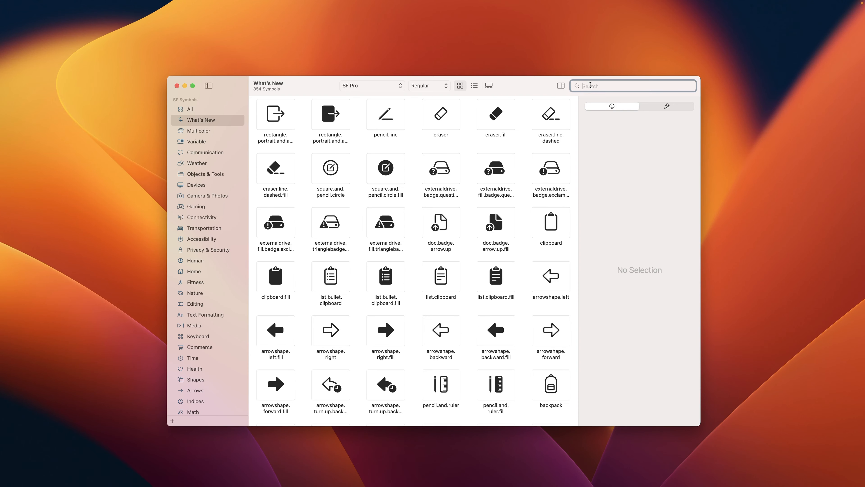
# Step: In SF Symbols, search for "location" and copy the location.circle.fill symbol
pyautogui.write('location')
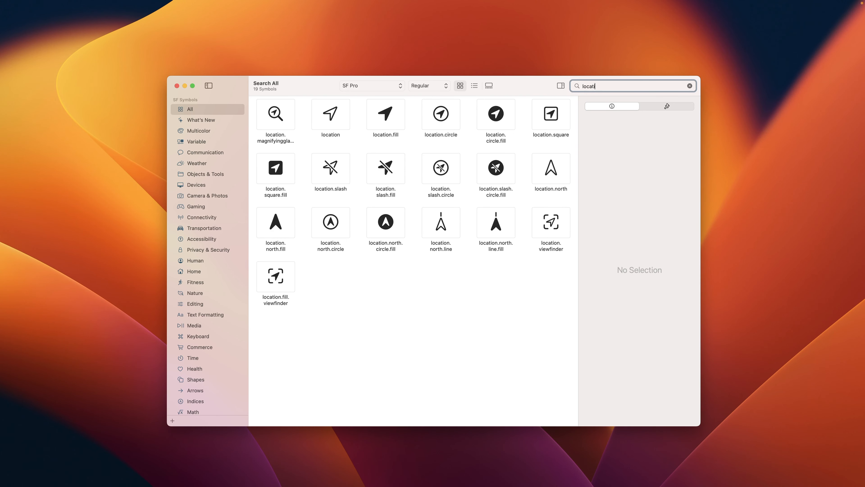
pyautogui.click(386, 171)
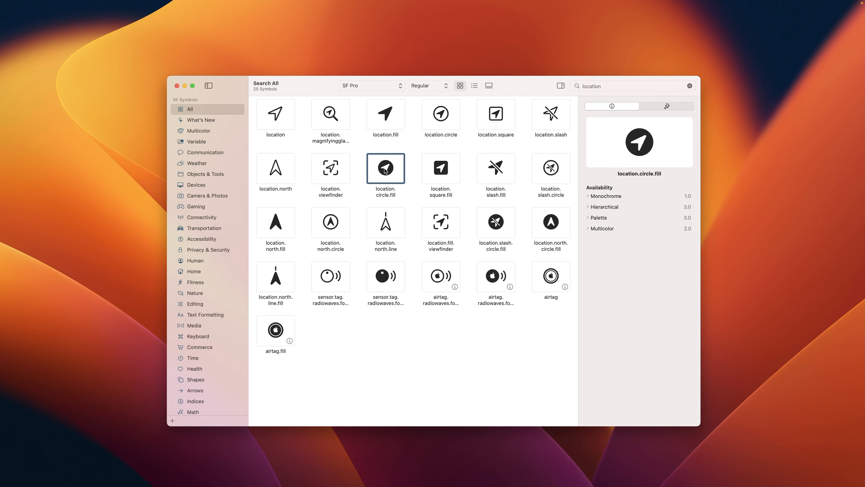
pyautogui.moveTo(670, 474)
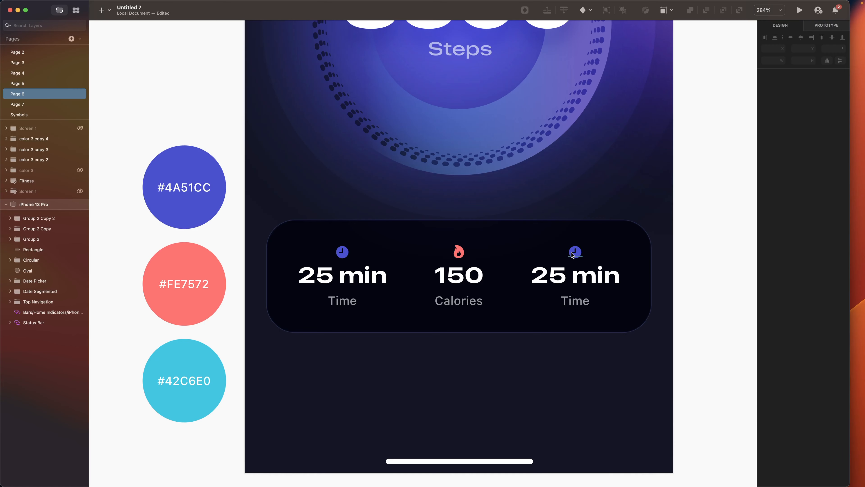
# Step: Replace the rightmost group's clock icon with the copied location symbol and colour it #42C6E0 from the cyan swatch
pyautogui.press('super+v')
pyautogui.doubleClick(573, 252)
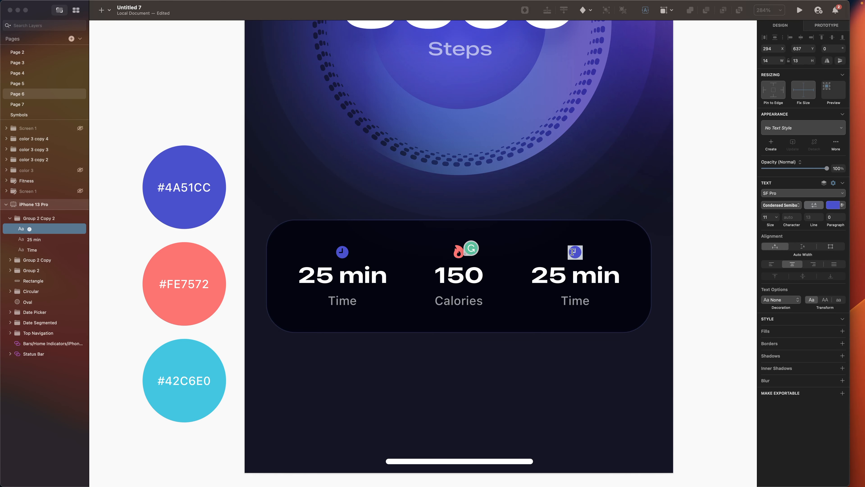
pyautogui.click(833, 204)
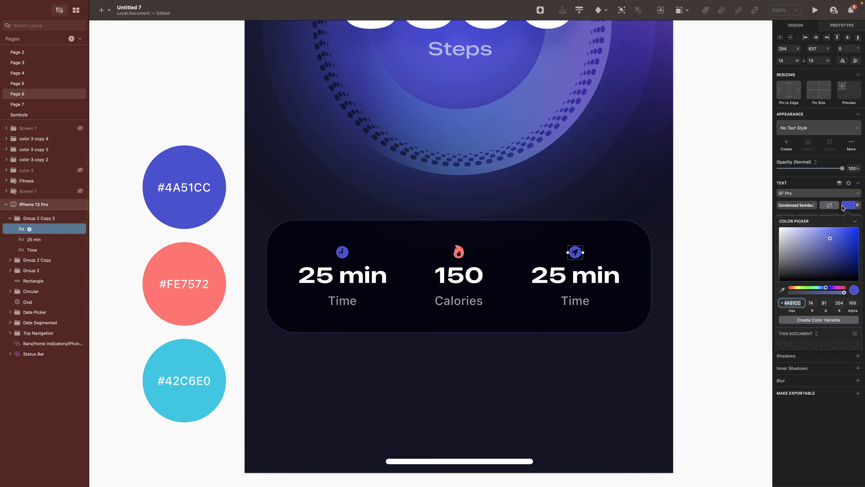
pyautogui.click(183, 362)
# Step: Change the rightmost stat group's value to "4.8 km" and its label to "Distance"
pyautogui.click(579, 278)
pyautogui.doubleClick(582, 278)
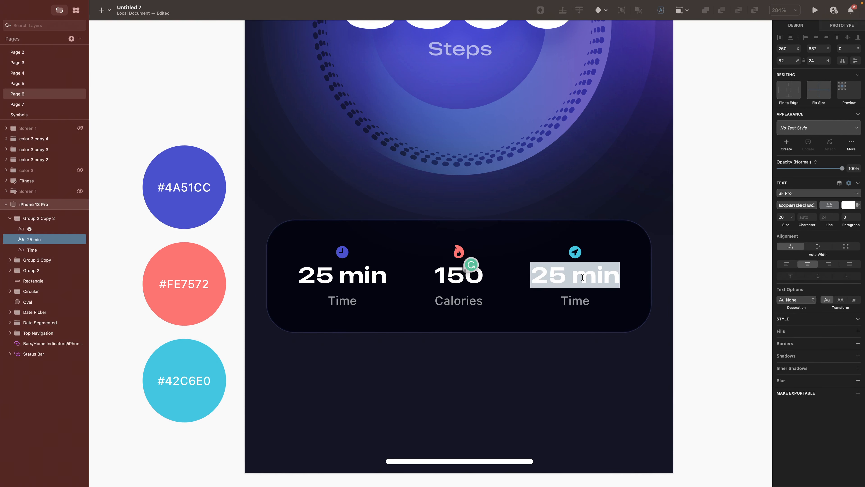
pyautogui.write('4.8 km')
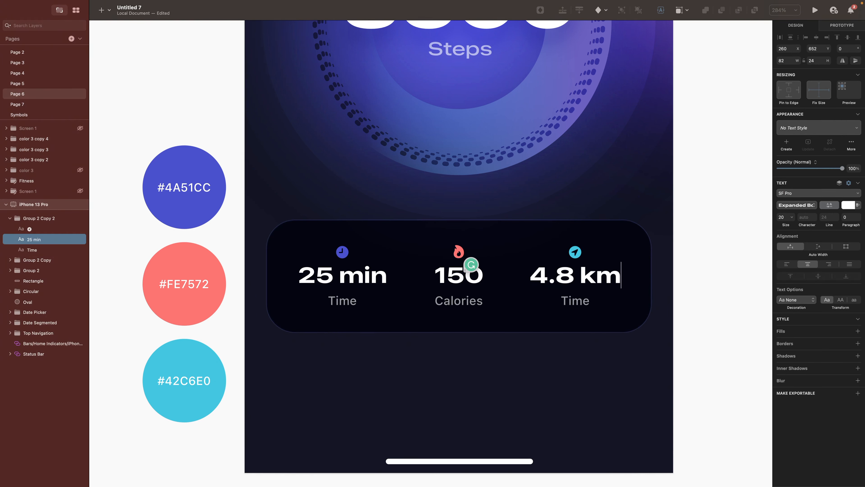
pyautogui.press('Escape')
pyautogui.click(588, 299)
pyautogui.doubleClick(587, 299)
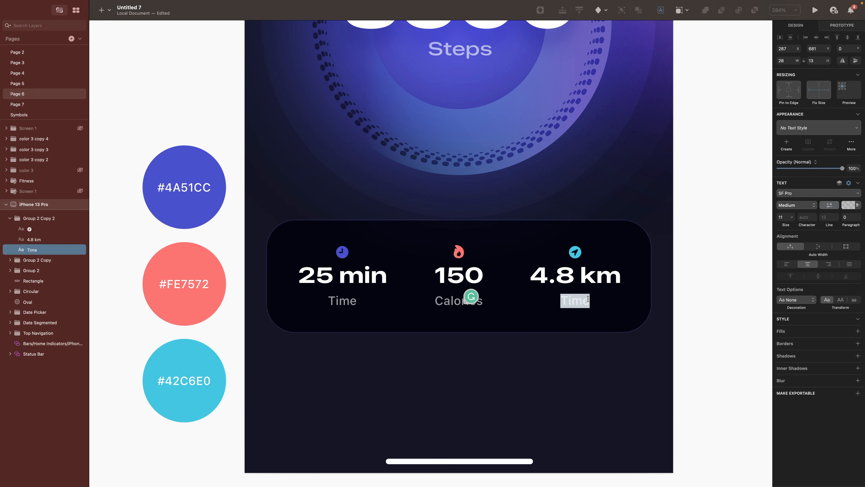
pyautogui.write('Distance')
# Step: Group the stats card's rectangle with its three stat groups and name the group "Steps State"
pyautogui.click(33, 252)
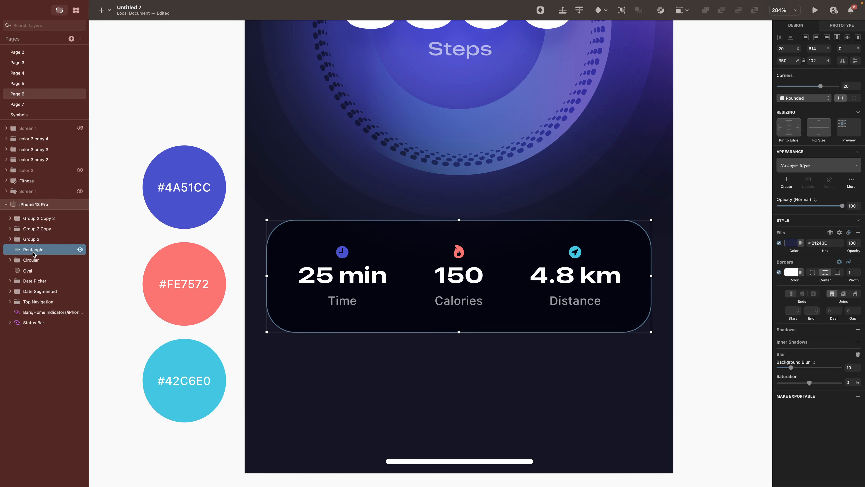
pyautogui.click(29, 239)
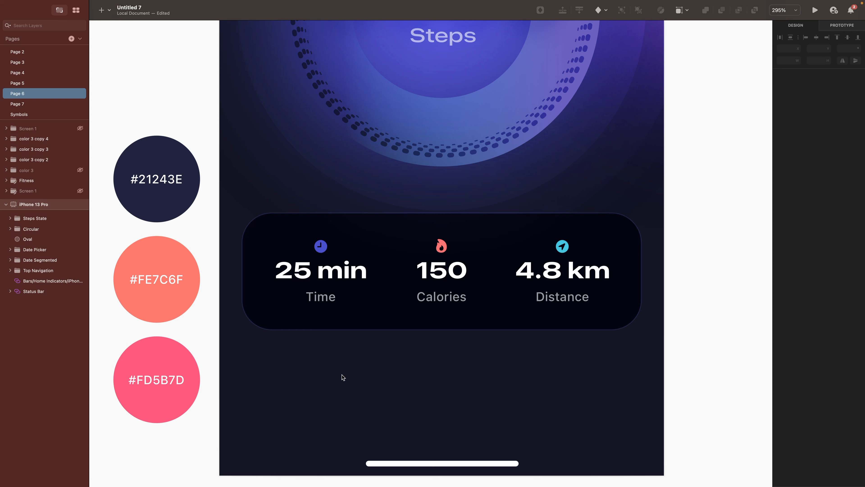
# Step: Draw a rectangle about 272 × 20 below the stats card and round its corners to 10
pyautogui.press('r')
pyautogui.moveTo(252, 387)
pyautogui.mouseDown()
pyautogui.moveTo(257, 409)
pyautogui.moveTo(561, 410)
pyautogui.mouseUp()
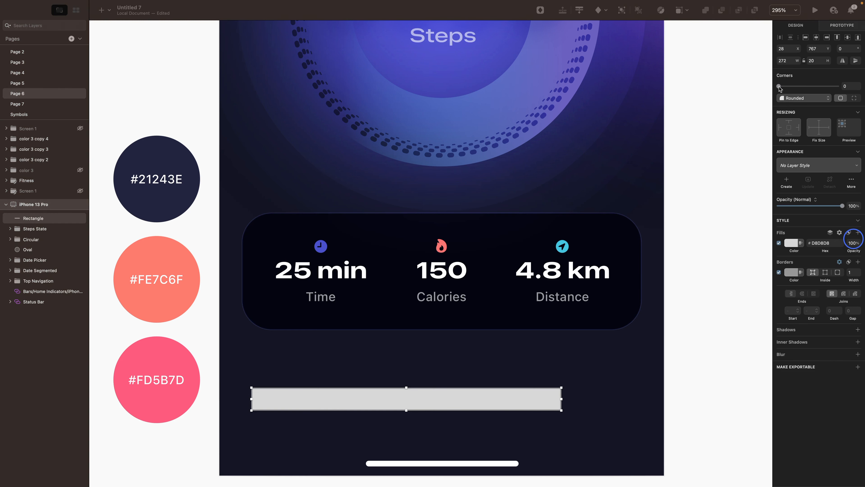
pyautogui.moveTo(778, 86); pyautogui.dragTo(838, 86)
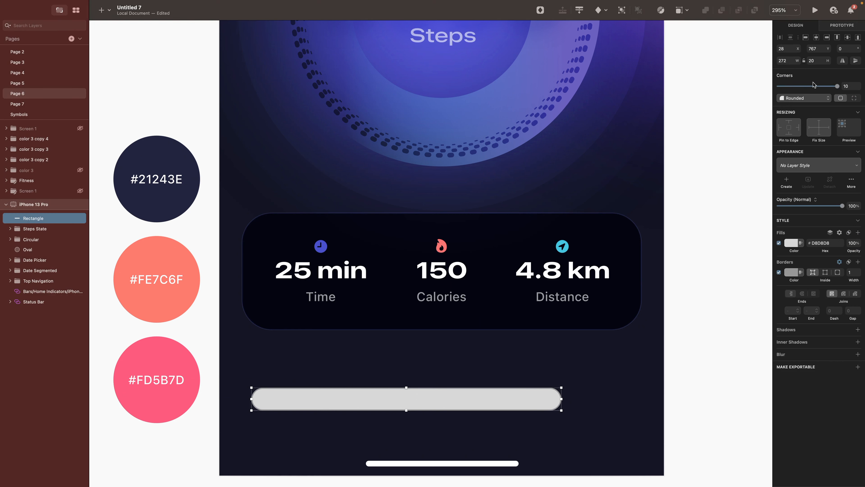
# Step: Position the rounded bar at X 20 and Y 774
pyautogui.click(788, 48)
pyautogui.write('20')
pyautogui.press('Tab')
pyautogui.write('7')
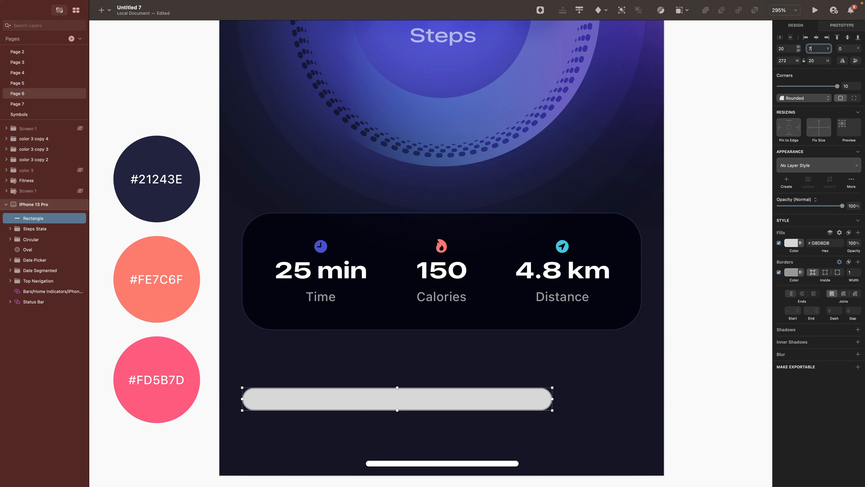
pyautogui.write('74')
pyautogui.press('Return')
# Step: Fill the bar with #21243E and give it a white border blended as Overlay
pyautogui.click(791, 243)
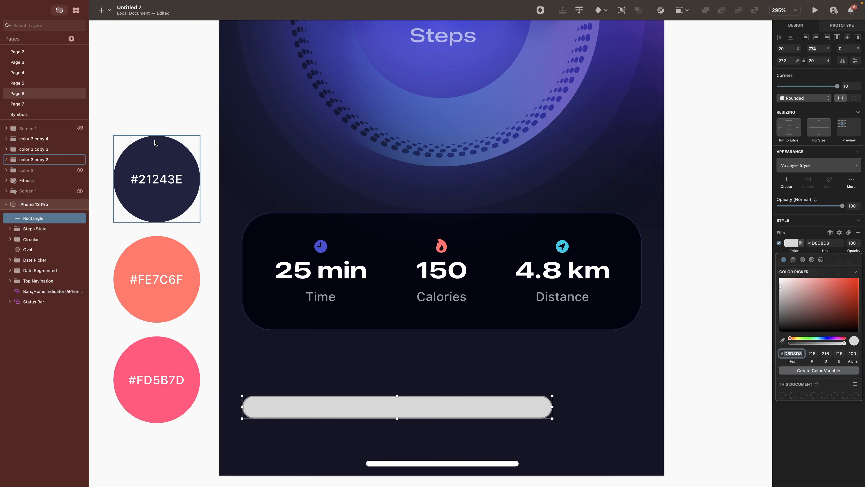
pyautogui.write('21243E')
pyautogui.press('Return')
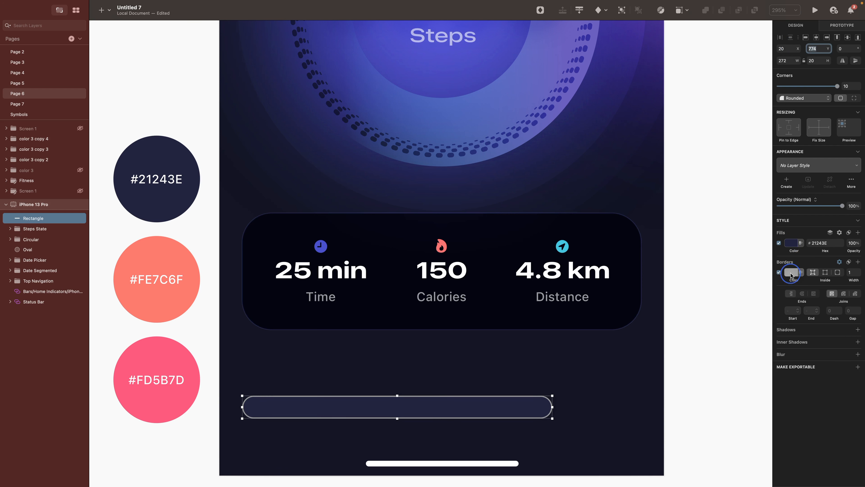
pyautogui.click(790, 273)
pyautogui.moveTo(790, 309); pyautogui.dragTo(763, 293)
pyautogui.click(848, 263)
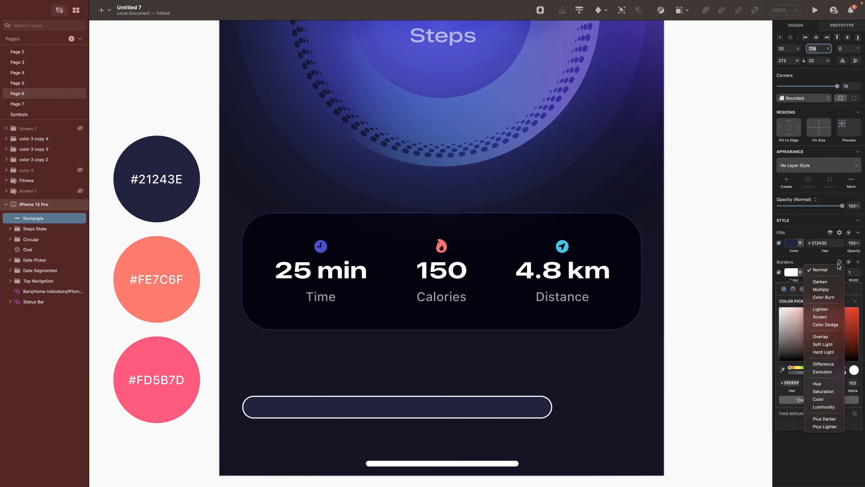
pyautogui.click(823, 341)
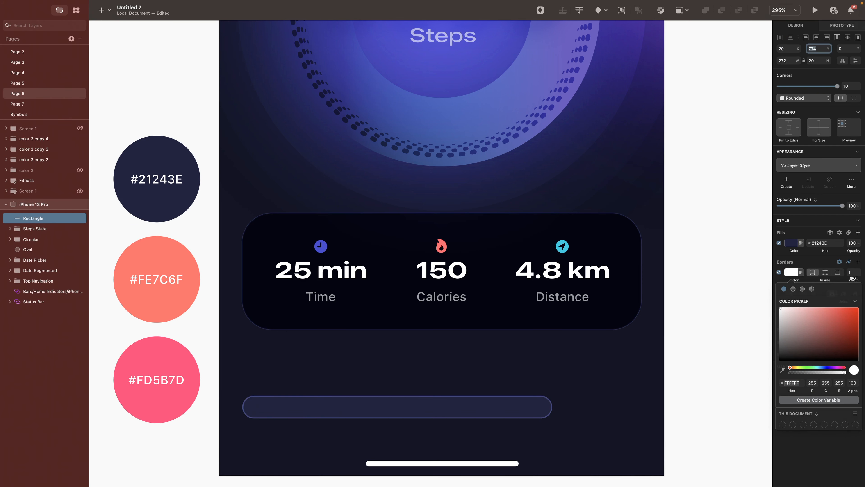
pyautogui.click(850, 273)
# Step: Add a Background Blur to the bar
pyautogui.click(858, 354)
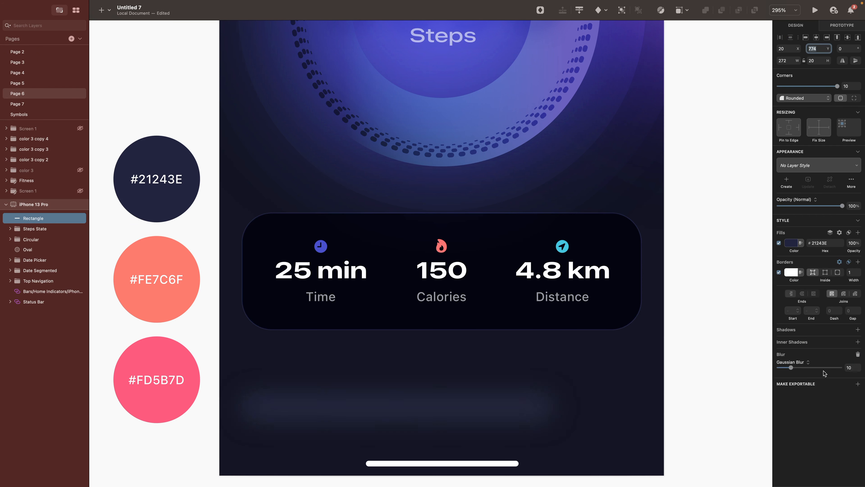
pyautogui.click(792, 362)
pyautogui.click(797, 387)
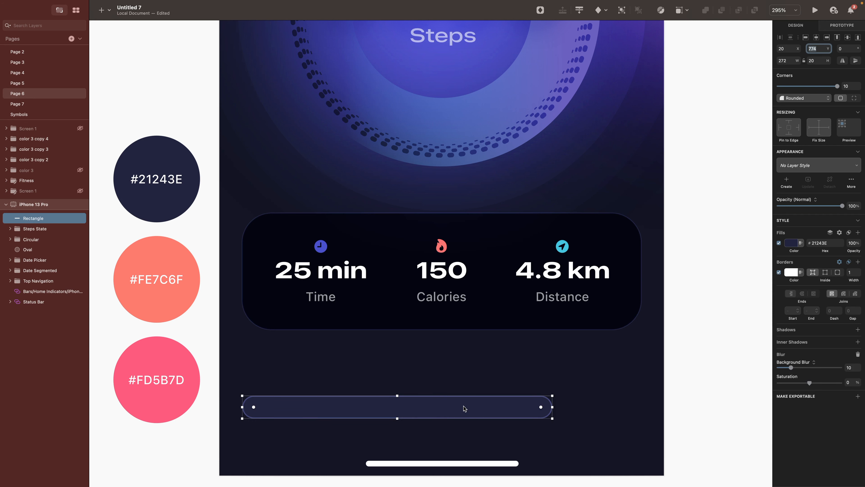
# Step: Duplicate the bar and shorten the copy to a width of 160, keeping its left end in place
pyautogui.press('super+d')
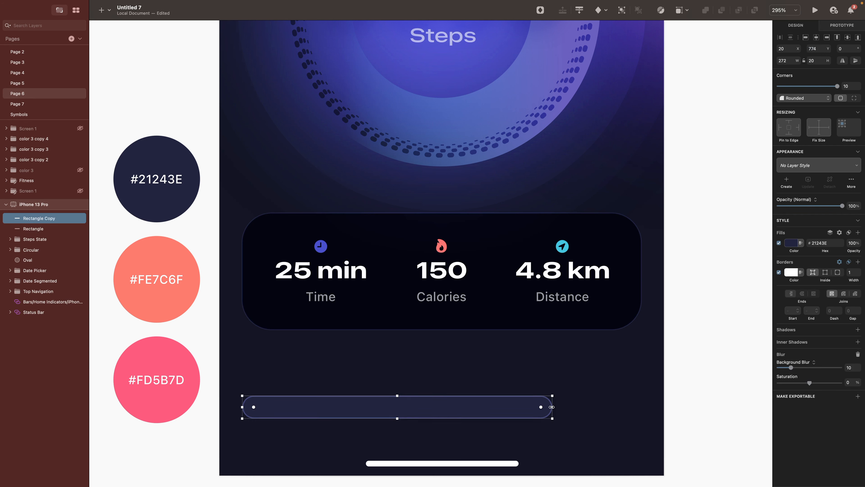
pyautogui.moveTo(552, 407); pyautogui.dragTo(424, 407)
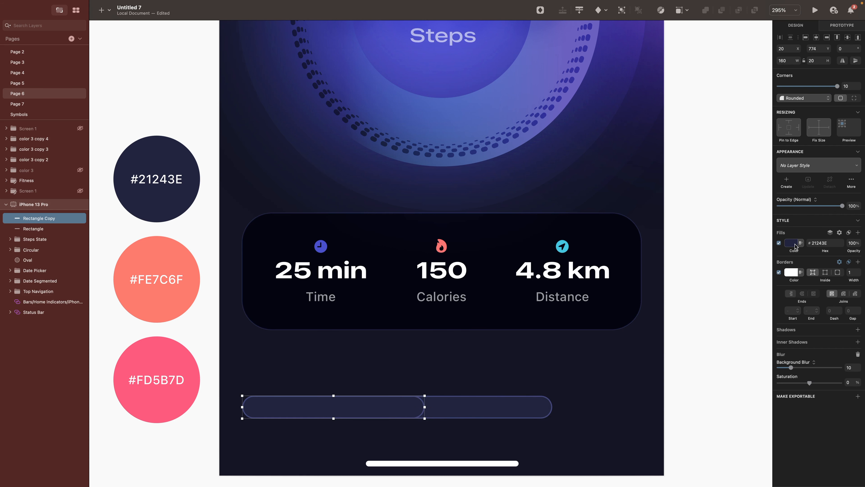
# Step: Give the shorter bar a linear gradient fill from #FE7C6F at its upper edge to #FD5B7D at its lower edge, sampled from the swatches
pyautogui.click(790, 242)
pyautogui.click(792, 259)
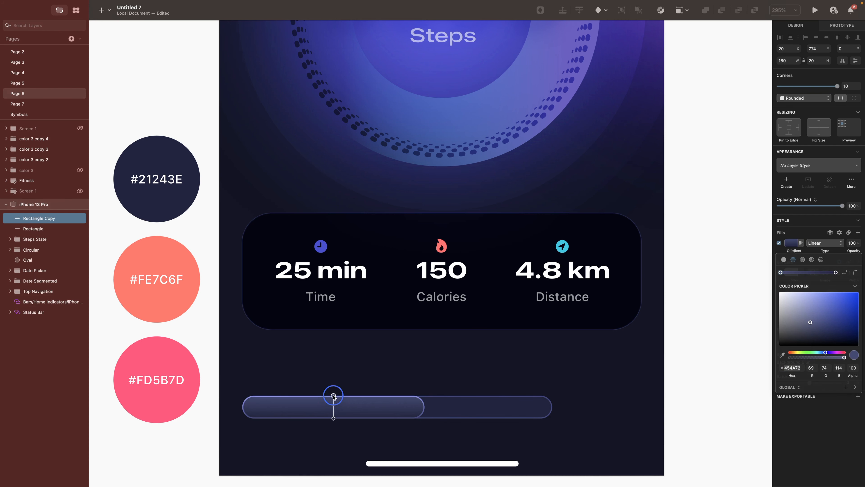
pyautogui.hotkey('ctrl', 'c')
pyautogui.click(165, 252)
pyautogui.click(333, 418)
pyautogui.hotkey('ctrl', 'c')
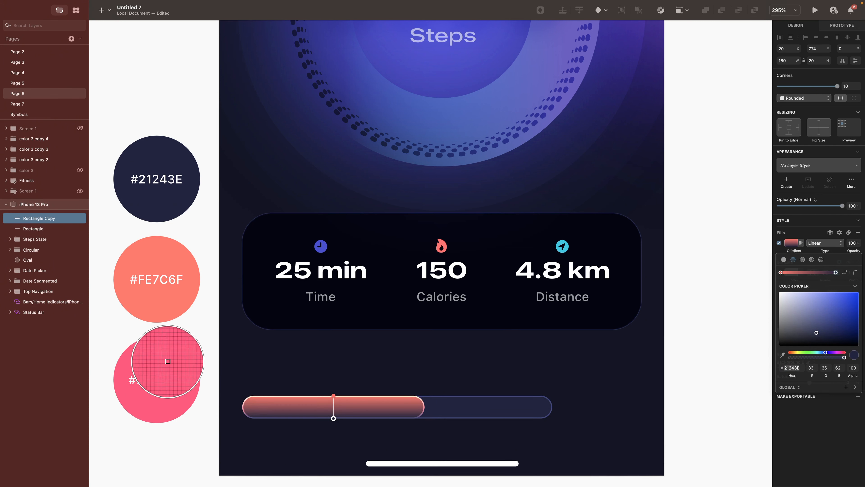
pyautogui.click(160, 377)
# Step: Set the longer bar's fill blend mode to Overlay and its border position to Center
pyautogui.click(526, 409)
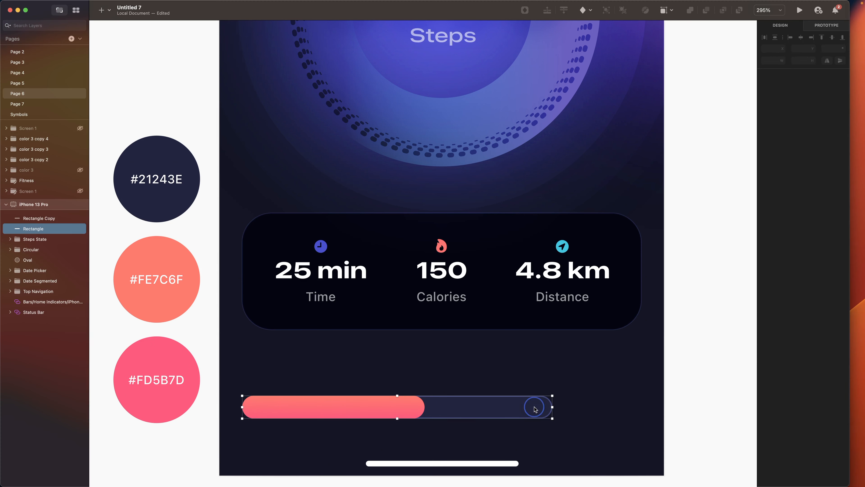
pyautogui.click(833, 232)
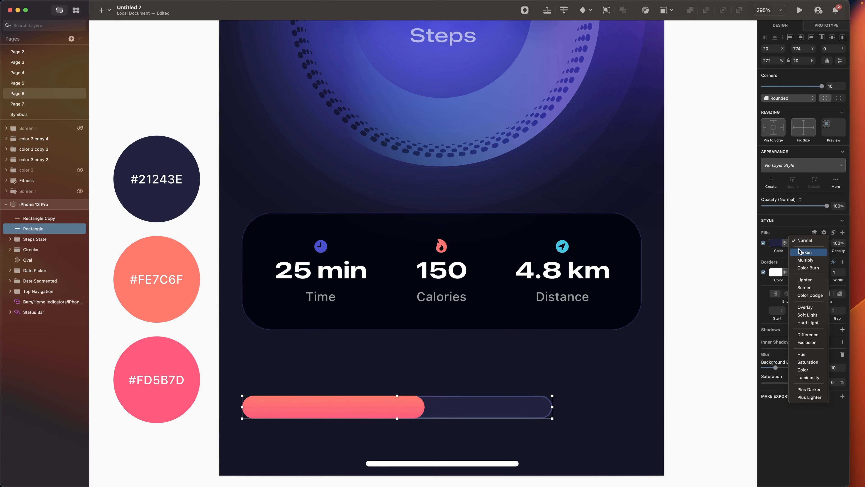
pyautogui.click(786, 309)
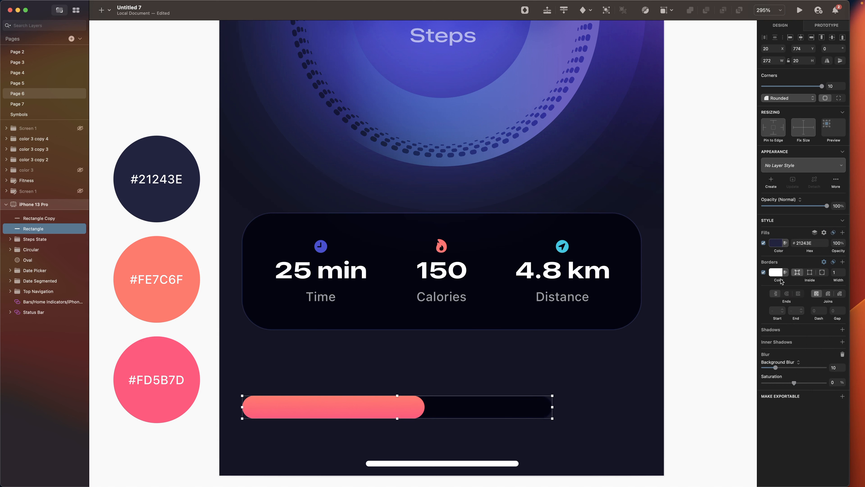
pyautogui.click(809, 272)
# Step: Group the two bars and name the group "Progress Bar"
pyautogui.keyDown('shift'); pyautogui.click(26, 219); pyautogui.keyUp('shift')
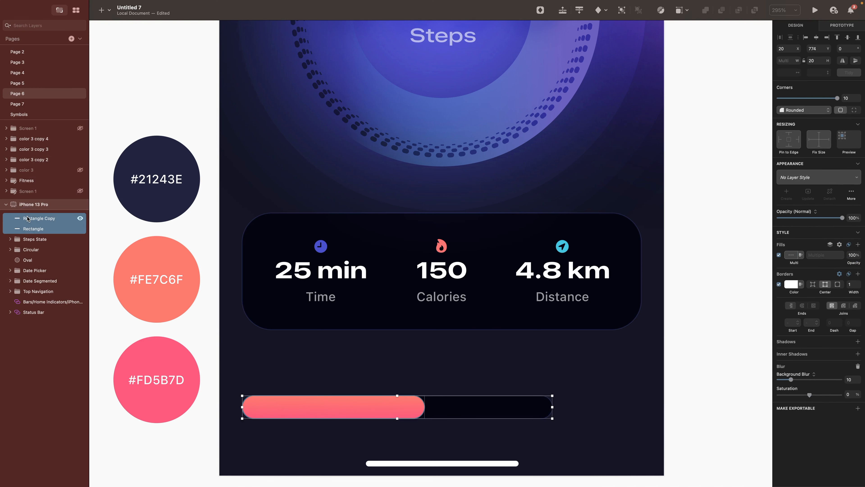
pyautogui.press('super+g')
pyautogui.doubleClick(28, 218)
pyautogui.write('Pro')
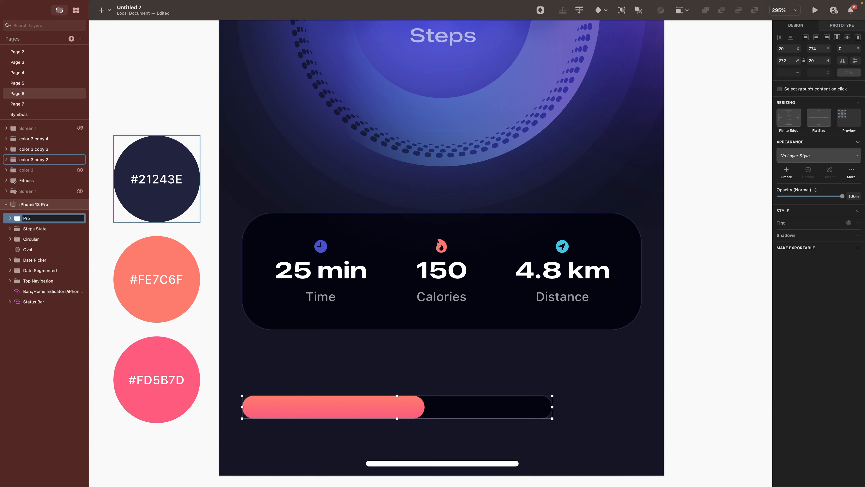
pyautogui.write('gress Bar')
pyautogui.click(260, 386)
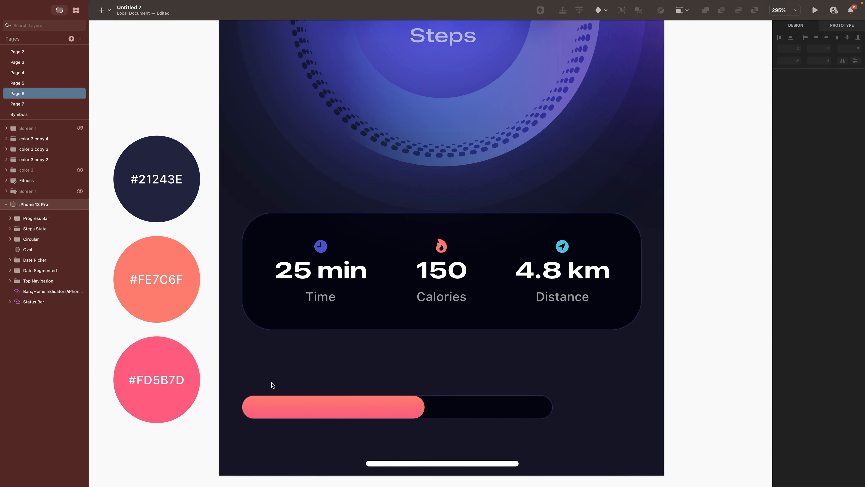
# Step: Add a text label reading "Progressing" above the progress bar
pyautogui.press('t')
pyautogui.click(323, 368)
pyautogui.write('P')
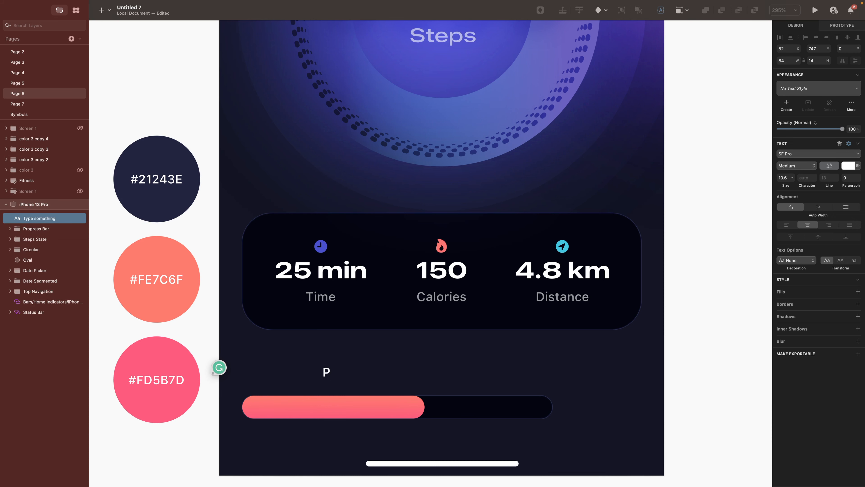
pyautogui.write('rogressing')
pyautogui.press('Escape')
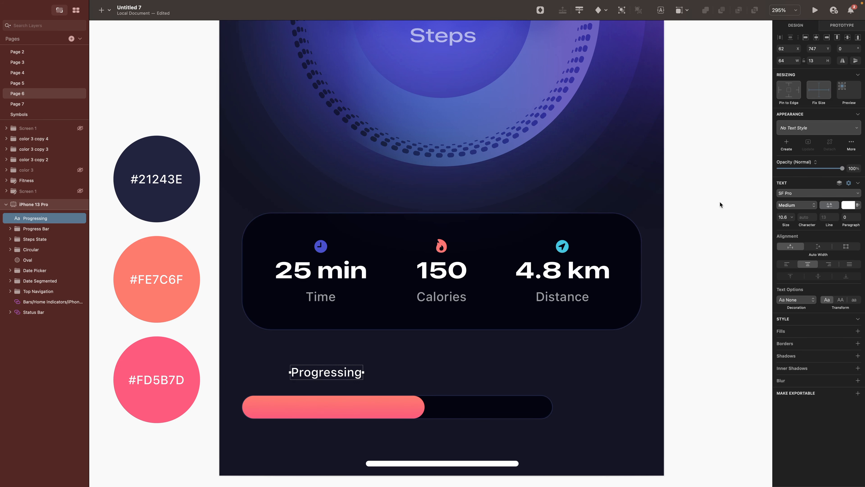
# Step: Style the "Progressing" label as Expanded Semibold at size 17 and position it at X 20
pyautogui.click(797, 204)
pyautogui.click(810, 321)
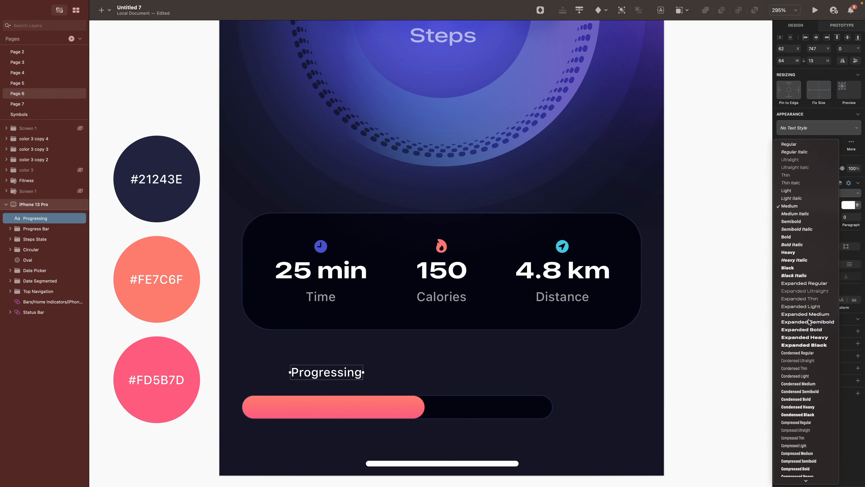
pyautogui.click(787, 217)
pyautogui.write('17')
pyautogui.press('Return')
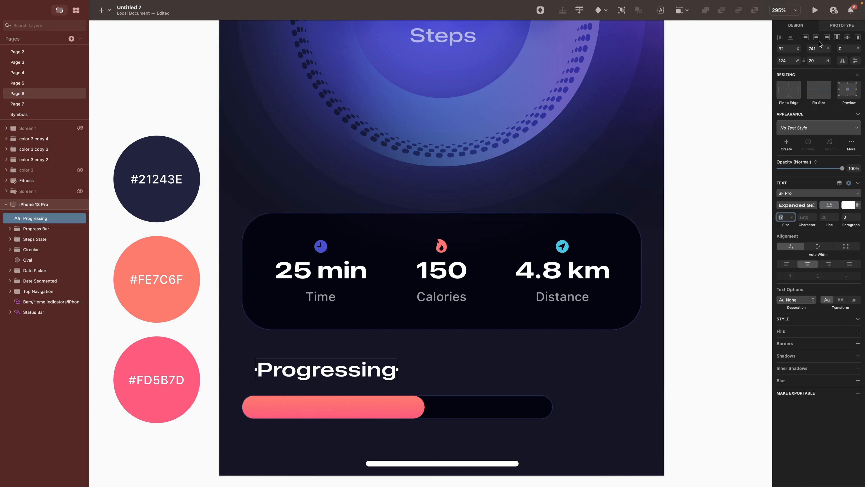
pyautogui.click(787, 49)
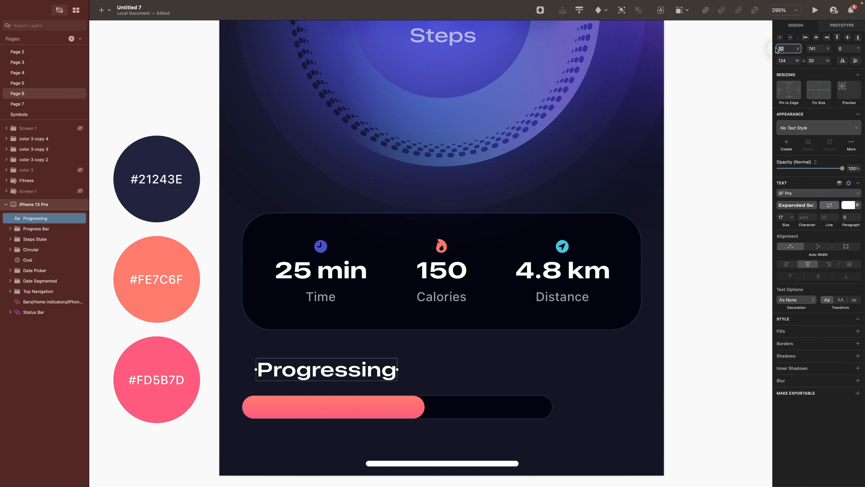
pyautogui.write('20')
pyautogui.press('Return')
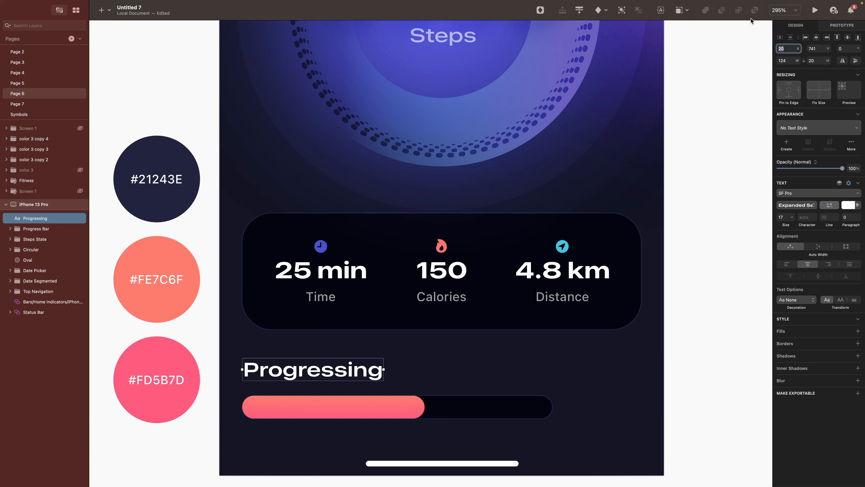
# Step: Duplicate the "Progressing" label horizontally toward the artboard's right edge and change the copy's text to "Goal"
pyautogui.press('alt')
pyautogui.moveTo(305, 370); pyautogui.dragTo(537, 371)
pyautogui.doubleClick(580, 373)
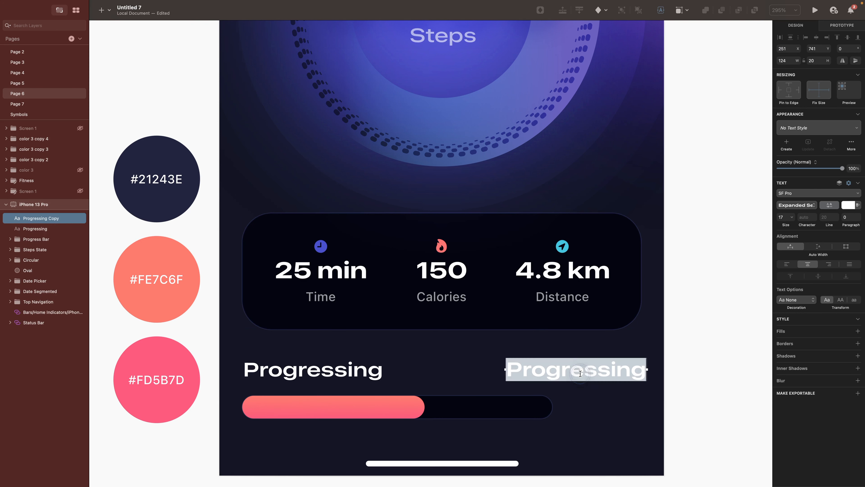
pyautogui.write('Goal')
pyautogui.press('Escape')
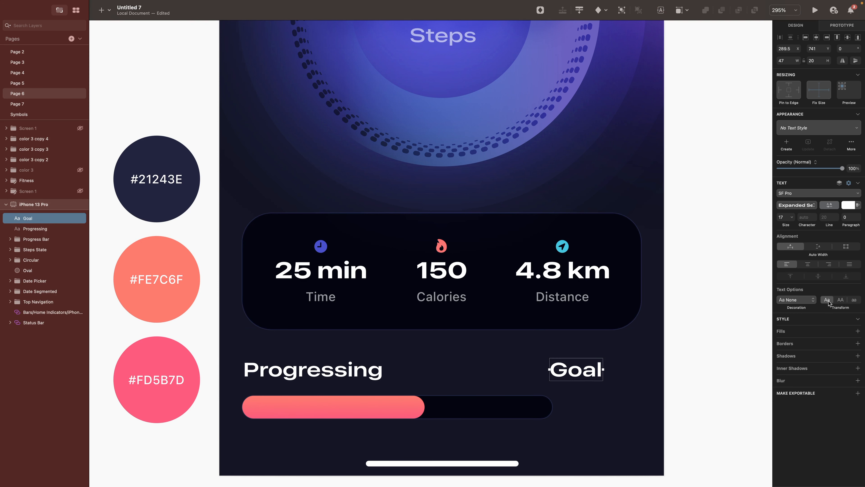
# Step: Right-align the "Goal" text and position it at X 319
pyautogui.click(829, 265)
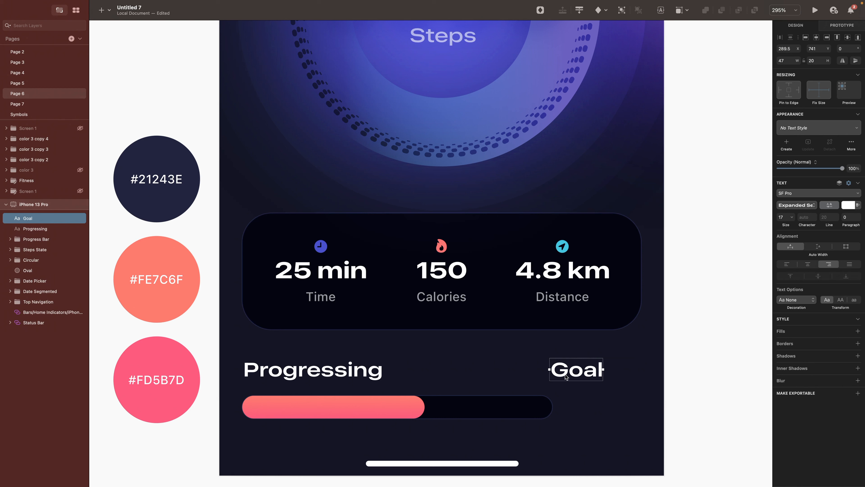
pyautogui.click(797, 47)
pyautogui.write('319')
pyautogui.press('Return')
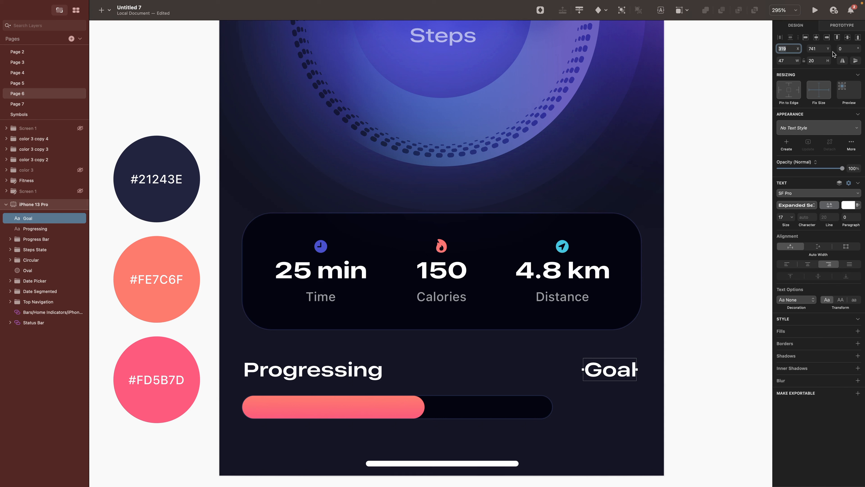
pyautogui.click(699, 396)
# Step: Duplicate the "Goal" label down beside the progress bar and change the copy's text to "10 Km"
pyautogui.click(612, 371)
pyautogui.moveTo(612, 371); pyautogui.dragTo(608, 408)
pyautogui.doubleClick(607, 407)
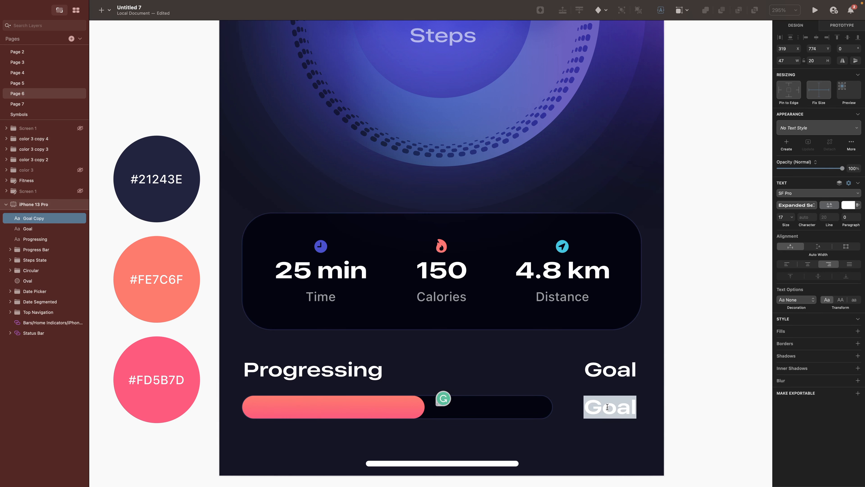
pyautogui.write('10 K')
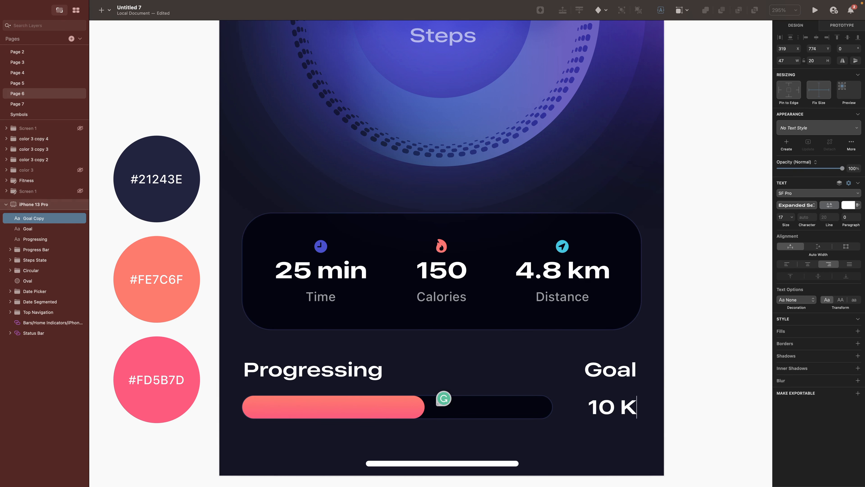
pyautogui.write('m')
pyautogui.press('Escape')
# Step: Set the "10 Km" text to size 15 and lower the color alpha of only the "Km" part to 60
pyautogui.moveTo(783, 217); pyautogui.dragTo(769, 216)
pyautogui.write('15')
pyautogui.press('Return')
pyautogui.press('Escape')
pyautogui.doubleClick(613, 410)
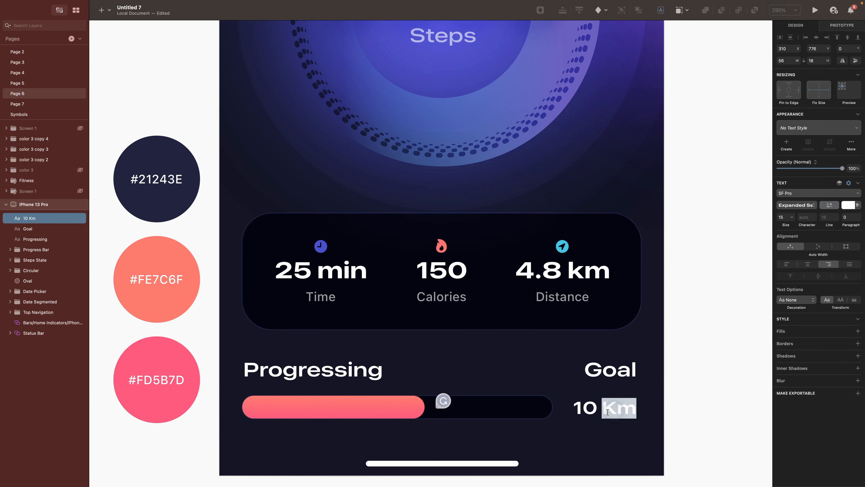
pyautogui.moveTo(605, 411); pyautogui.dragTo(641, 410)
pyautogui.click(843, 206)
pyautogui.write('60')
pyautogui.press('Return')
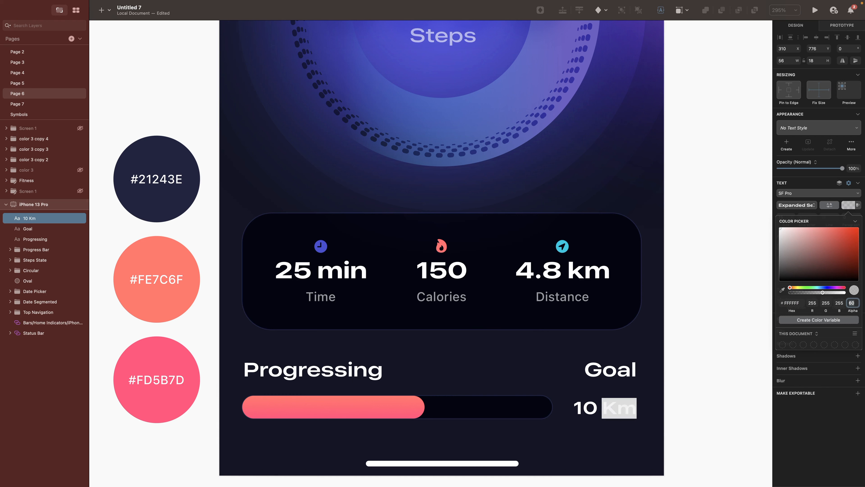
pyautogui.press('Escape')
# Step: Fade the "Goal" text to match "Km" and nudge both "Goal" and "10 Km" right to the stats card's right edge
pyautogui.click(620, 370)
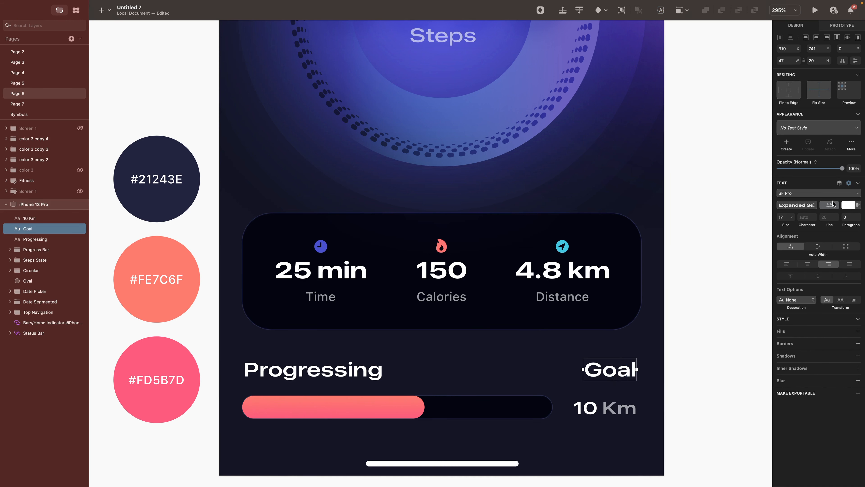
pyautogui.click(621, 409)
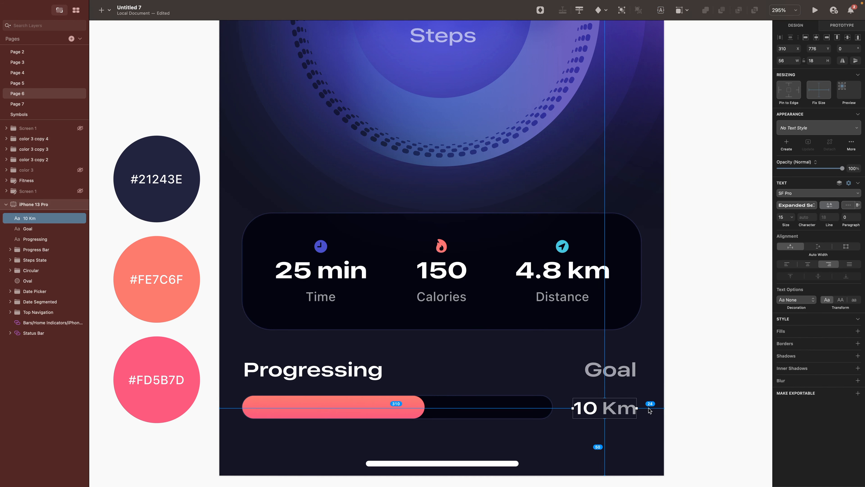
pyautogui.press('Right')
pyautogui.press('Right')
pyautogui.press('Right')
pyautogui.press('Right')
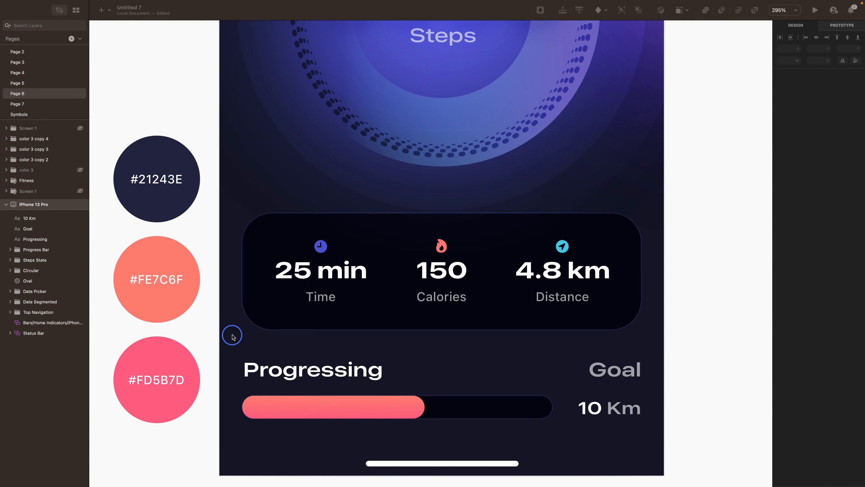
# Step: Group the progress bar with its "Progressing", "Goal" and "10 Km" labels and name the group "Progress Bar"
pyautogui.moveTo(233, 337); pyautogui.dragTo(637, 441)
pyautogui.press('super+g')
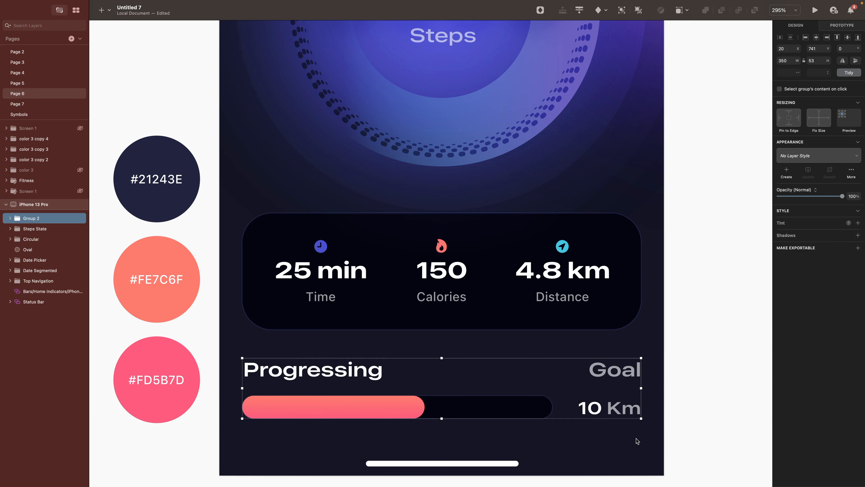
pyautogui.press('super+r')
pyautogui.write('Progre')
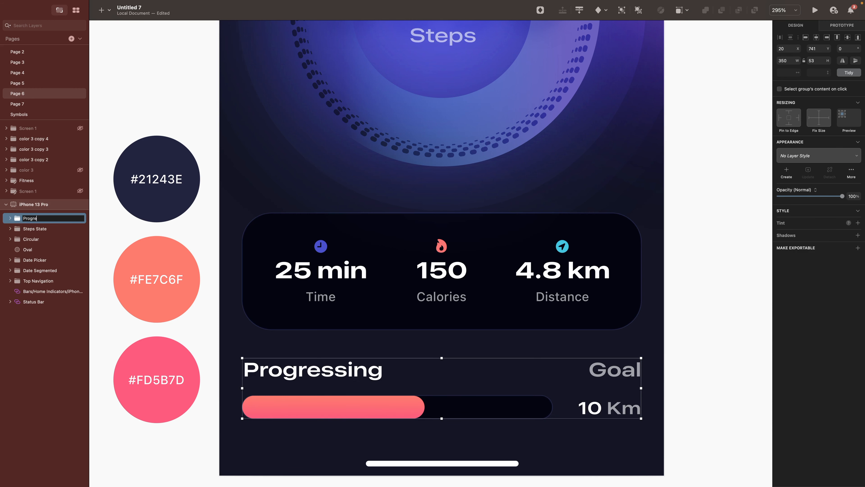
pyautogui.write('ss Bar')
pyautogui.press('Return')
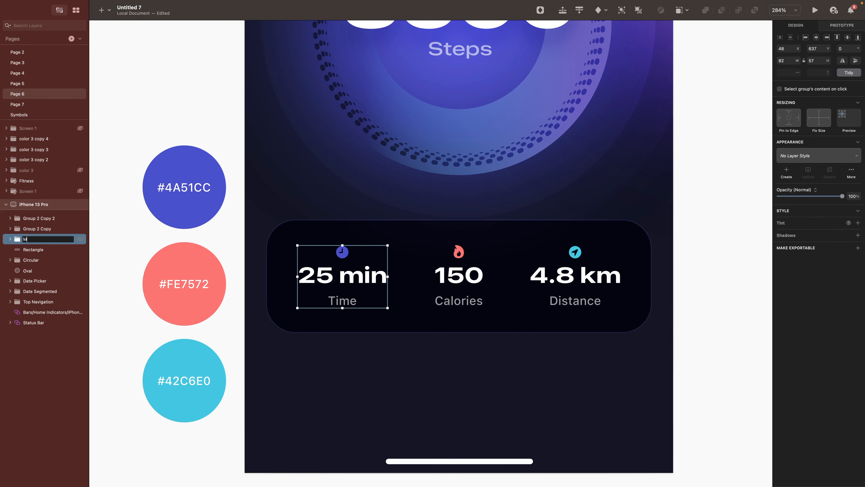
# Step: Rename the time, calories and distance stat groups to "Min", "Calories" and "Km"
pyautogui.click(43, 229)
pyautogui.doubleClick(43, 230)
pyautogui.write('Ca')
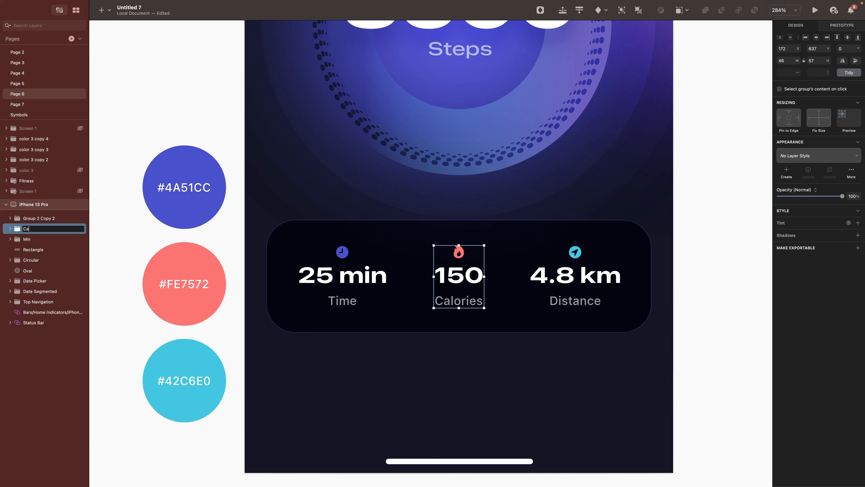
pyautogui.write('lories')
pyautogui.press('Tab')
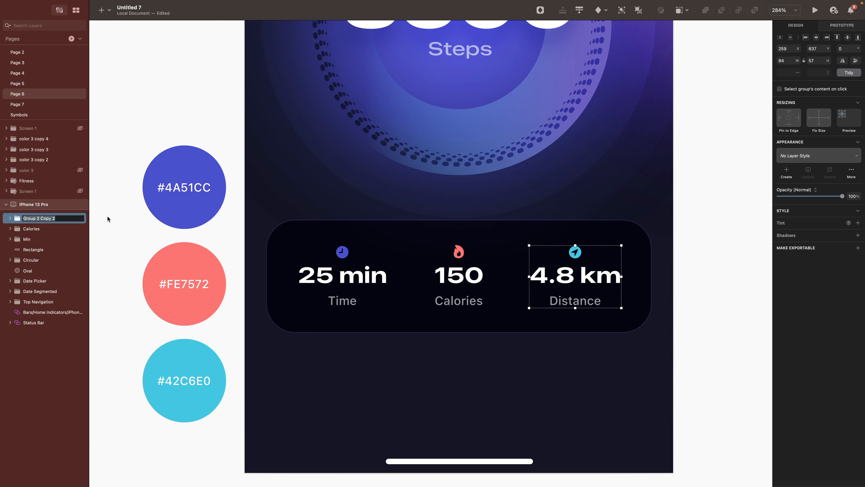
pyautogui.write('Km')
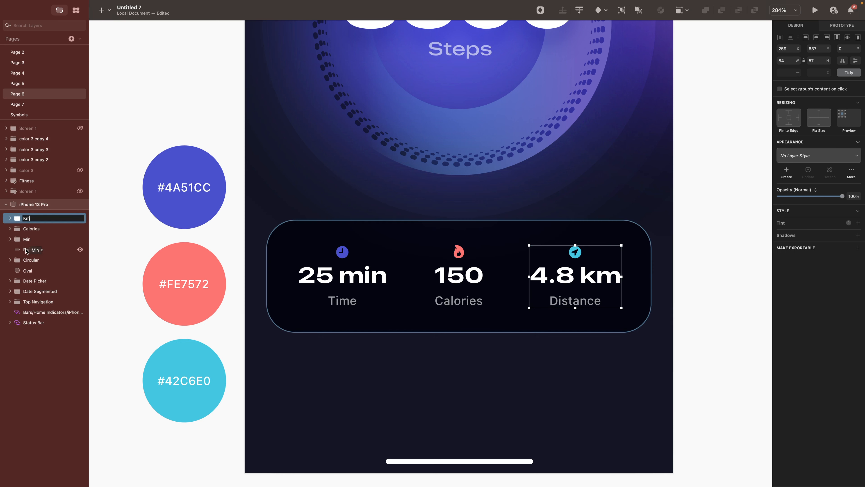
# Step: Group the three stat groups with their card rectangle and name the group "Steps State"
pyautogui.keyDown('shift'); pyautogui.click(31, 250); pyautogui.keyUp('shift')
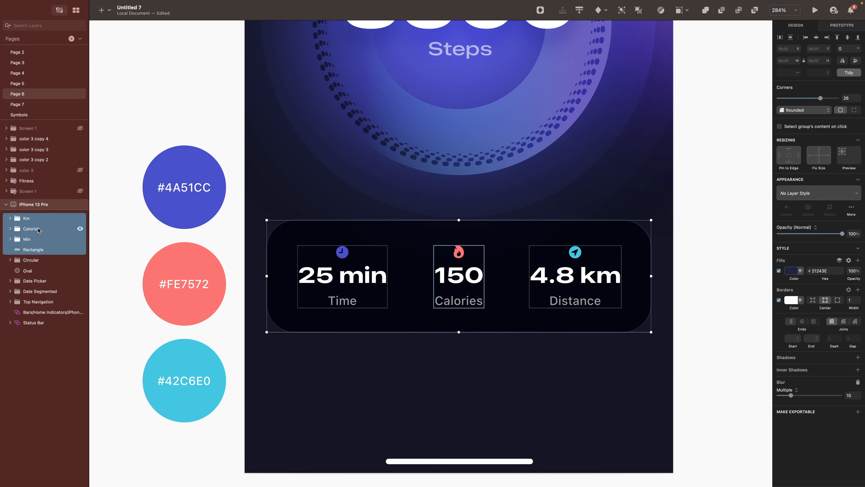
pyautogui.press('super+g')
pyautogui.doubleClick(74, 217)
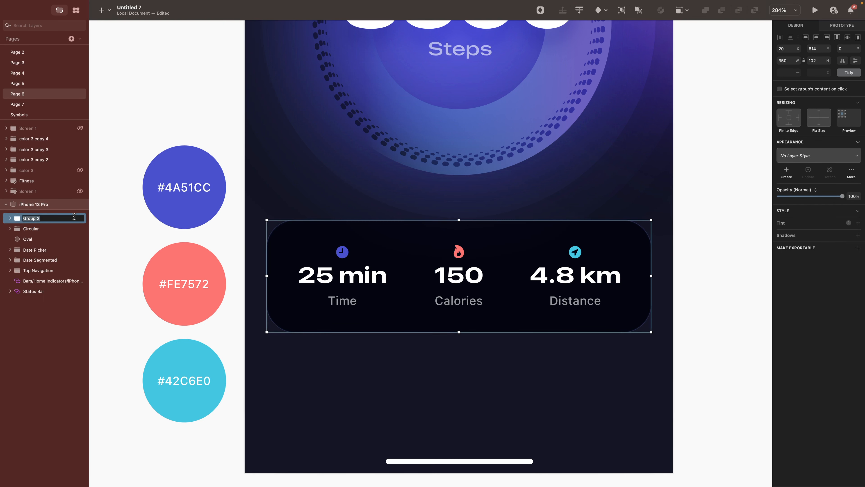
pyautogui.write('Steps State')
pyautogui.click(754, 342)
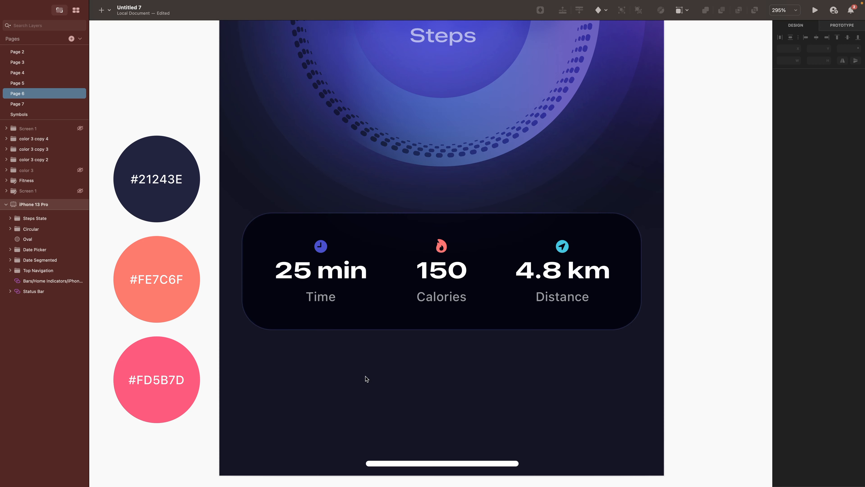
# Step: Draw a 272 by 20 rectangle below the stats card, round its corners to 10 and position it at X 20, Y 774
pyautogui.press('r')
pyautogui.moveTo(251, 386); pyautogui.dragTo(561, 410)
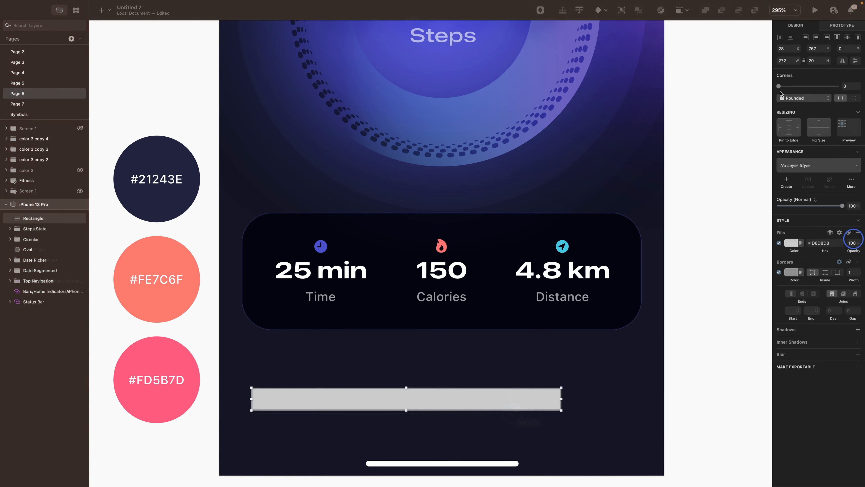
pyautogui.moveTo(779, 88); pyautogui.dragTo(841, 87)
pyautogui.click(784, 49)
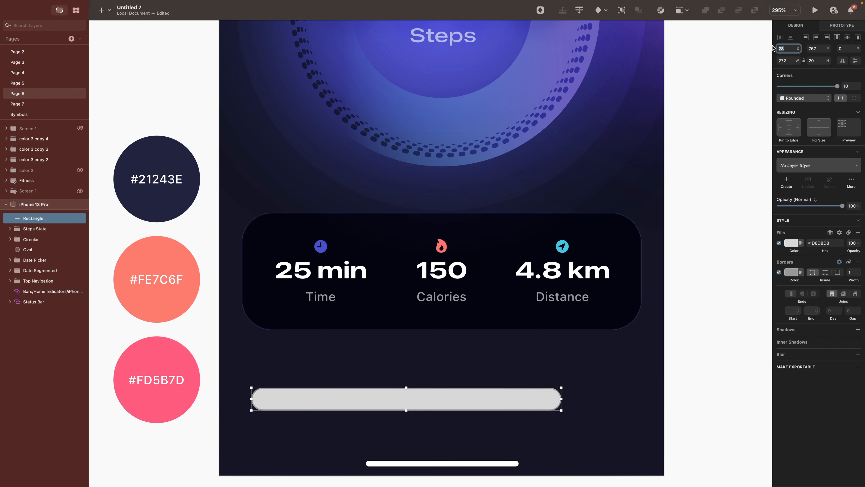
pyautogui.write('20')
pyautogui.click(819, 49)
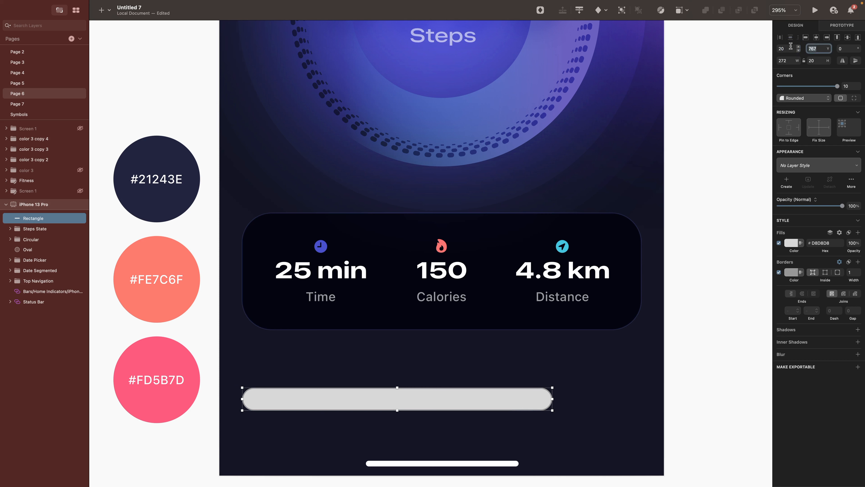
pyautogui.write('774')
pyautogui.press('Return')
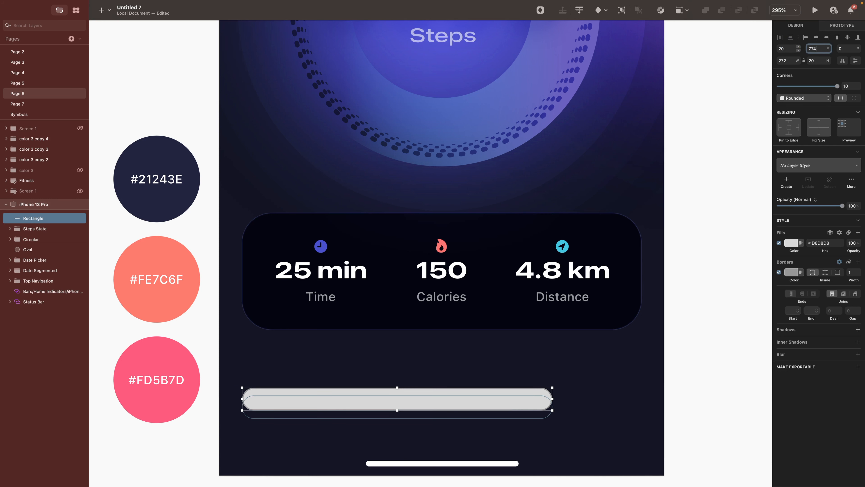
# Step: Fill the rounded bar with the sampled #21243E swatch color and make its border white
pyautogui.click(791, 243)
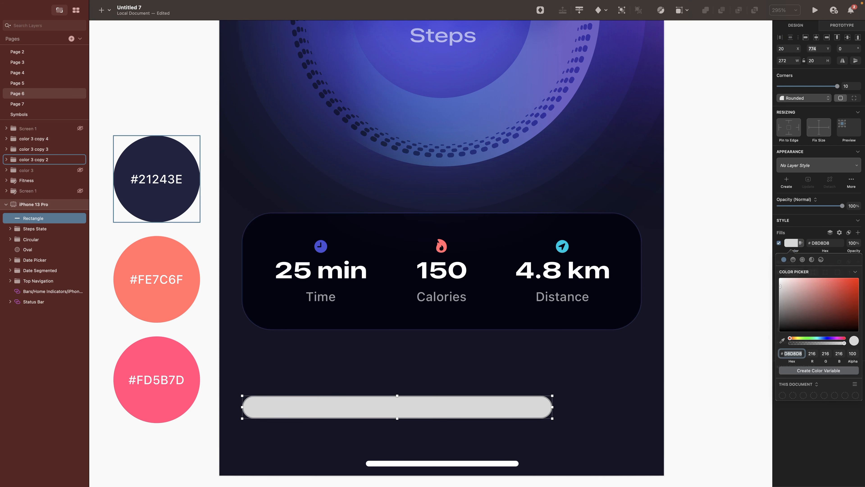
pyautogui.click(156, 179)
pyautogui.click(791, 273)
pyautogui.moveTo(788, 315); pyautogui.dragTo(766, 287)
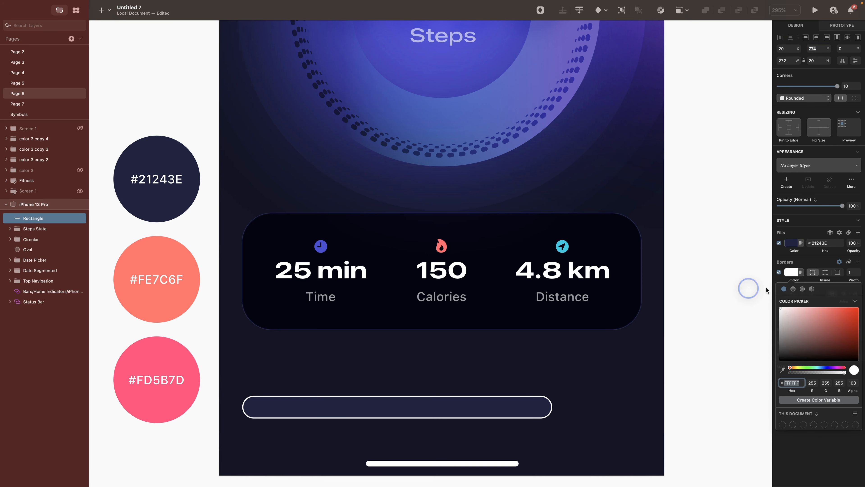
# Step: Change the blend mode of the bar's white border and add a Background Blur of 10 to the bar
pyautogui.click(800, 272)
pyautogui.click(823, 336)
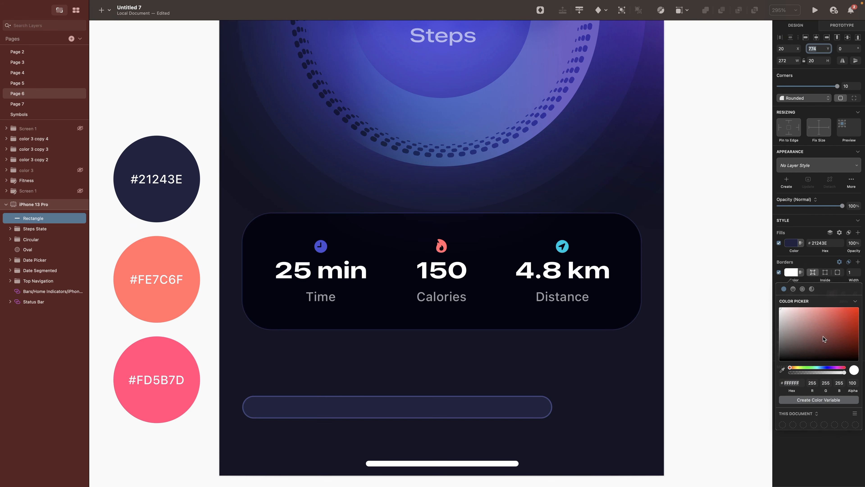
pyautogui.click(851, 271)
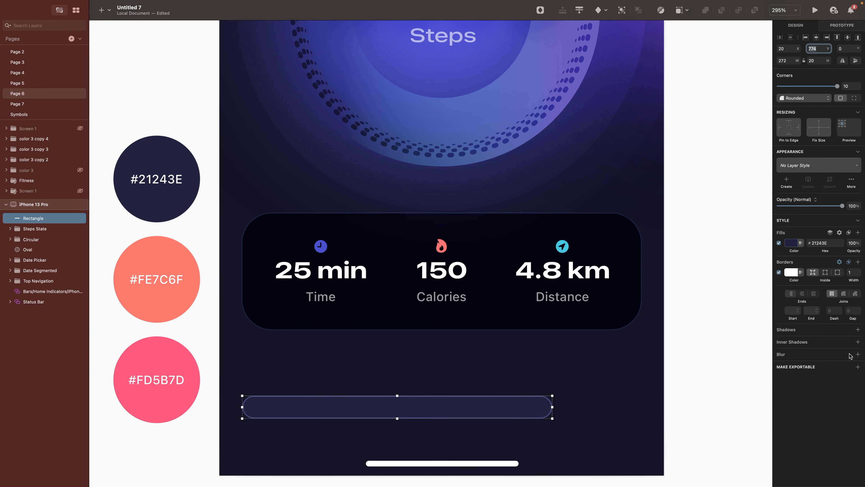
pyautogui.click(858, 354)
pyautogui.click(824, 370)
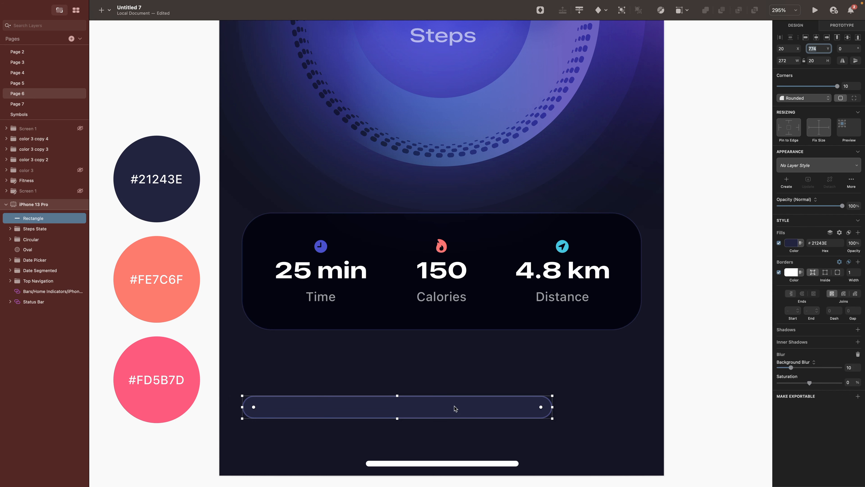
# Step: Duplicate the bar, shorten the copy to 160 wide from its right end and switch its fill to a linear gradient
pyautogui.press('super+d')
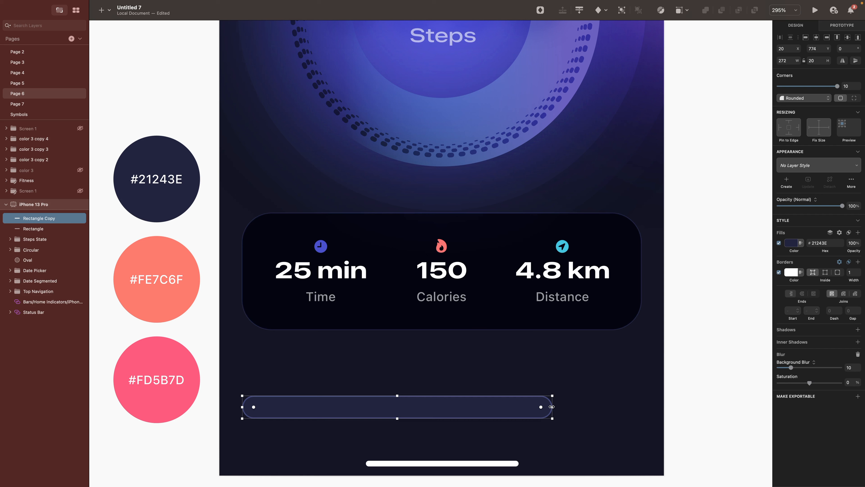
pyautogui.moveTo(550, 407); pyautogui.dragTo(424, 405)
pyautogui.click(791, 243)
pyautogui.click(792, 259)
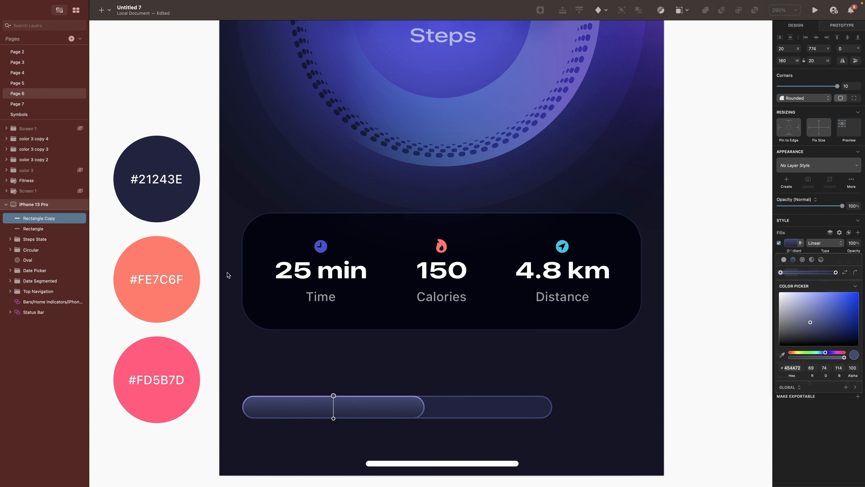
# Step: Sample the #FE7C6F and #FD5B7D swatches for the short bar's top and bottom gradient stops, and turn off its border
pyautogui.hotkey('ctrl', 'c')
pyautogui.click(166, 254)
pyautogui.click(333, 418)
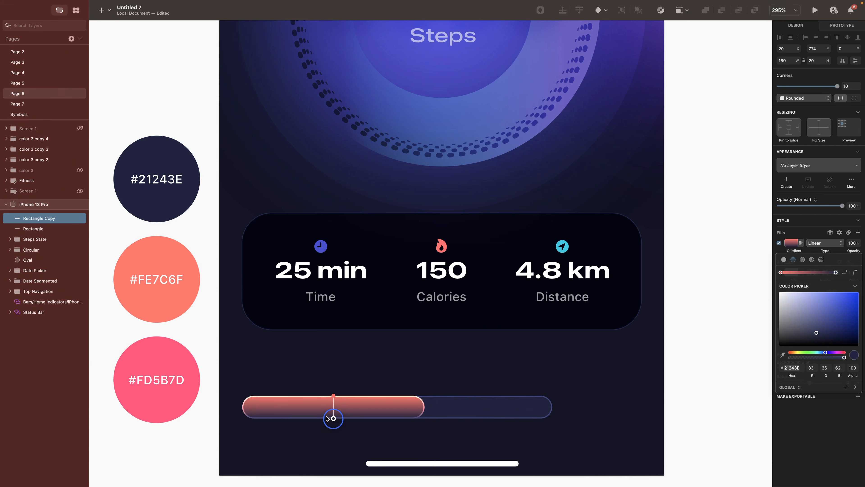
pyautogui.hotkey('ctrl', 'c')
pyautogui.click(160, 383)
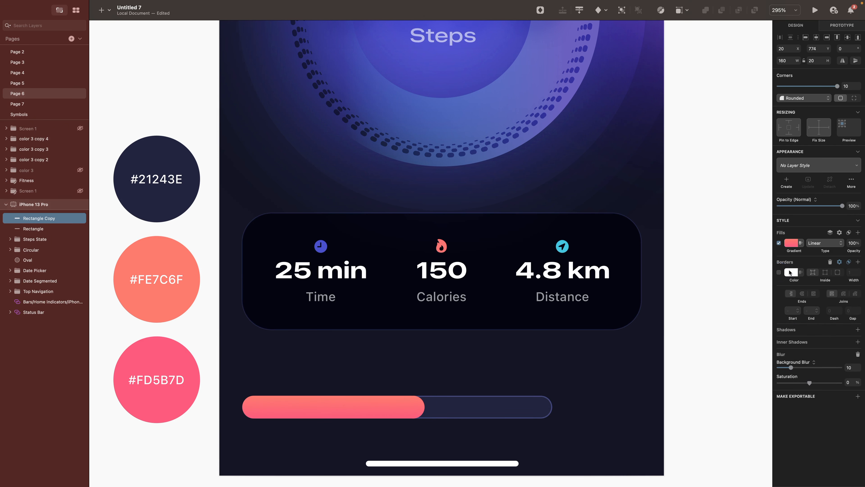
# Step: Change the blend mode of the background bar's fill to darken it and set its border position to Center
pyautogui.click(524, 409)
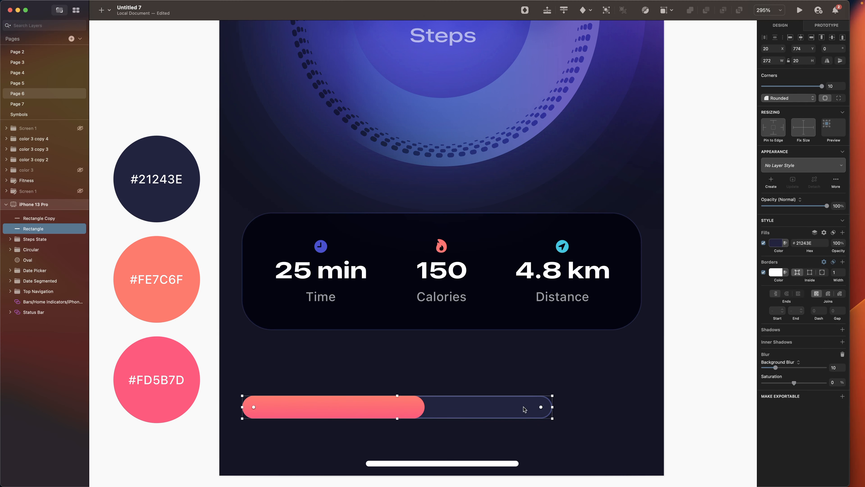
pyautogui.click(834, 234)
pyautogui.click(808, 309)
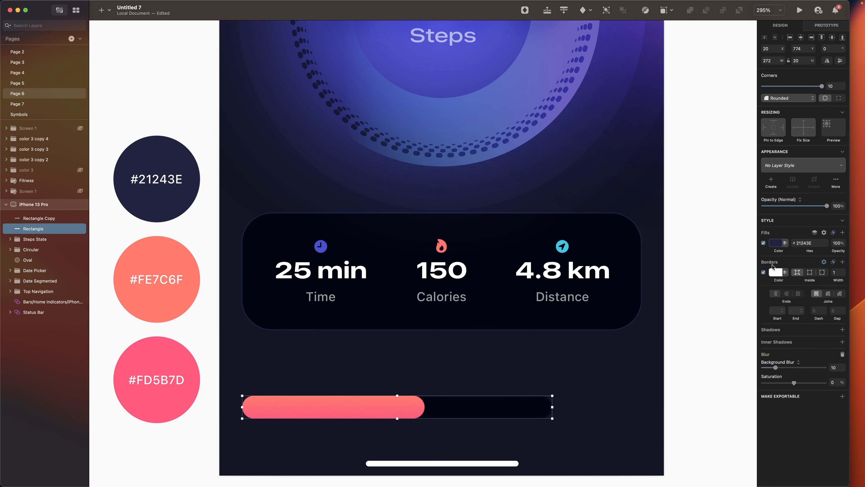
pyautogui.click(810, 272)
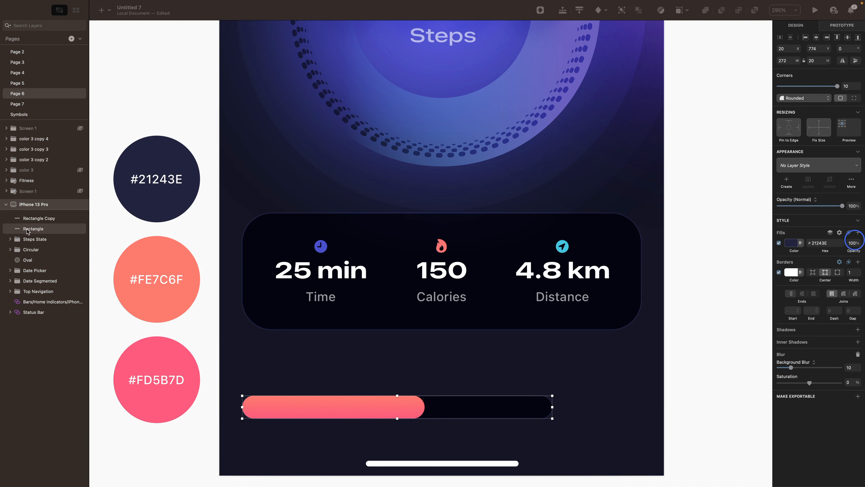
# Step: Group the background bar and the gradient bar and name the group "Progress Bar"
pyautogui.keyDown('shift'); pyautogui.click(26, 218); pyautogui.keyUp('shift')
pyautogui.doubleClick(28, 219)
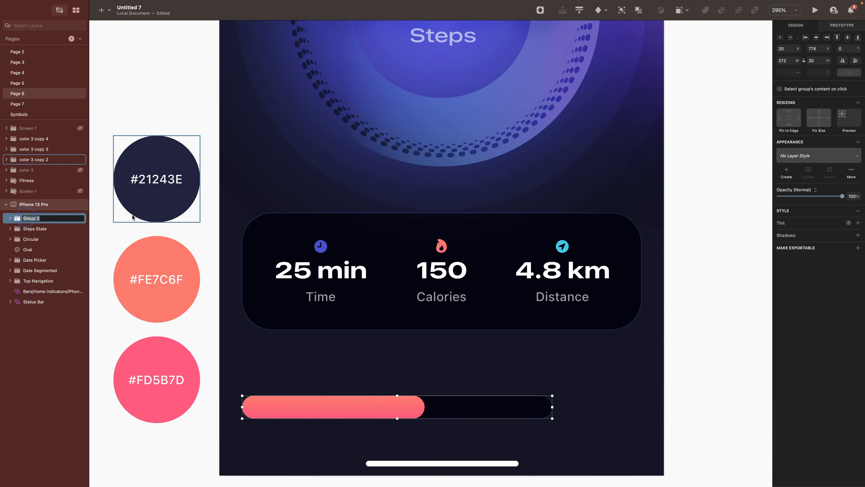
pyautogui.write('Progress Bar')
pyautogui.click(261, 375)
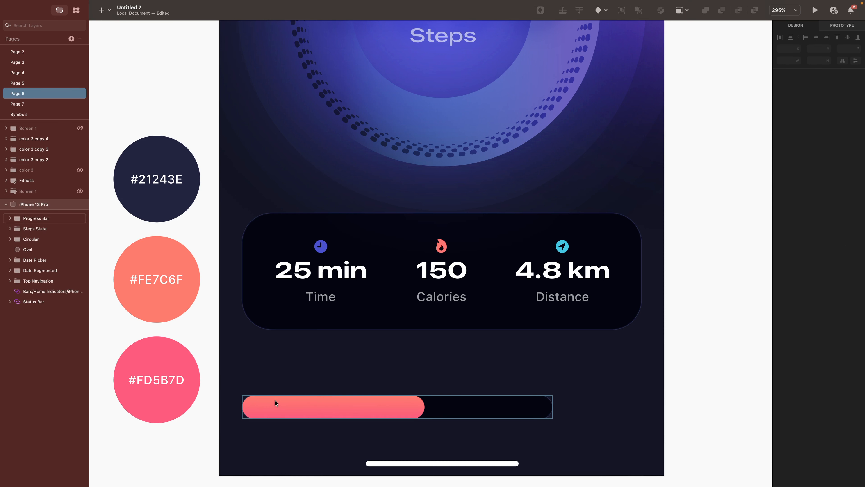
# Step: Add the text label "Progressing" above the progress bar
pyautogui.press('t')
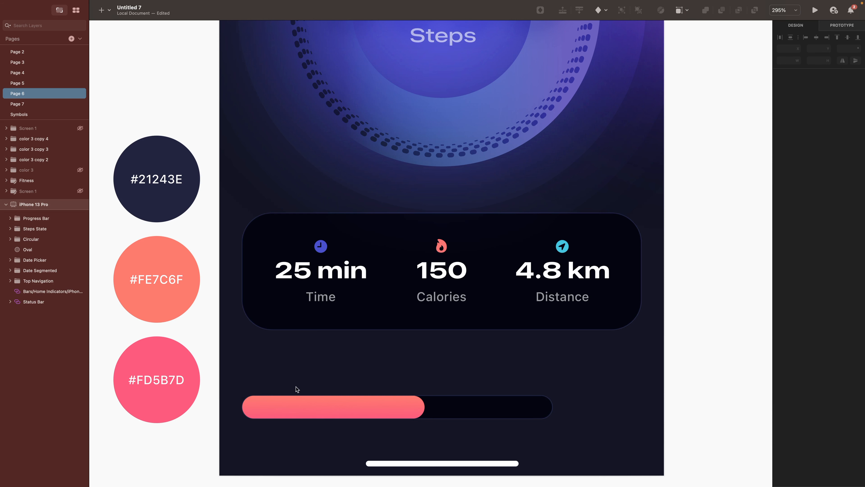
pyautogui.click(323, 369)
pyautogui.write('Progressing')
pyautogui.press('Escape')
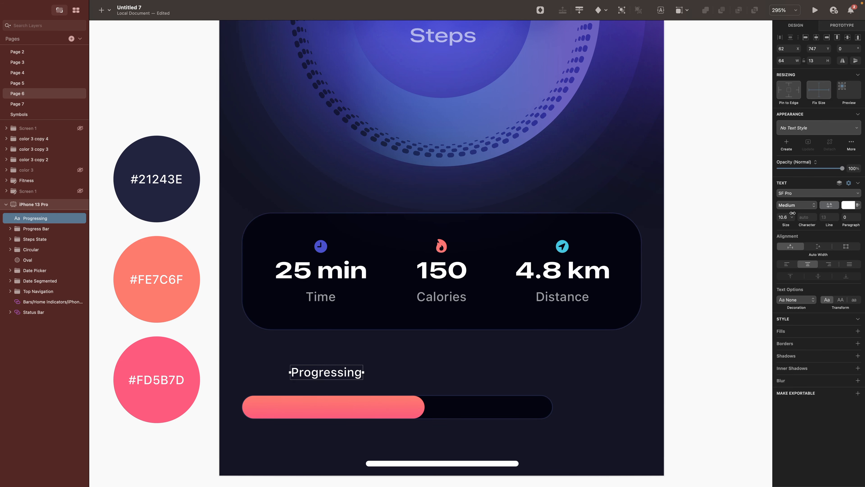
# Step: Style the "Progressing" label as Expanded Semibold at size 17 and set its X position to 20
pyautogui.click(795, 206)
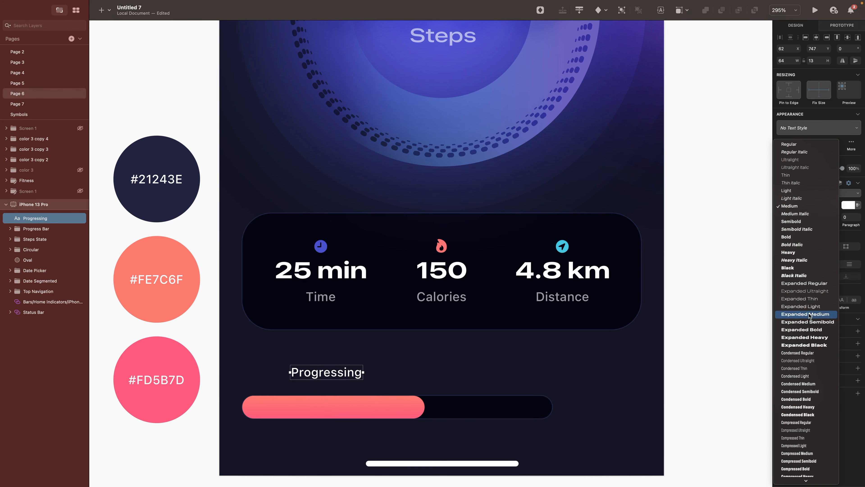
pyautogui.click(807, 321)
pyautogui.click(786, 217)
pyautogui.write('17')
pyautogui.press('Return')
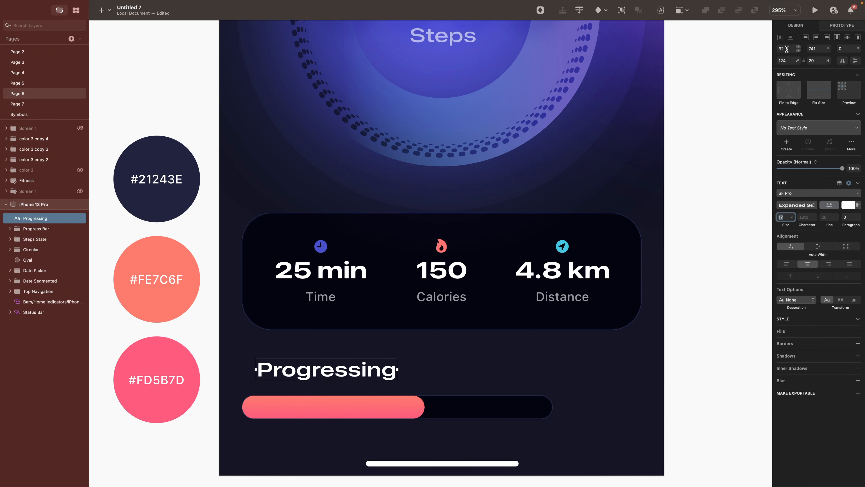
pyautogui.click(787, 49)
pyautogui.write('20')
pyautogui.press('Return')
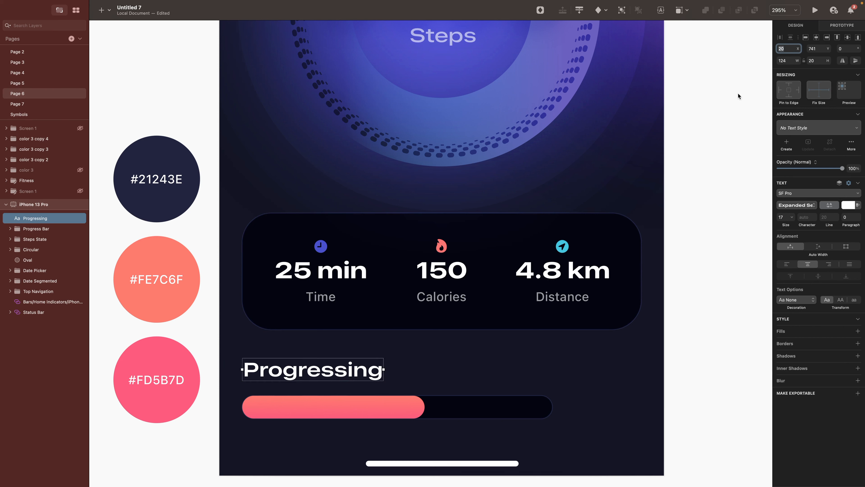
# Step: Duplicate the "Progressing" label across to the far end of the same row and change the copy's text to "Goal"
pyautogui.press('alt')
pyautogui.keyDown('alt'); pyautogui.moveTo(304, 370); pyautogui.dragTo(568, 371); pyautogui.keyUp('alt')
pyautogui.doubleClick(580, 373)
pyautogui.write('Goal')
pyautogui.press('Escape')
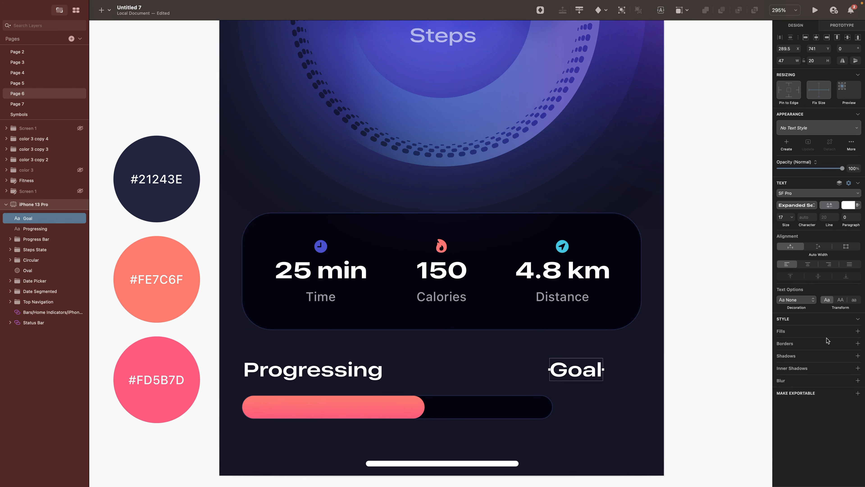
# Step: Right-align the "Goal" label's text and set its X position to 319
pyautogui.click(829, 264)
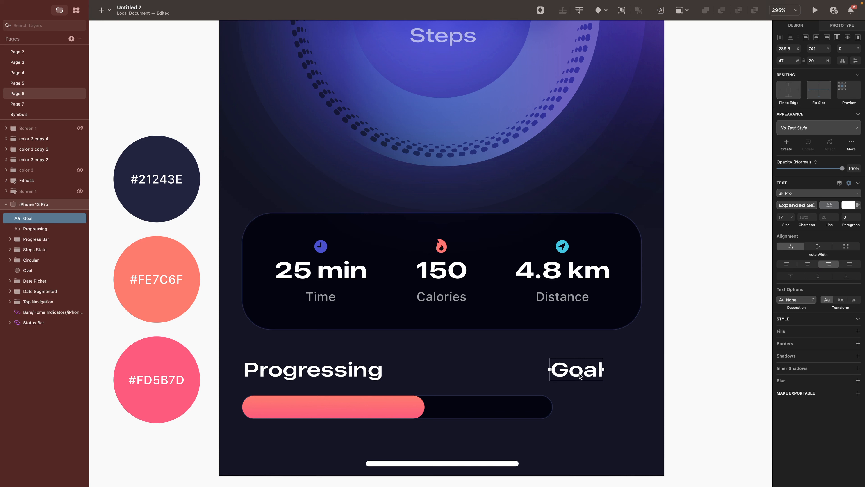
pyautogui.hotkey('alt', 'Tab')
pyautogui.write('319')
pyautogui.press('Return')
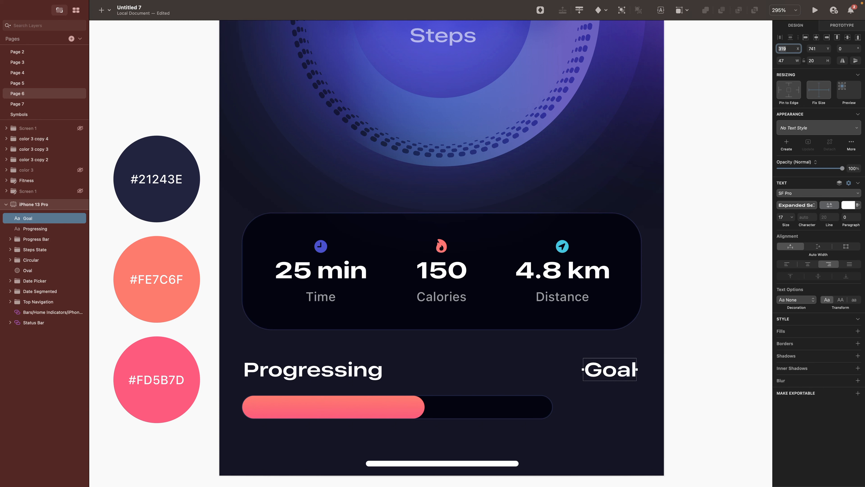
pyautogui.click(696, 389)
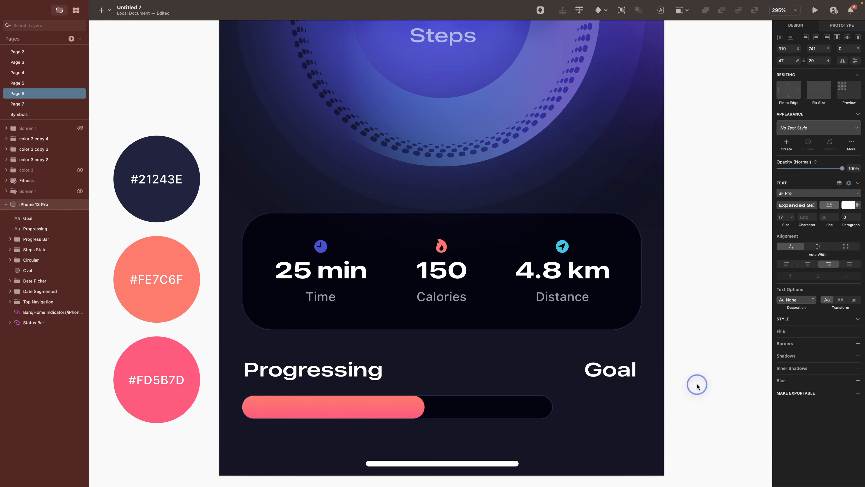
# Step: Duplicate the "Goal" label down beside the progress bar, change the copy to "10 Km" and set its size to 15
pyautogui.click(612, 371)
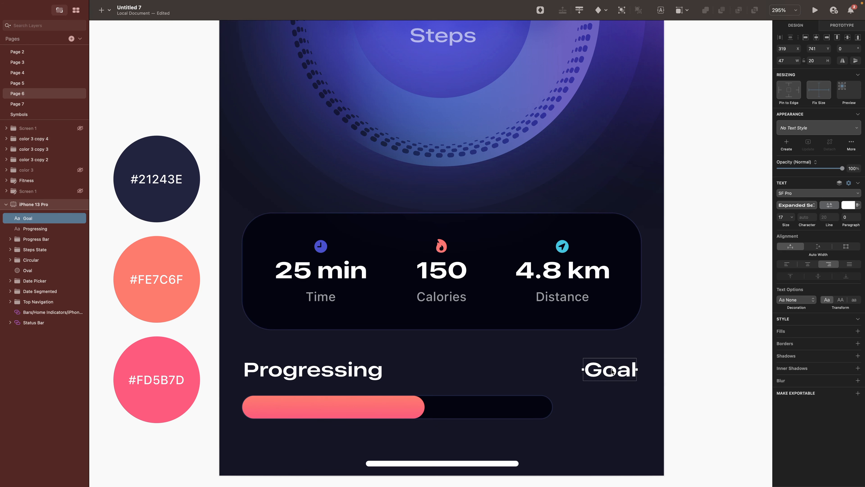
pyautogui.moveTo(612, 371); pyautogui.dragTo(610, 408)
pyautogui.doubleClick(610, 407)
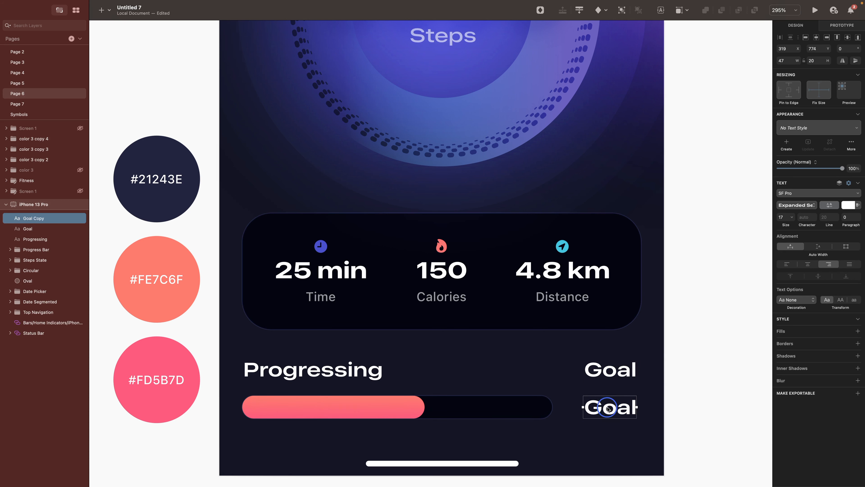
pyautogui.write('10')
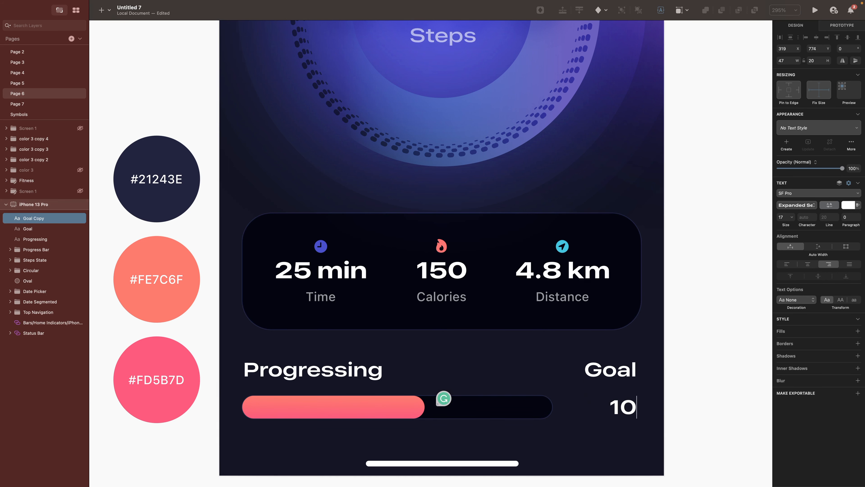
pyautogui.write(' Km')
pyautogui.press('Escape')
pyautogui.moveTo(783, 218); pyautogui.dragTo(769, 217)
pyautogui.write('15')
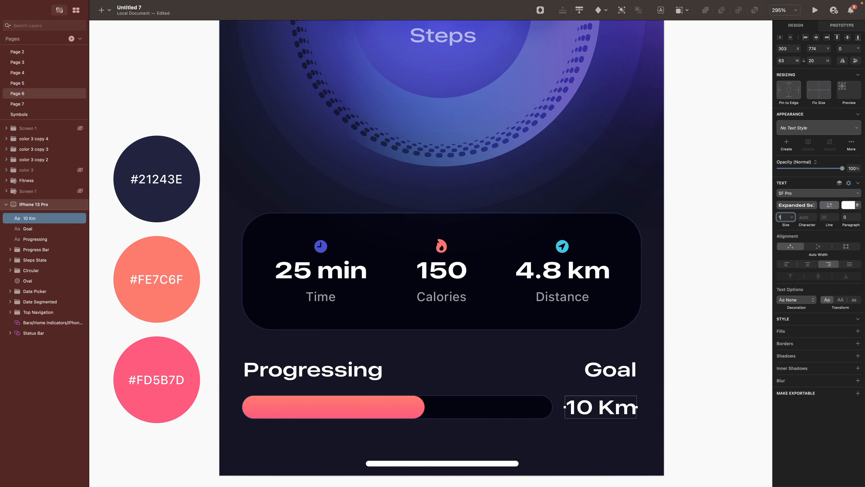
pyautogui.press('Return')
# Step: Lower the text color opacity of only the "Km" part of the "10 Km" label to 60%
pyautogui.doubleClick(614, 410)
pyautogui.moveTo(606, 408); pyautogui.dragTo(649, 415)
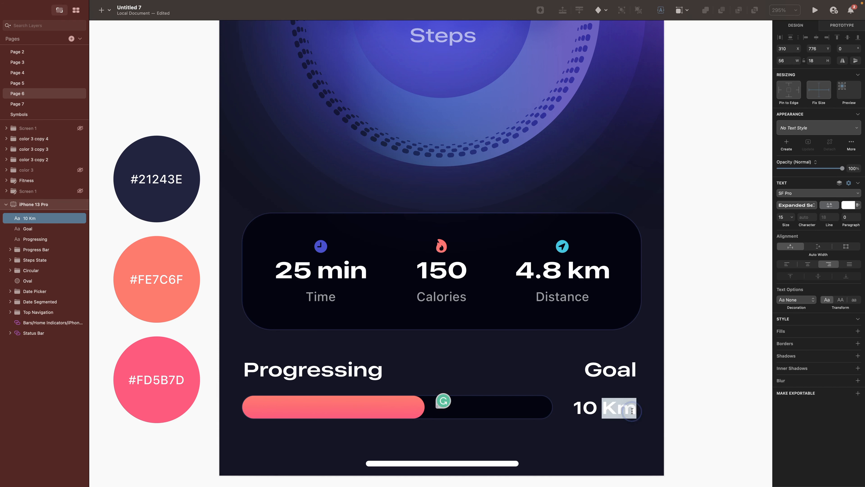
pyautogui.click(847, 205)
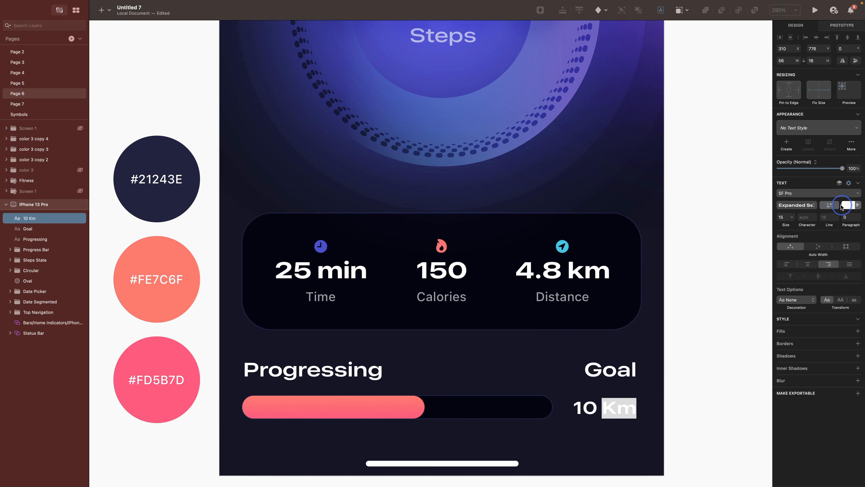
pyautogui.click(850, 303)
pyautogui.write('60')
pyautogui.press('Return')
pyautogui.press('Escape')
pyautogui.press('Escape')
# Step: Fade the "Goal" label's text color to match "Km" and nudge both labels right to the stats card's edge
pyautogui.click(622, 369)
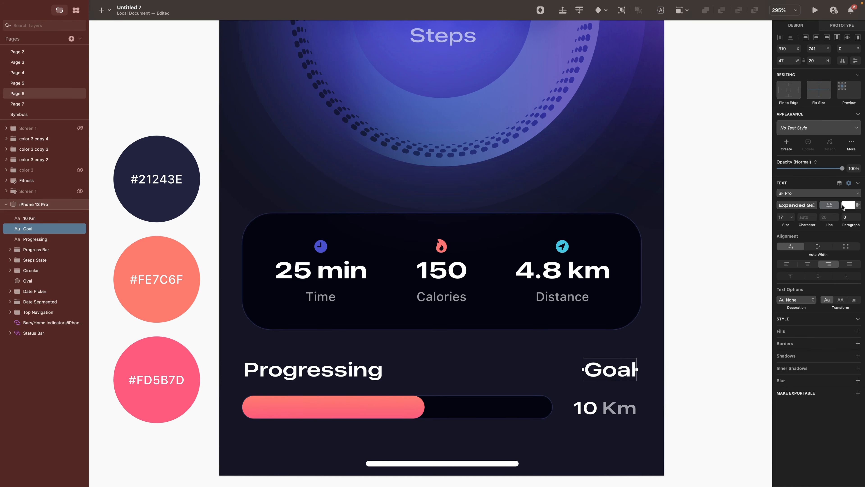
pyautogui.click(846, 205)
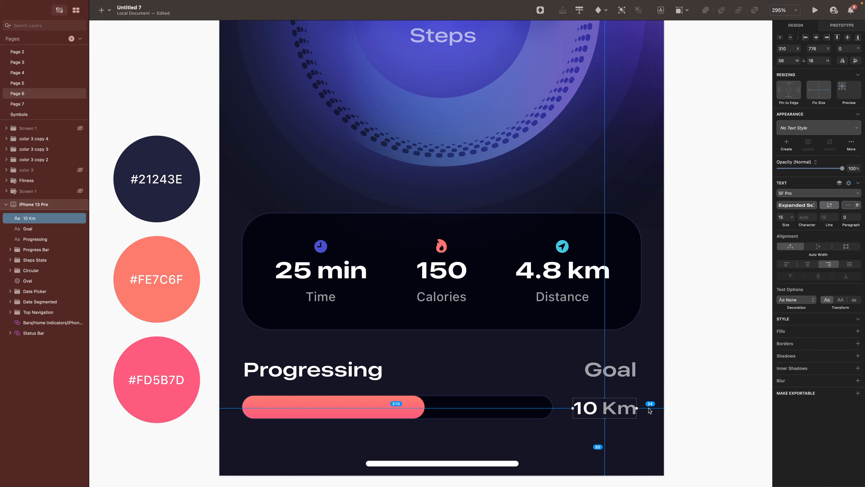
pyautogui.hotkey('alt', 'Right')
pyautogui.hotkey('alt', 'Right')
pyautogui.hotkey('alt', 'Right')
pyautogui.hotkey('alt', 'Right')
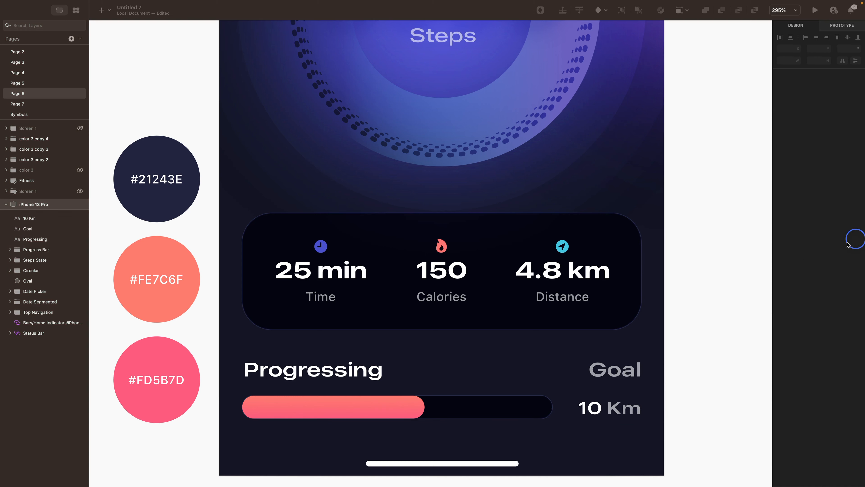
# Step: Group the three labels with the progress bar and name the group "Progress Bar"
pyautogui.moveTo(233, 335); pyautogui.dragTo(636, 440)
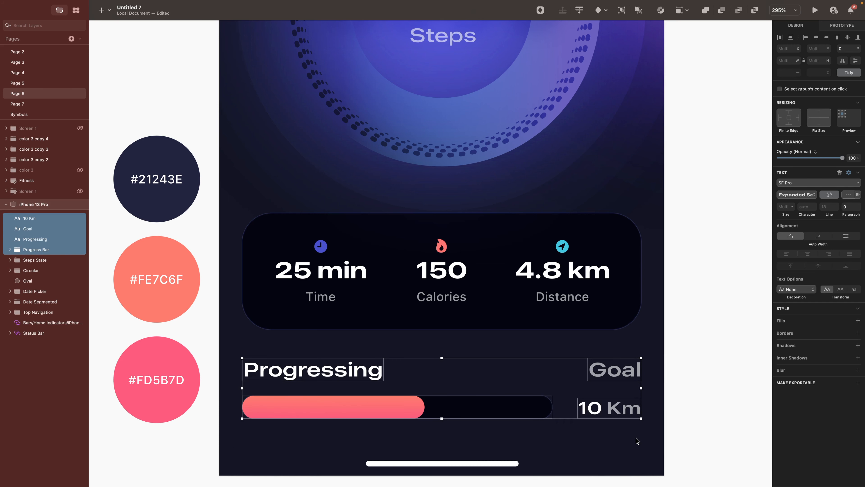
pyautogui.press('super+g')
pyautogui.press('super+r')
pyautogui.write('Pro')
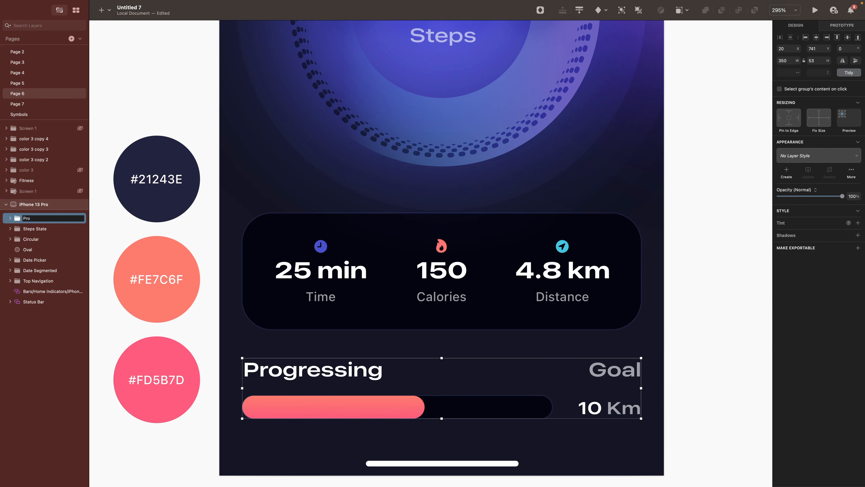
pyautogui.write('gress')
pyautogui.write('Bar')
pyautogui.press('Return')
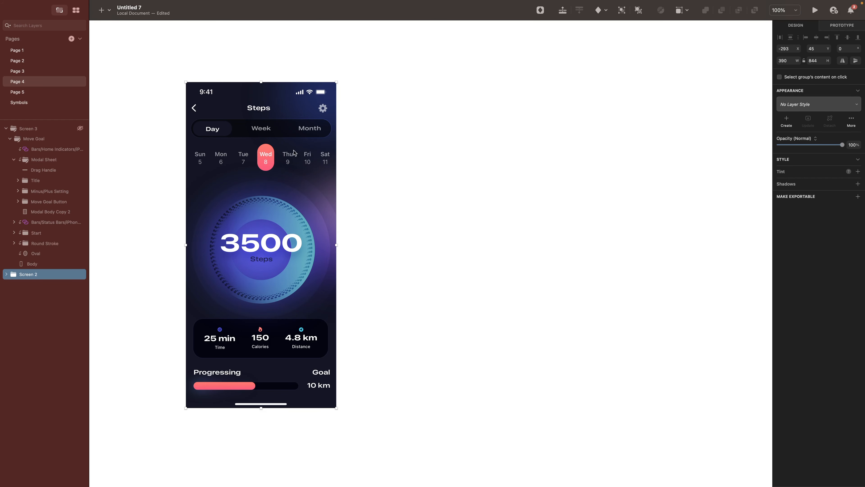
# Step: Move the Screen 2 mockup to the right on the Page 4 canvas
pyautogui.moveTo(257, 155); pyautogui.dragTo(467, 155)
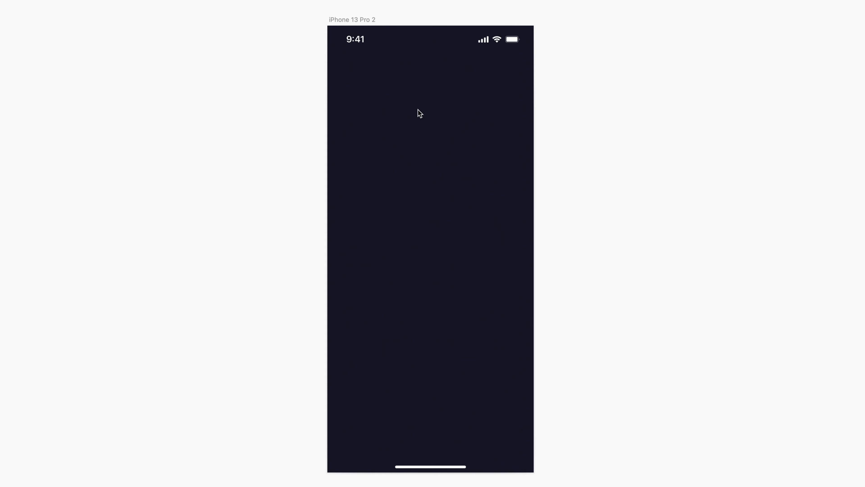
# Step: Draw an oval about 536 by 676 on the iPhone 13 Pro 2 artboard and fill it with #4B50CA from the swatch at 50% opacity
pyautogui.press('o')
pyautogui.moveTo(353, 93); pyautogui.dragTo(448, 416)
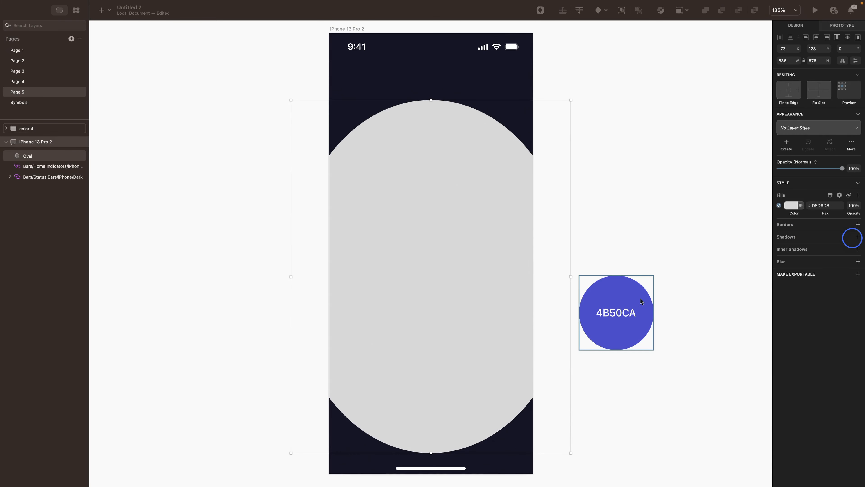
pyautogui.click(618, 292)
pyautogui.click(793, 206)
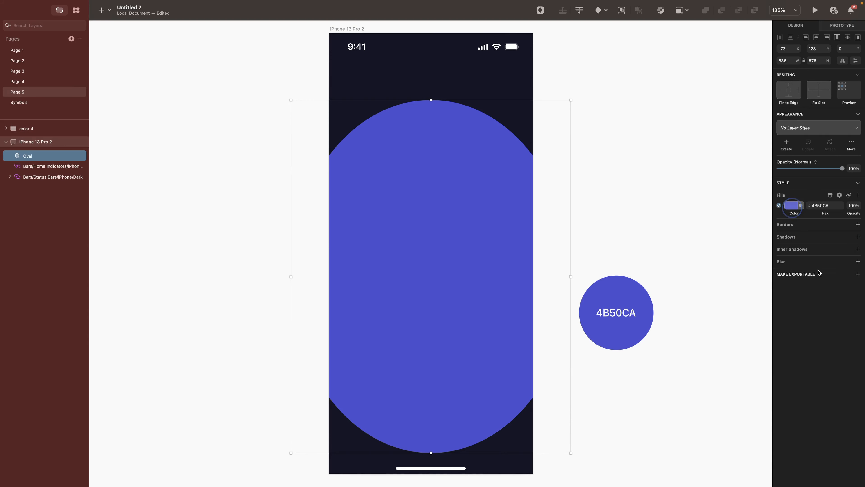
pyautogui.click(816, 306)
pyautogui.click(793, 205)
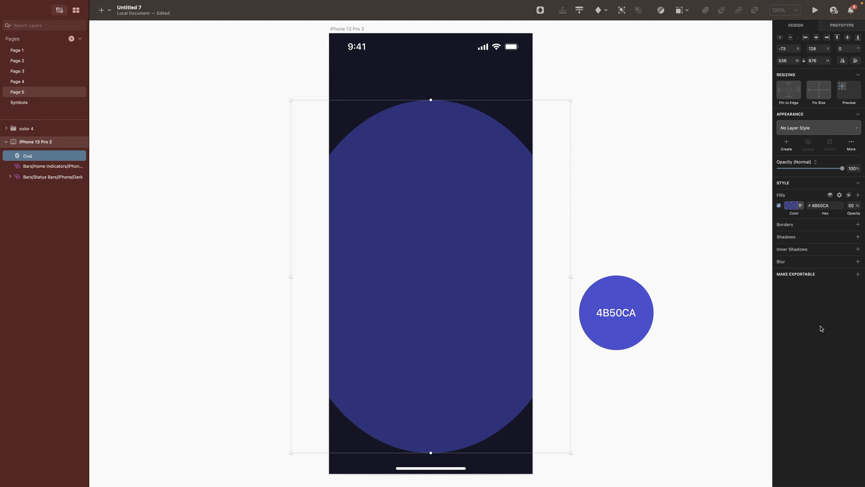
# Step: Apply a Gaussian Blur of 50 to the oval and reposition it, with its X position at -60
pyautogui.click(858, 261)
pyautogui.moveTo(791, 274); pyautogui.dragTo(839, 274)
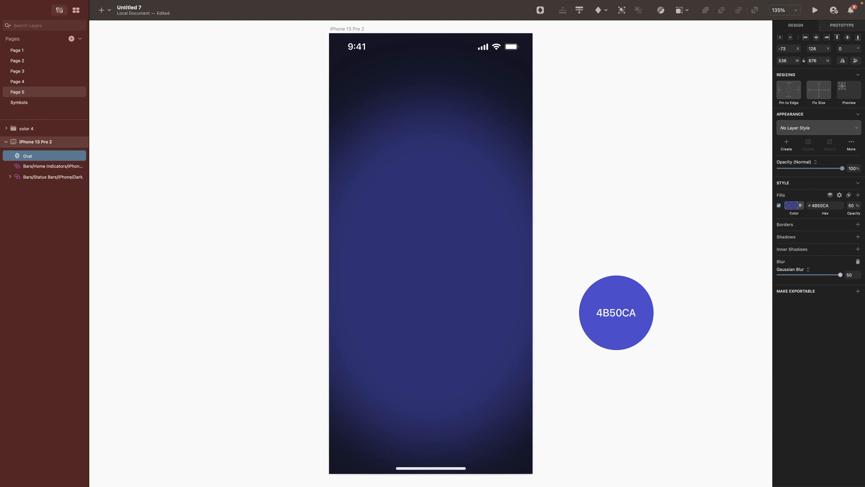
pyautogui.click(788, 49)
pyautogui.write('-60')
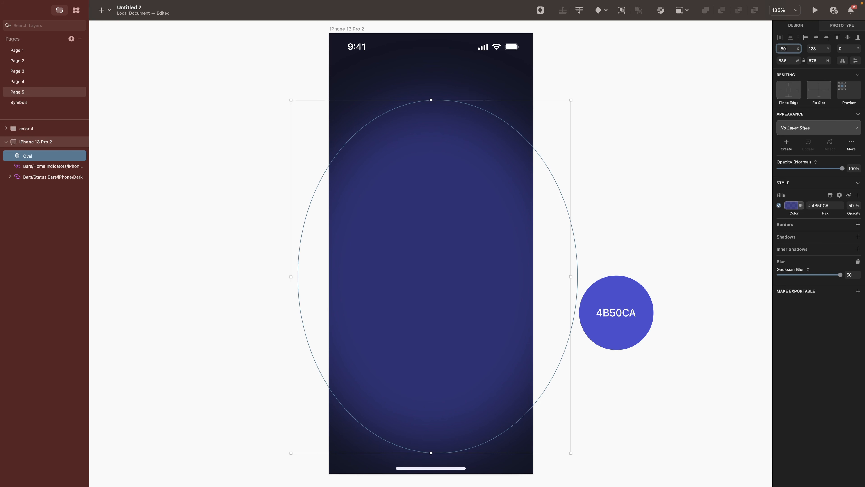
pyautogui.press('Tab')
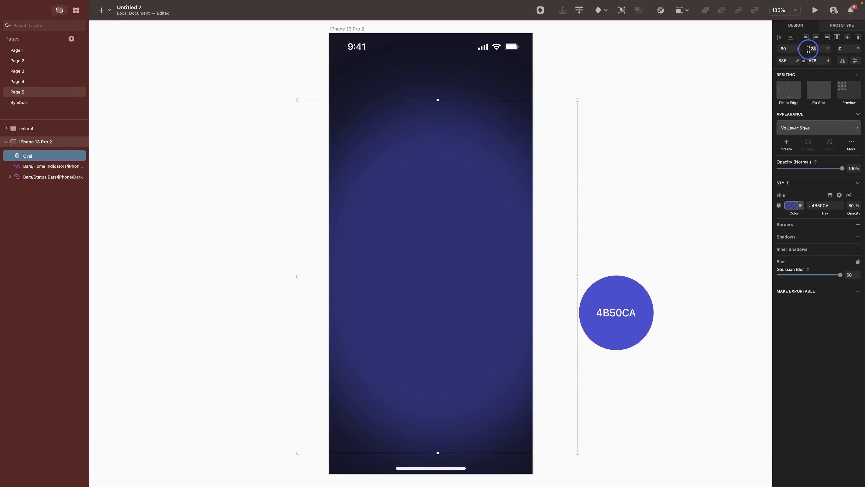
pyautogui.write('1')
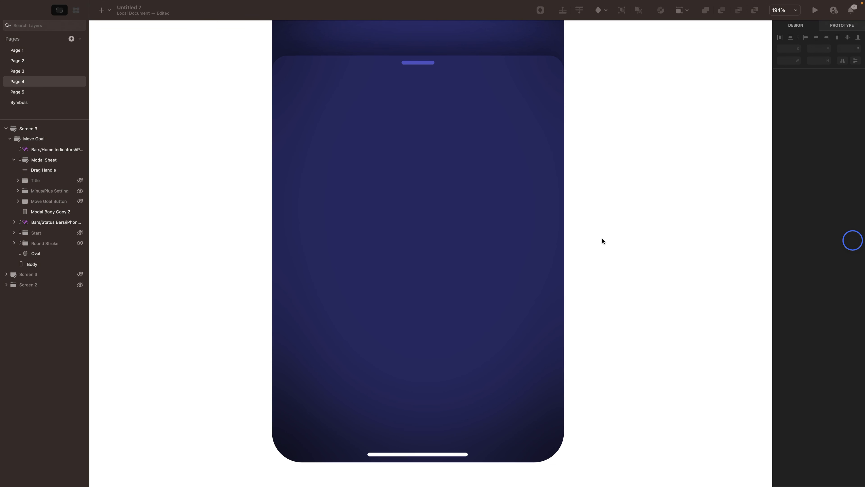
# Step: Draw a full-width rectangle 390 by 544 over the lower part of the iPhone 13 Pro 2 artboard and align it to the bottom
pyautogui.scroll(5, 437, 58)
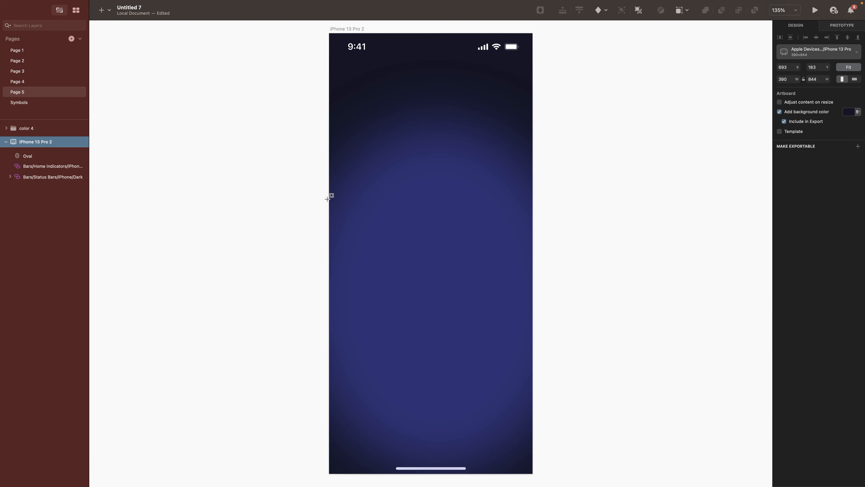
pyautogui.moveTo(327, 198)
pyautogui.mouseDown()
pyautogui.moveTo(387, 479)
pyautogui.moveTo(533, 483)
pyautogui.mouseUp()
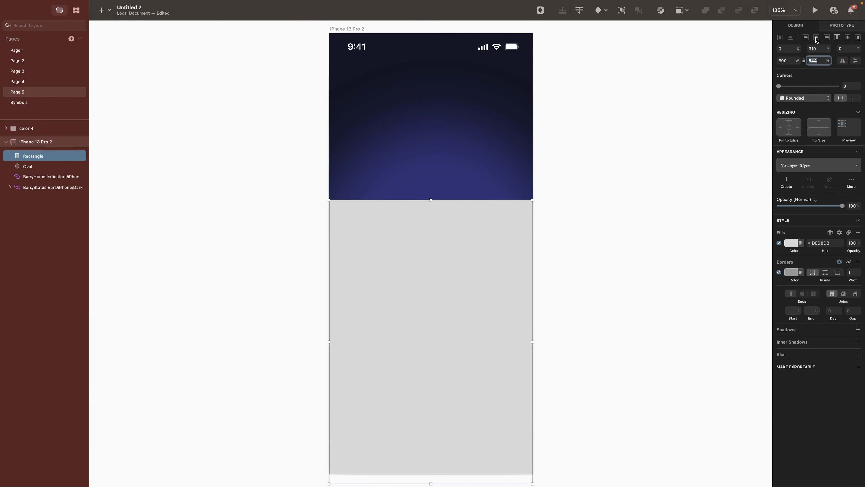
pyautogui.click(857, 38)
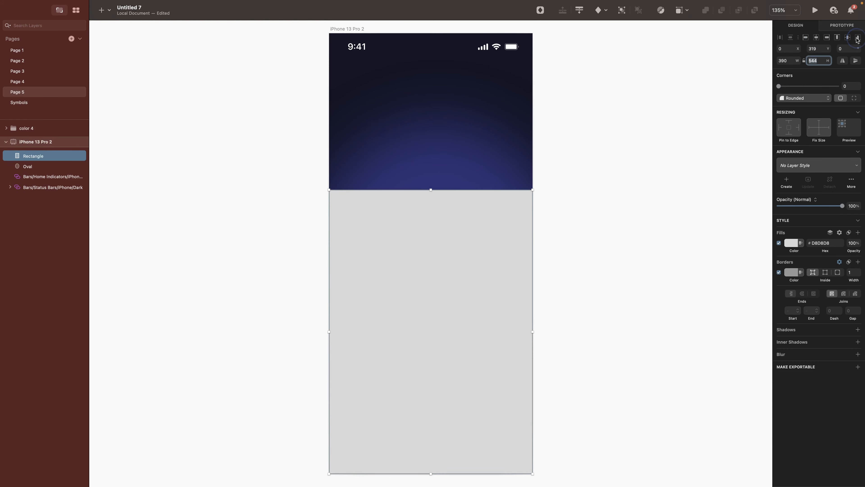
# Step: Turn off the rectangle's border, fill it with #131524 at 21% opacity and add a Background Blur of 20
pyautogui.click(779, 272)
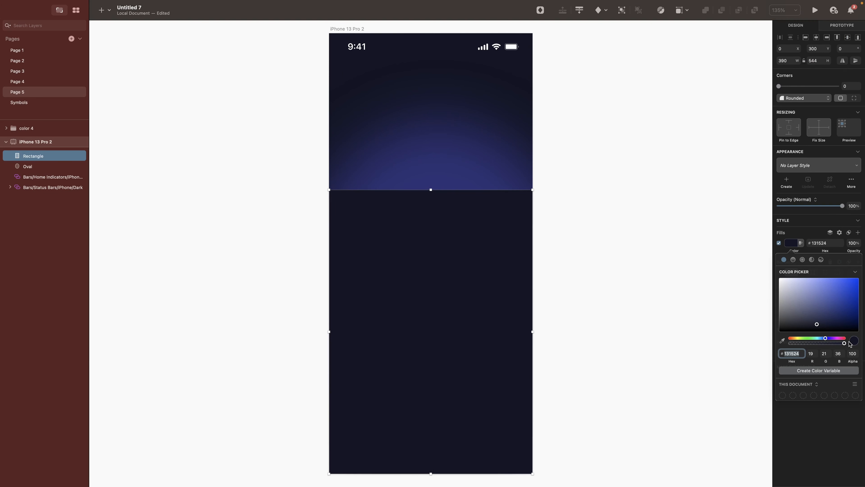
pyautogui.moveTo(844, 345); pyautogui.dragTo(798, 346)
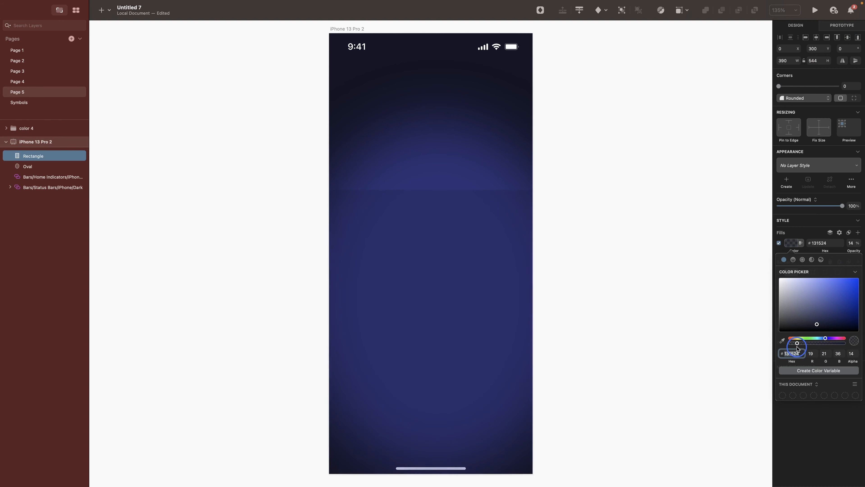
pyautogui.press('Escape')
pyautogui.click(857, 354)
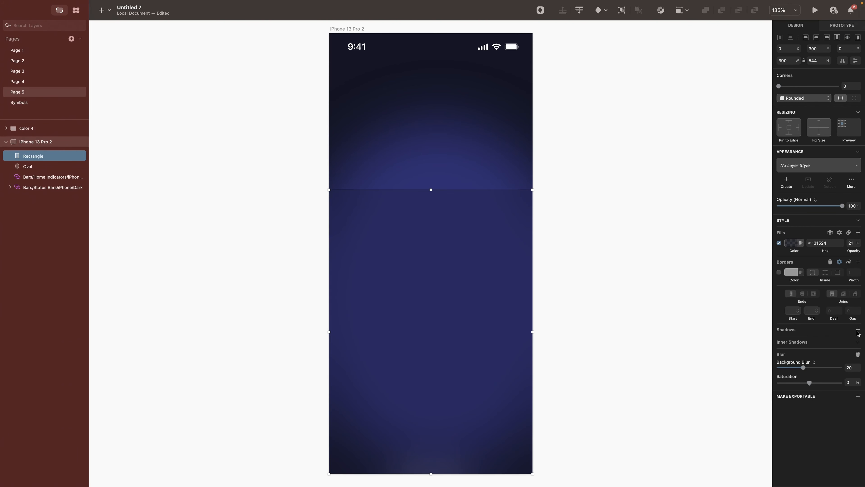
# Step: Add a black shadow at 12% alpha to the modal rectangle, with Y offset 0 and blur 20
pyautogui.click(857, 330)
pyautogui.click(791, 340)
pyautogui.moveTo(817, 428); pyautogui.dragTo(795, 427)
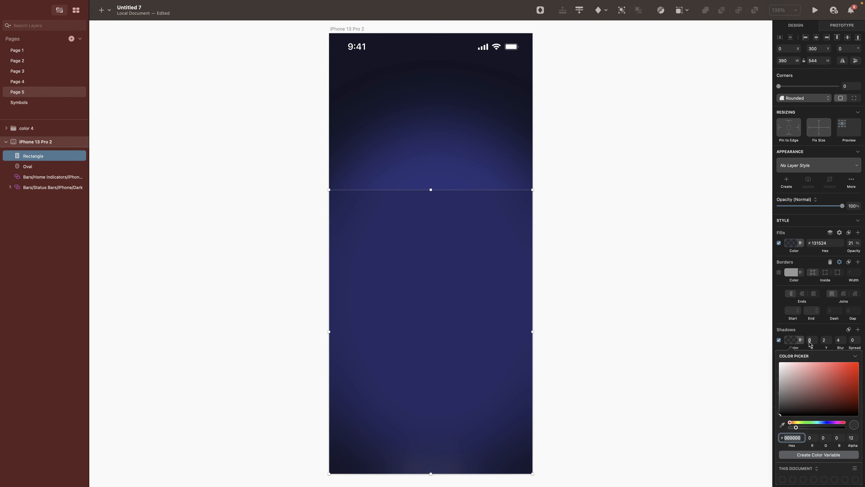
pyautogui.click(824, 339)
pyautogui.press('BackSpace')
pyautogui.press('Tab')
pyautogui.write('20')
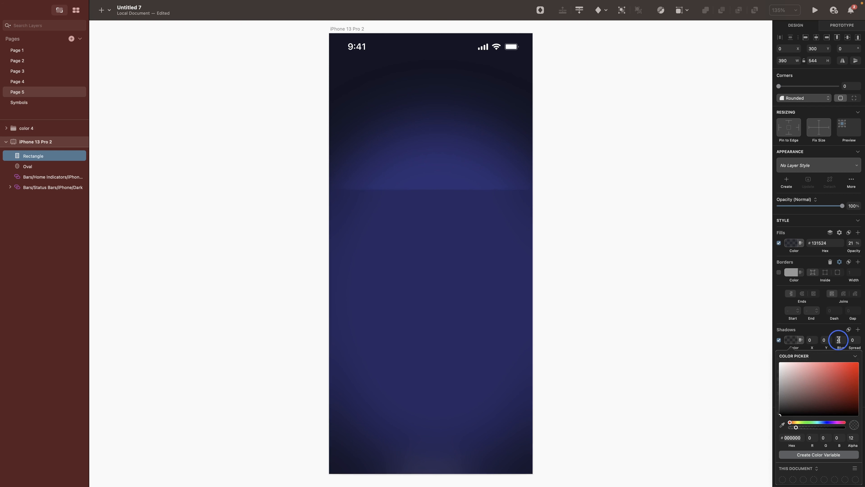
pyautogui.click(858, 329)
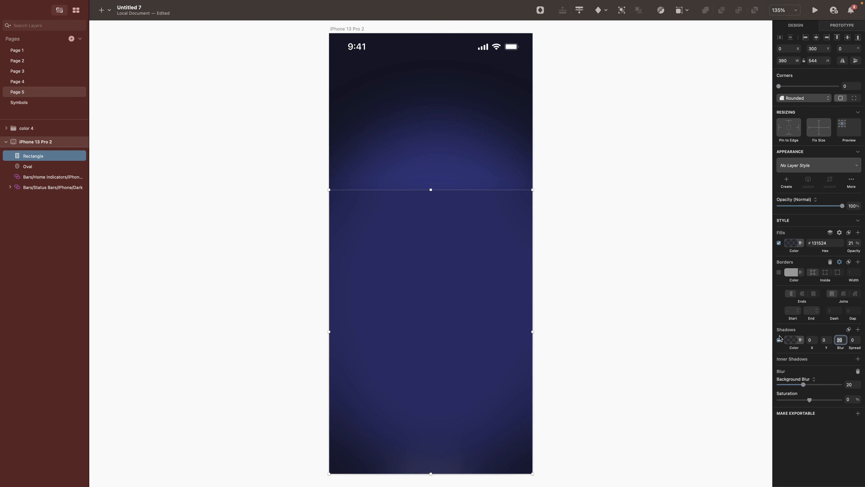
# Step: Add a second black shadow at 40% alpha to the modal rectangle, with Y offset -20 and blur 40
pyautogui.click(858, 330)
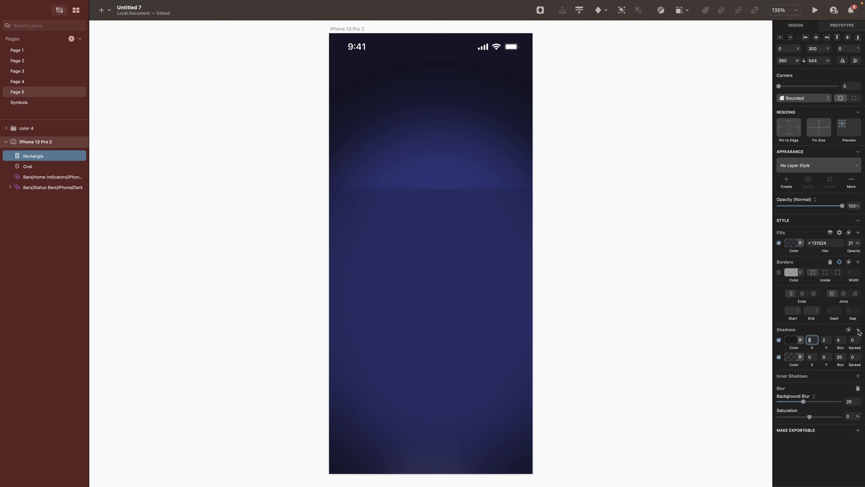
pyautogui.click(790, 340)
pyautogui.moveTo(822, 428); pyautogui.dragTo(813, 429)
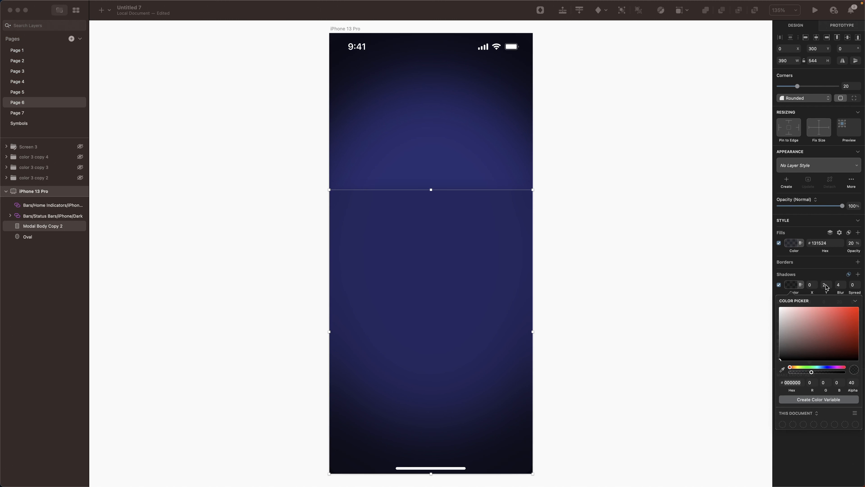
pyautogui.click(825, 285)
pyautogui.write('-20')
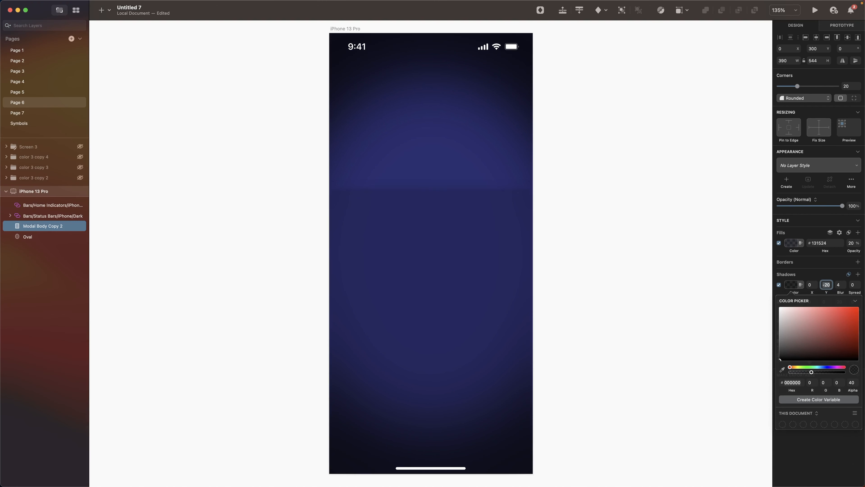
pyautogui.click(839, 285)
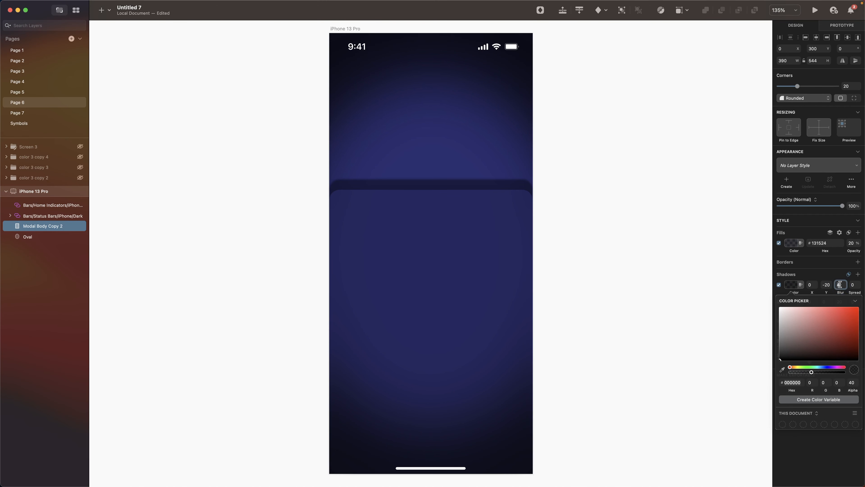
pyautogui.write('4')
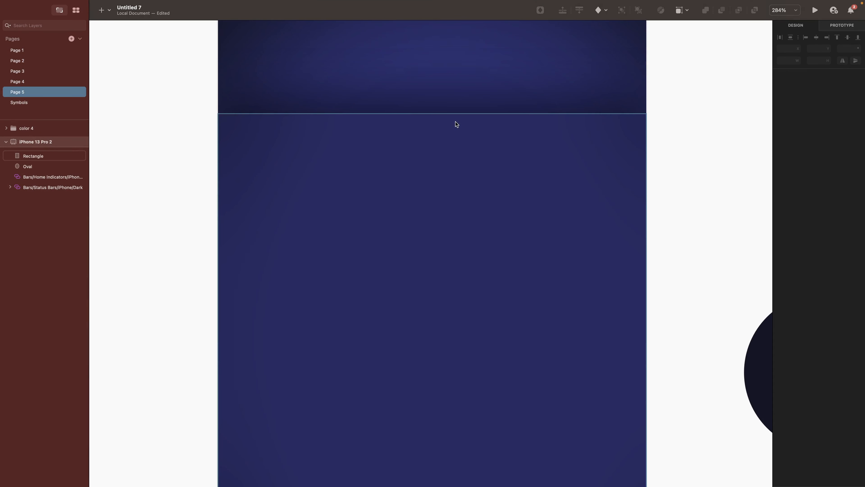
# Step: Draw a handle rectangle 44 by 5 just inside the modal's upper edge, remove its border and fill it white (#FFFFFF)
pyautogui.press('r')
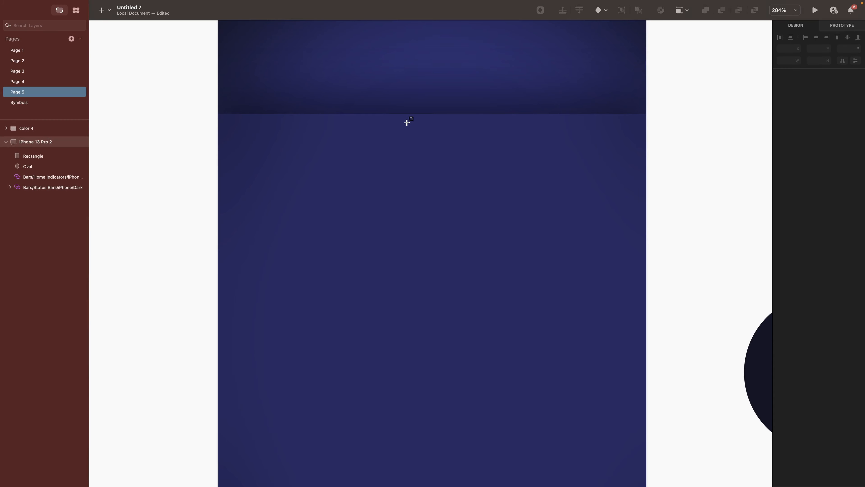
pyautogui.moveTo(395, 121); pyautogui.dragTo(443, 126)
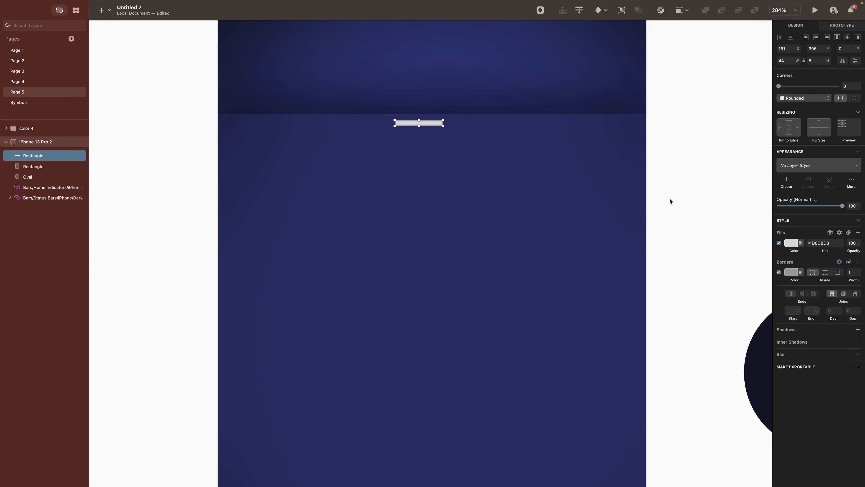
pyautogui.click(779, 272)
pyautogui.click(655, 218)
# Step: Set the handle's fill blend mode to Overlay, round its corners fully and centre it horizontally on the artboard
pyautogui.click(835, 232)
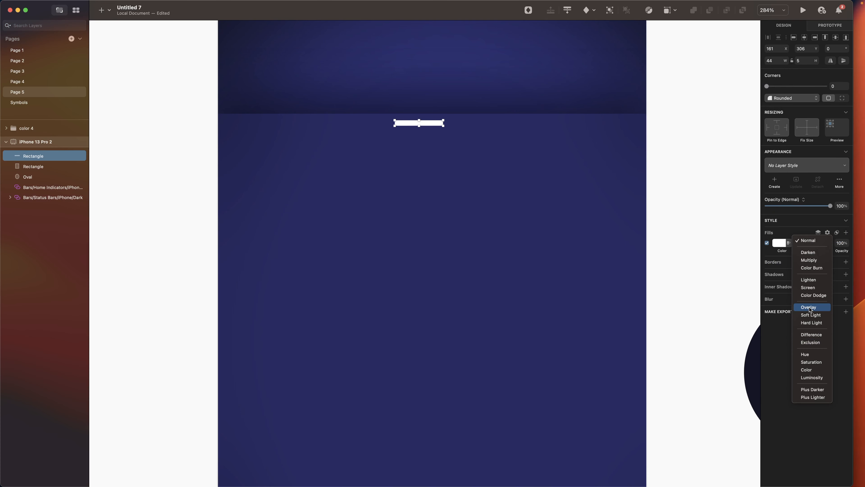
pyautogui.click(810, 307)
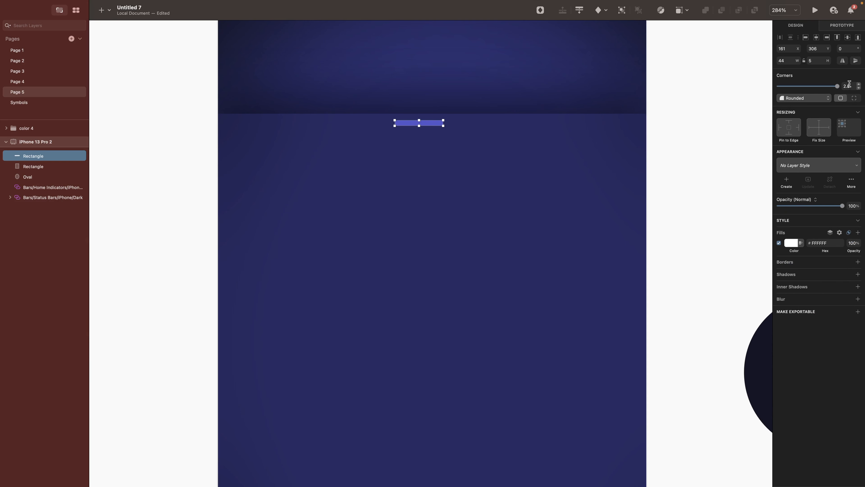
pyautogui.moveTo(837, 88); pyautogui.dragTo(844, 86)
pyautogui.click(816, 37)
pyautogui.click(798, 51)
pyautogui.doubleClick(829, 48)
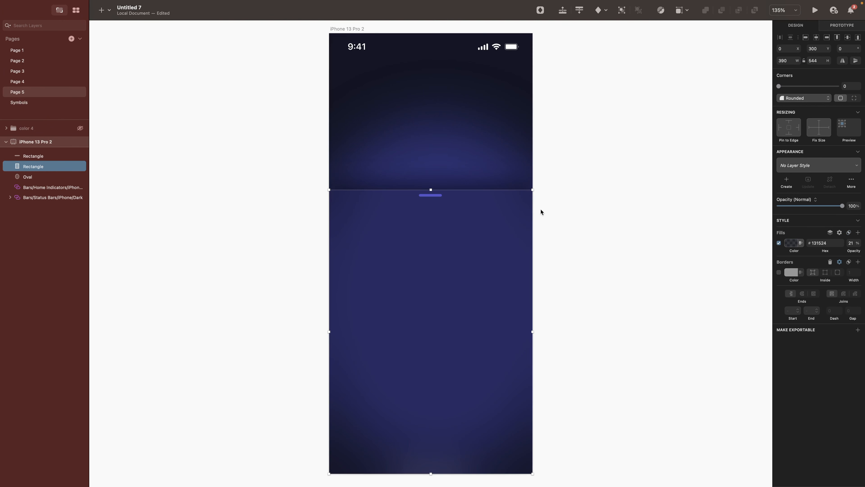
# Step: Round only the two upper corners of the modal rectangle with a radius of 20
pyautogui.doubleClick(465, 238)
pyautogui.moveTo(307, 176); pyautogui.dragTo(395, 215)
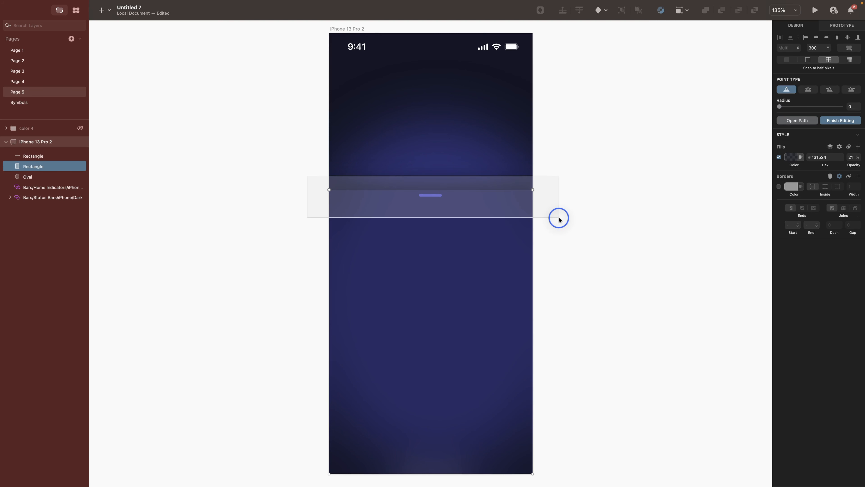
pyautogui.moveTo(558, 218); pyautogui.dragTo(559, 219)
pyautogui.moveTo(779, 107); pyautogui.dragTo(795, 108)
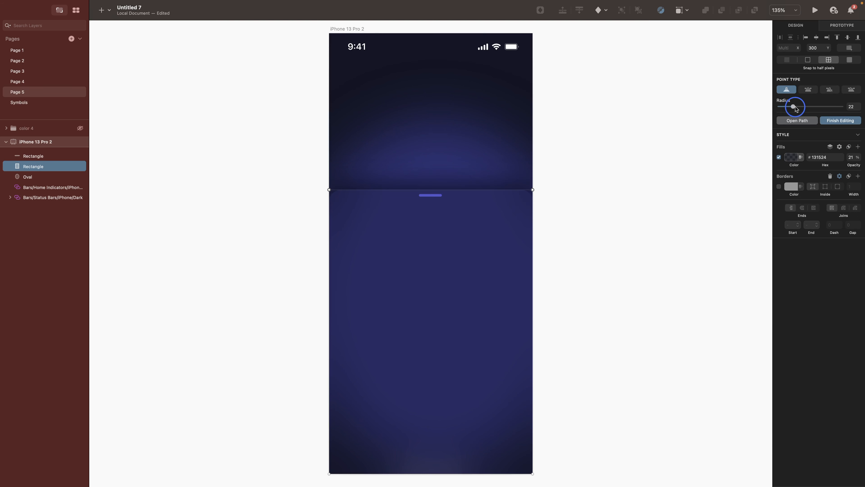
pyautogui.click(549, 267)
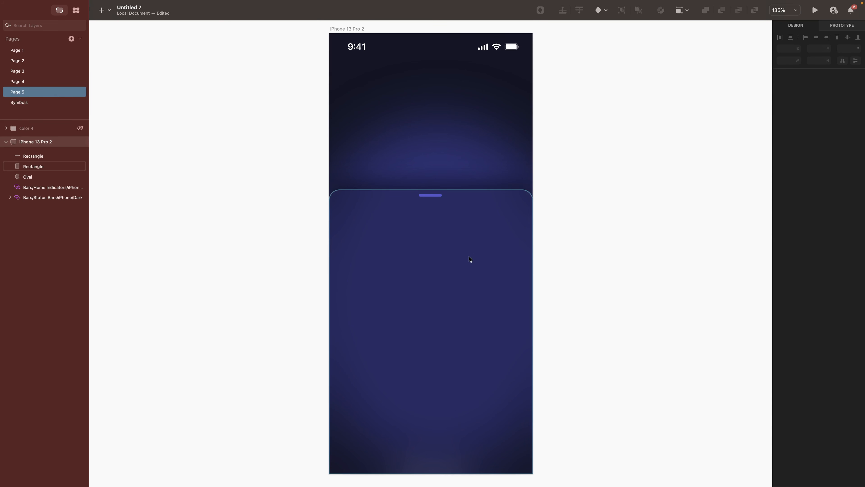
# Step: Add a two-line text reading "Your Daily" and "Move Goal" in the upper part of the modal
pyautogui.click(450, 253)
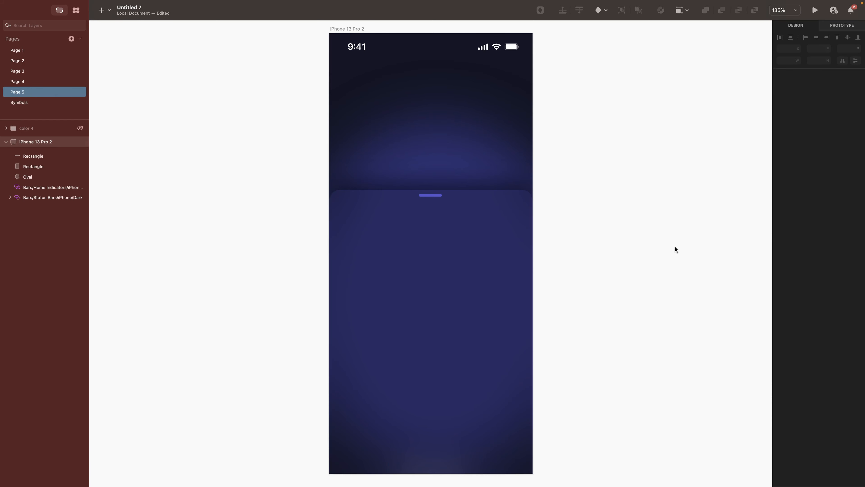
pyautogui.click(422, 229)
pyautogui.write('Your')
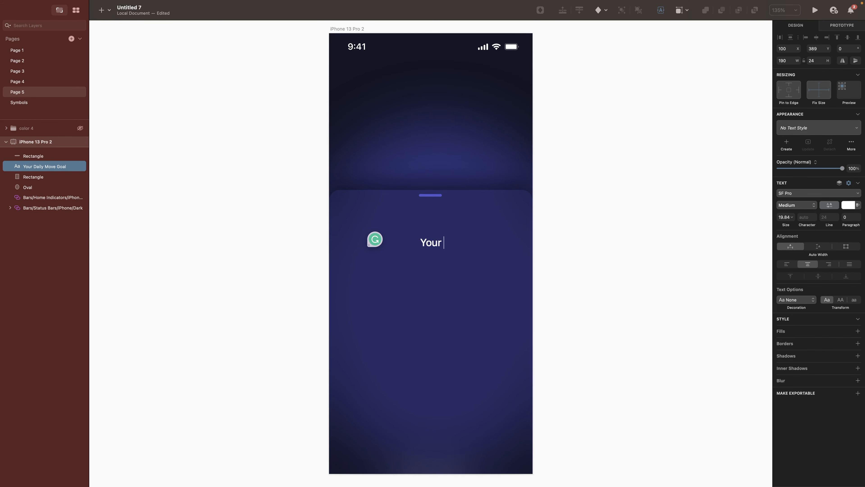
pyautogui.write(' Daily')
pyautogui.press('Return')
pyautogui.write('Move Goal')
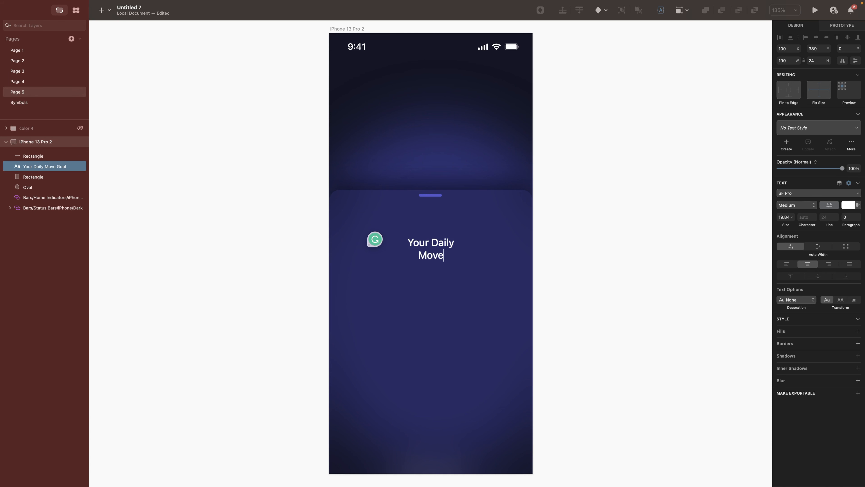
pyautogui.press('Escape')
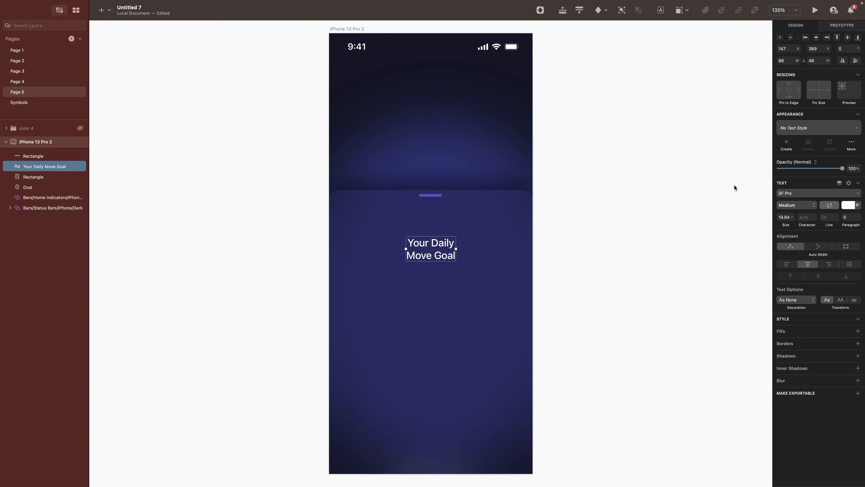
# Step: Set the "Your Daily Move Goal" title to the Expanded Semibold weight at size 38
pyautogui.click(785, 205)
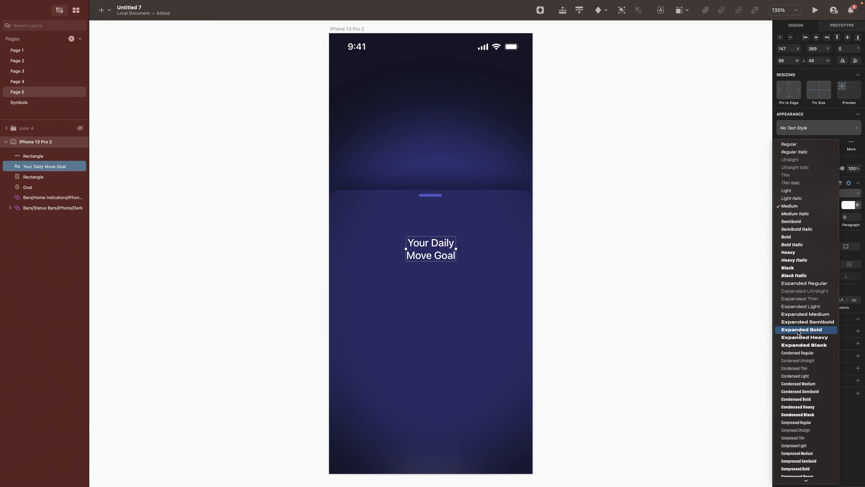
pyautogui.click(808, 322)
pyautogui.write('38')
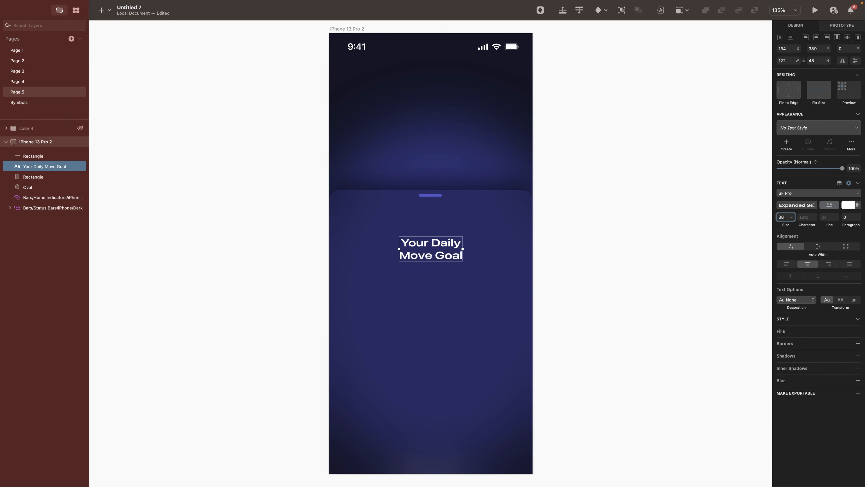
pyautogui.click(404, 307)
# Step: Paste the description "Set a goal on how active you are, or how active you’d like to be, each day." into a new text below the title
pyautogui.press('t')
pyautogui.click(389, 306)
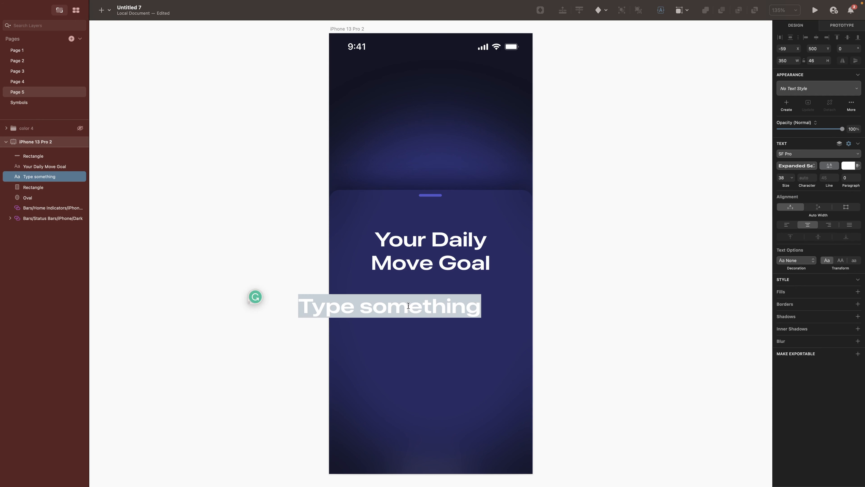
pyautogui.click(852, 237)
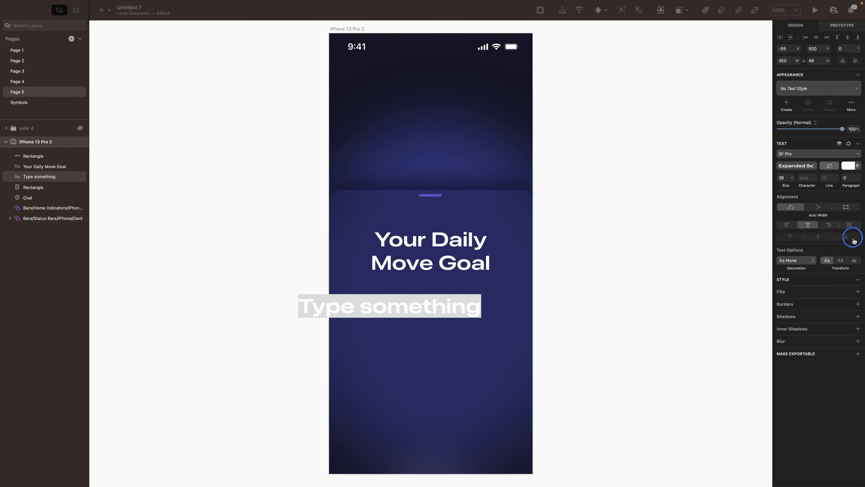
pyautogui.press('super+v')
pyautogui.press('Escape')
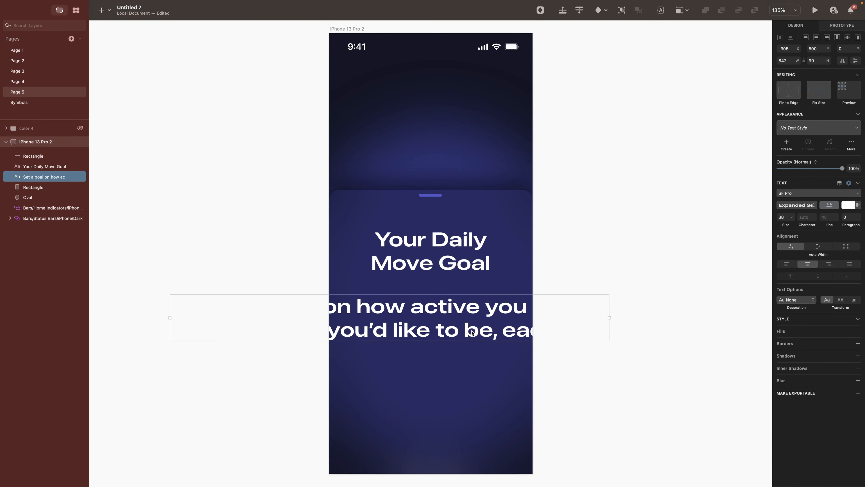
# Step: Format the goal description as Regular weight, size 17, with its white text colour at 60% alpha
pyautogui.click(789, 206)
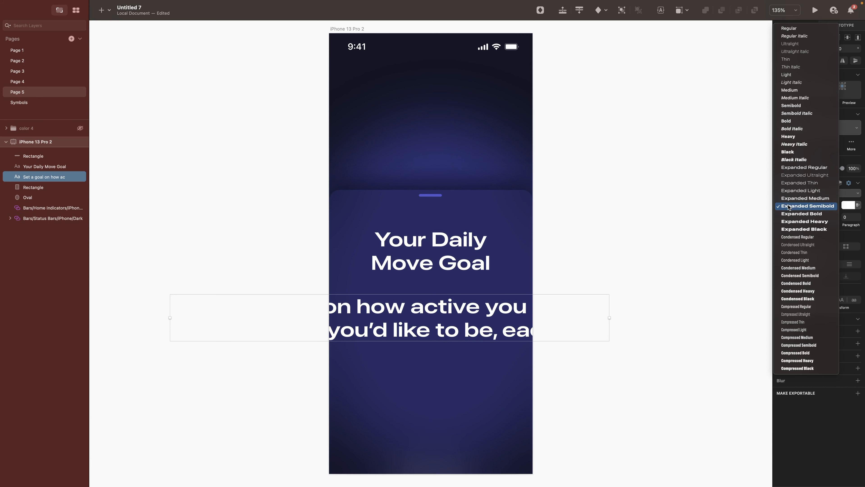
pyautogui.click(789, 28)
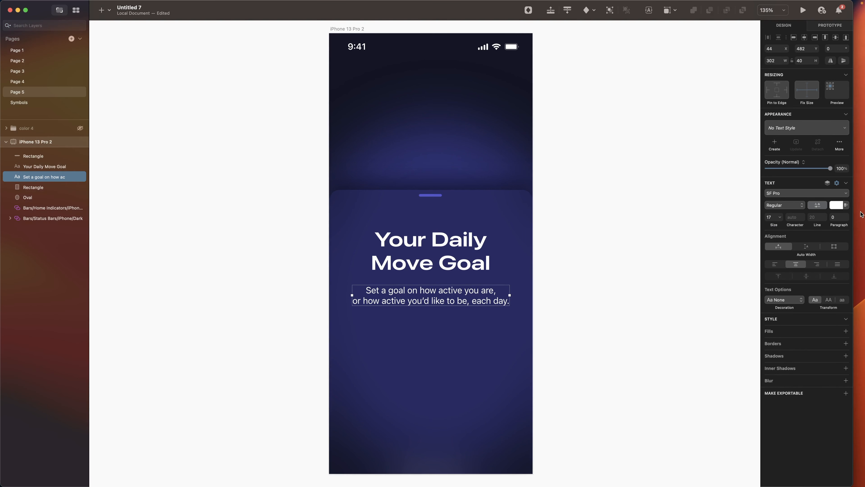
pyautogui.click(836, 205)
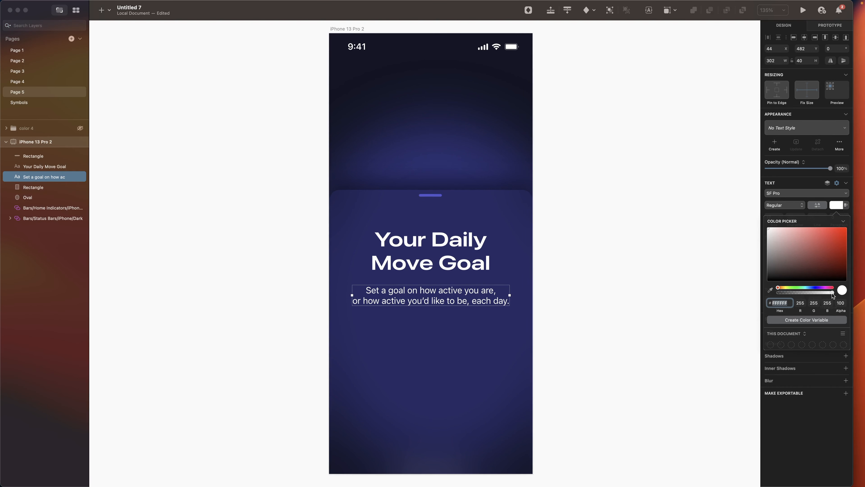
pyautogui.click(840, 303)
pyautogui.write('60')
pyautogui.press('Return')
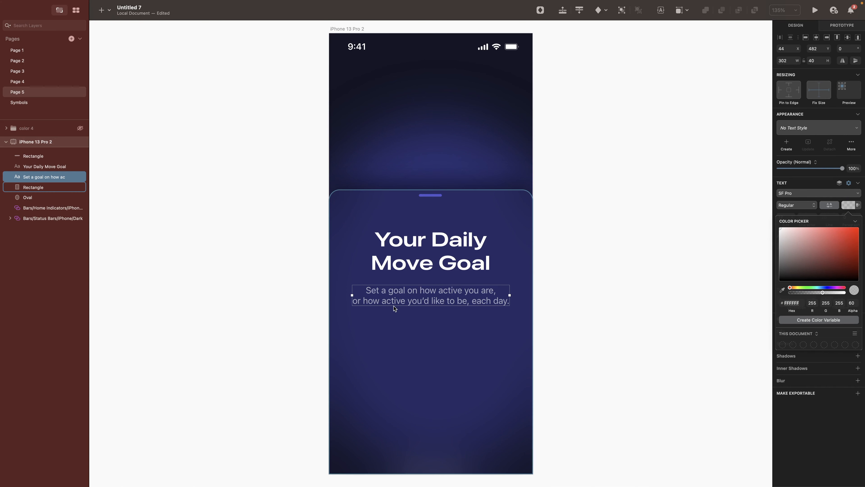
# Step: Group the title and description, name the group Goal Descriptions and move it up within the modal
pyautogui.keyDown('shift'); pyautogui.click(389, 246); pyautogui.keyUp('shift')
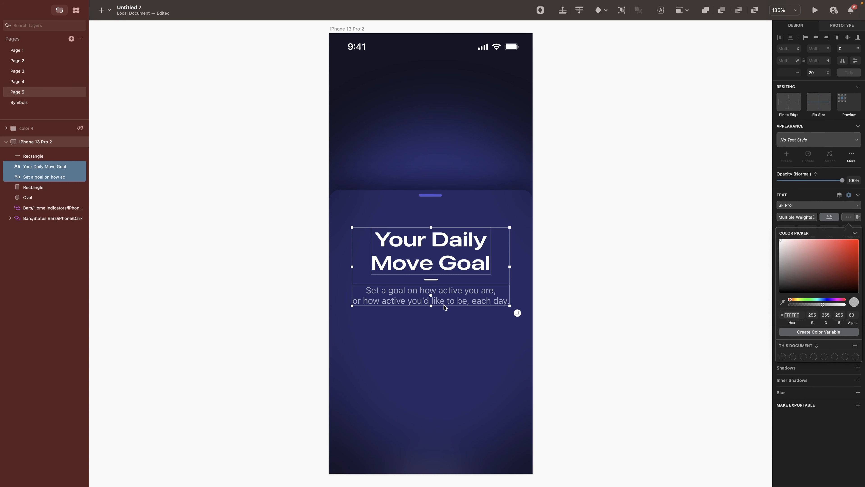
pyautogui.press('super+g')
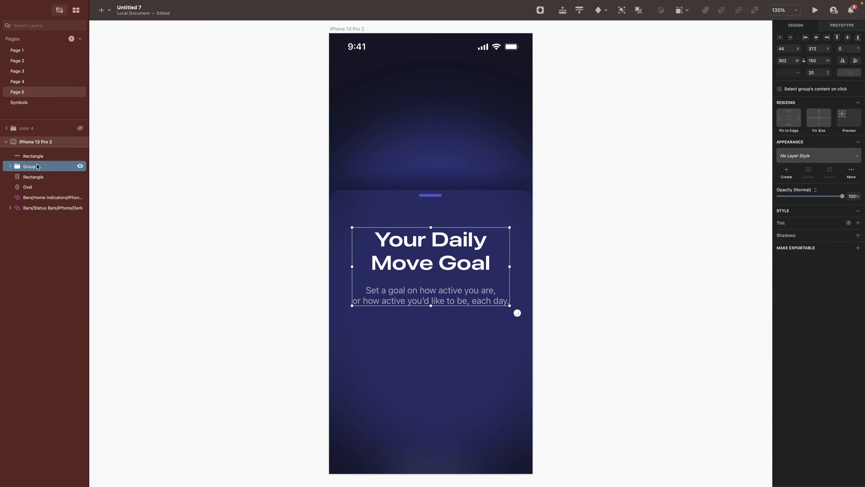
pyautogui.doubleClick(37, 167)
pyautogui.write('Goal Descriptions')
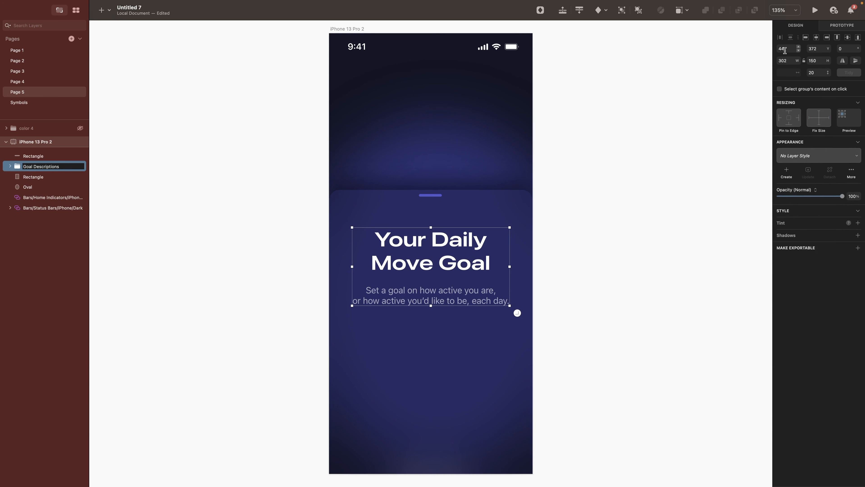
pyautogui.click(816, 48)
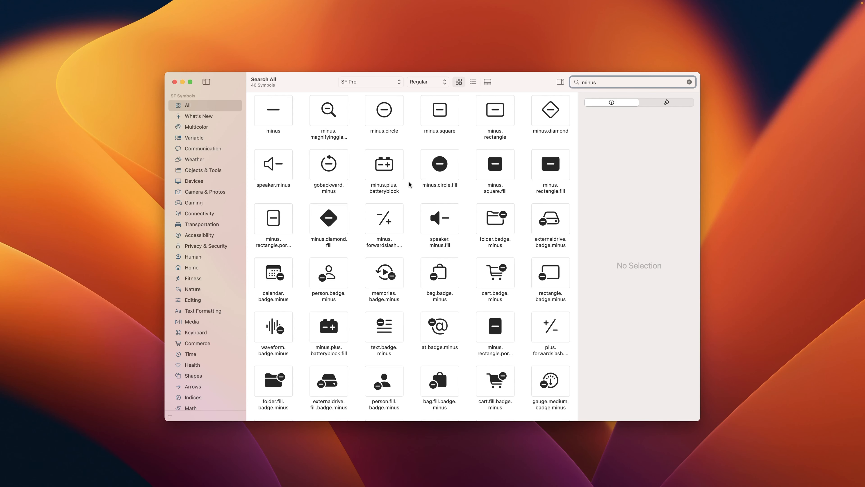
# Step: Copy minus.circle.fill from the SF Symbols app and paste it into a new text layer below the goal description in Sketch
pyautogui.click(442, 170)
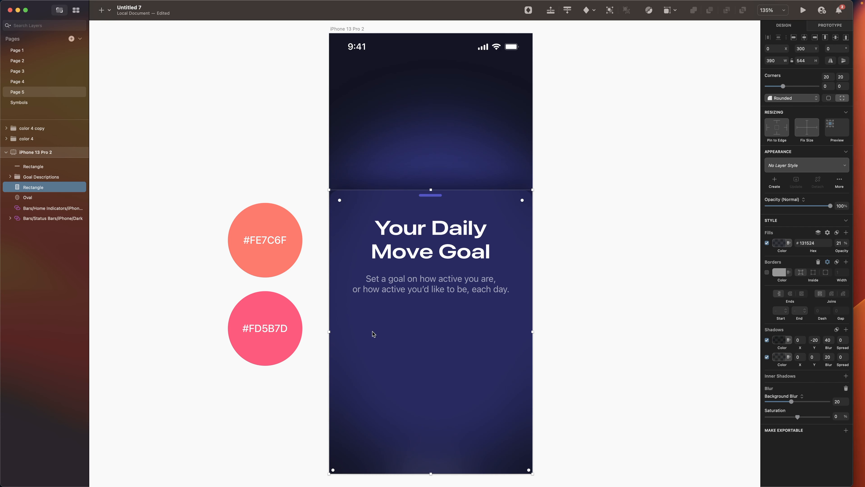
pyautogui.press('t')
pyautogui.click(372, 331)
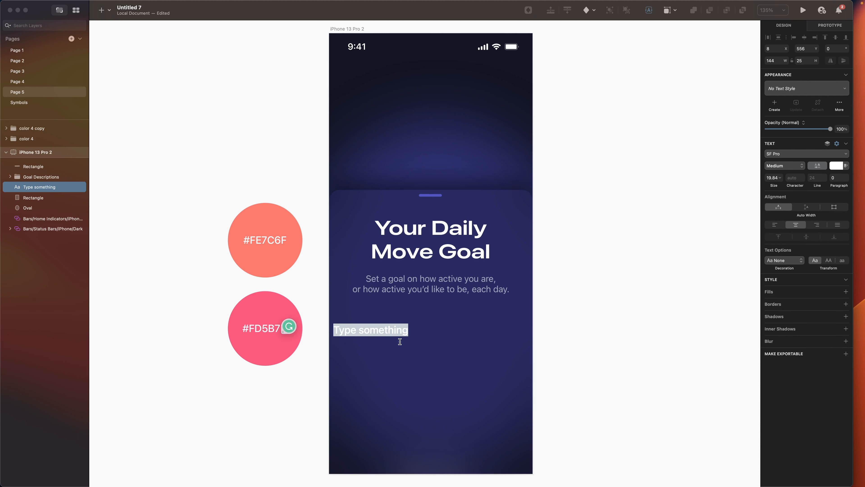
pyautogui.press('super+v')
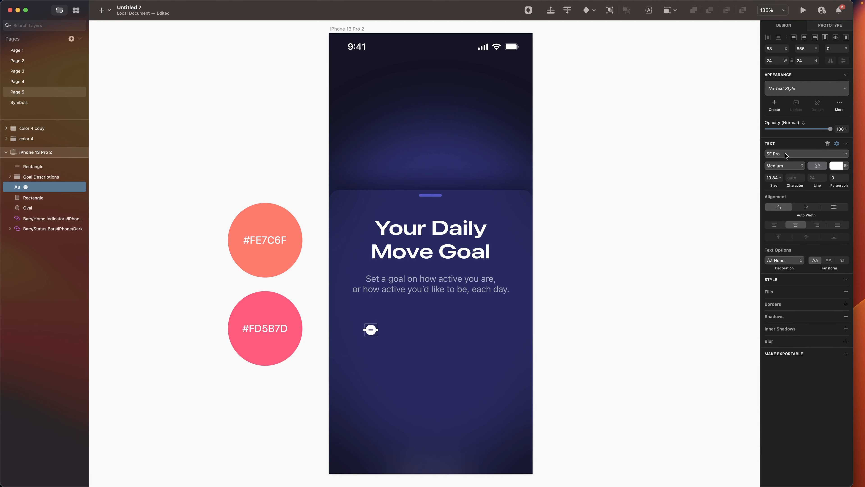
# Step: Set the minus symbol's size to 44 and convert it to outlines
pyautogui.click(773, 178)
pyautogui.write('44')
pyautogui.press('Return')
pyautogui.rightClick(373, 326)
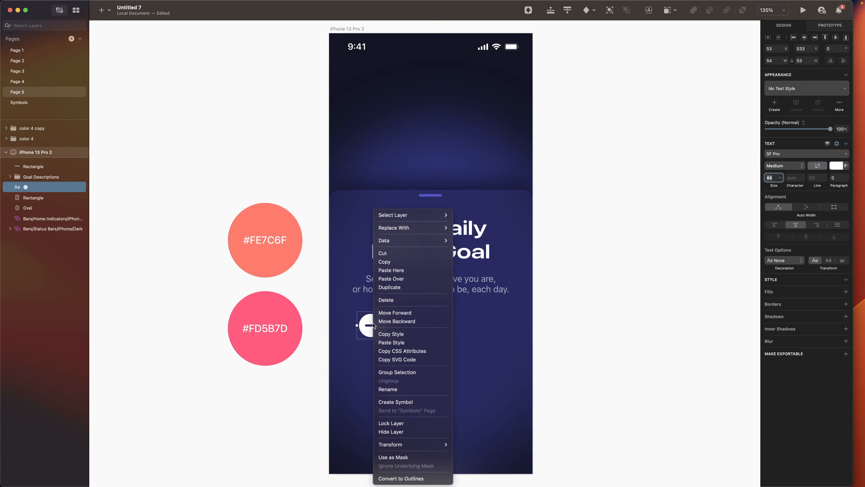
pyautogui.click(423, 478)
pyautogui.press('super+2')
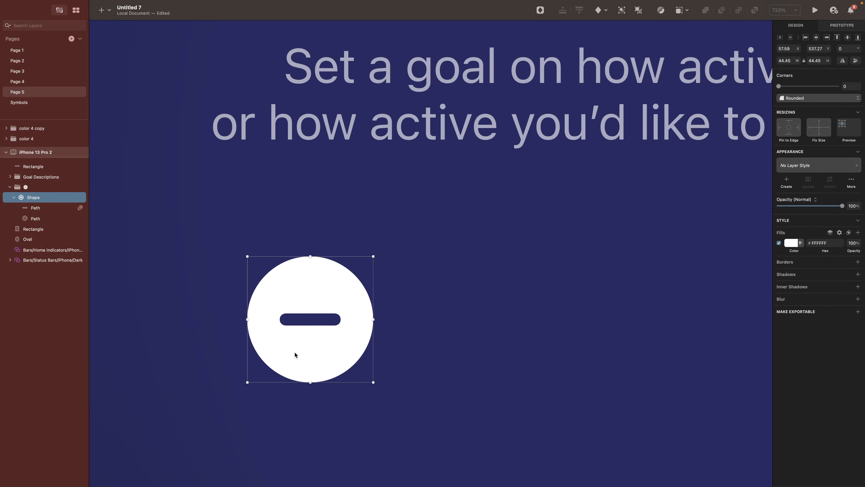